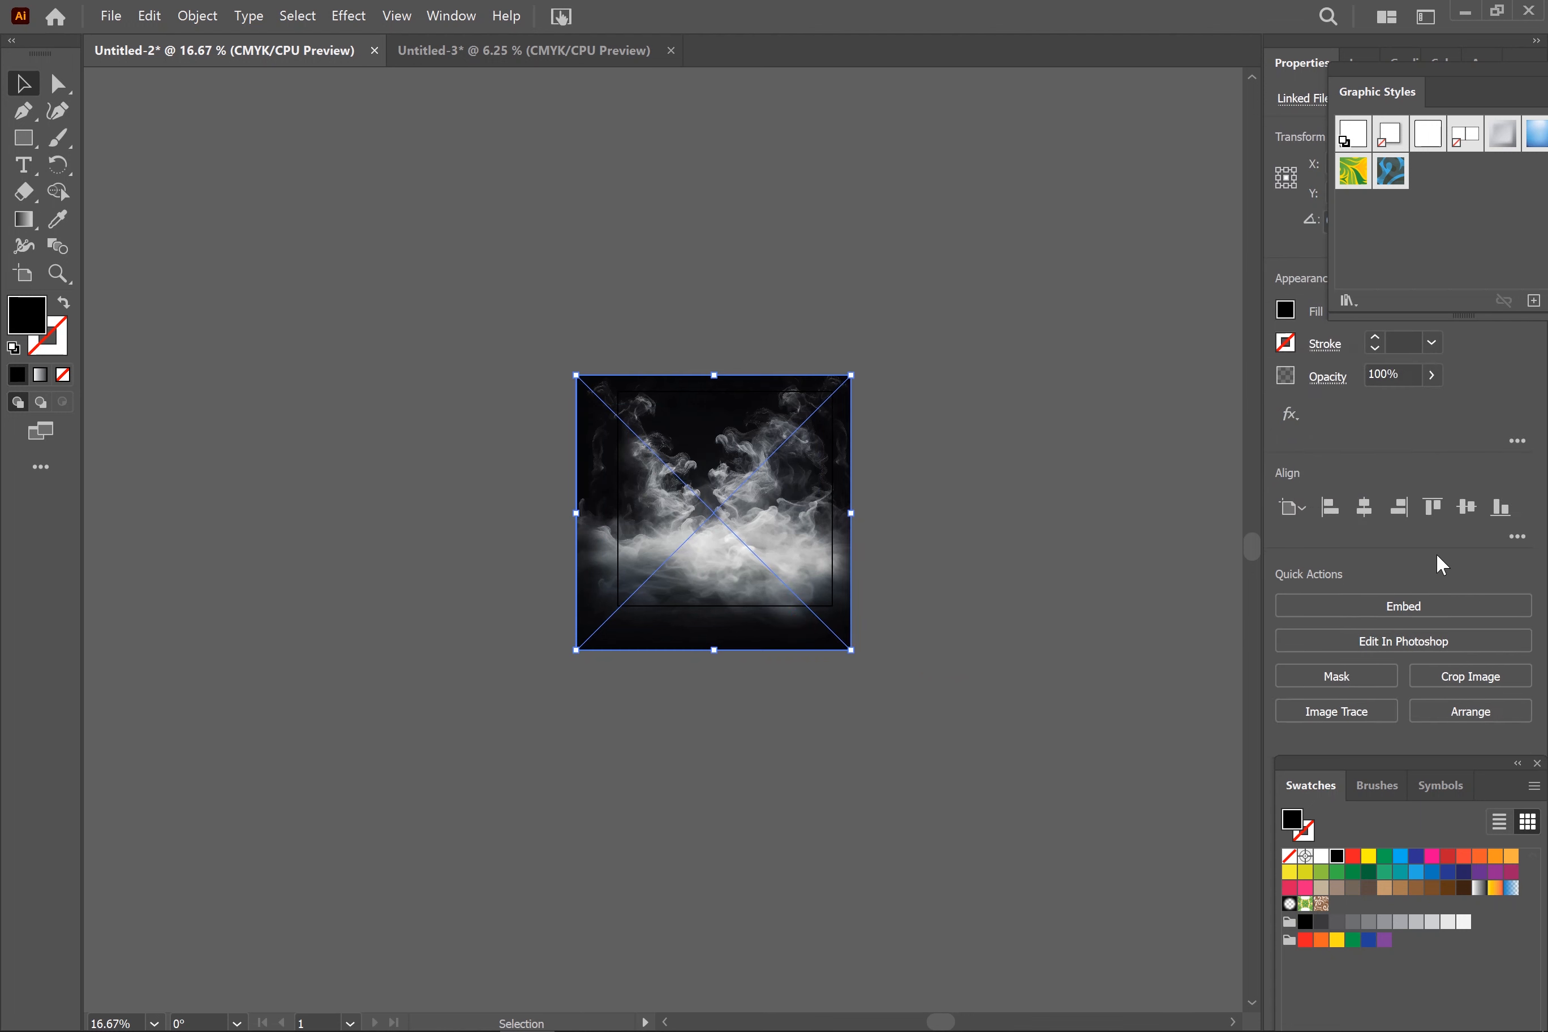
Align the smoke image to the horizontal and vertical centre of the artboard.
left_click(1517, 536)
left_click(1319, 601)
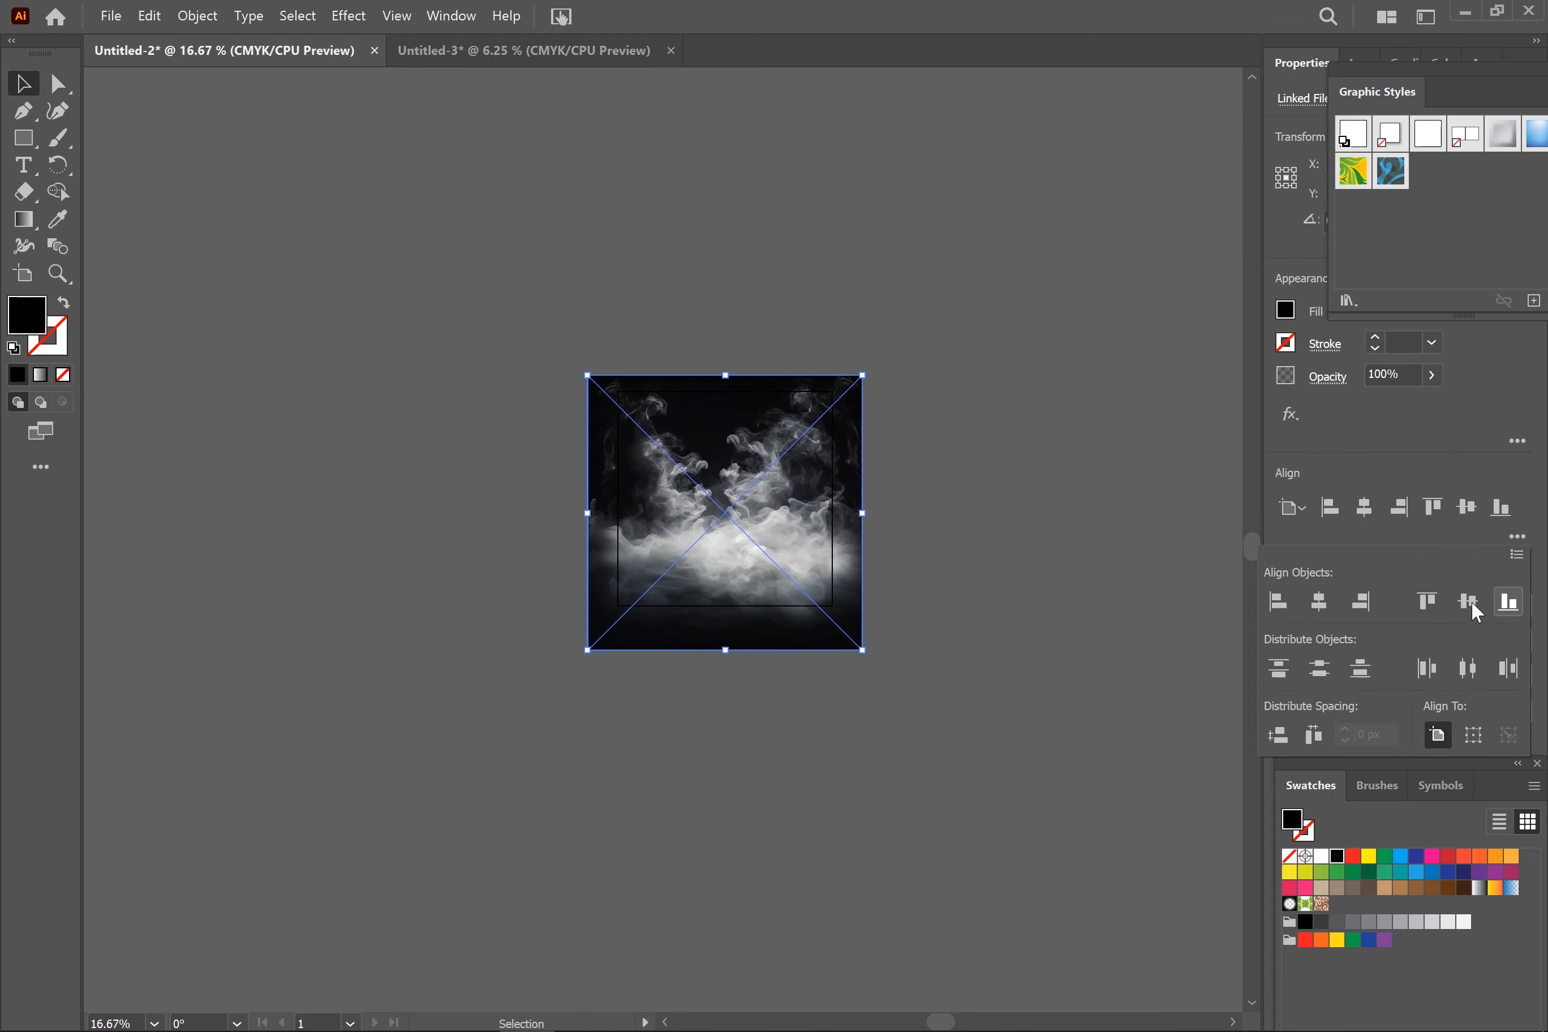
left_click(1468, 602)
left_click(992, 667)
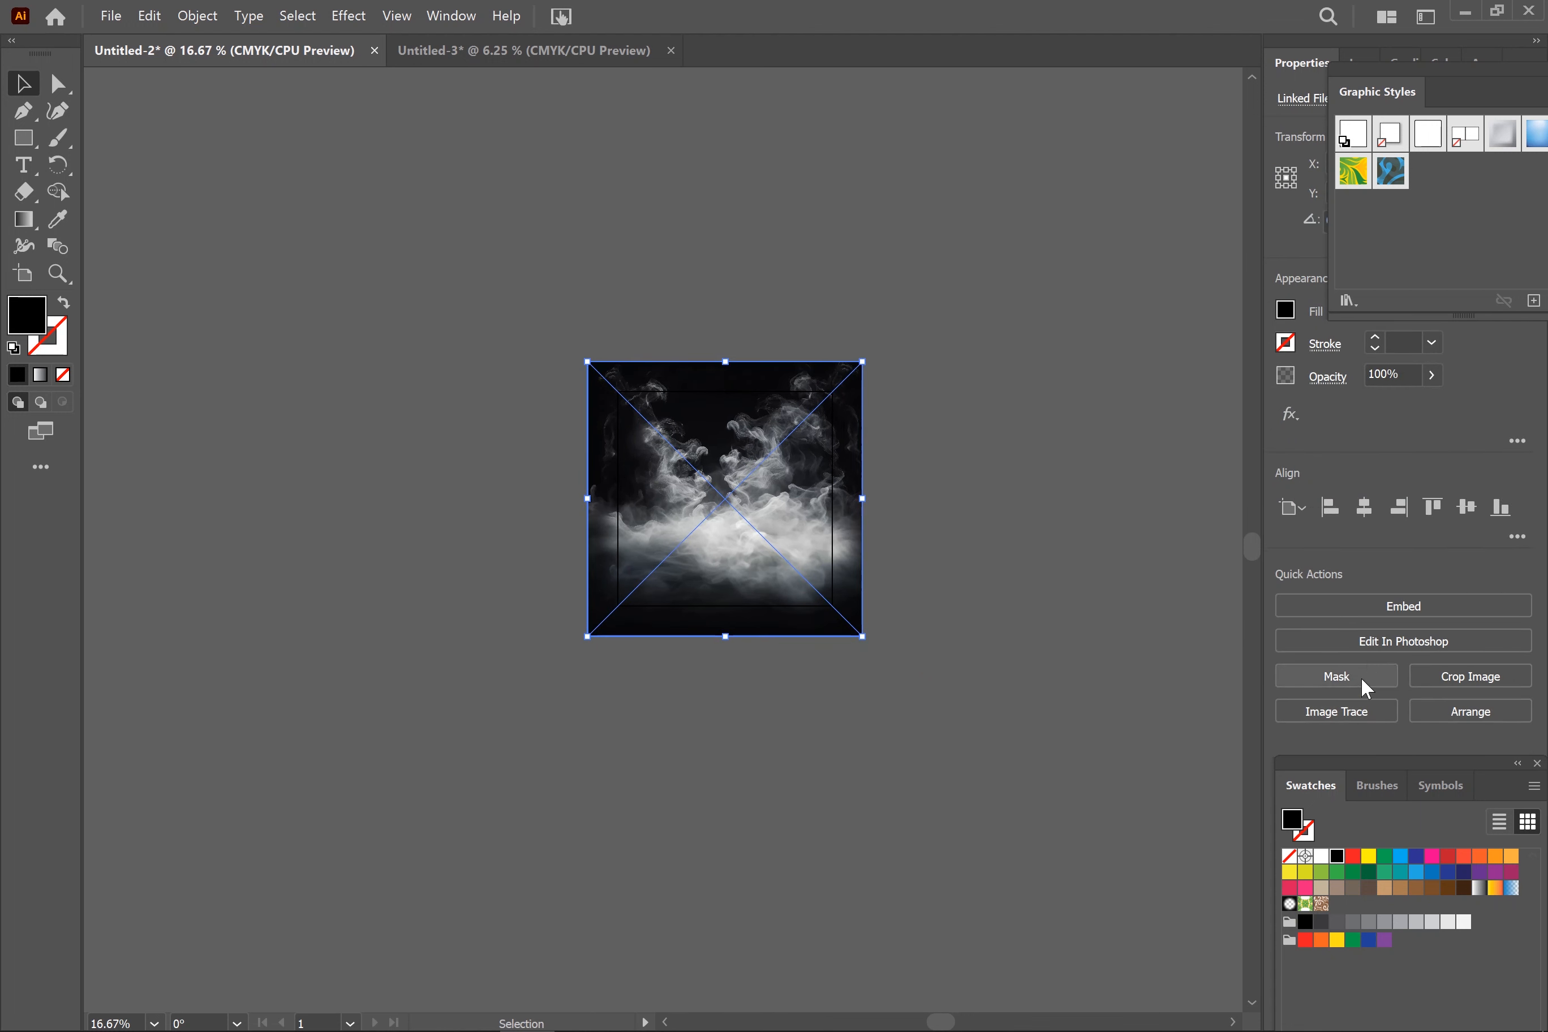
left_click(925, 629)
Move the smoke image aside and bring the black square to the front.
left_click_drag(824, 611, 781, 607)
right_click(827, 567)
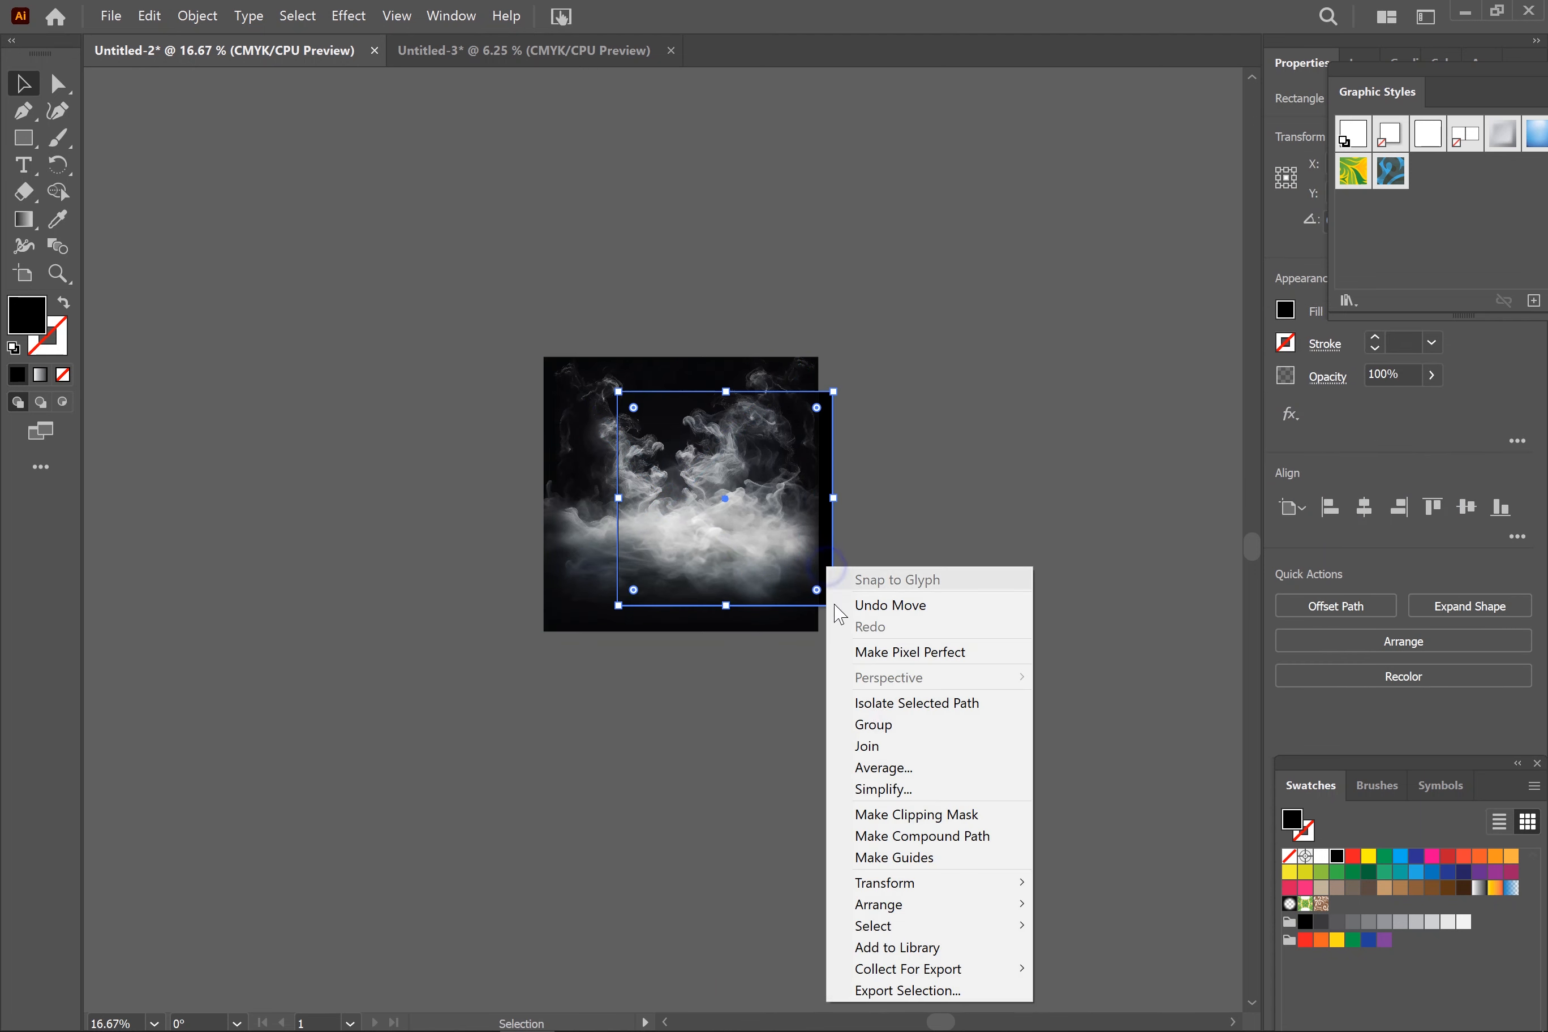
mouse_move(927, 900)
left_click(1105, 973)
Centre the smoke image horizontally and vertically on the artboard behind the black square.
left_click(697, 650)
left_click(722, 620)
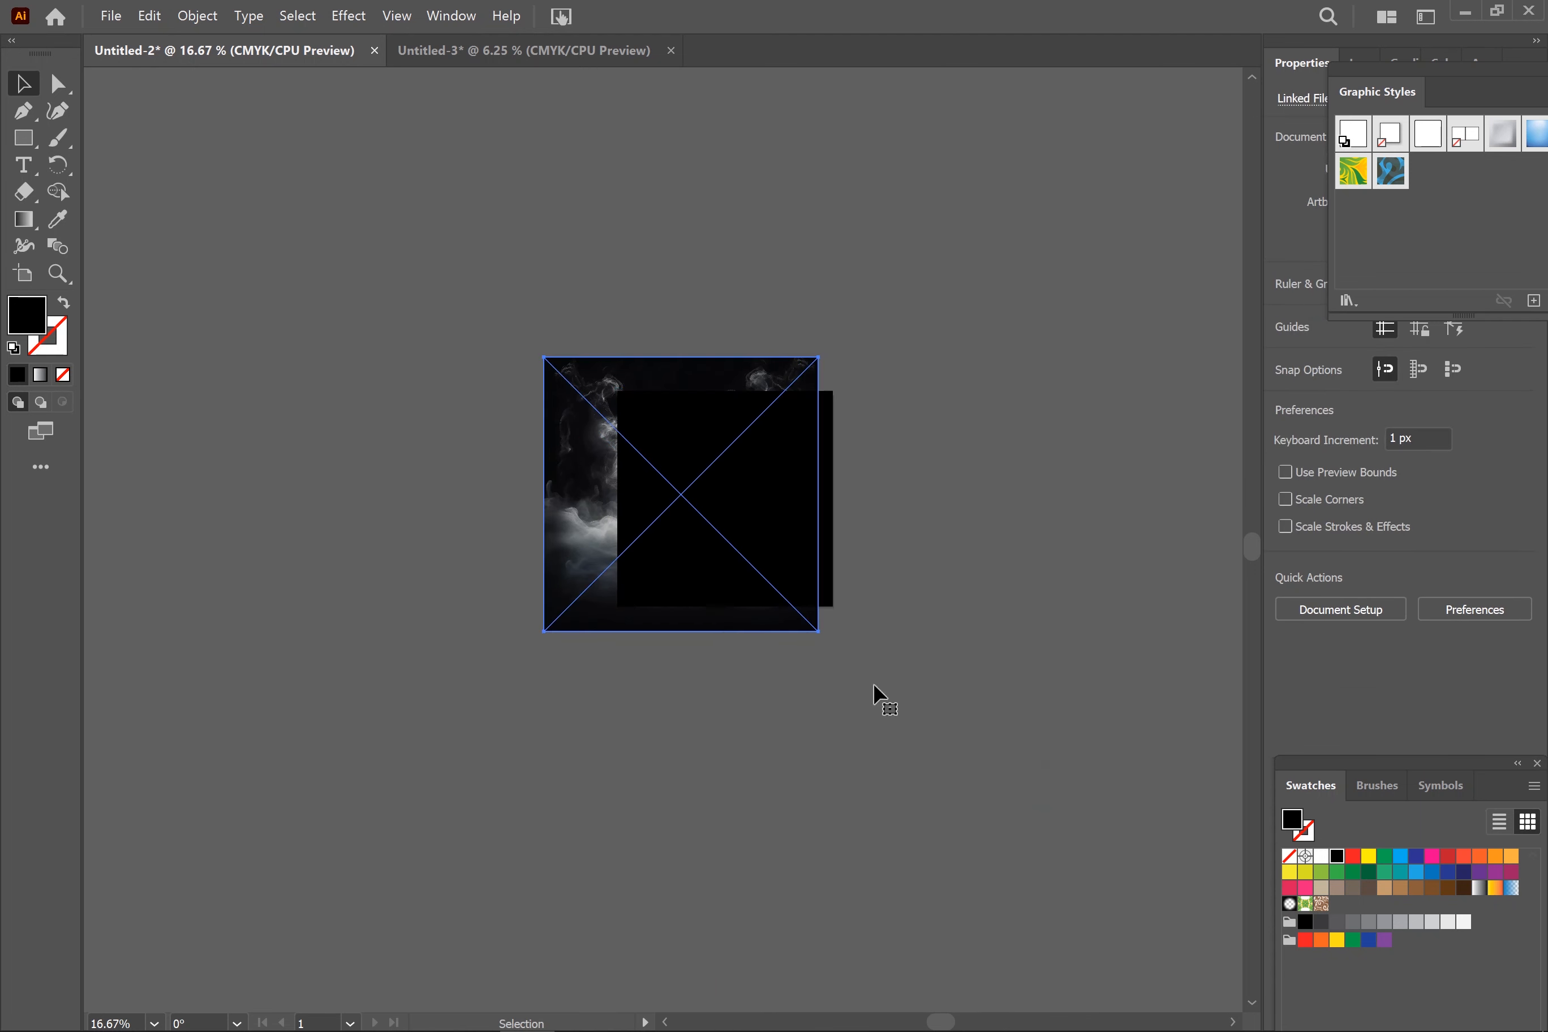
left_click(1364, 509)
left_click(1468, 508)
Clip the smoke image to the black square with a clipping mask made from both objects.
left_click_drag(1080, 438, 755, 544)
right_click(755, 544)
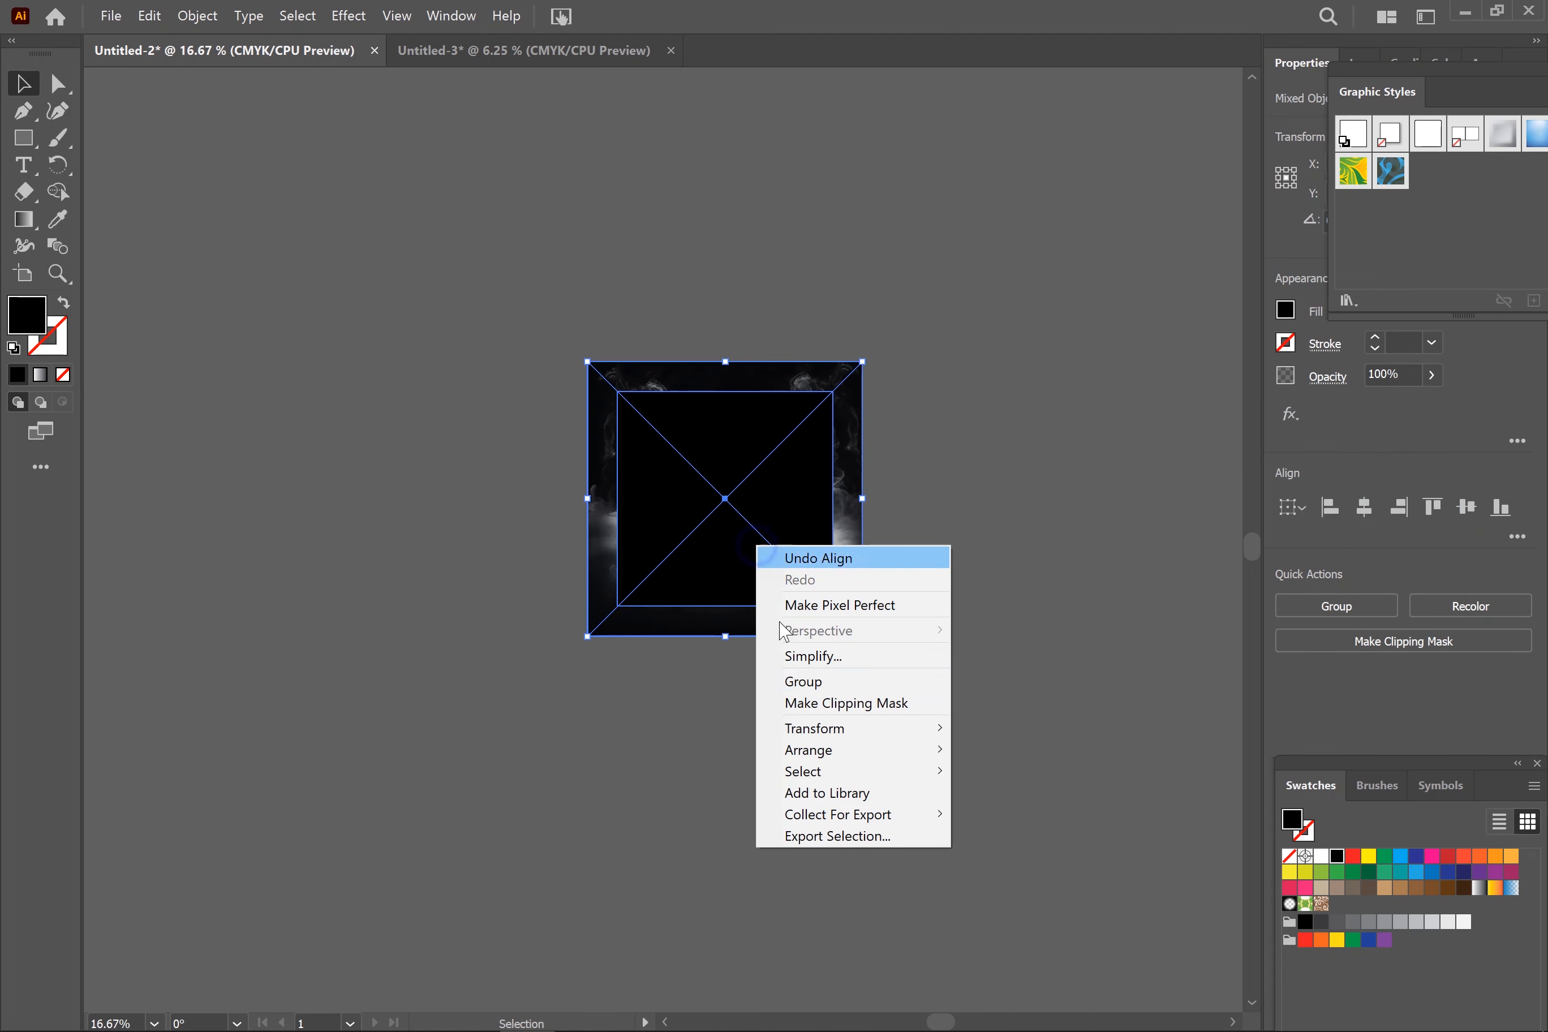
left_click(990, 560)
key("ctrl+7")
left_click(973, 546)
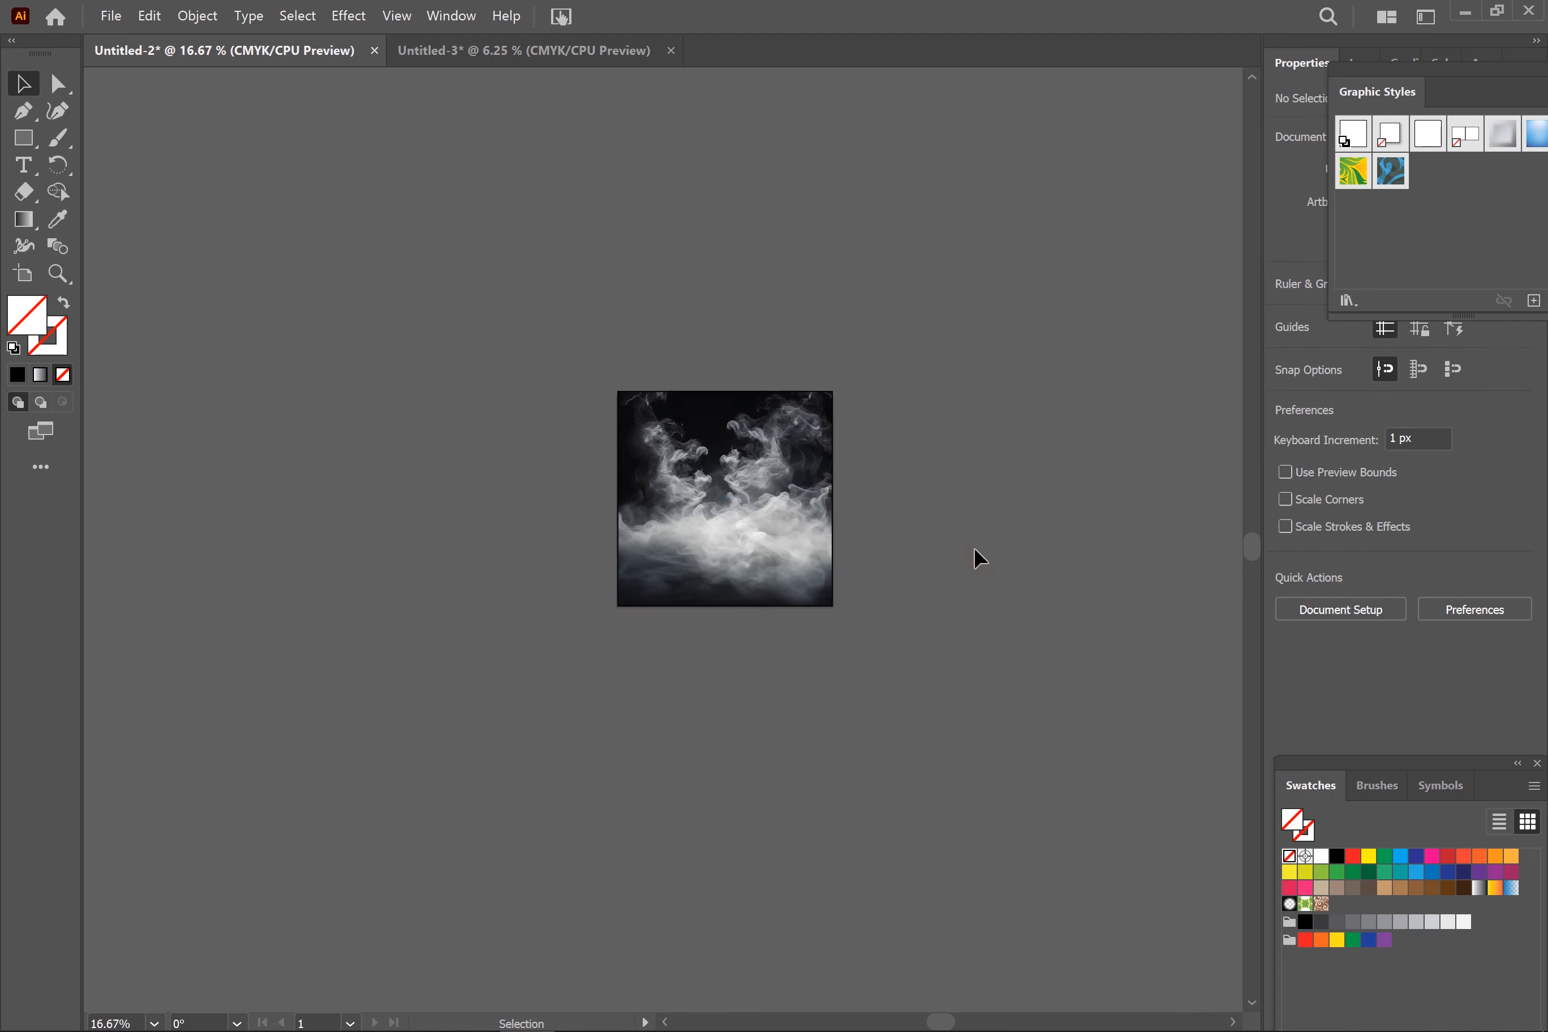
Check the clipped smoke background up close and switch to the Untitled-3 document holding the source graphics.
scroll(773, 513, "up", 2)
left_click_drag(829, 467, 800, 524)
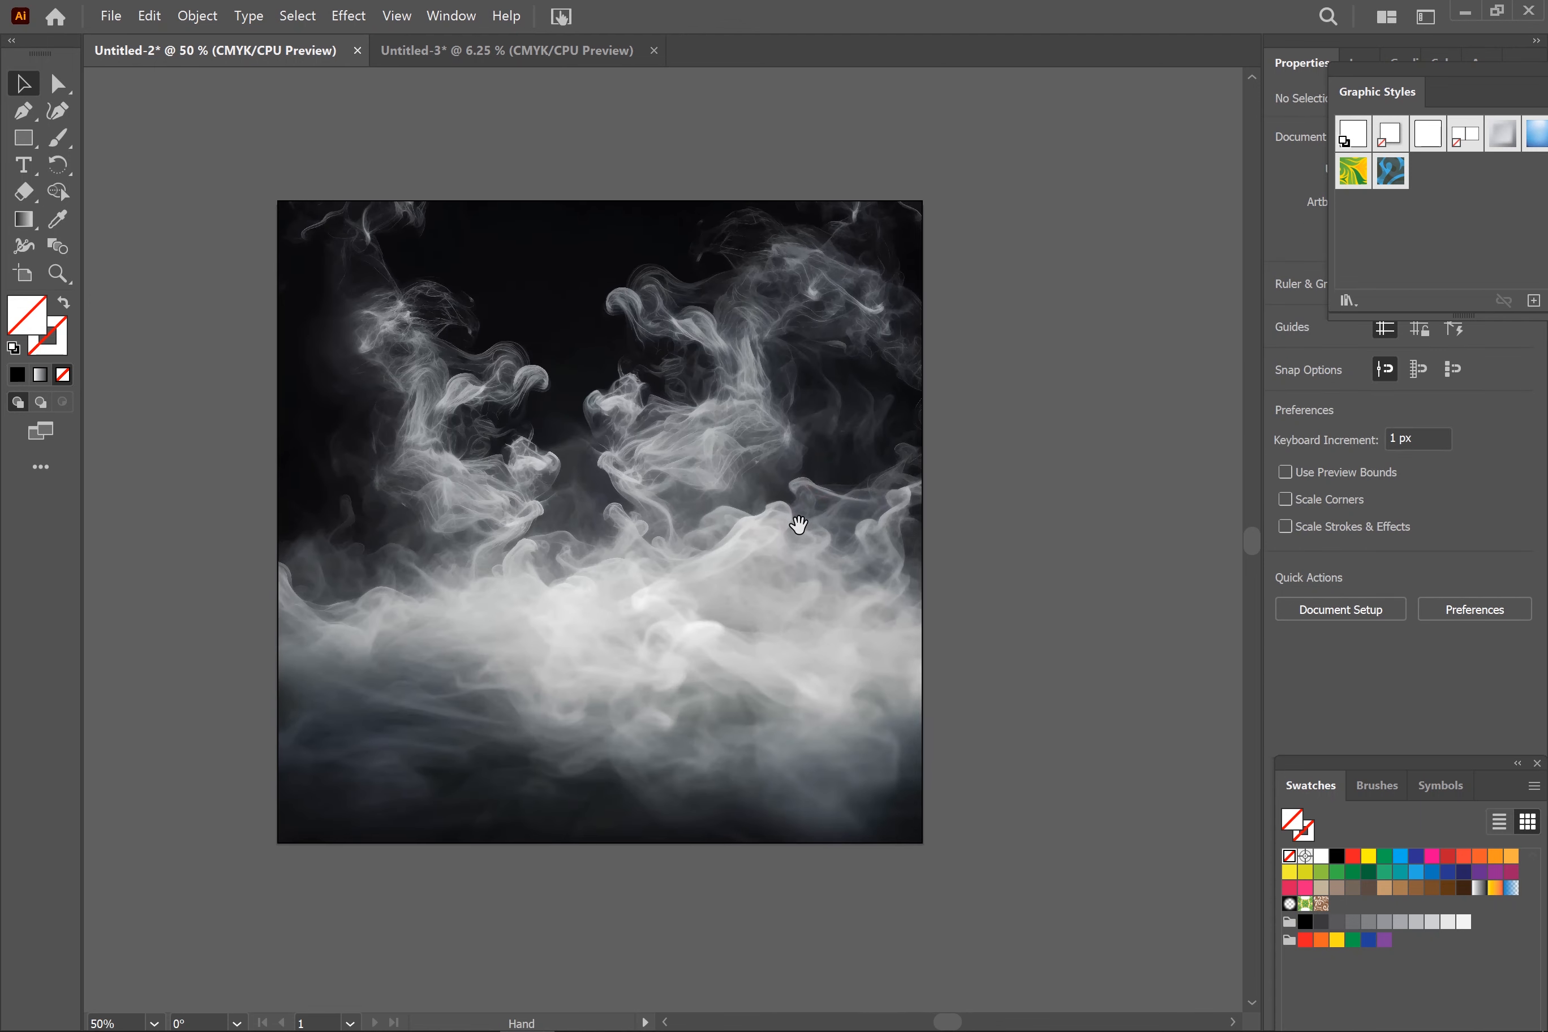
scroll(786, 600, "down", 1)
left_click(778, 639)
left_click(193, 90)
left_click(496, 52)
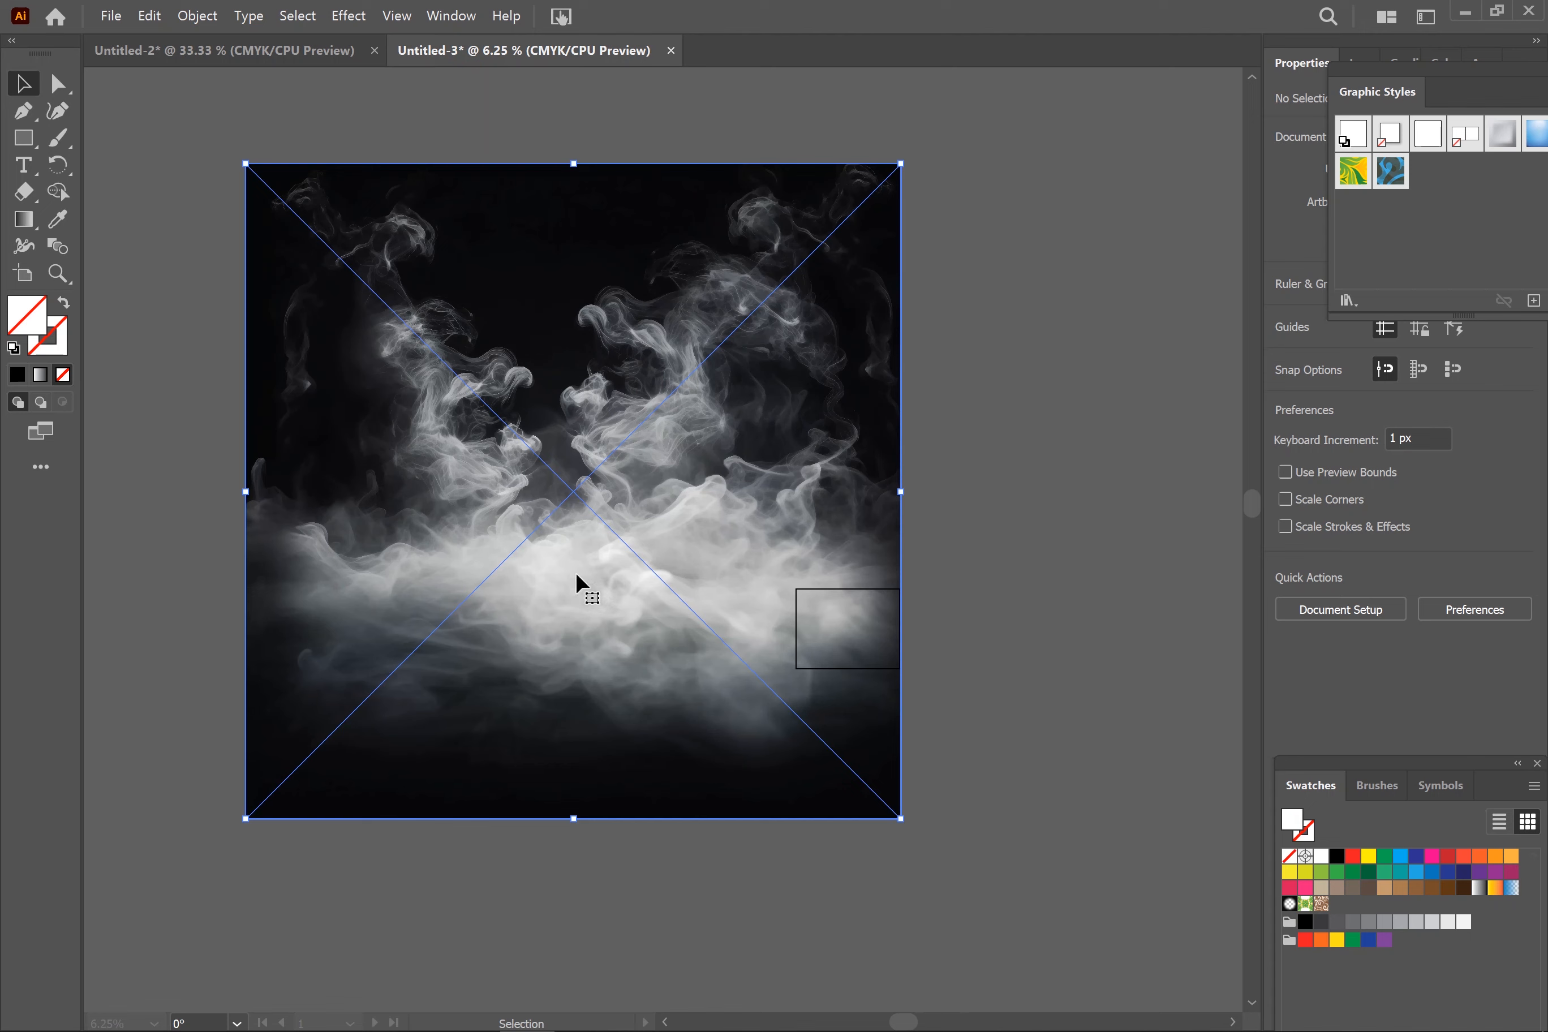
scroll(621, 427, "down", 3)
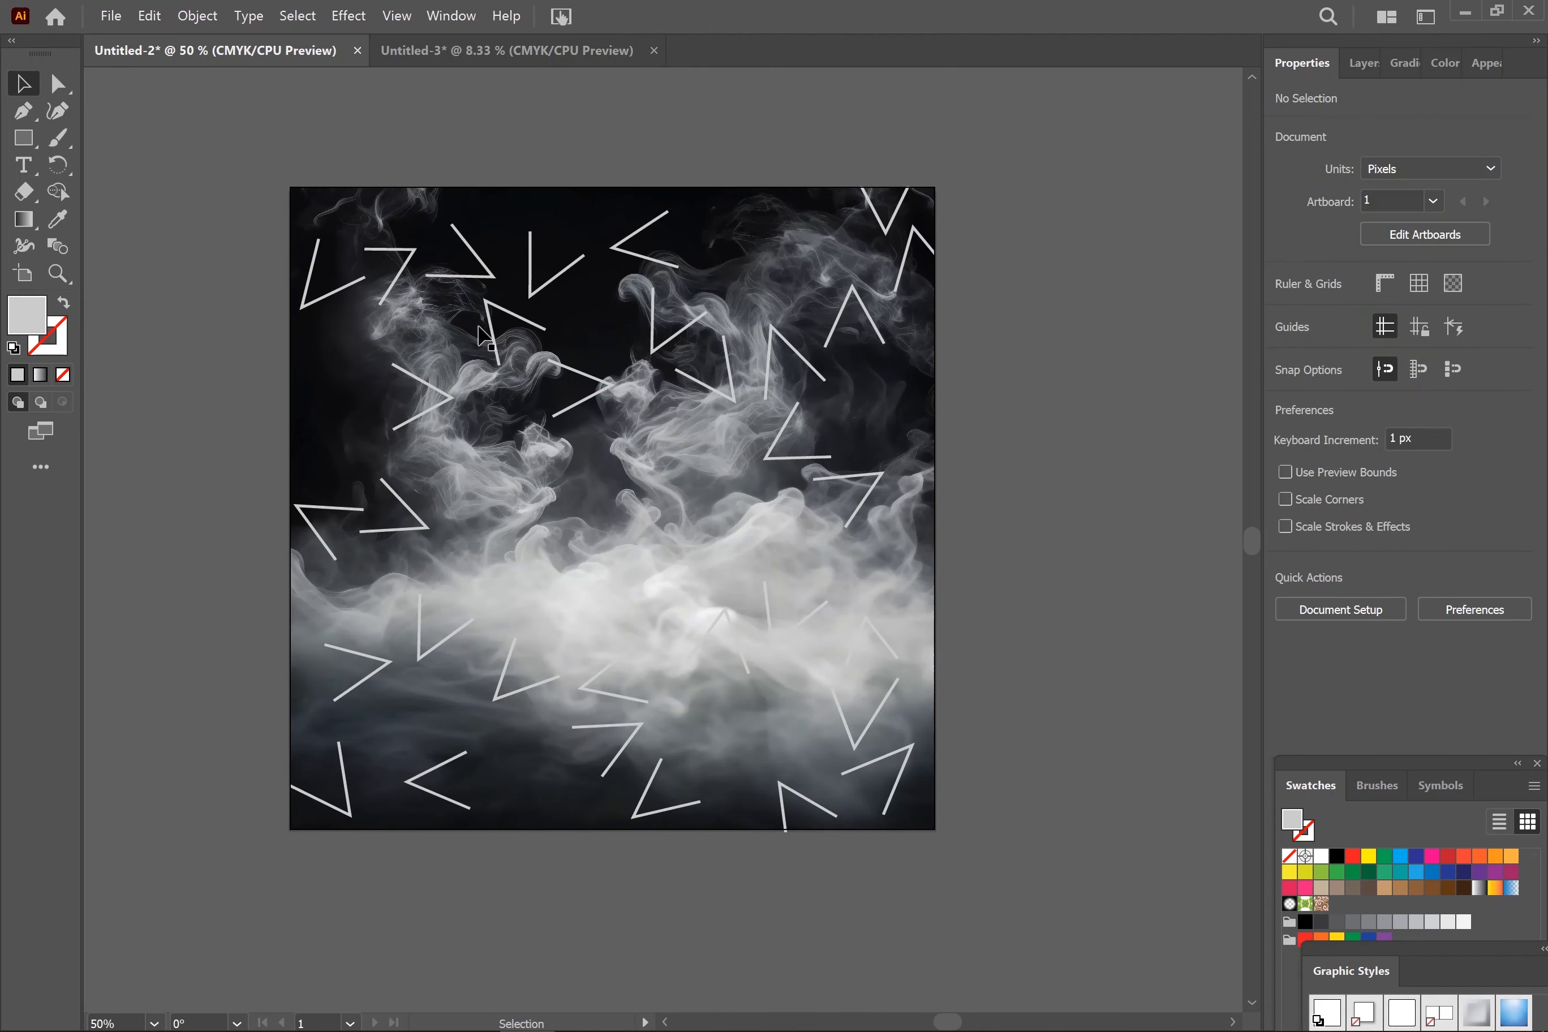
Copy the burger image from Untitled-3 into Untitled-2 and place it, scaled down, over the smoke background.
left_click(507, 49)
left_click_drag(1054, 432, 706, 798)
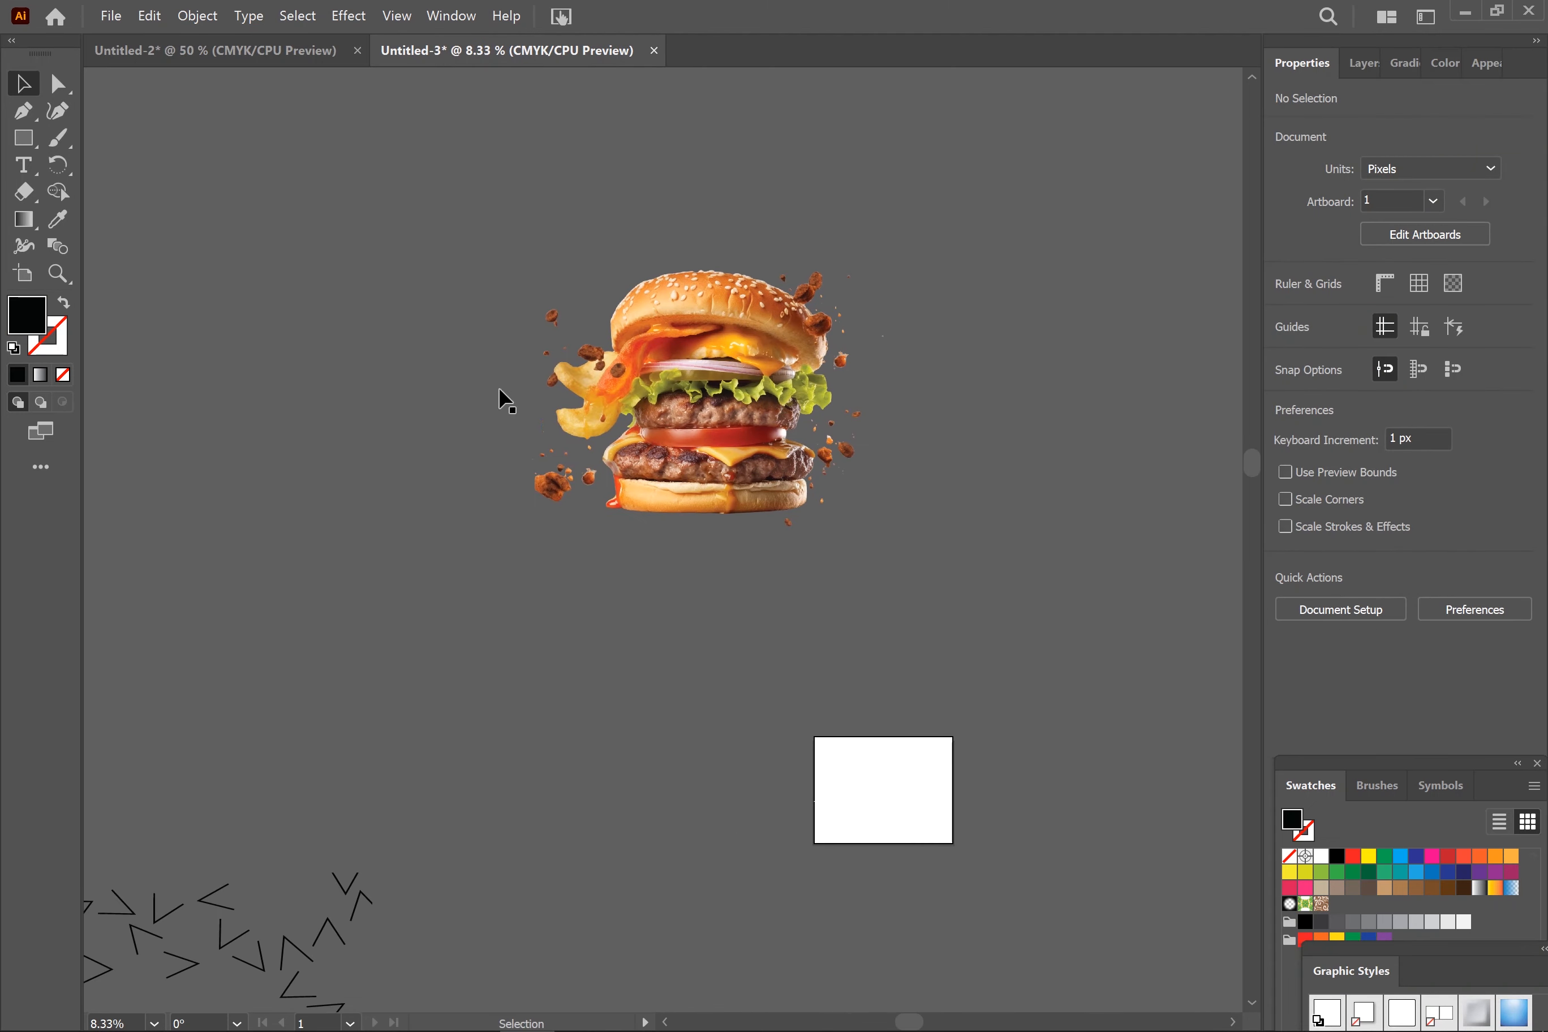
left_click(501, 404)
left_click_drag(501, 404, 648, 565)
scroll(647, 566, "down", 5)
left_click_drag(823, 377, 645, 495)
left_click_drag(518, 568, 624, 565)
left_click_drag(752, 491, 621, 577)
left_click_drag(565, 614, 686, 531)
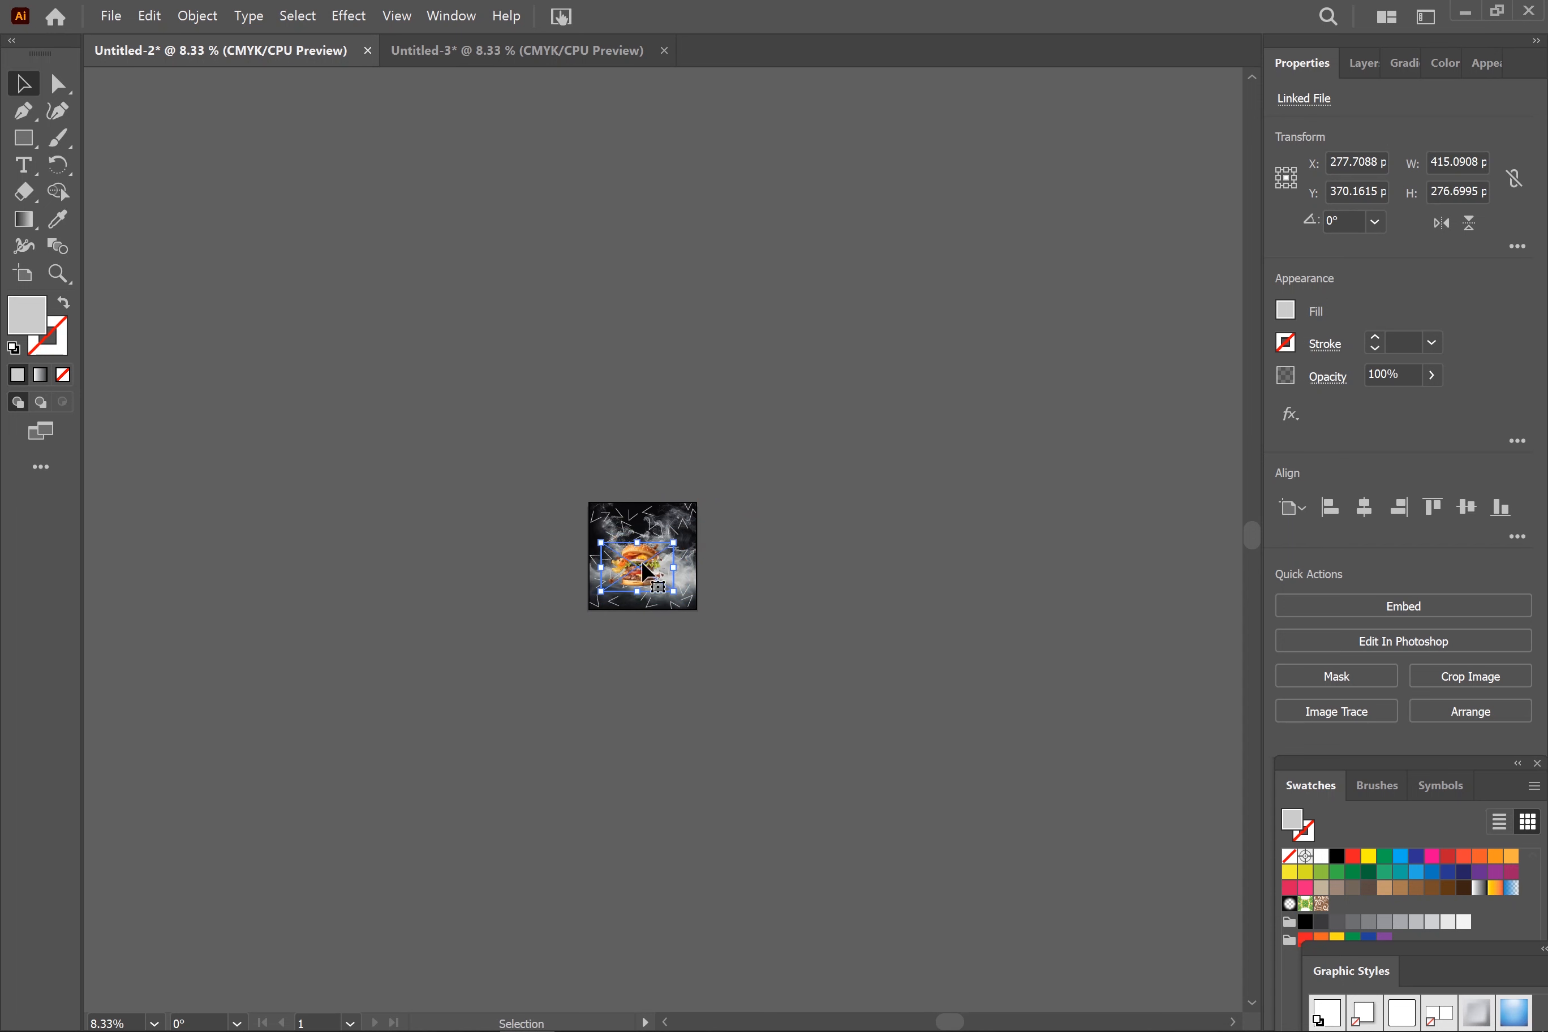
left_click(745, 573)
Duplicate the burger image into the empty area beside the artboard.
scroll(685, 583, "up", 1)
scroll(684, 583, "up", 3)
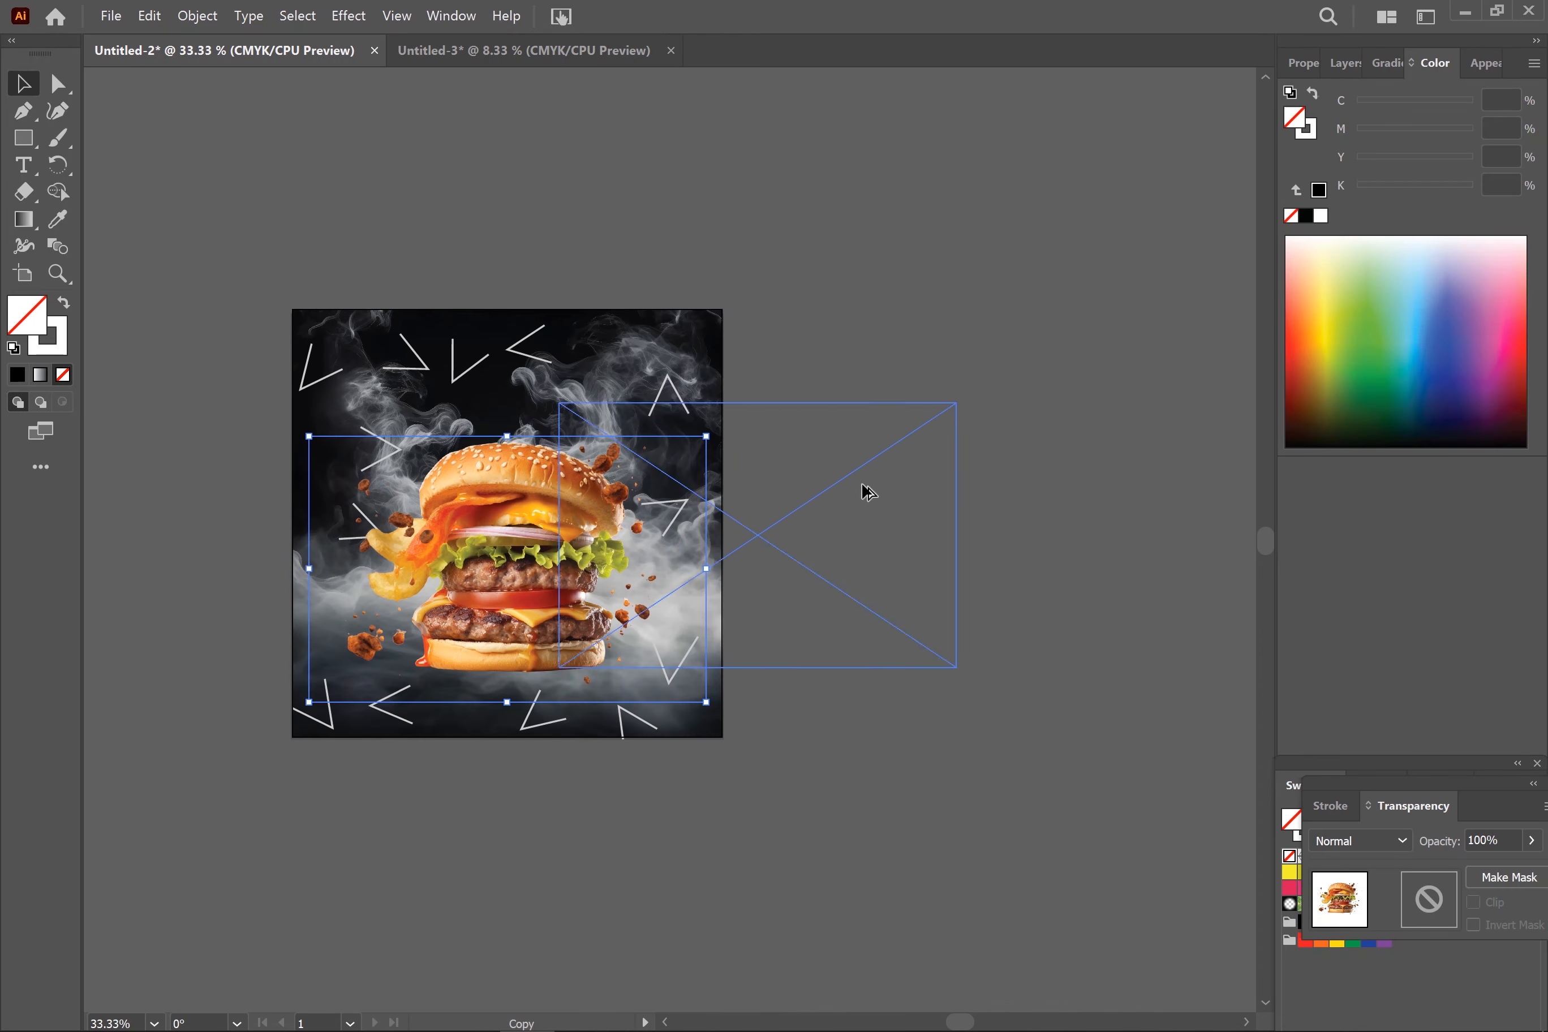
left_click_drag(864, 491, 1031, 410)
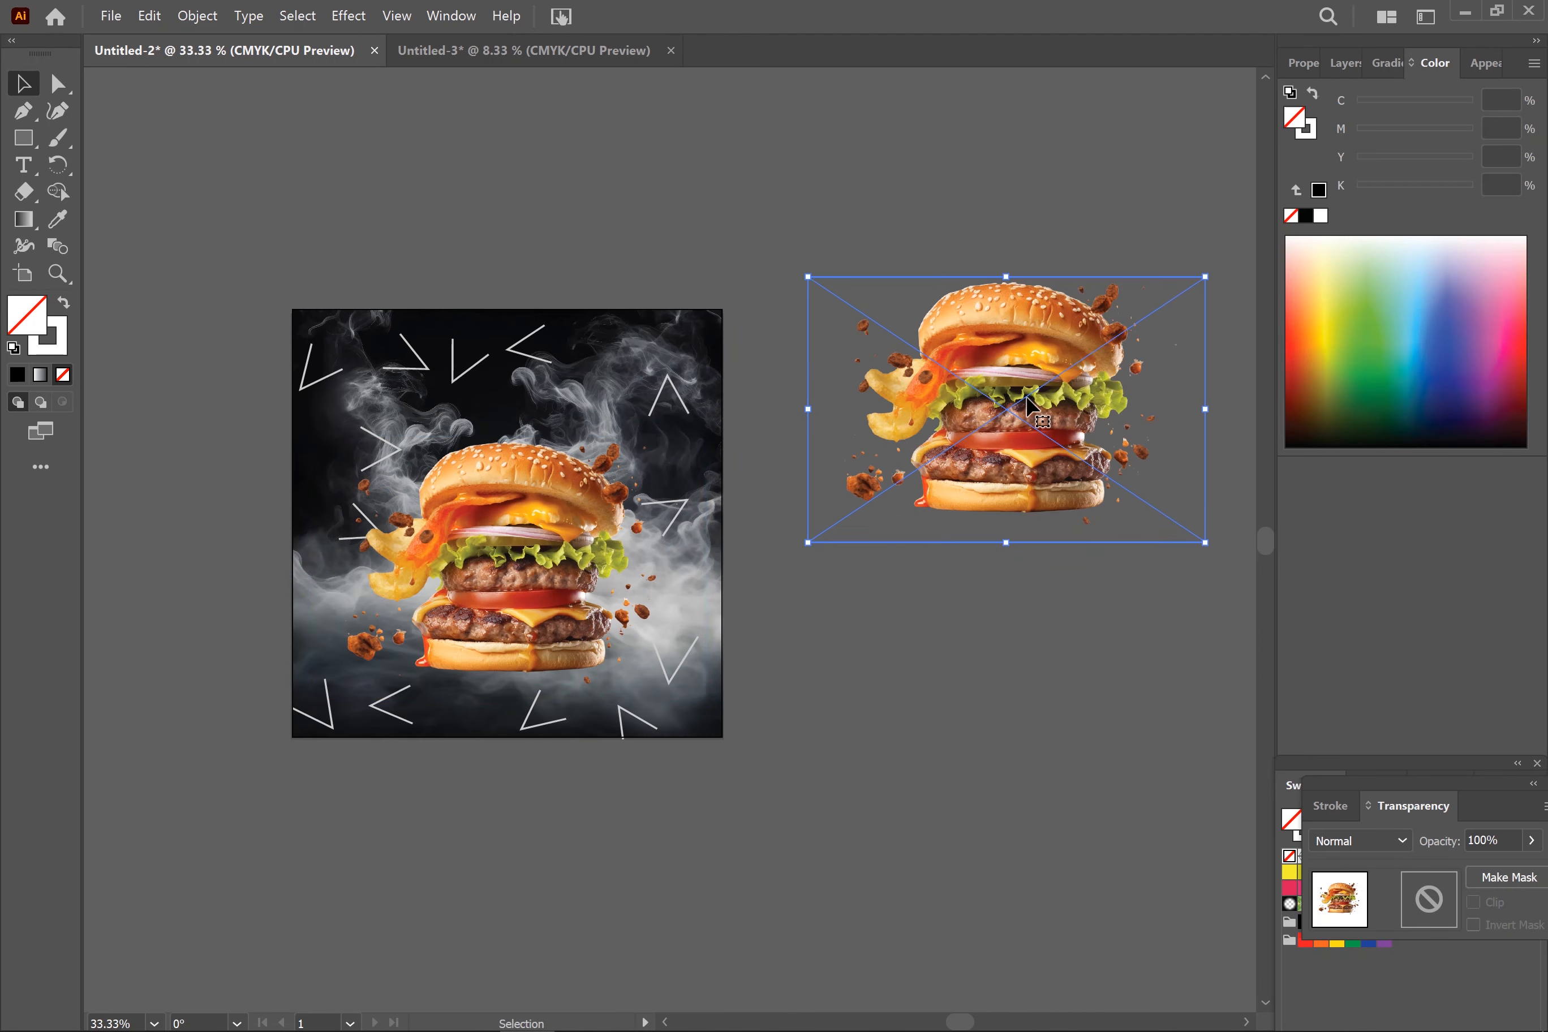
left_click(1303, 63)
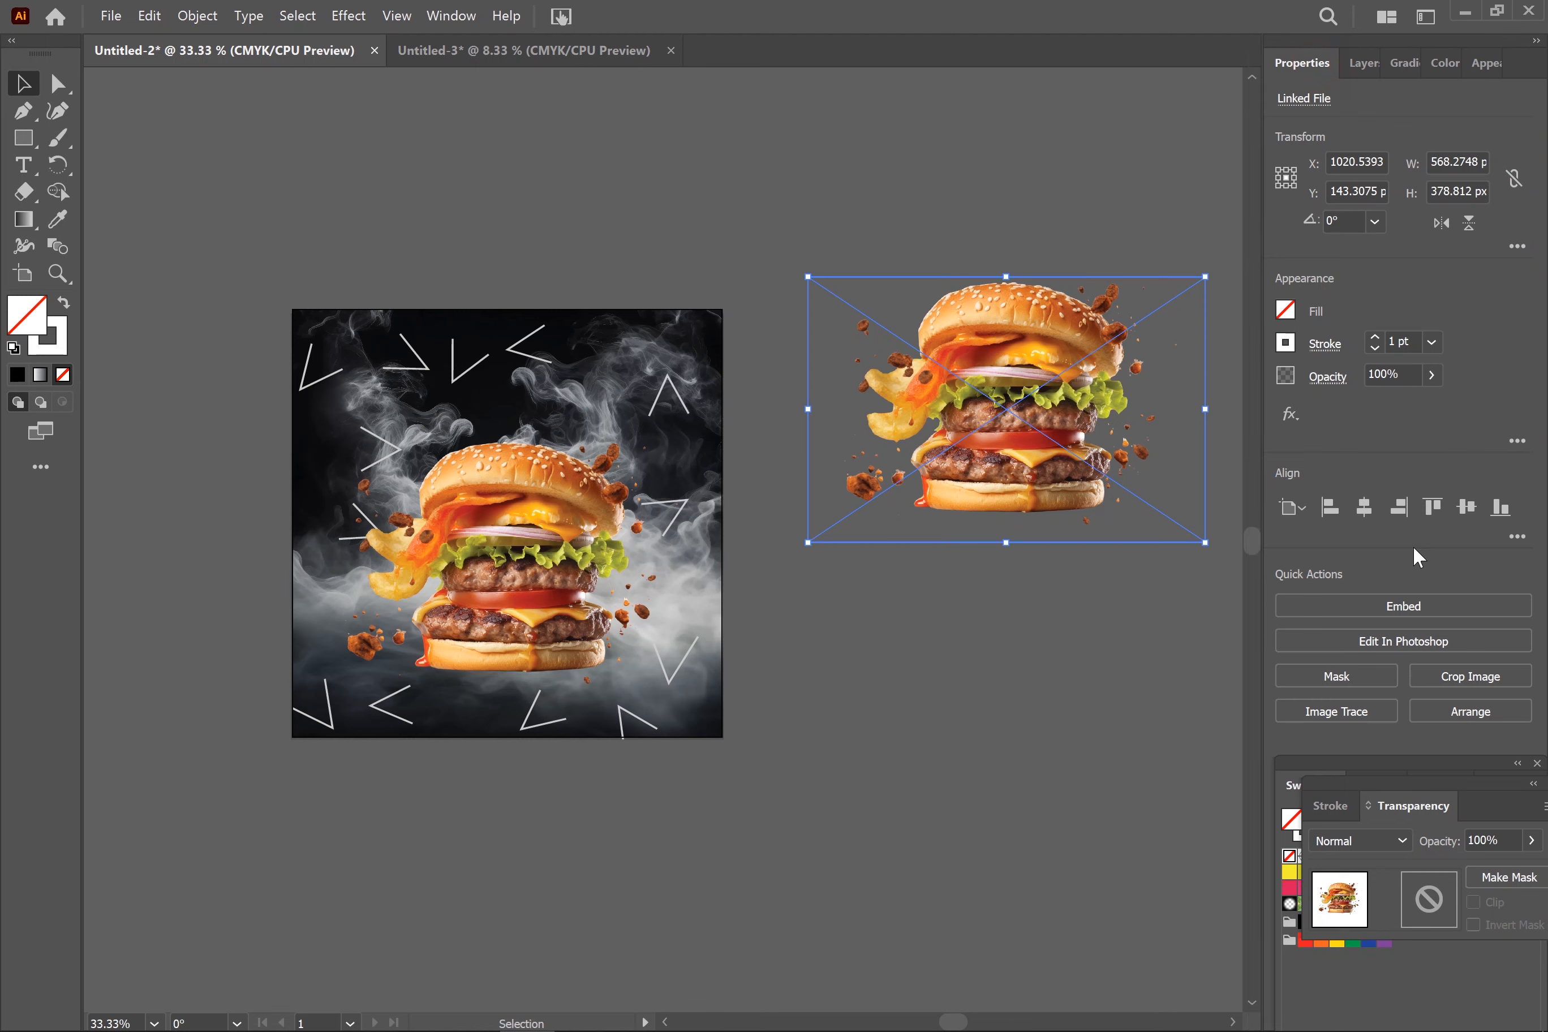
left_click(1231, 701)
Image Trace the duplicate burger in colour and expand the tracing into vector paths.
left_click(893, 376)
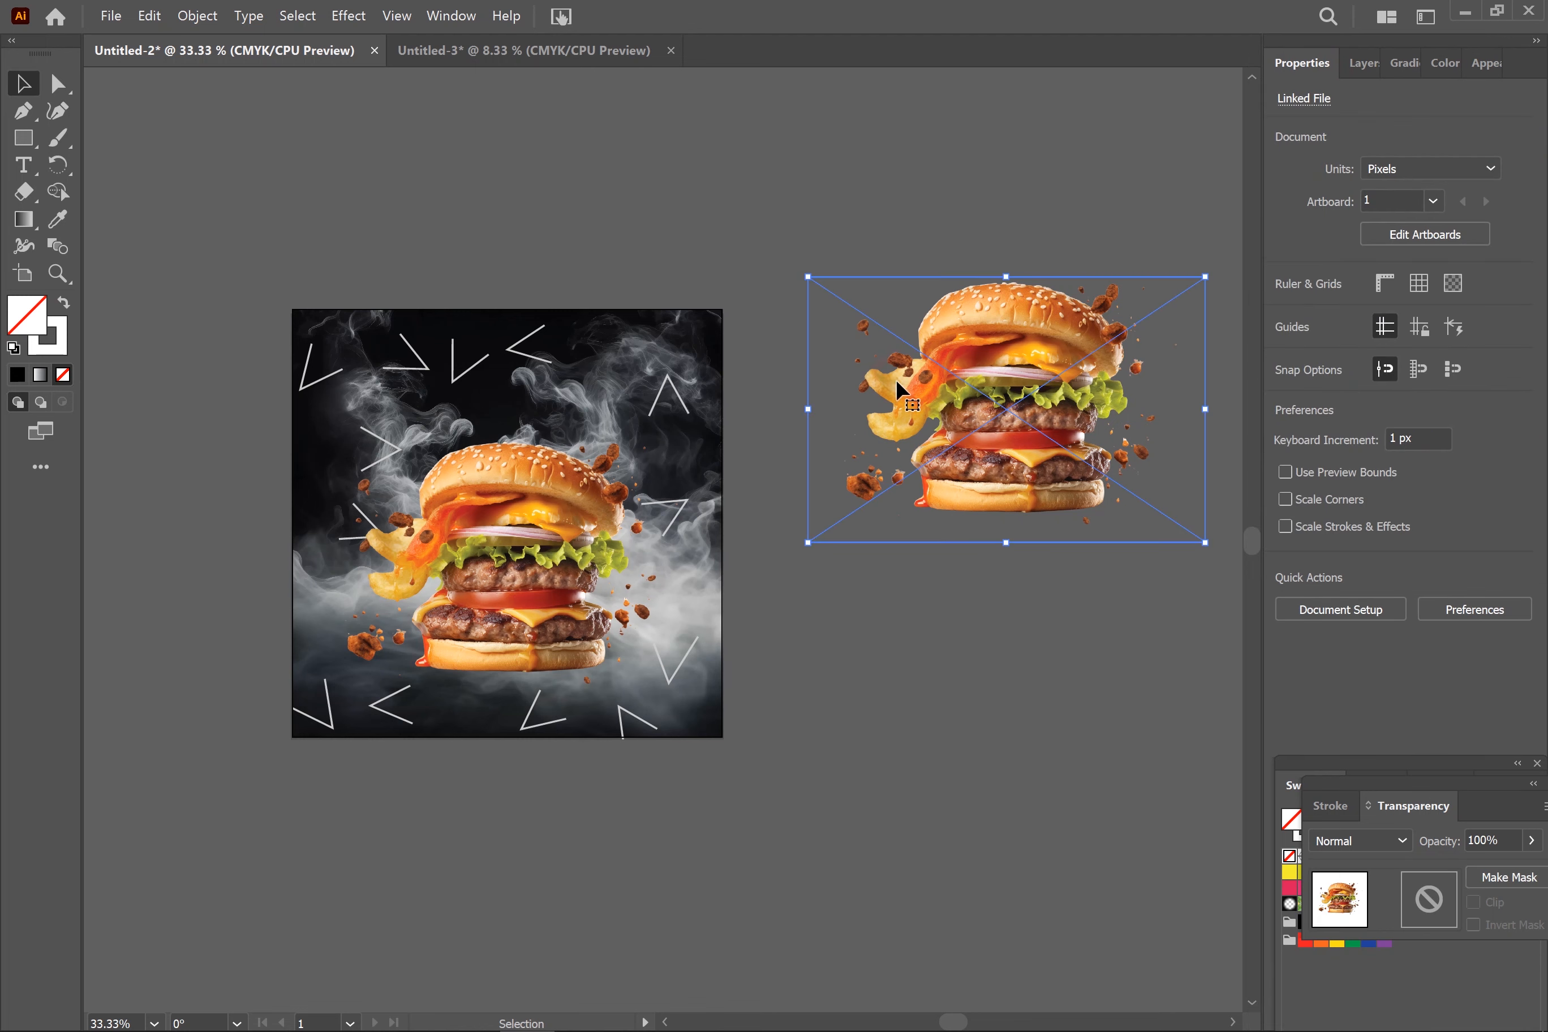
left_click(1337, 709)
left_click(1364, 853)
key("Return")
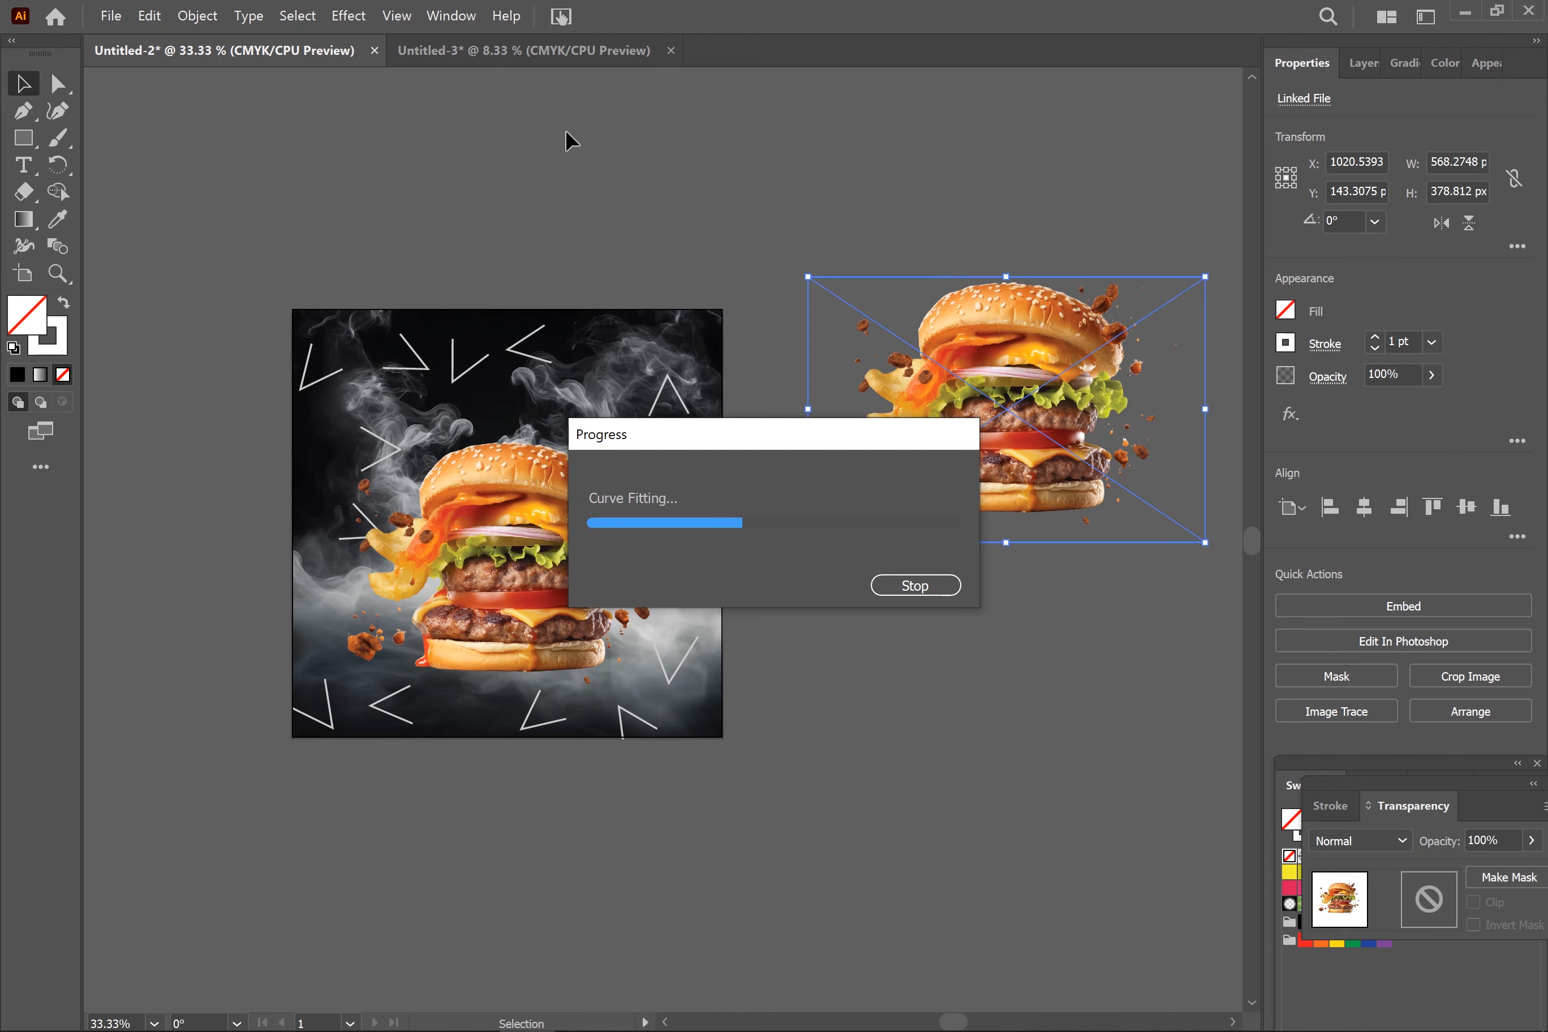
left_click(1382, 686)
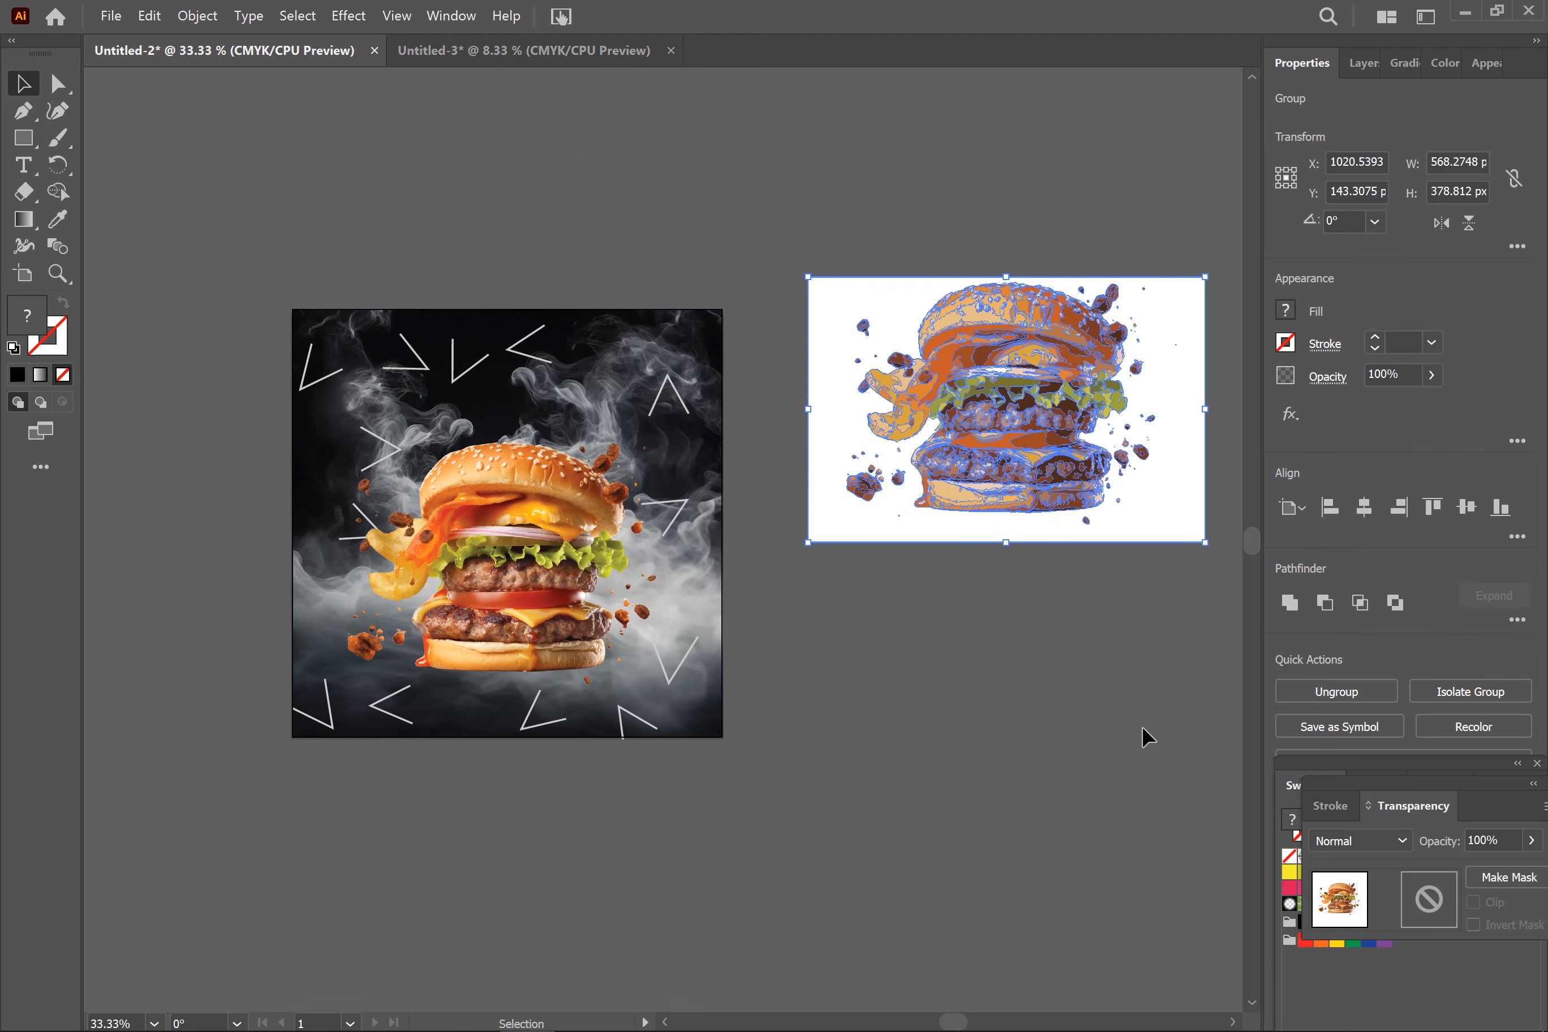
Ungroup the traced burger and delete its white background shape.
left_click(1142, 728)
left_click(920, 530)
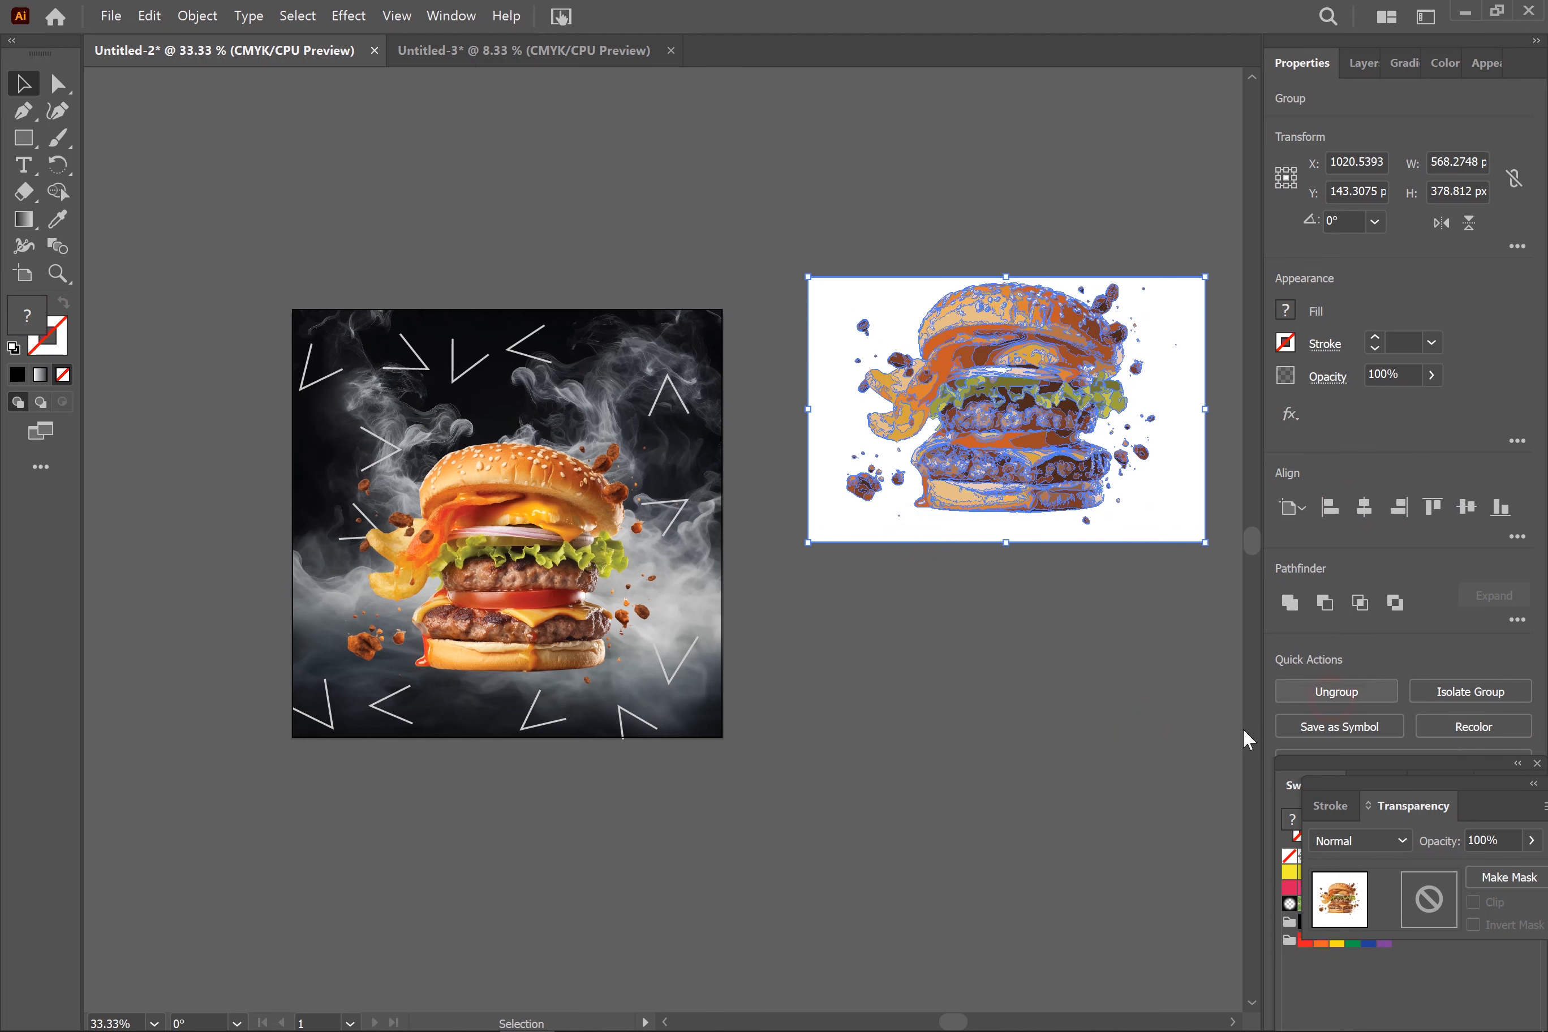
left_click(1091, 709)
left_click(862, 531)
key("Delete")
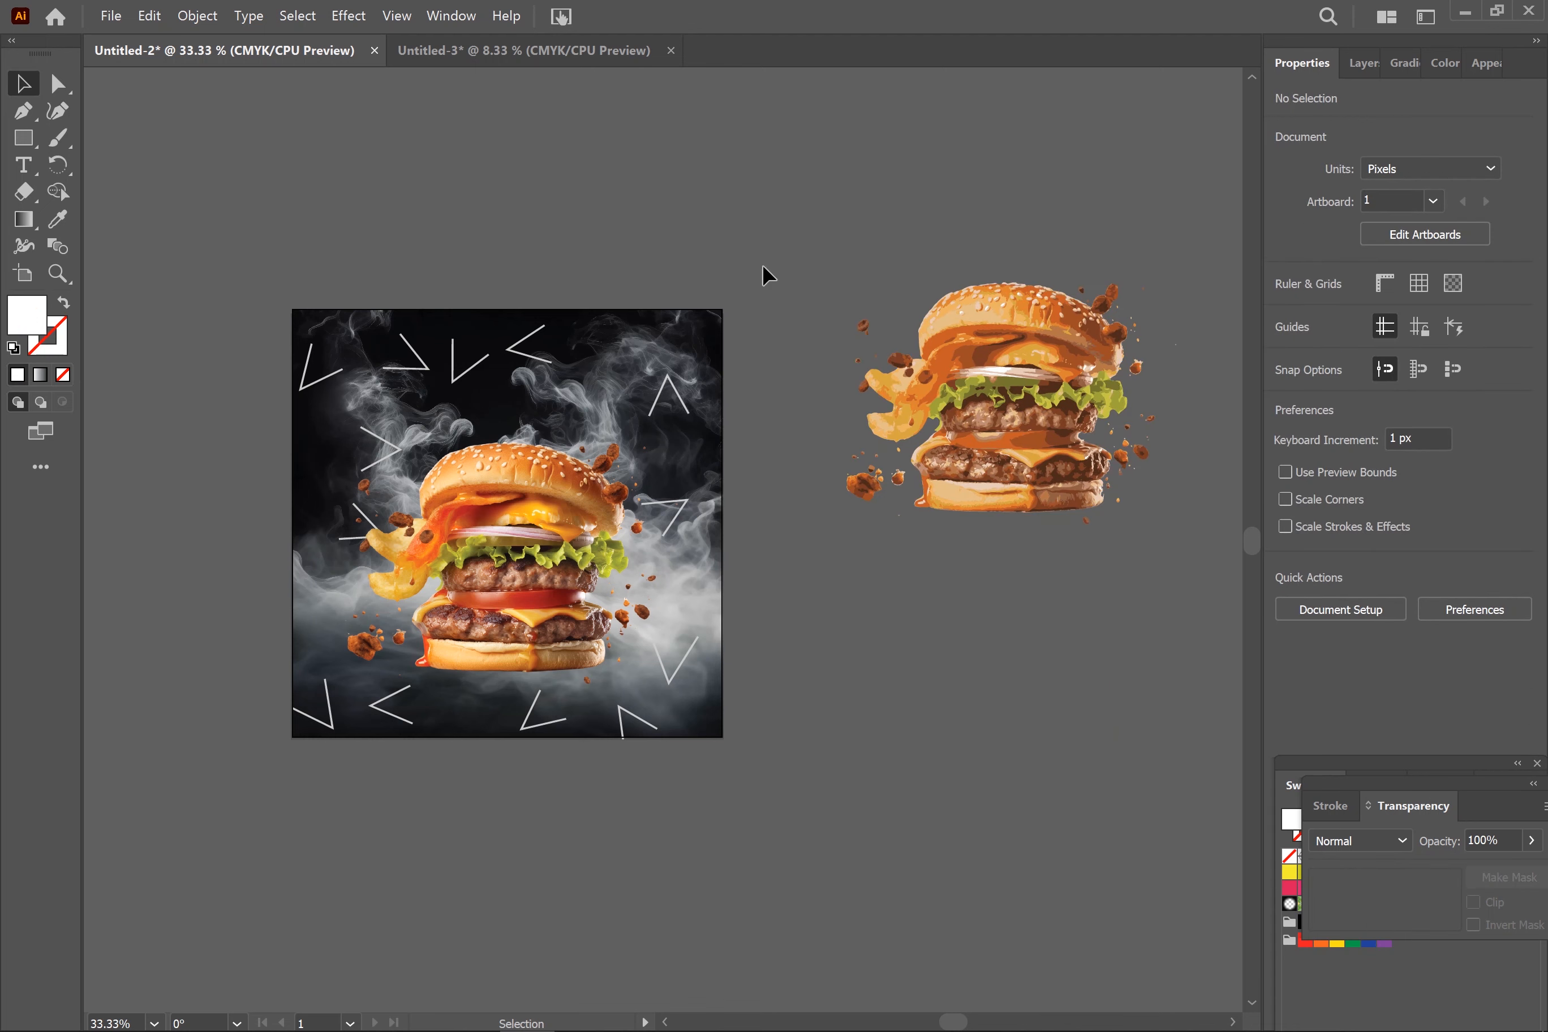
Give all traced burger paths the default black 1 pt stroke and no fill.
mouse_move(803, 190)
left_mouse_down()
mouse_move(1204, 629)
mouse_move(1040, 490)
left_mouse_up()
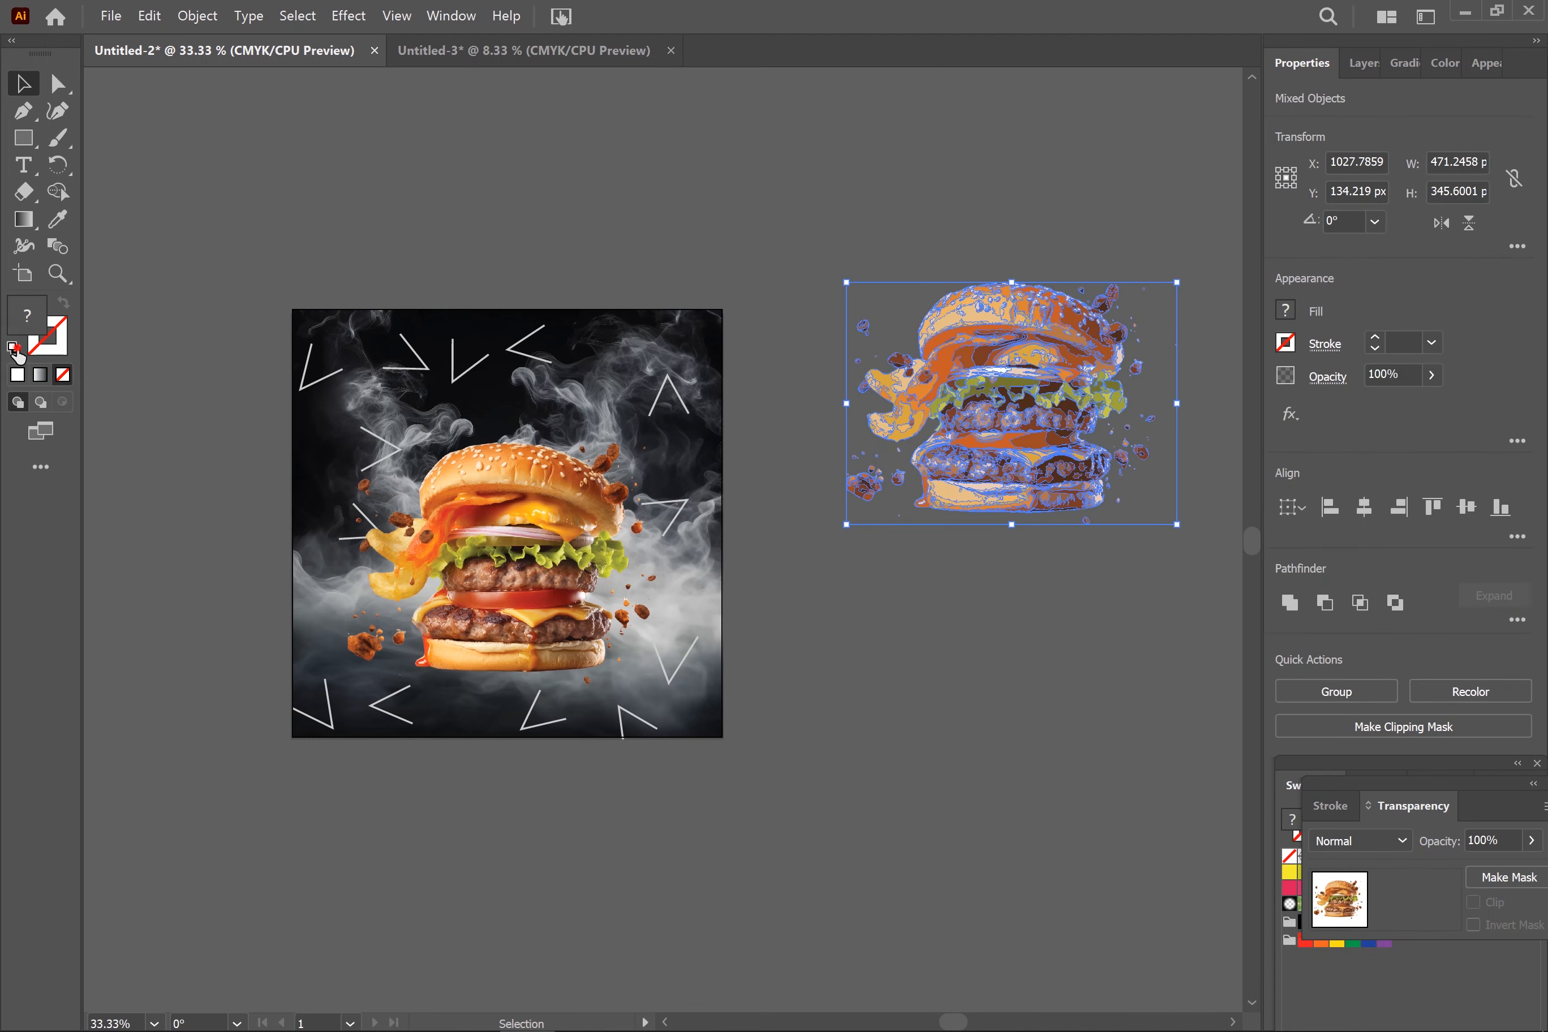
key("d")
left_click(61, 378)
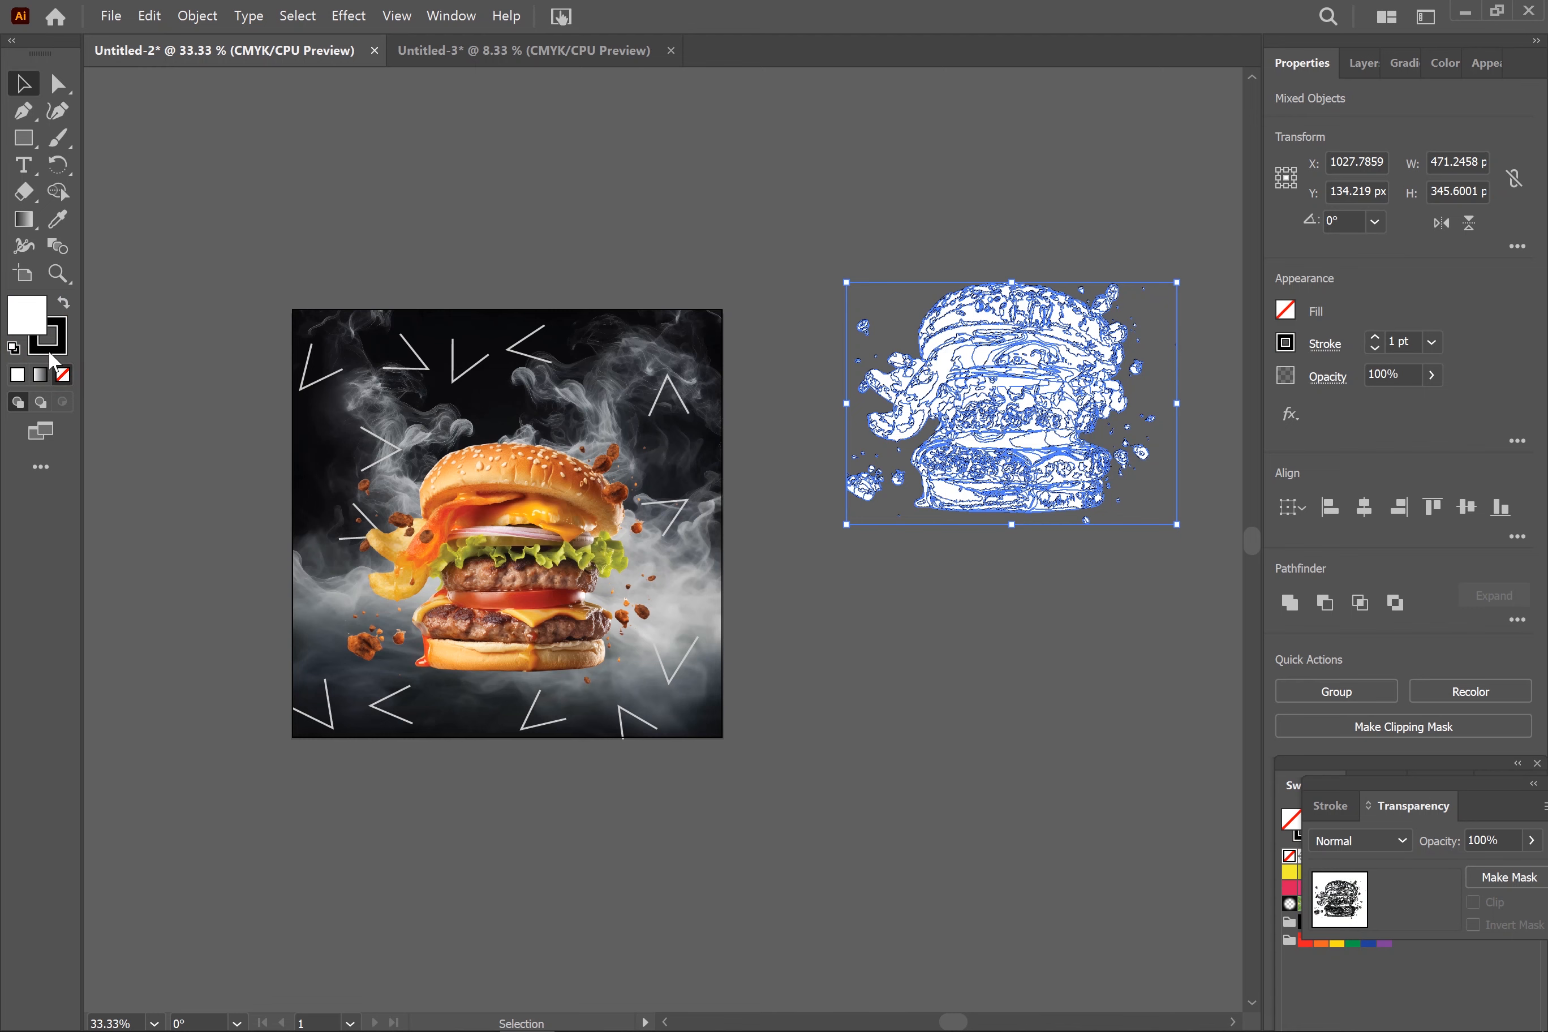
Set the stroke colour of the traced burger paths to near-white #FCF7F8.
double_click(48, 336)
left_click(707, 222)
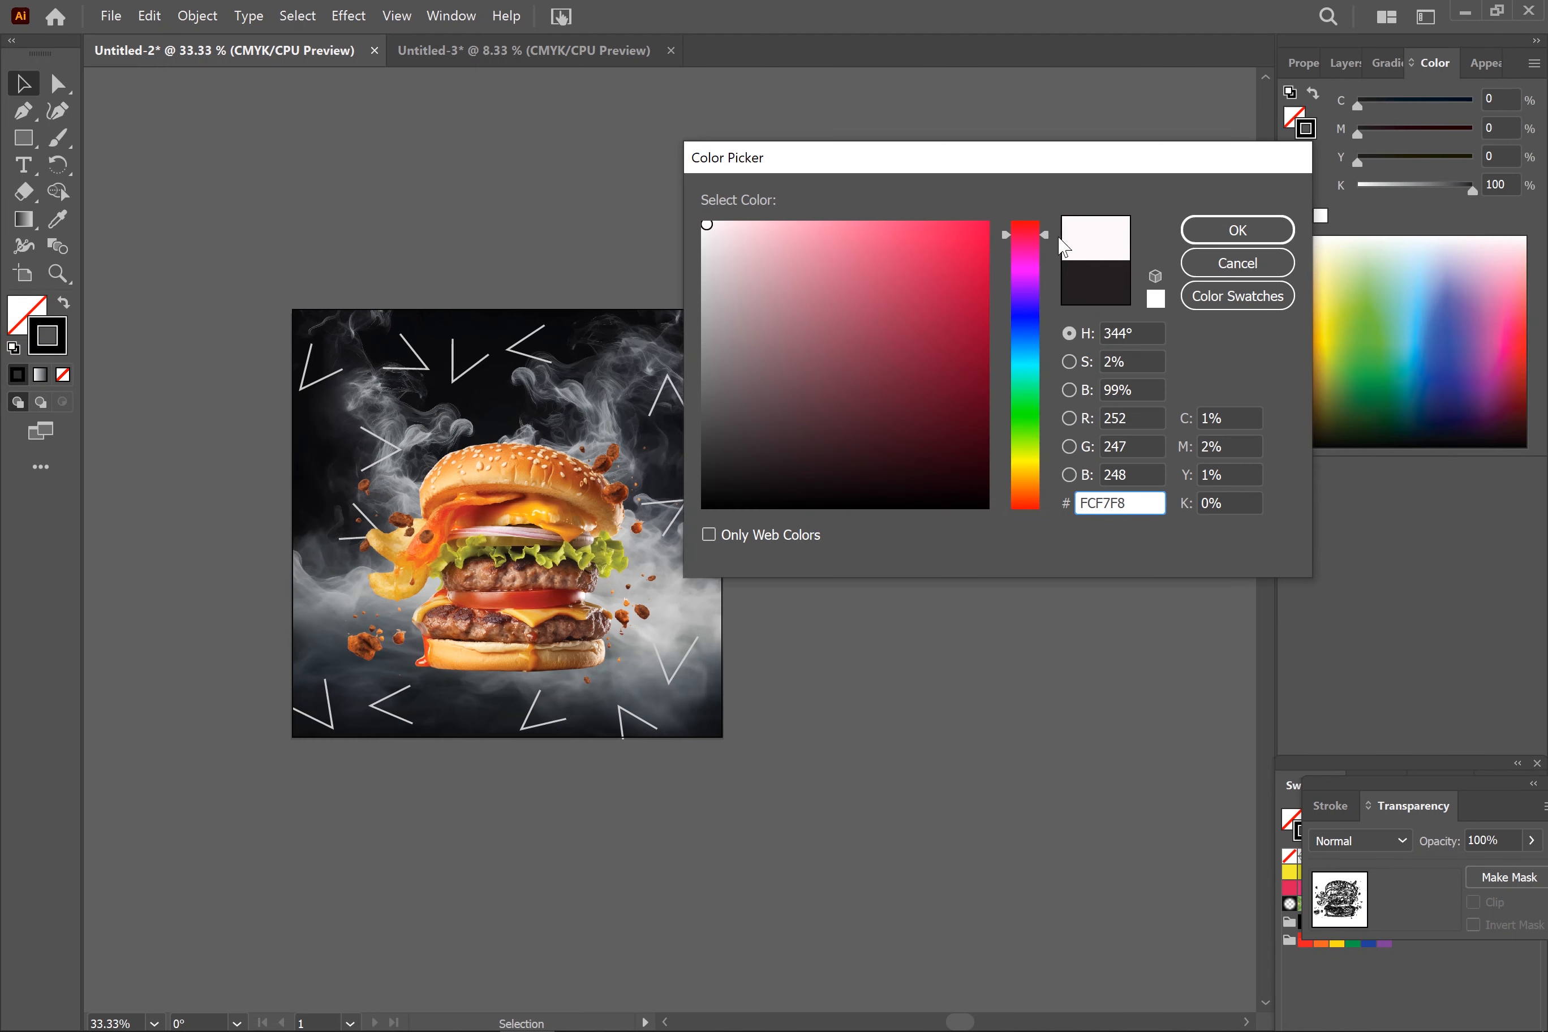
left_click(1237, 230)
left_click(924, 624)
Select all the white burger outline paths and group them.
left_click_drag(823, 263, 1151, 687)
left_click(1313, 65)
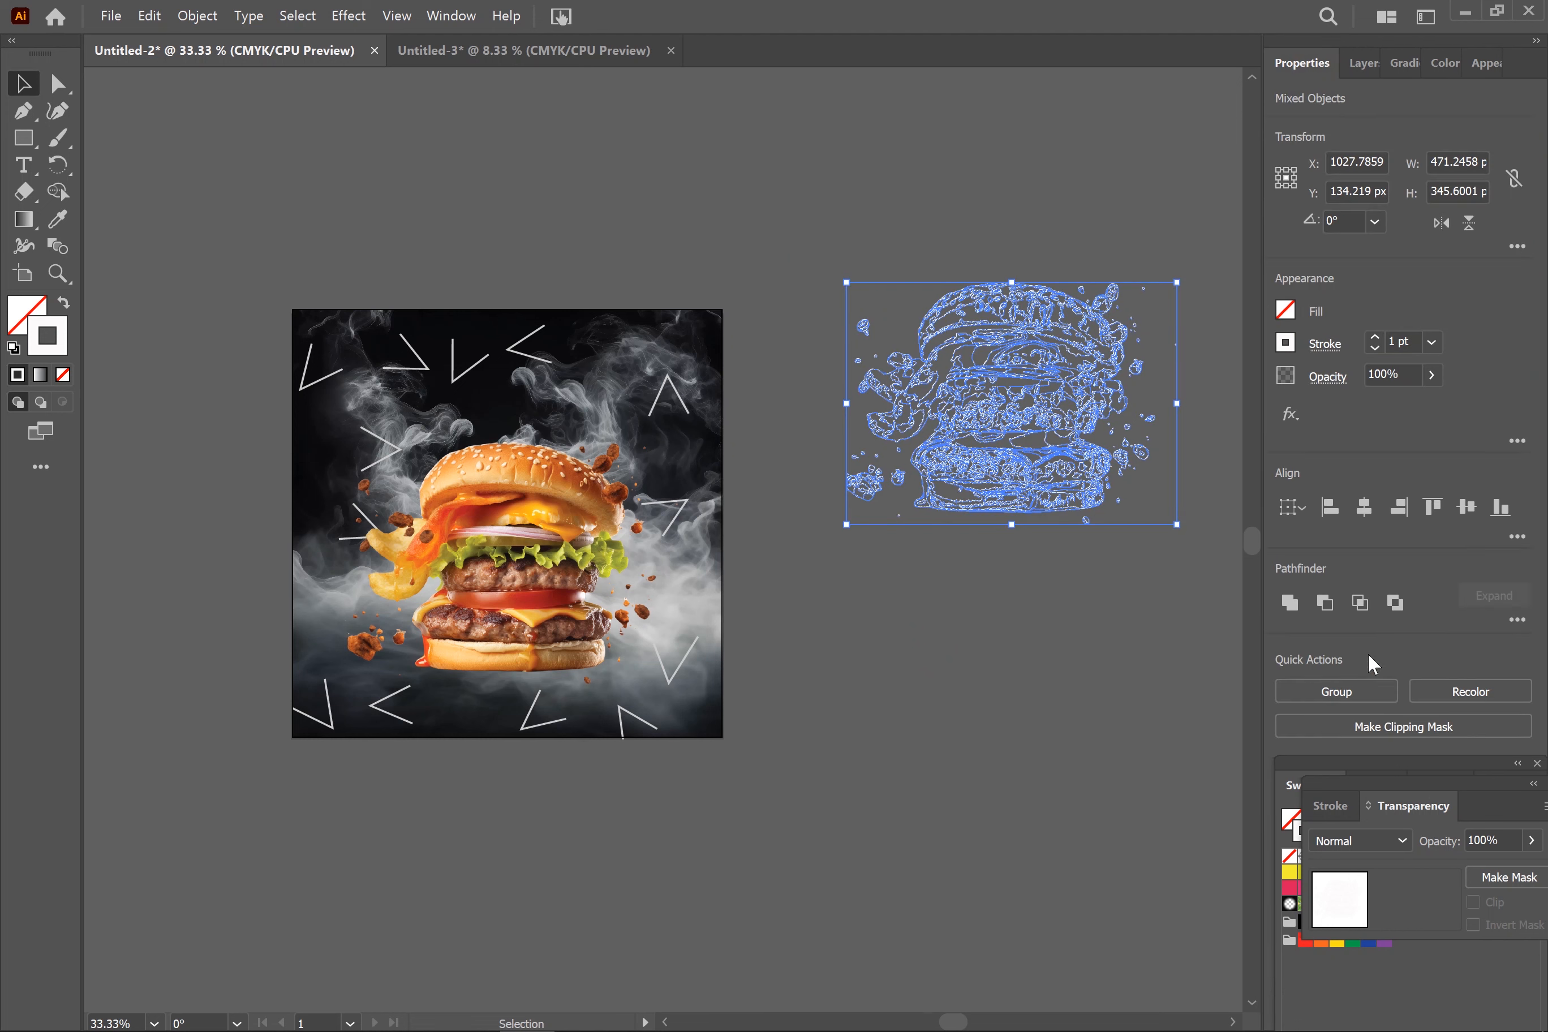
left_click(1075, 674)
left_click_drag(797, 236, 1170, 506)
left_click_drag(1210, 626, 1210, 625)
key("ctrl+g")
left_click(541, 589)
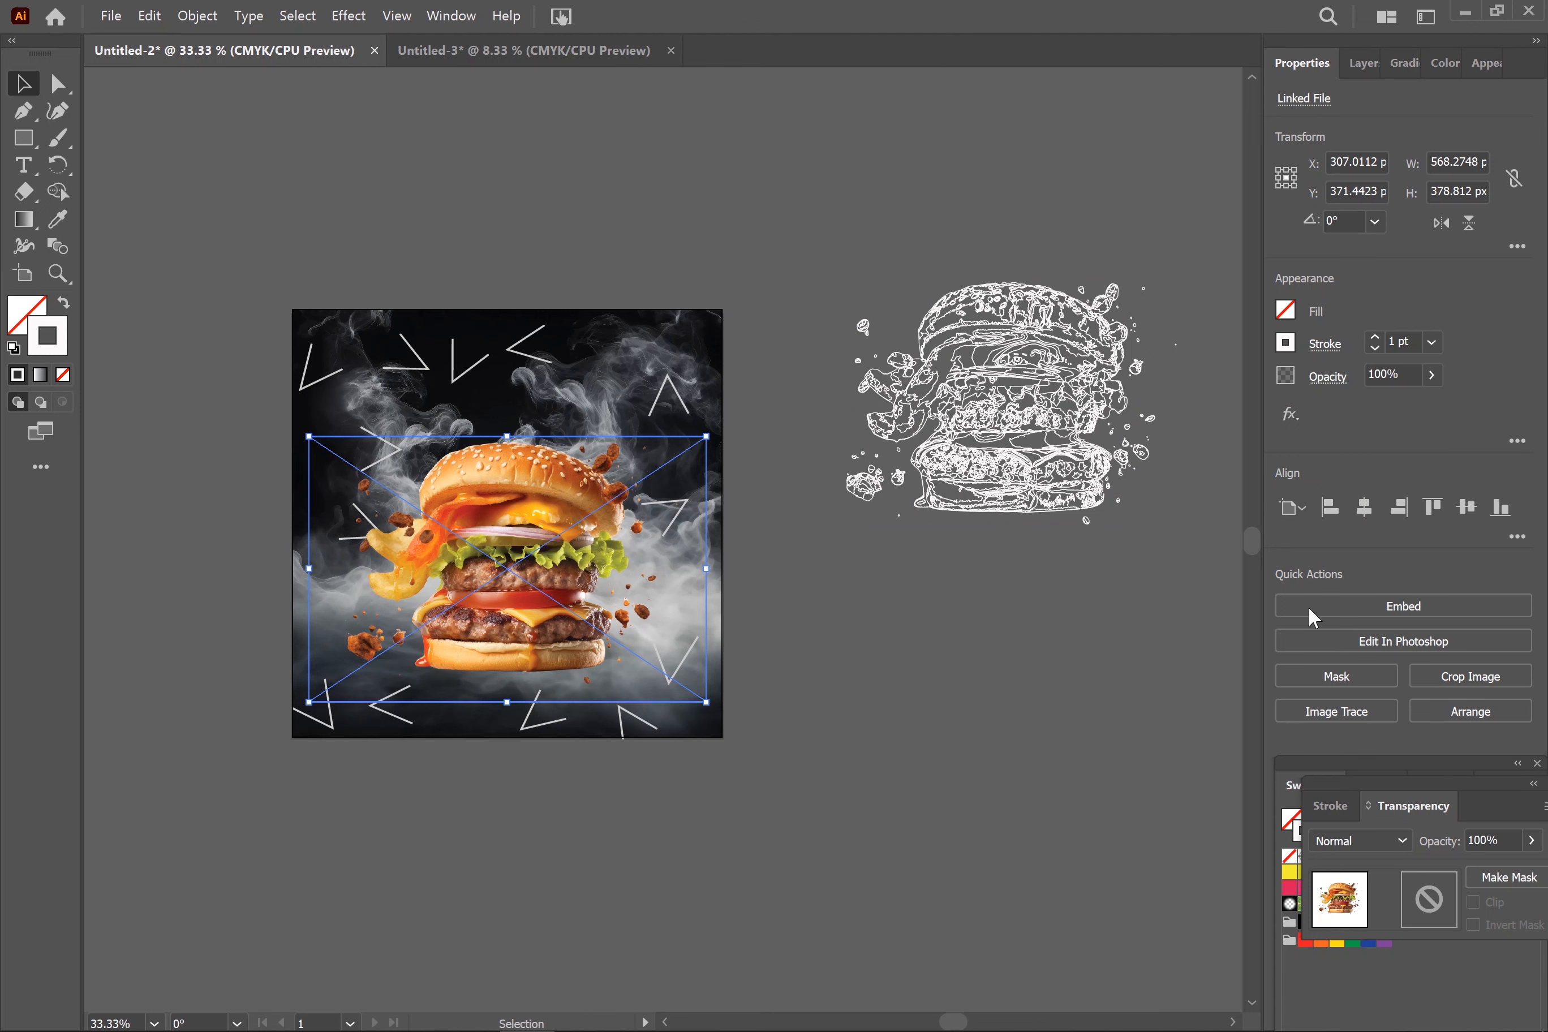
left_click(1517, 441)
left_click(1302, 63)
left_click(1517, 535)
Align the white burger outline group to the horizontal and vertical centre of the artboard.
left_click(980, 418)
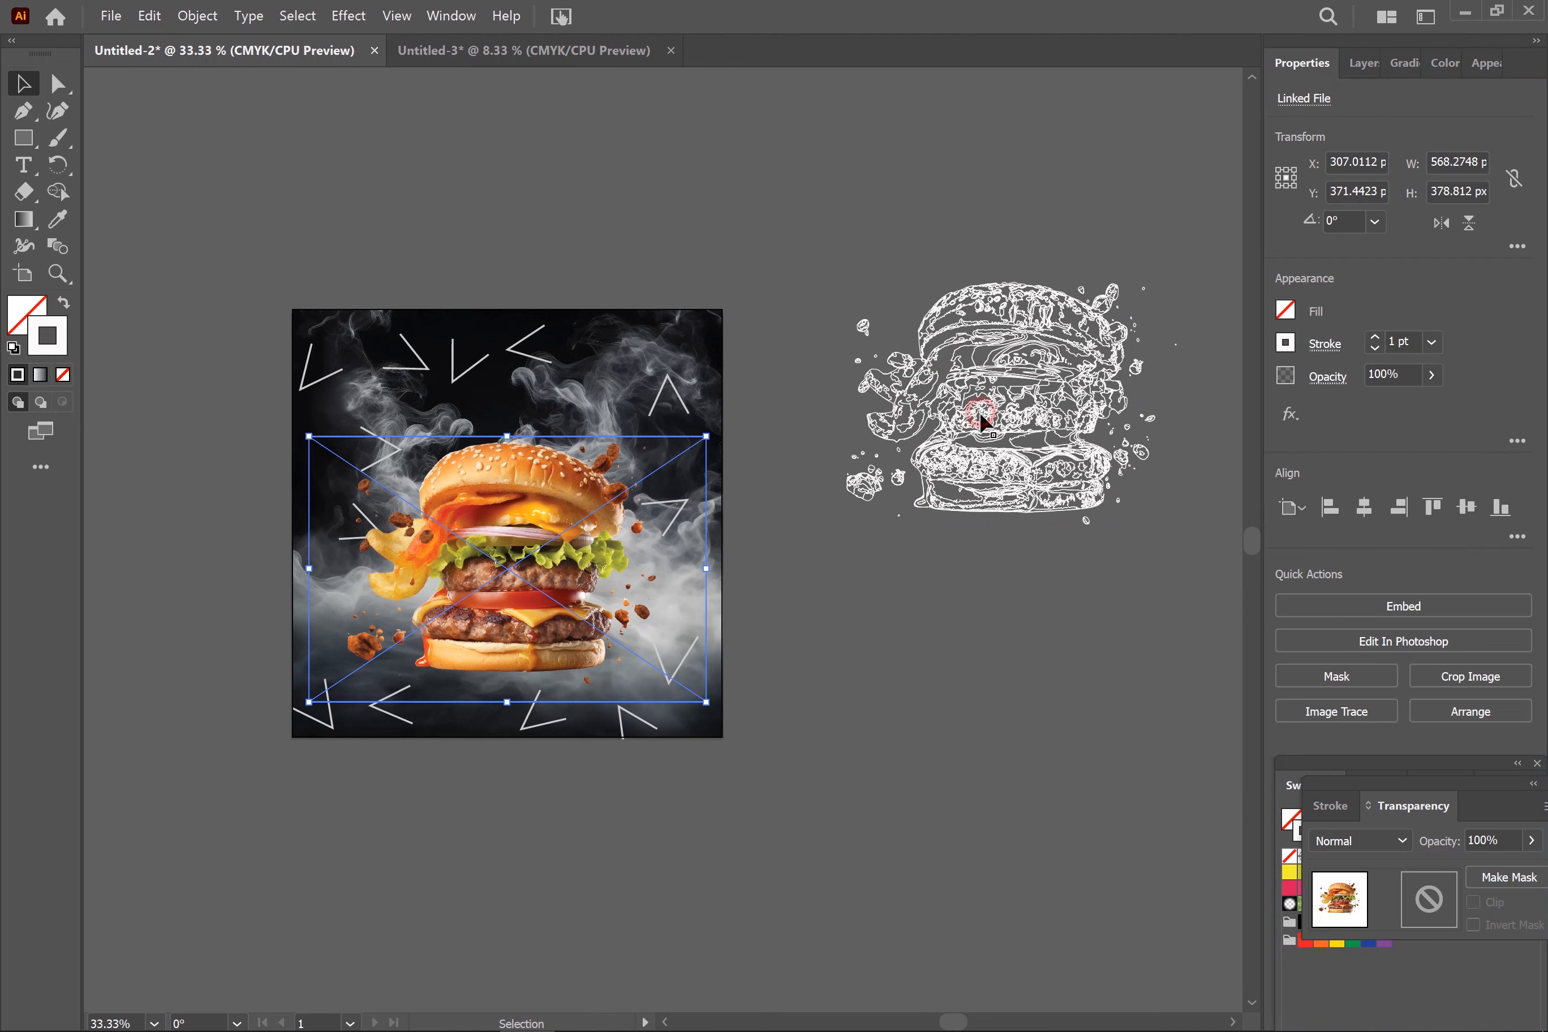
left_click(1142, 514)
left_click(1517, 535)
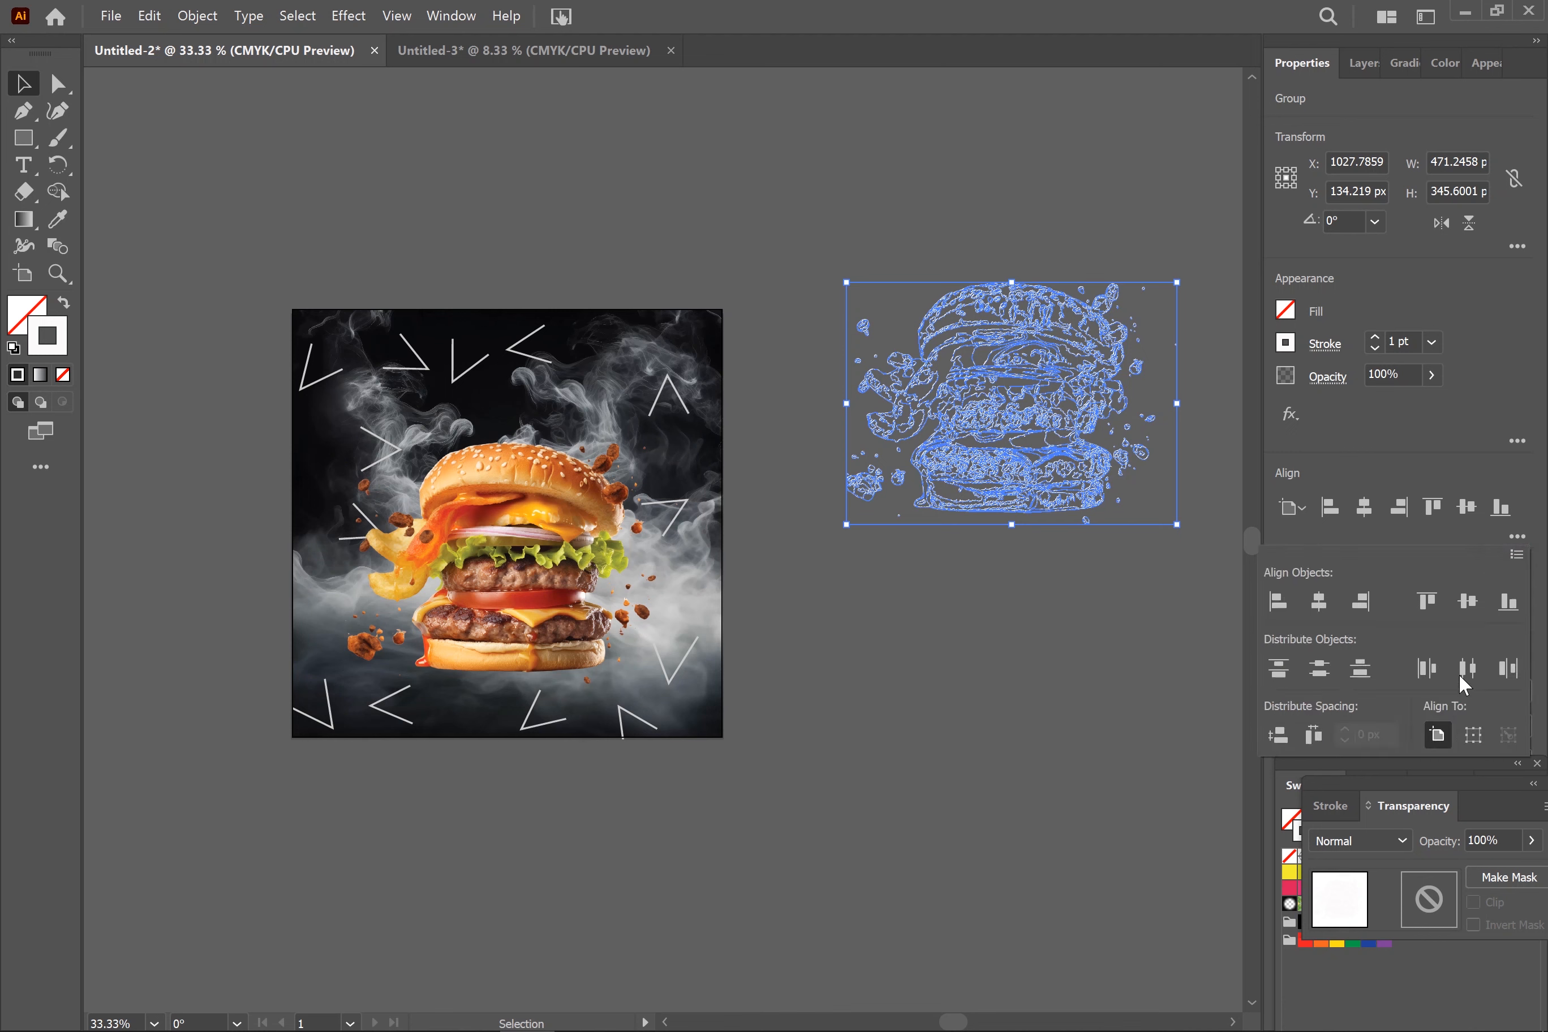
left_click(1361, 516)
left_click(1466, 508)
left_click(1042, 508)
Align the burger photo to the horizontal and vertical centre of the artboard.
left_click(514, 647)
left_click(1372, 506)
left_click(1466, 508)
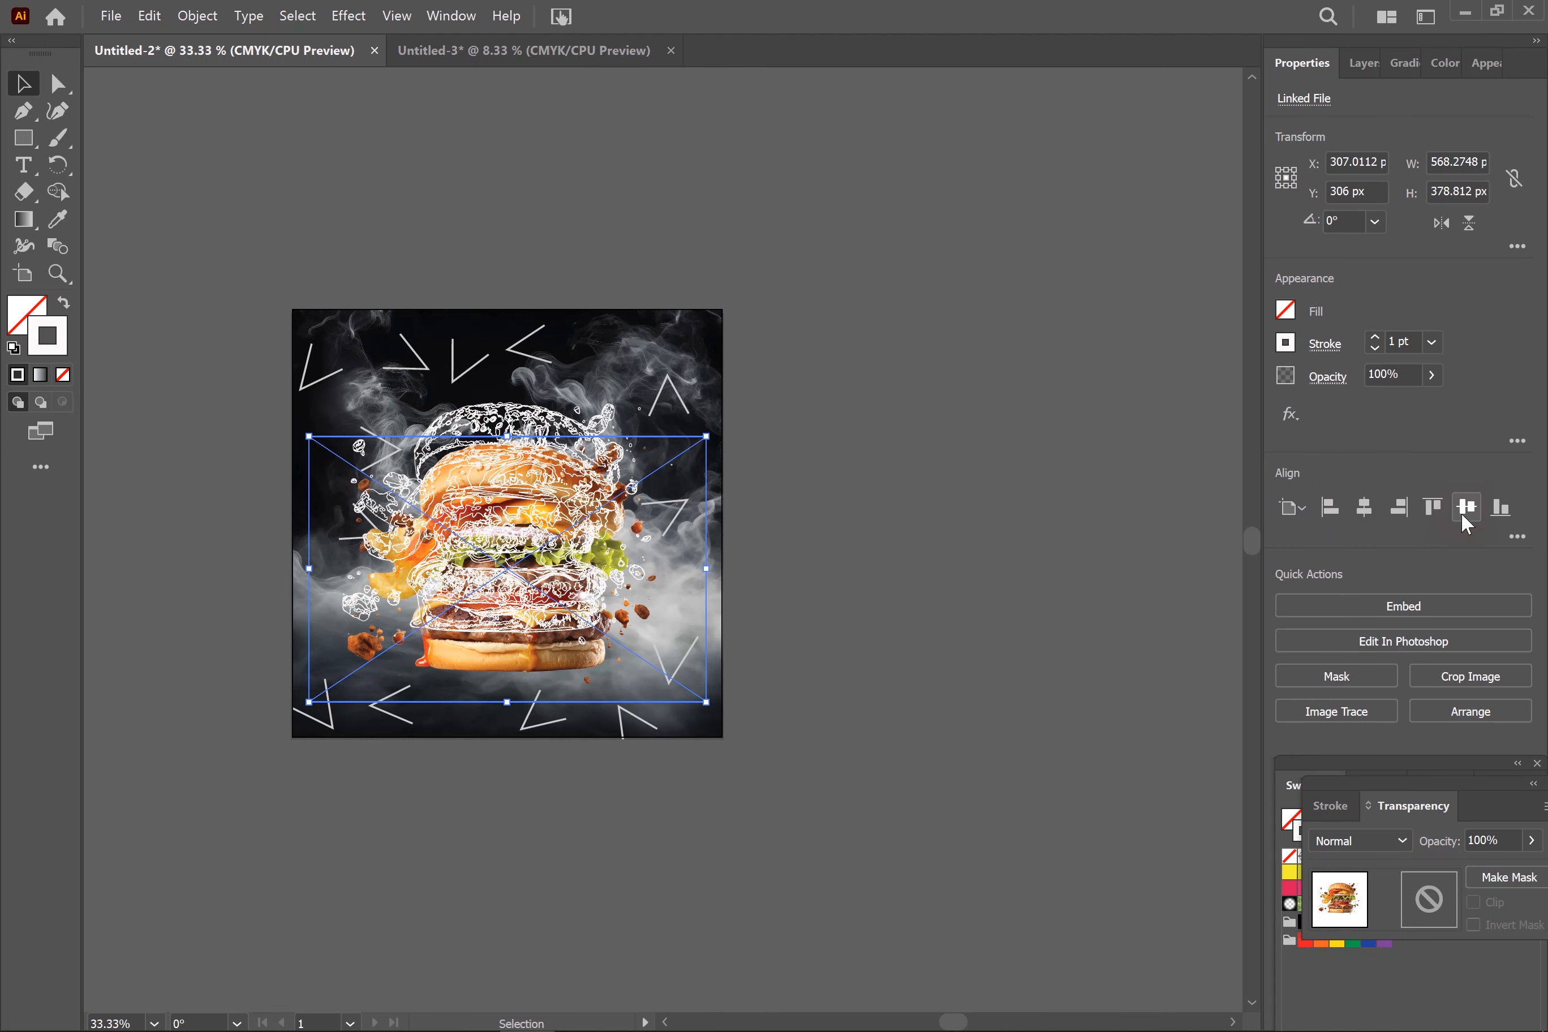
left_click(1008, 547)
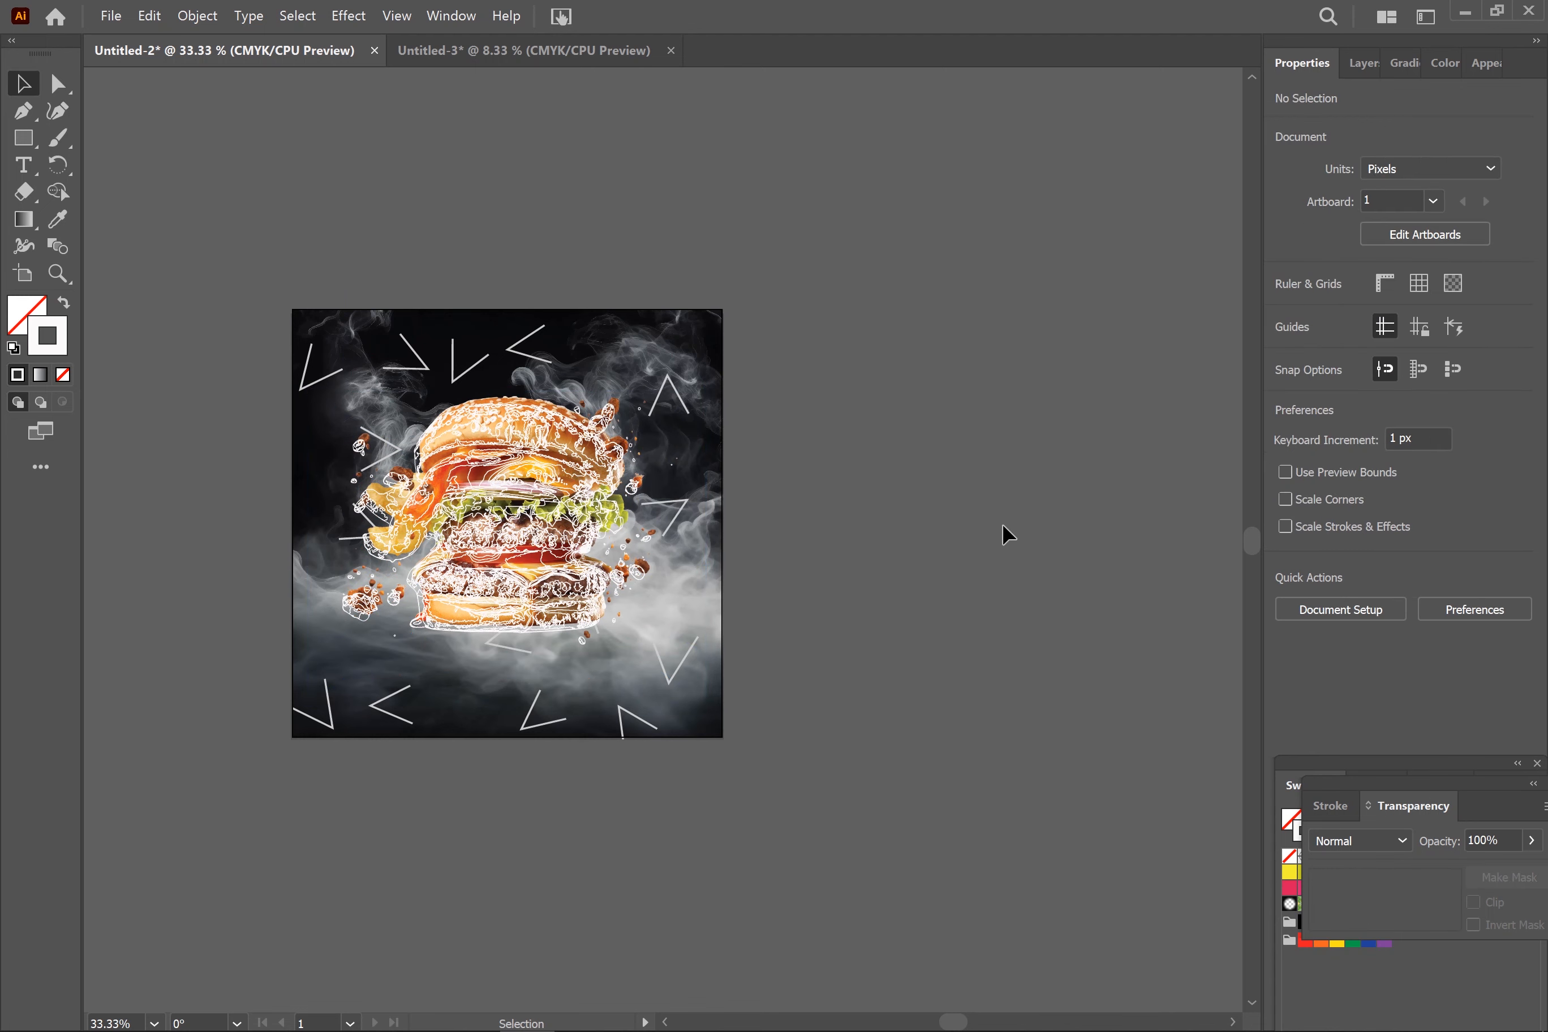
Nudge the white outline group 10 px up and 3 px left so it matches the burger photo.
key("ctrl+equal")
key("ctrl+equal")
scroll(672, 448, "up", 1)
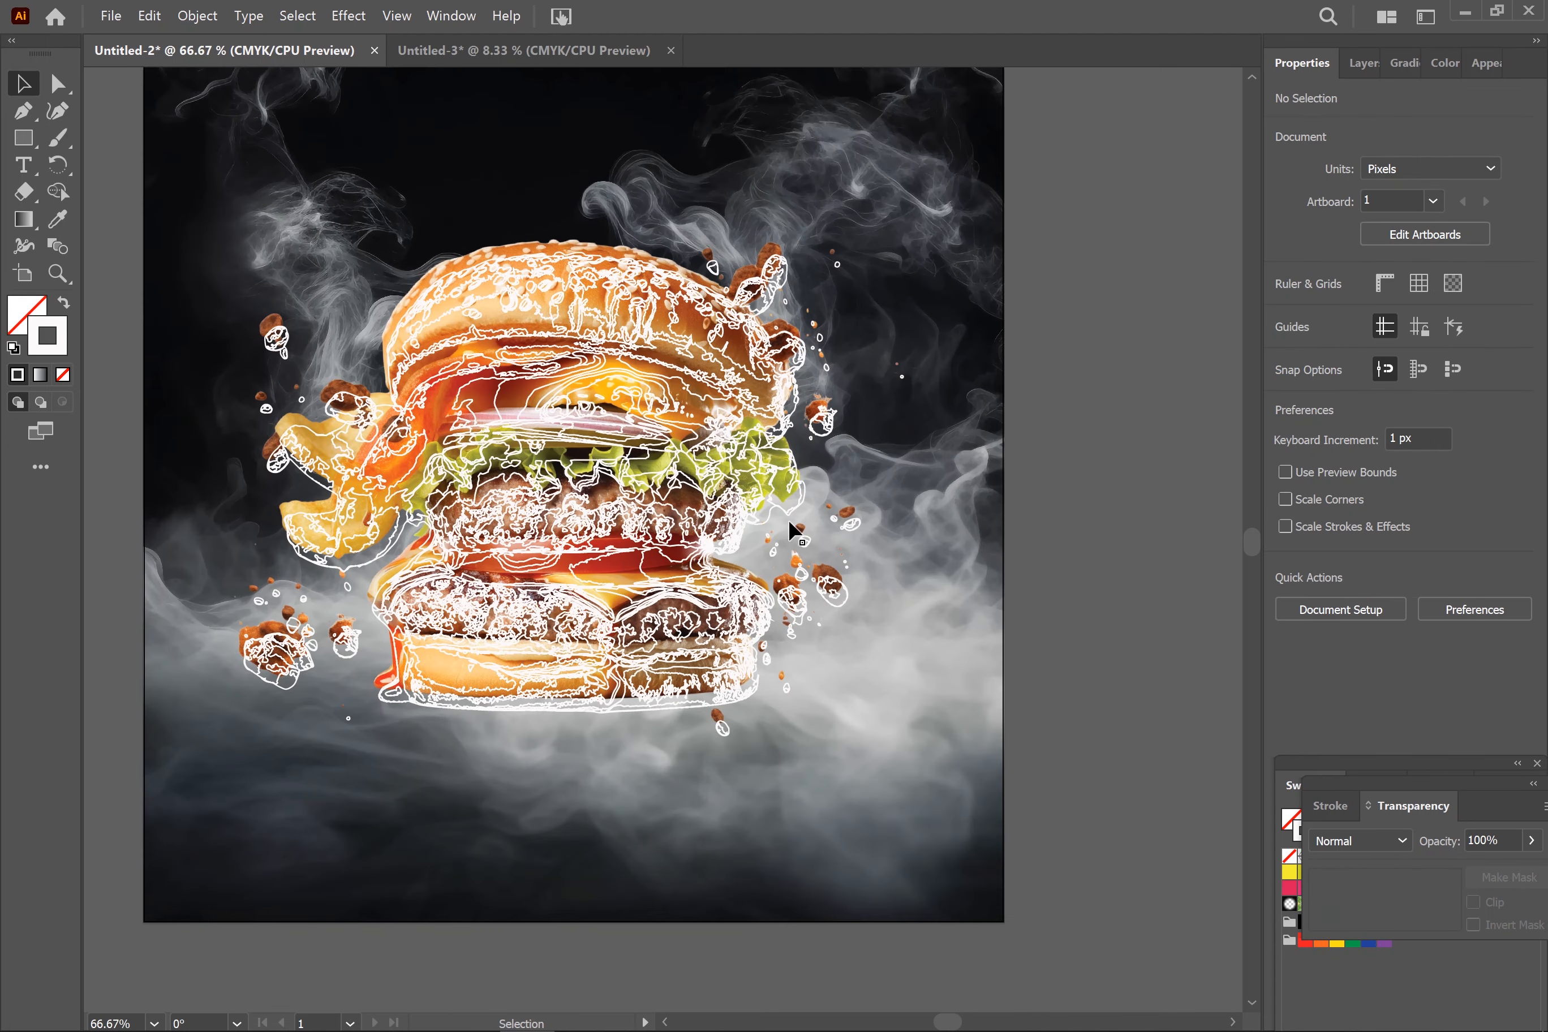
left_click(778, 478)
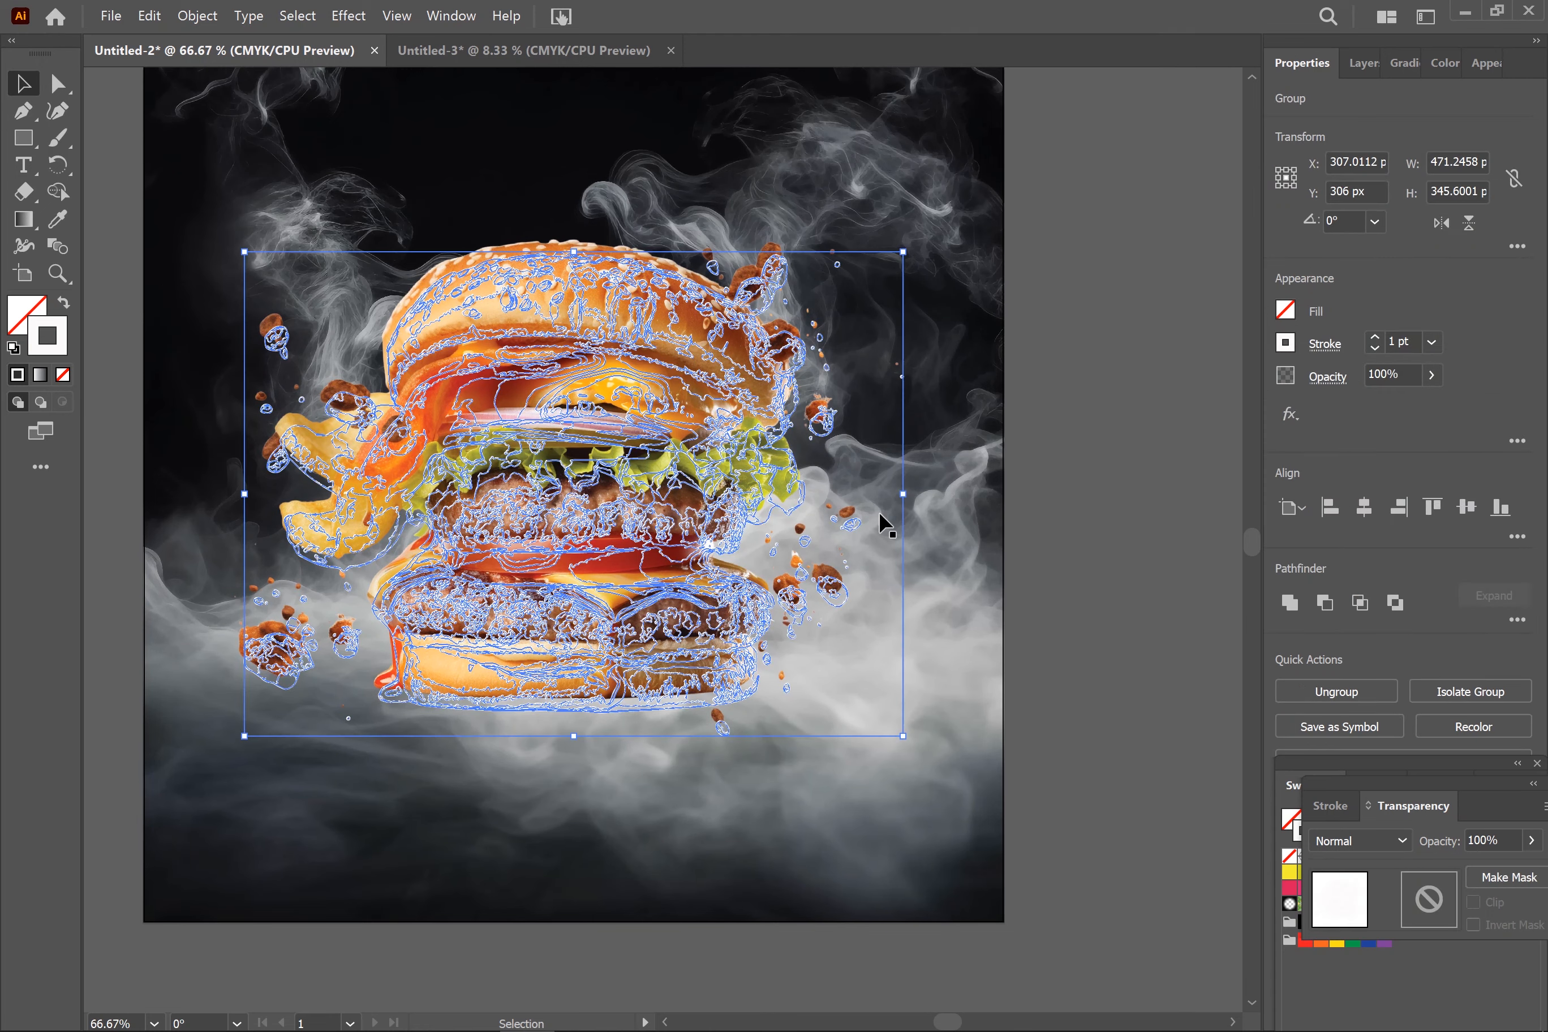
key("Up")
key("Up")
key("Up")
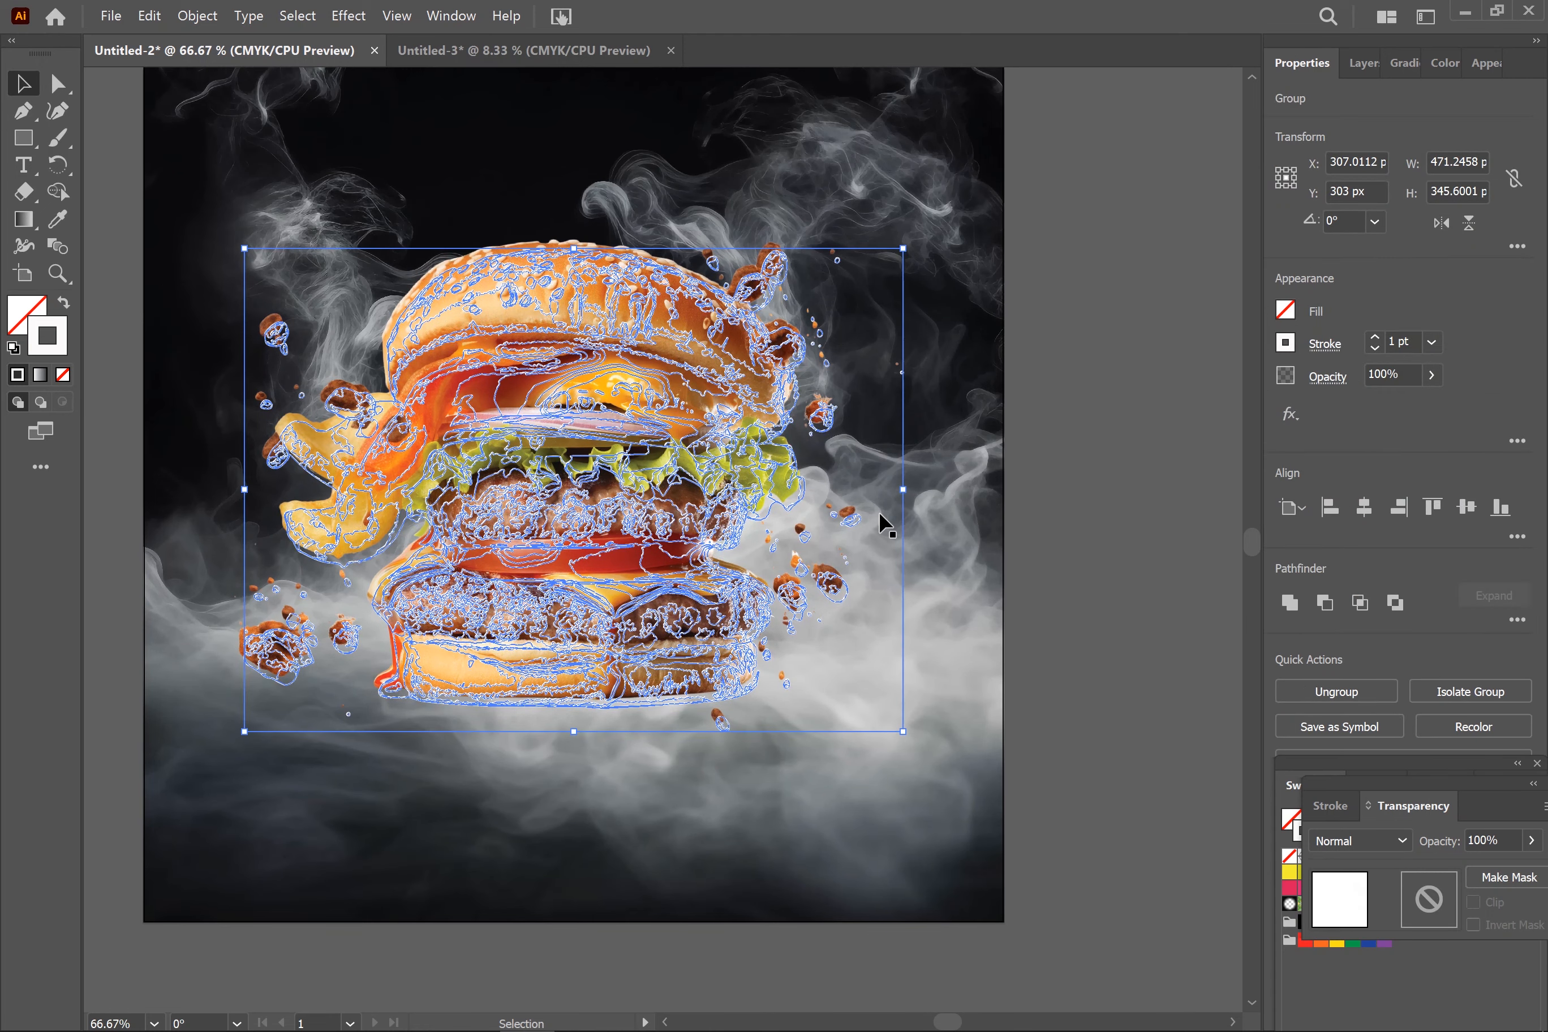
key("Up")
key("Up")
key("Up")
key("Up")
key("Up")
key("Up")
key("Up")
key("Left")
key("Left")
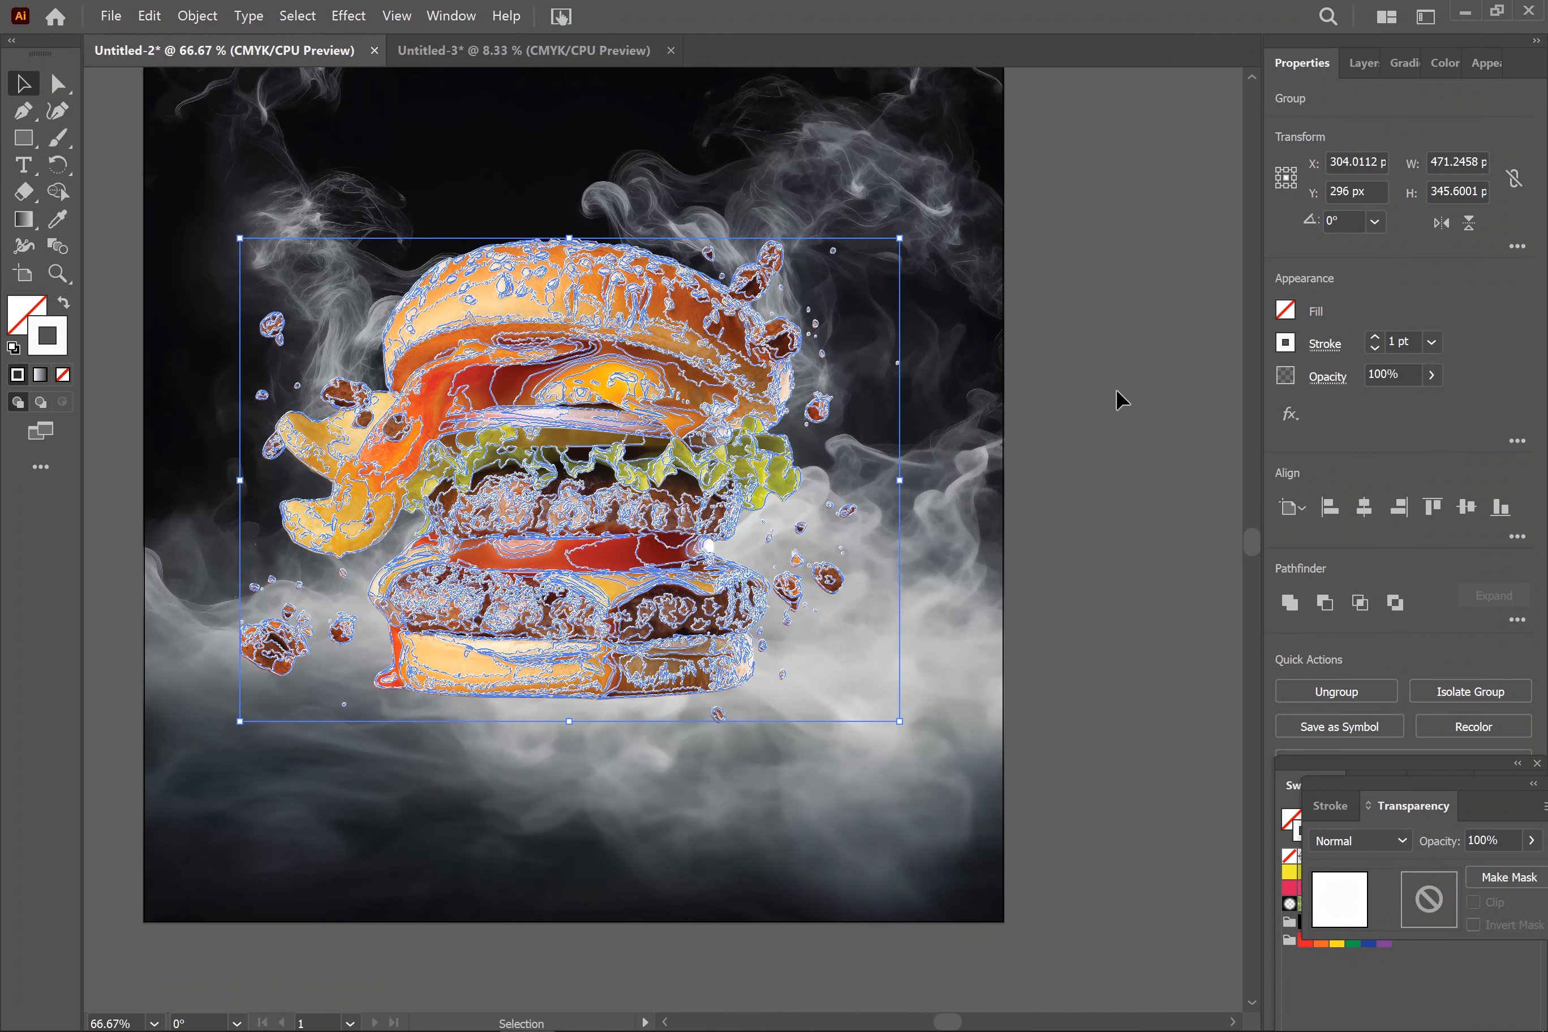
left_click(1074, 413)
Send the white outline group behind the burger photo and collapse the group in the layer list.
left_click(785, 553)
right_click(706, 477)
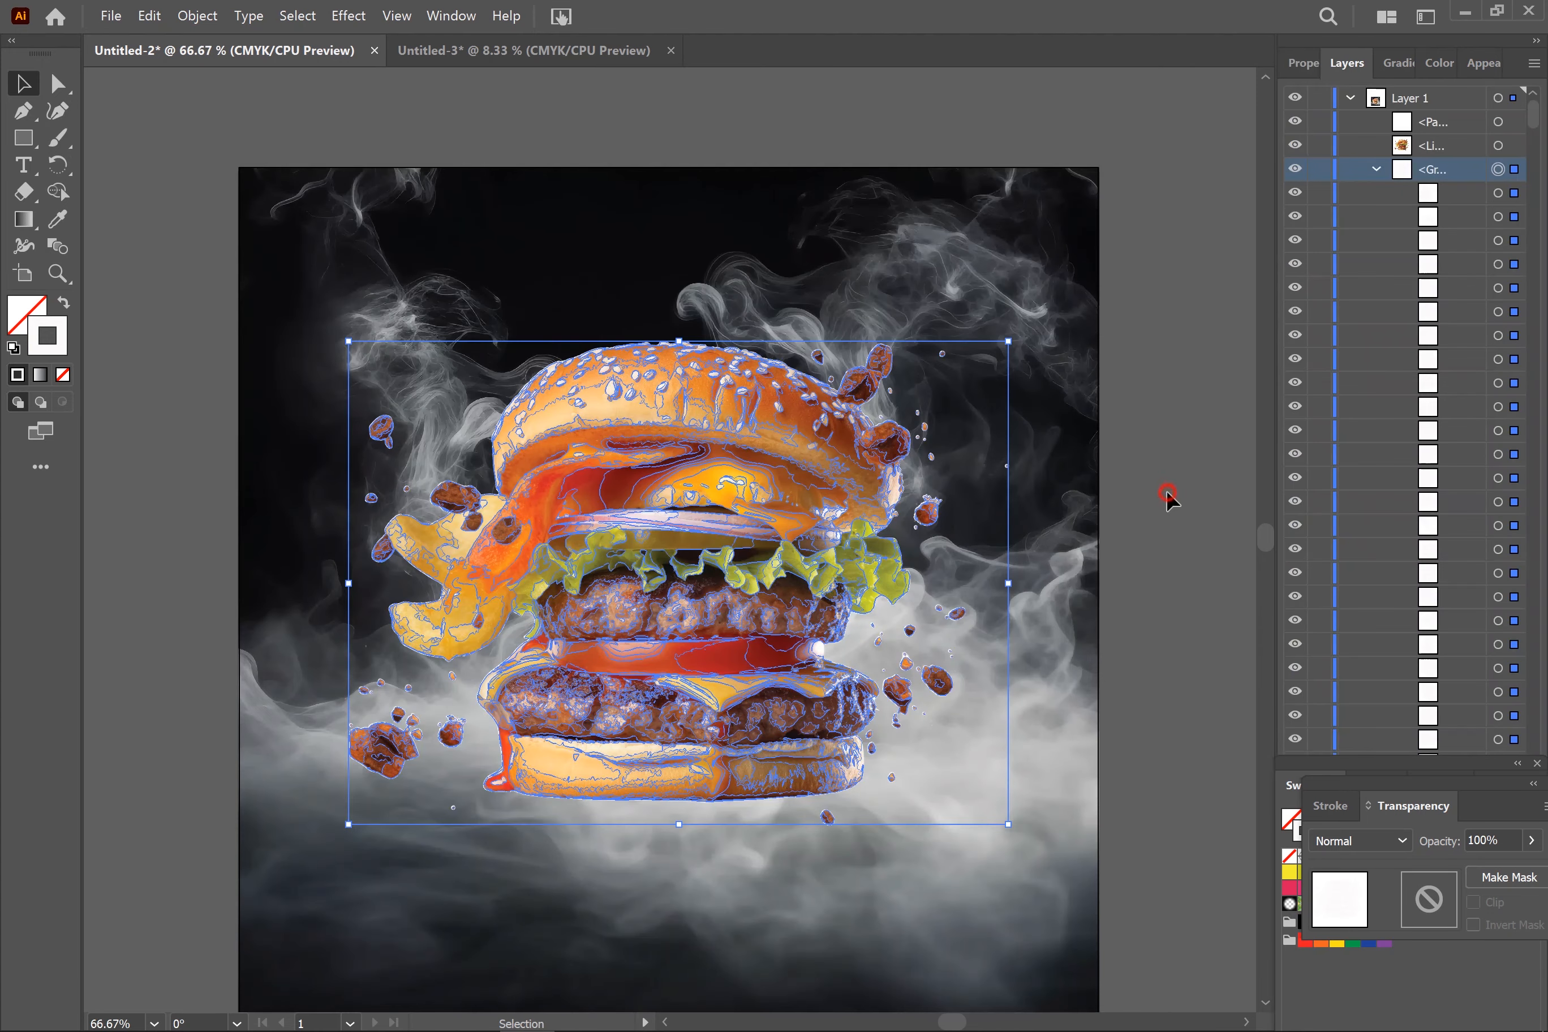
left_click(1374, 168)
Draw a zigzag Pen path down through the burger's right part, from above the top bun to below the bottom bun.
left_click_drag(612, 466, 626, 443)
left_click(24, 112)
scroll(772, 343, "up", 1)
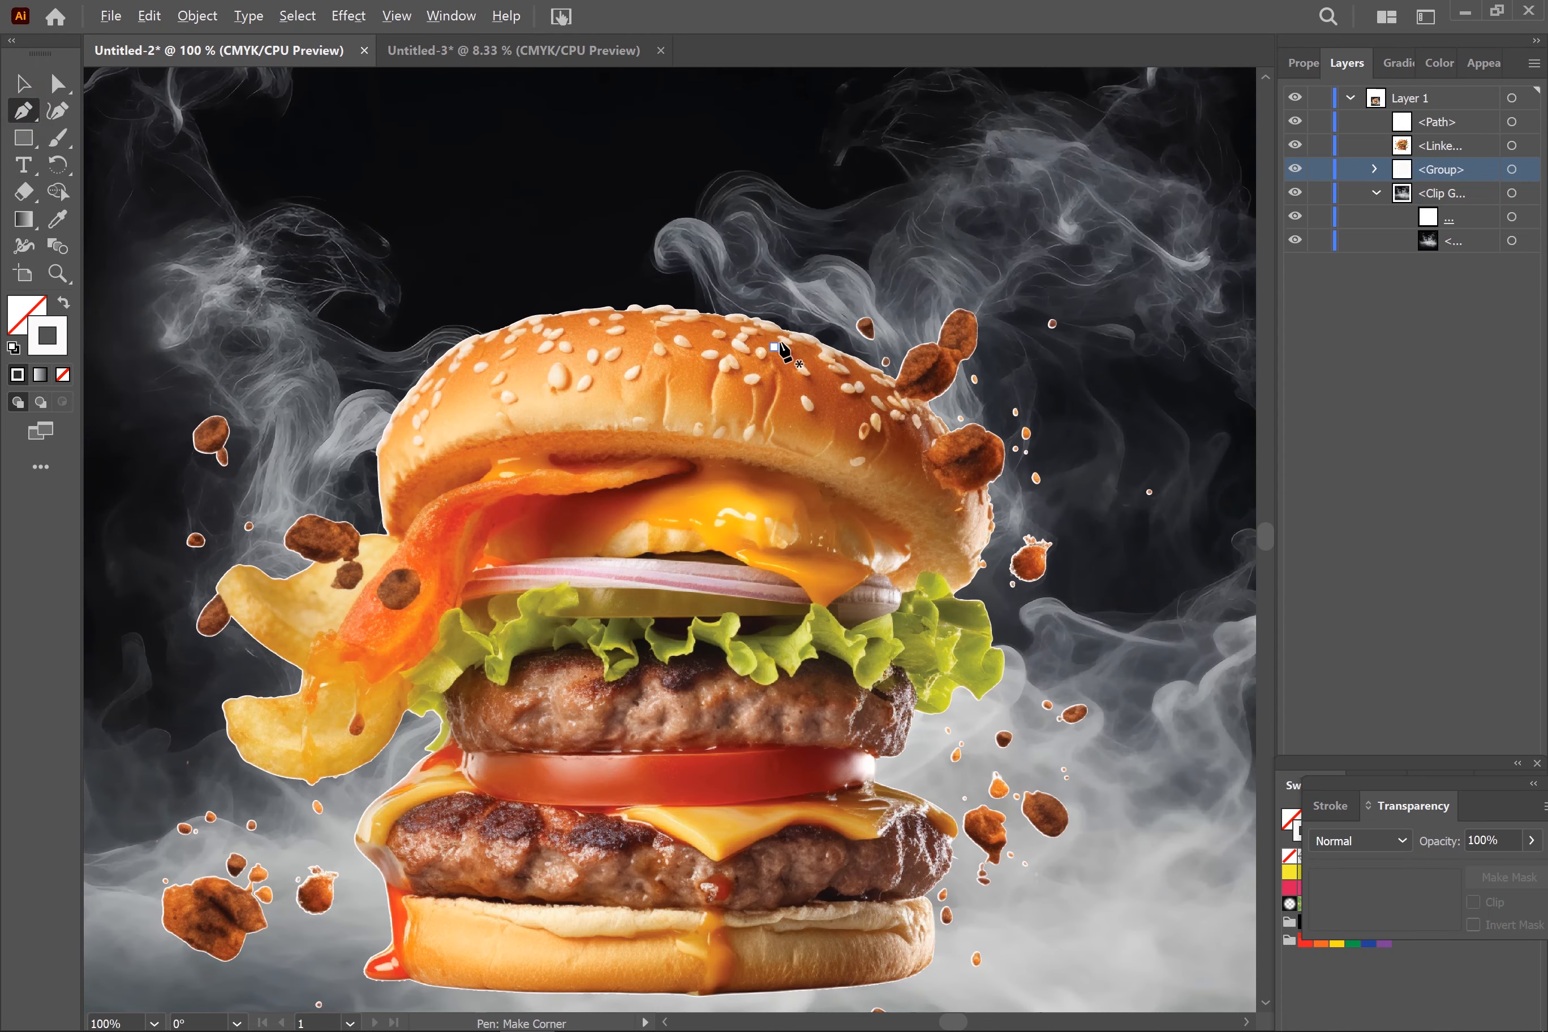
scroll(773, 342, "up", 1)
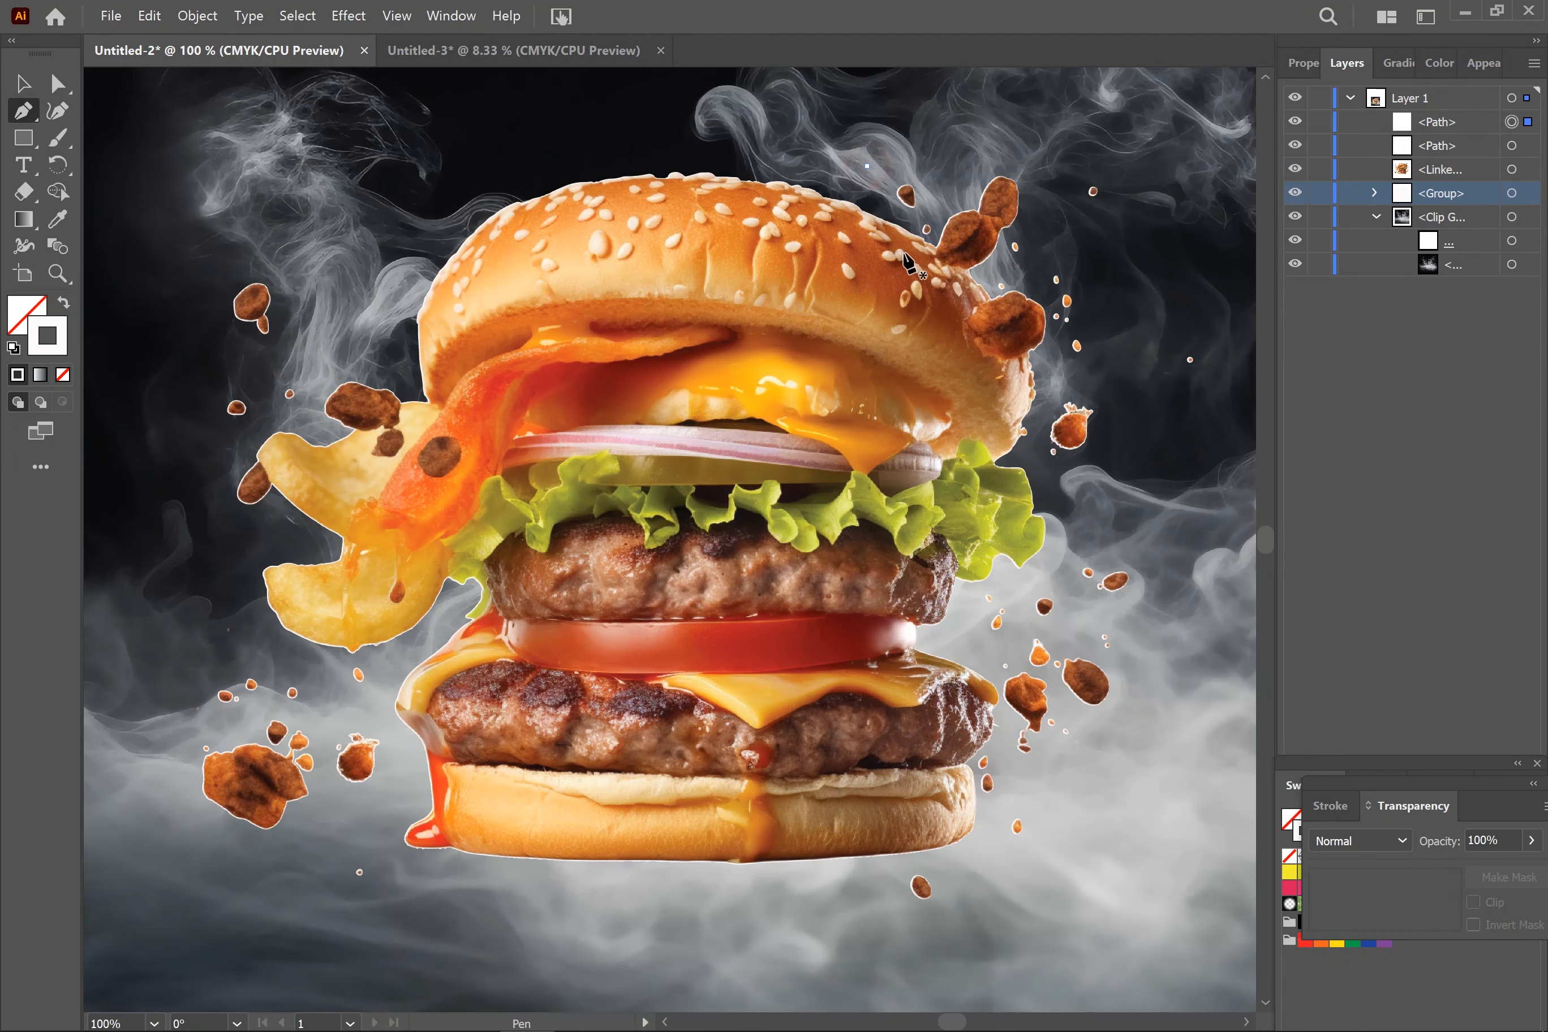
left_click(903, 236)
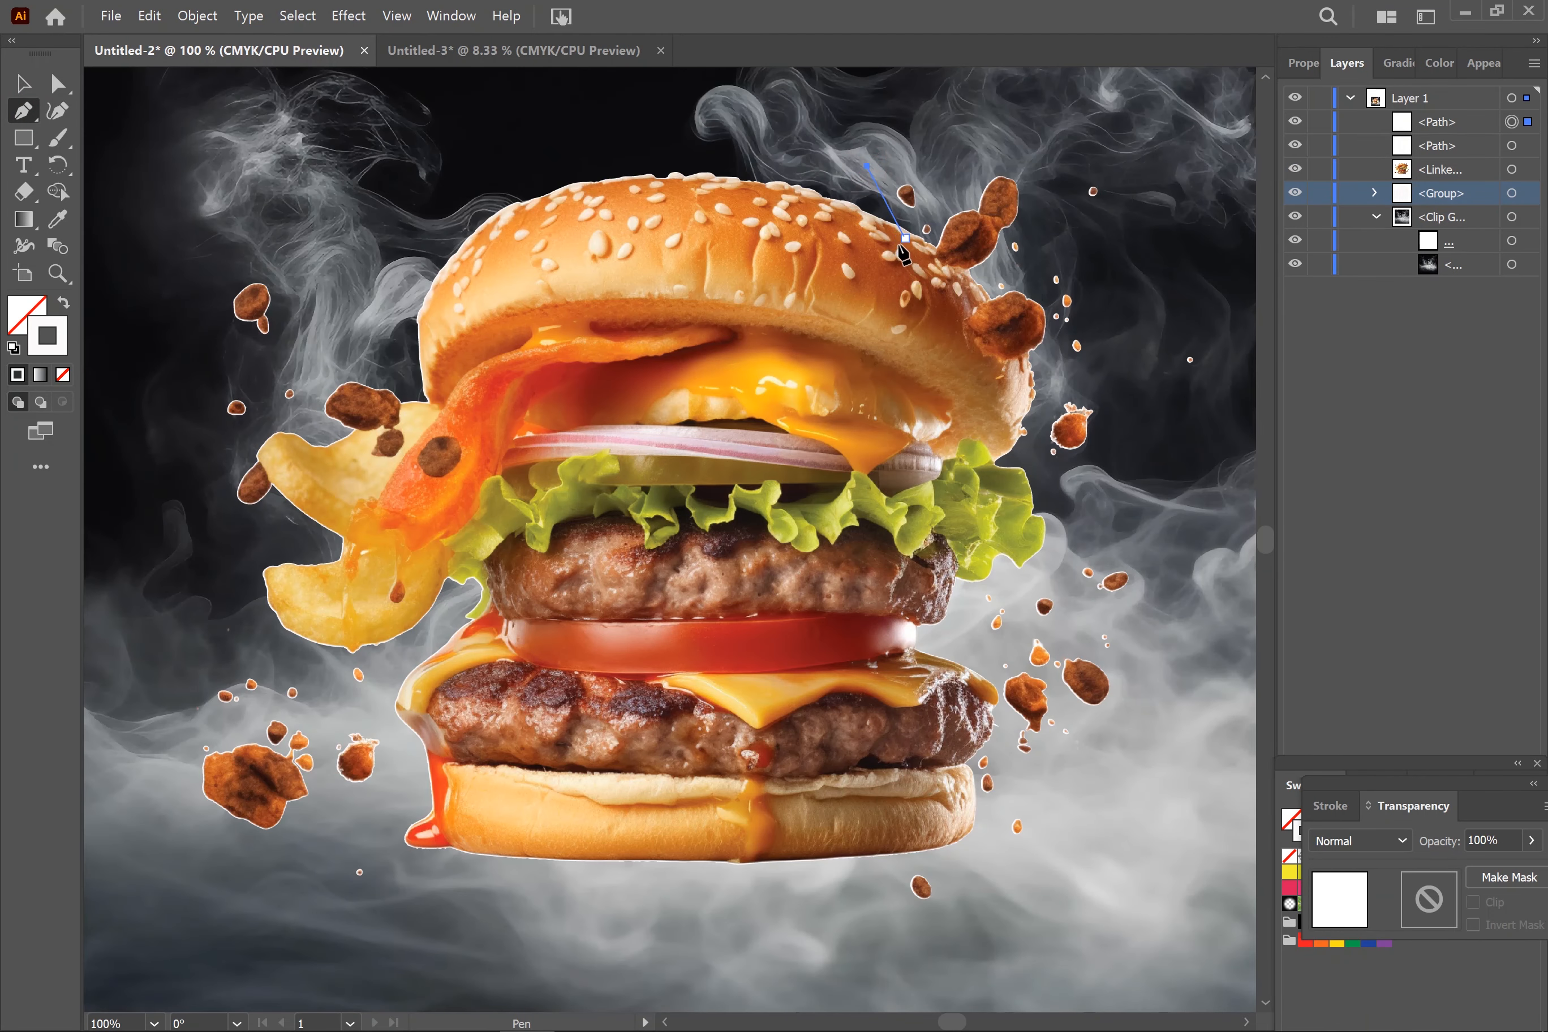
left_click(864, 280)
left_click(880, 353)
left_click(855, 401)
left_click(853, 410)
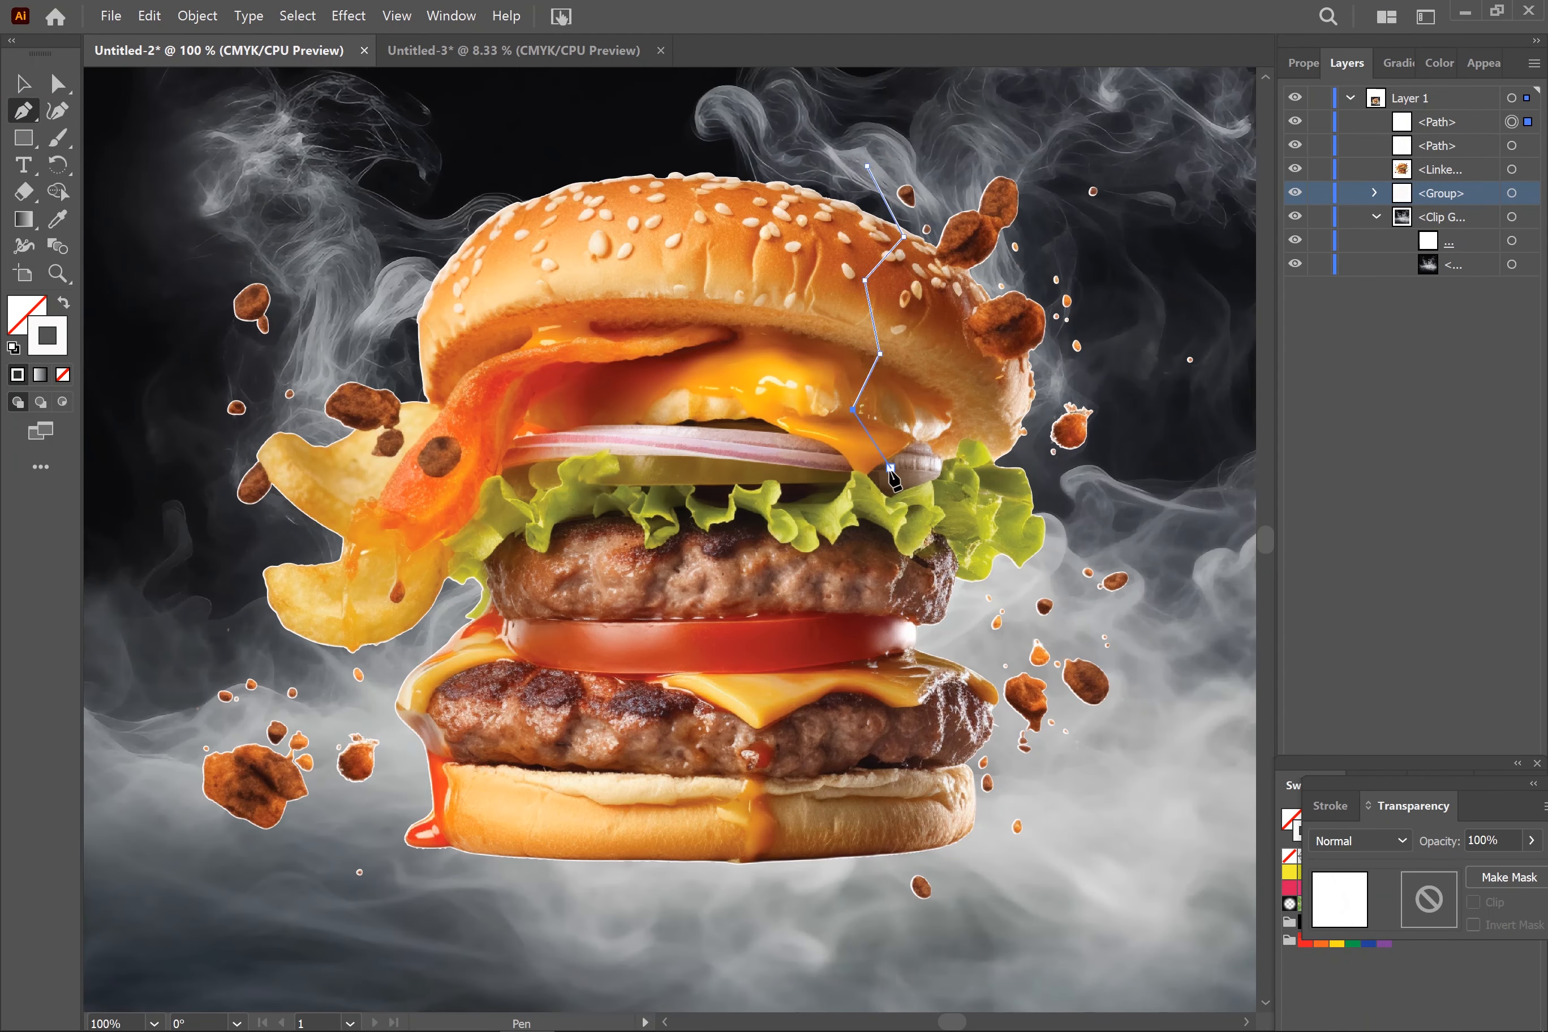
left_click(891, 469)
left_click(859, 541)
left_click(878, 622)
left_click(892, 624)
left_click(822, 667)
left_click(887, 727)
left_click(871, 787)
left_click(841, 837)
left_click(881, 878)
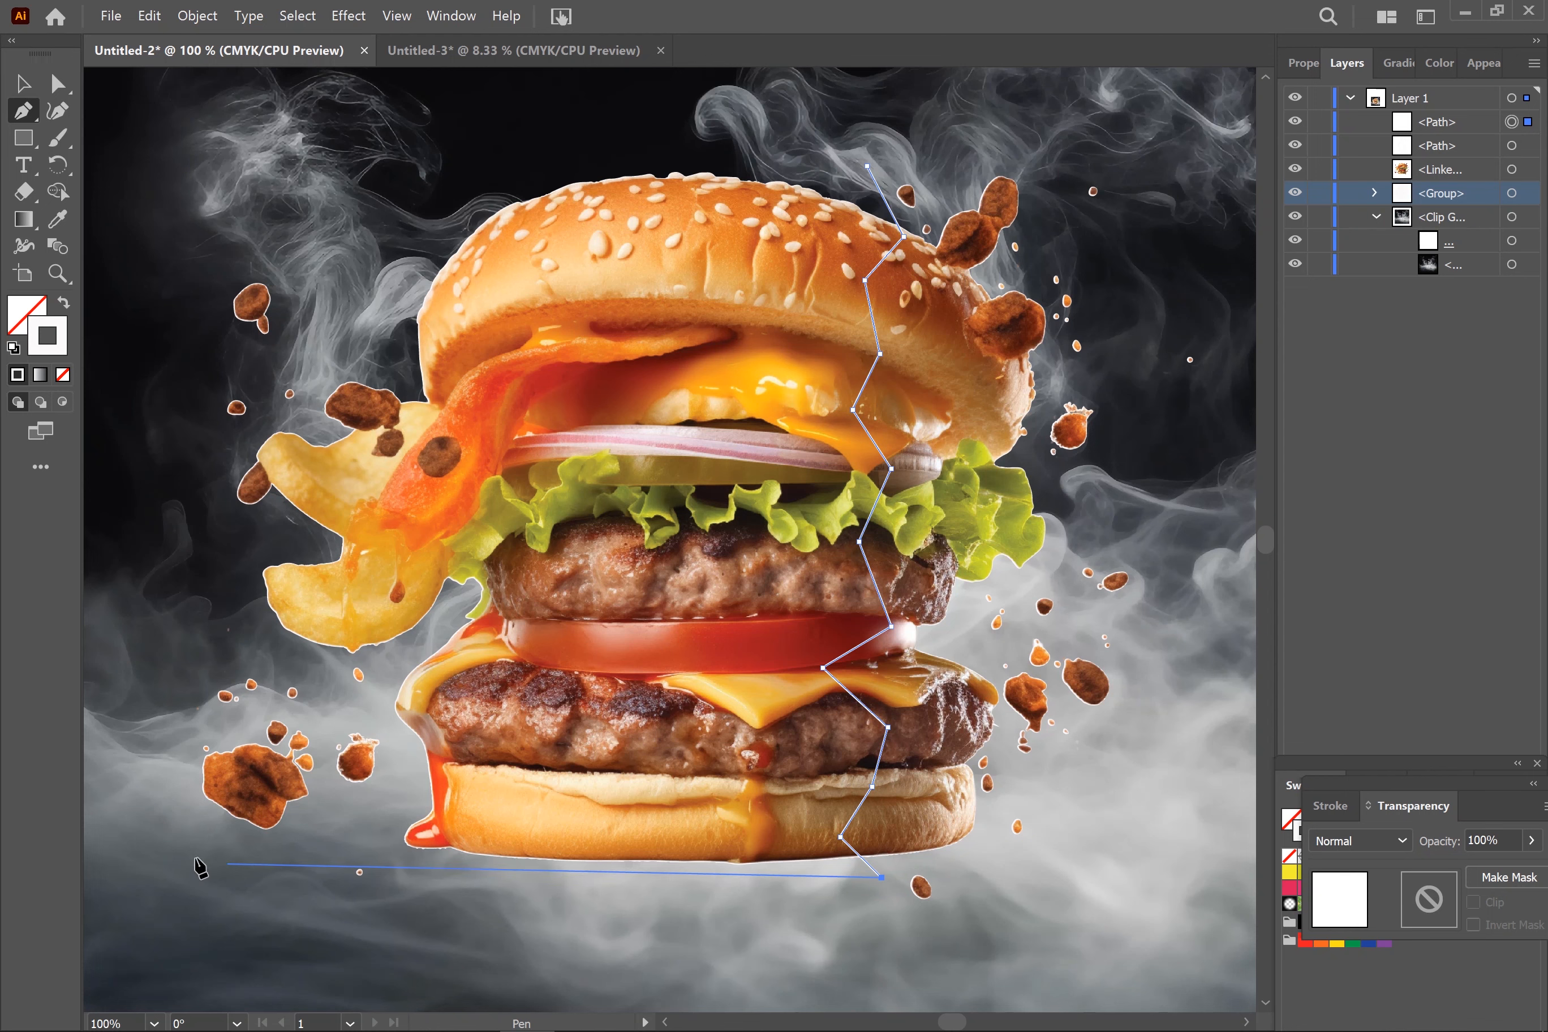
left_click(883, 899)
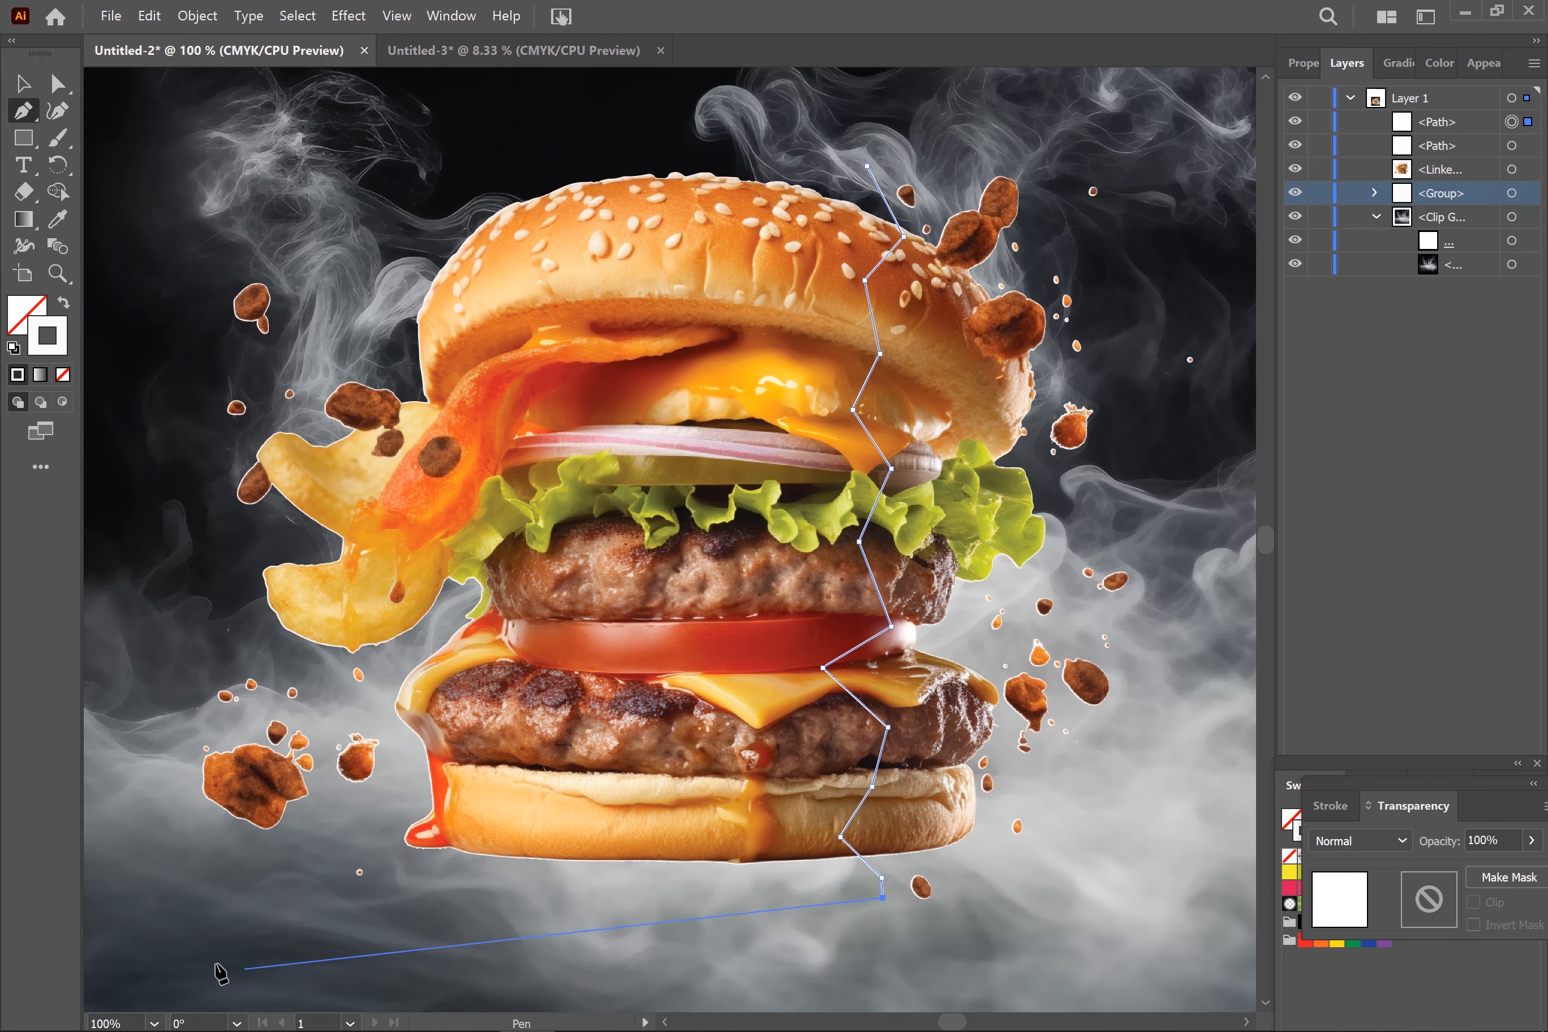
Continue the zigzag path around the left part of the burger and close it at its starting point.
left_click(90, 904)
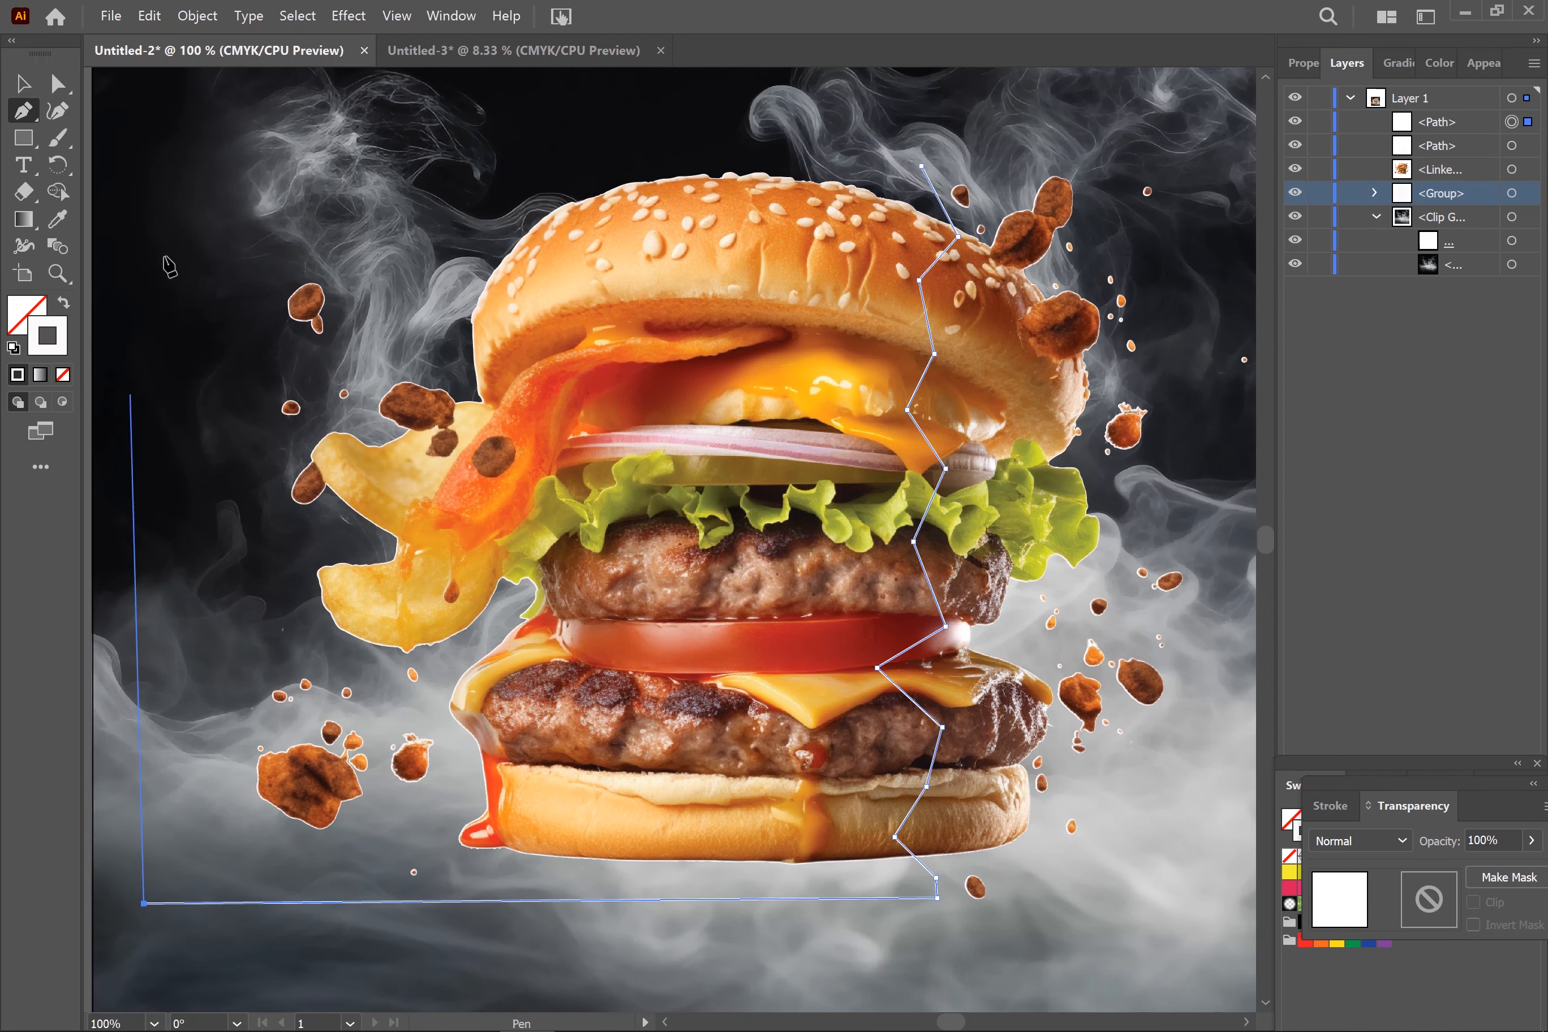
left_click(185, 113)
left_click(909, 114)
left_click(920, 165)
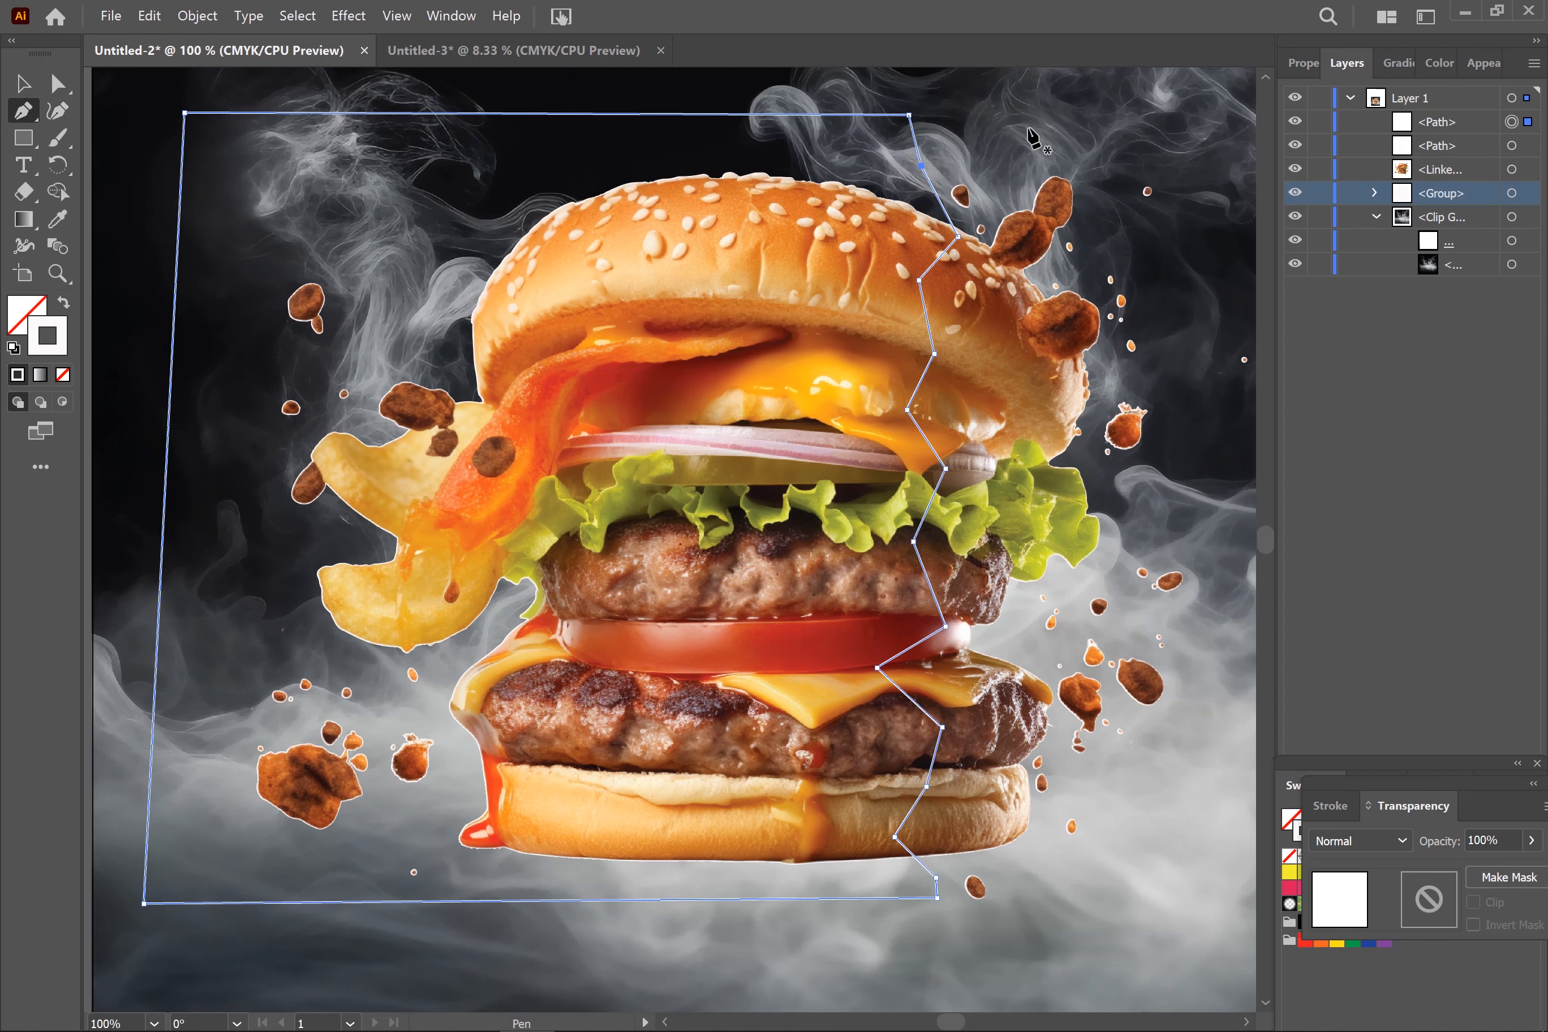
Restore the default fill and stroke on the zigzag shape, clip the burger photo with it using a clipping mask, and deselect.
key("v")
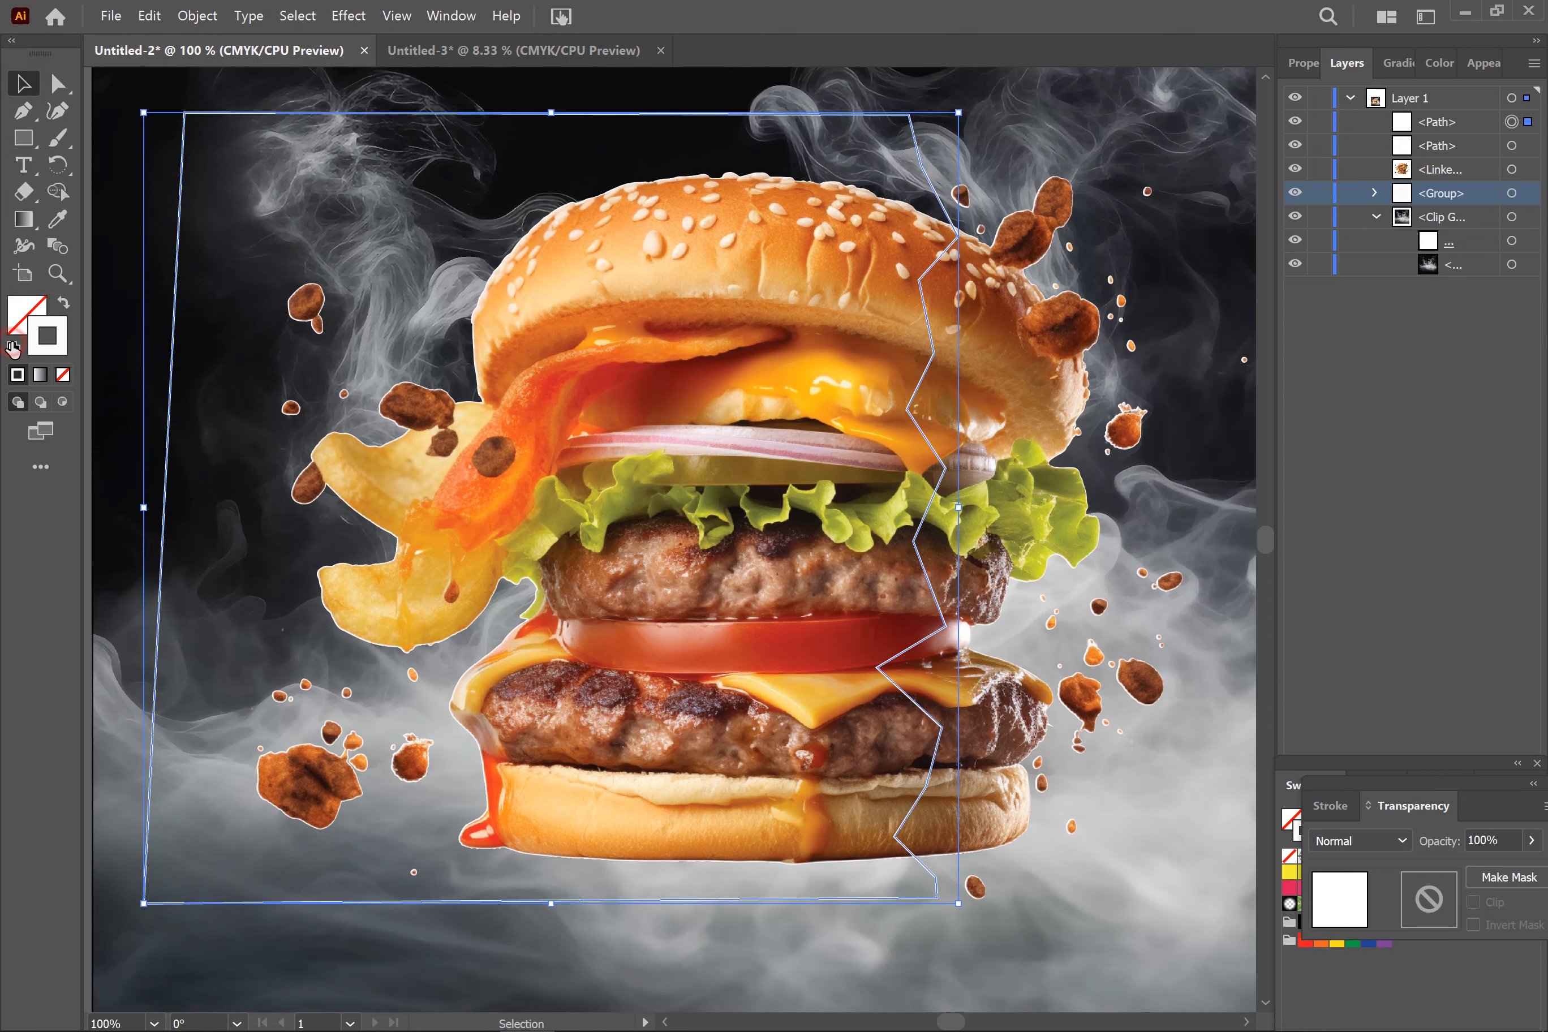
left_click(12, 348)
left_click(796, 432, "shift")
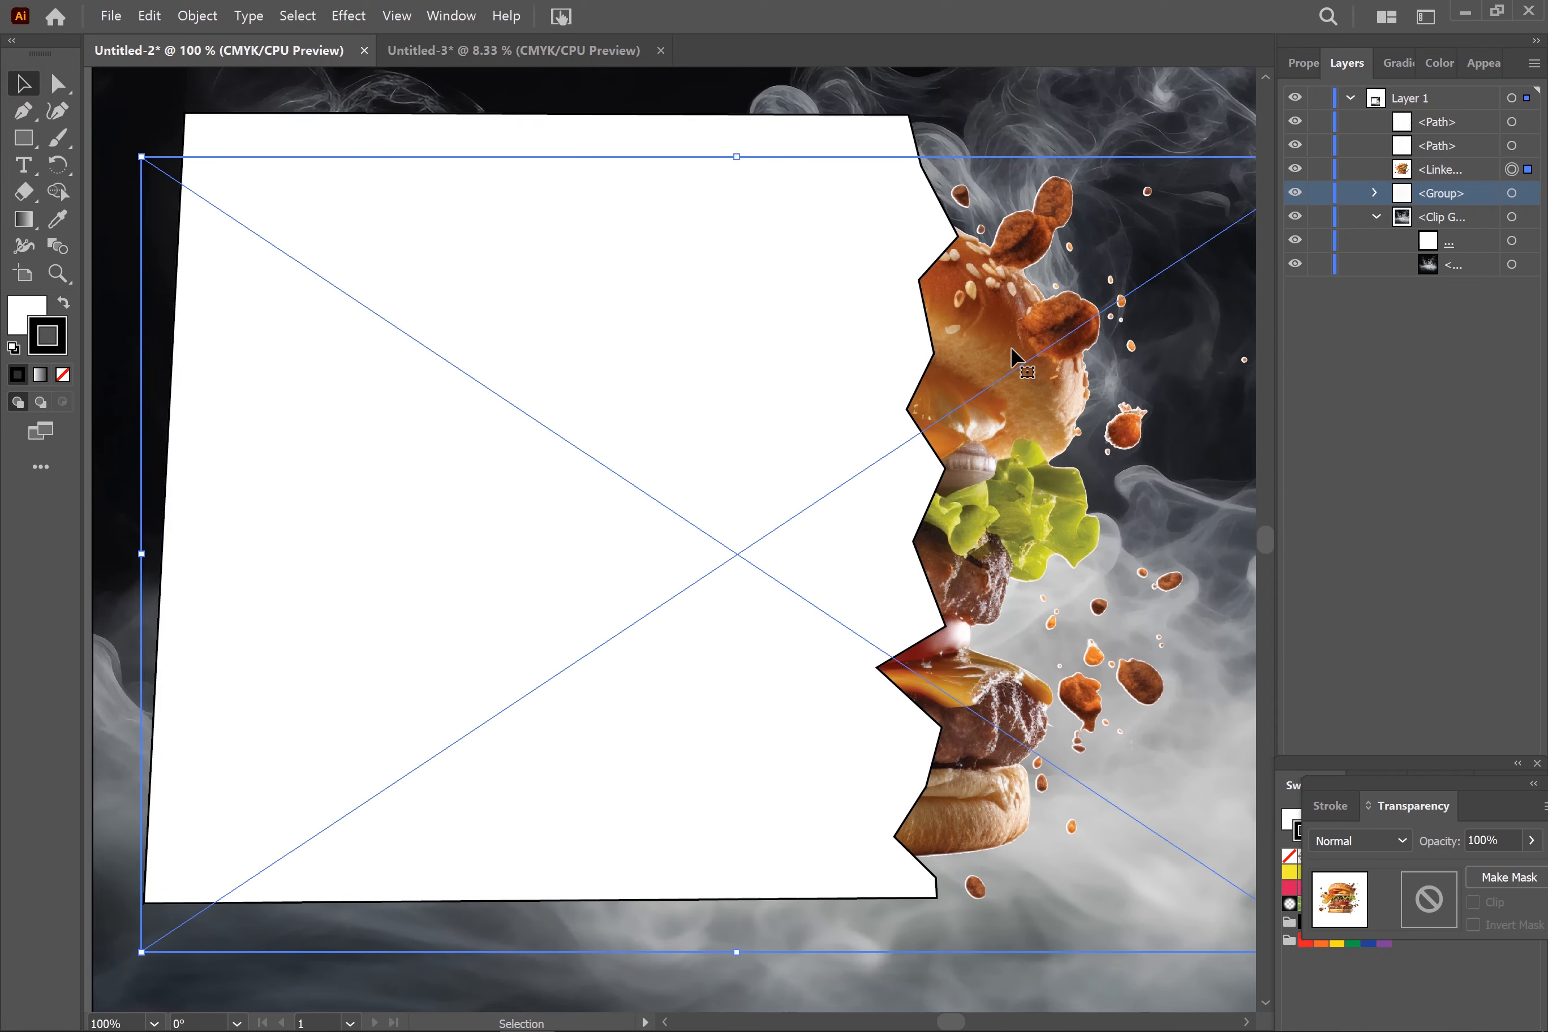
right_click(794, 430)
left_click(854, 589)
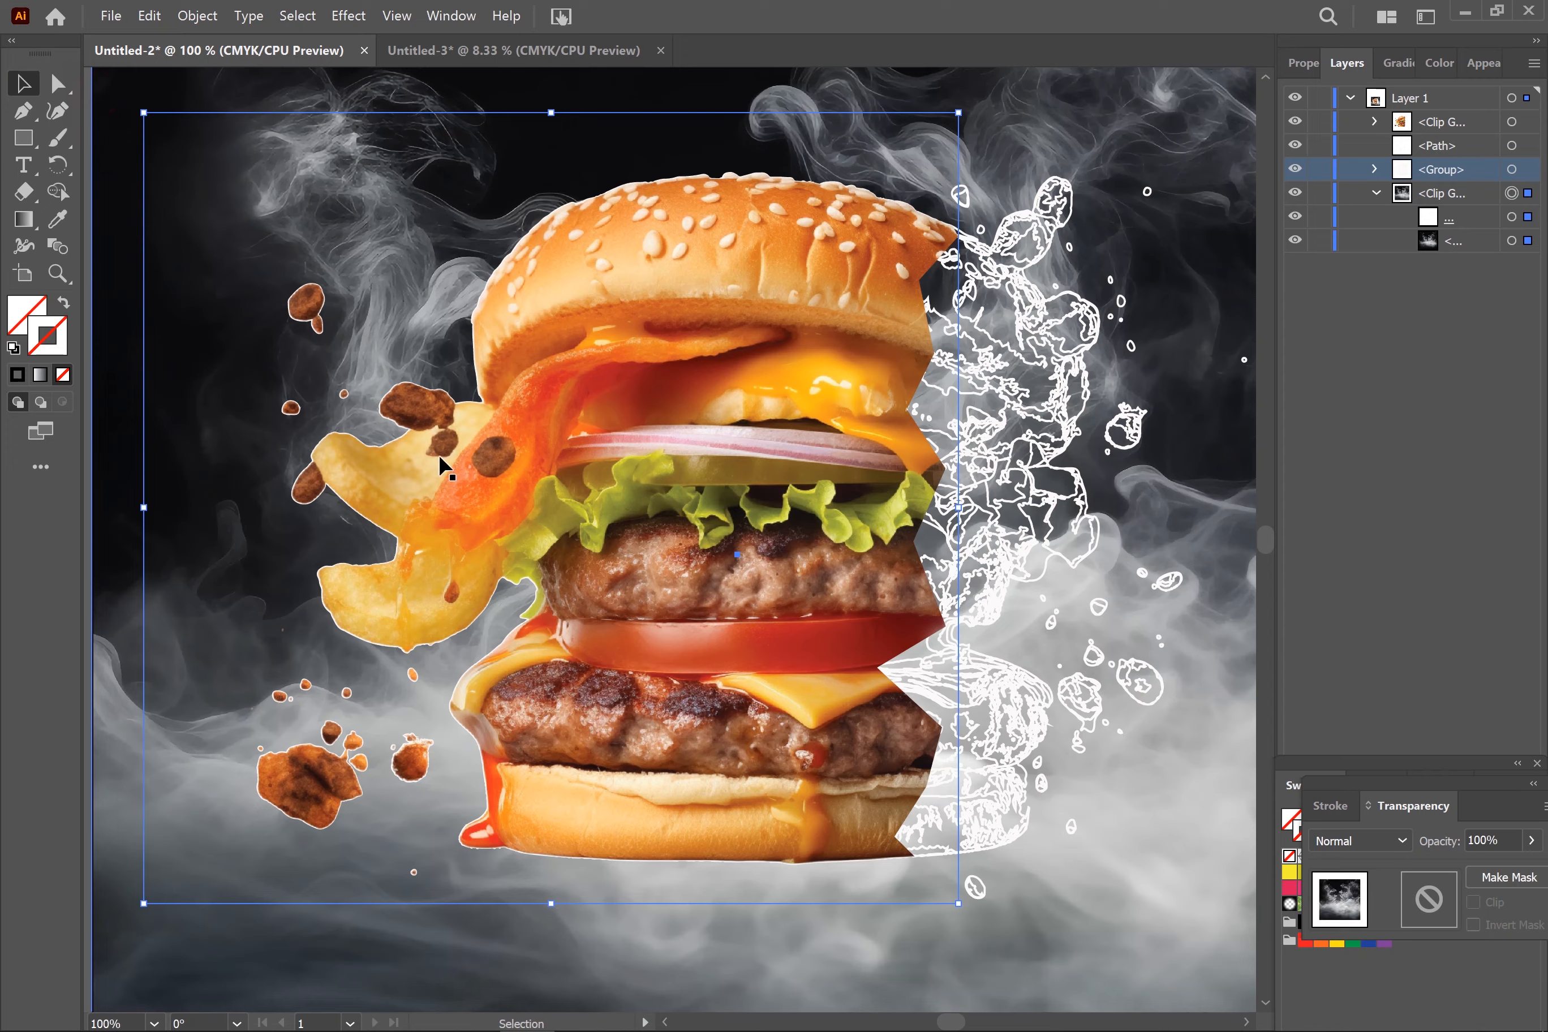
key("ctrl+shift+a")
key("ctrl+minus")
left_click_drag(1047, 520, 1010, 485)
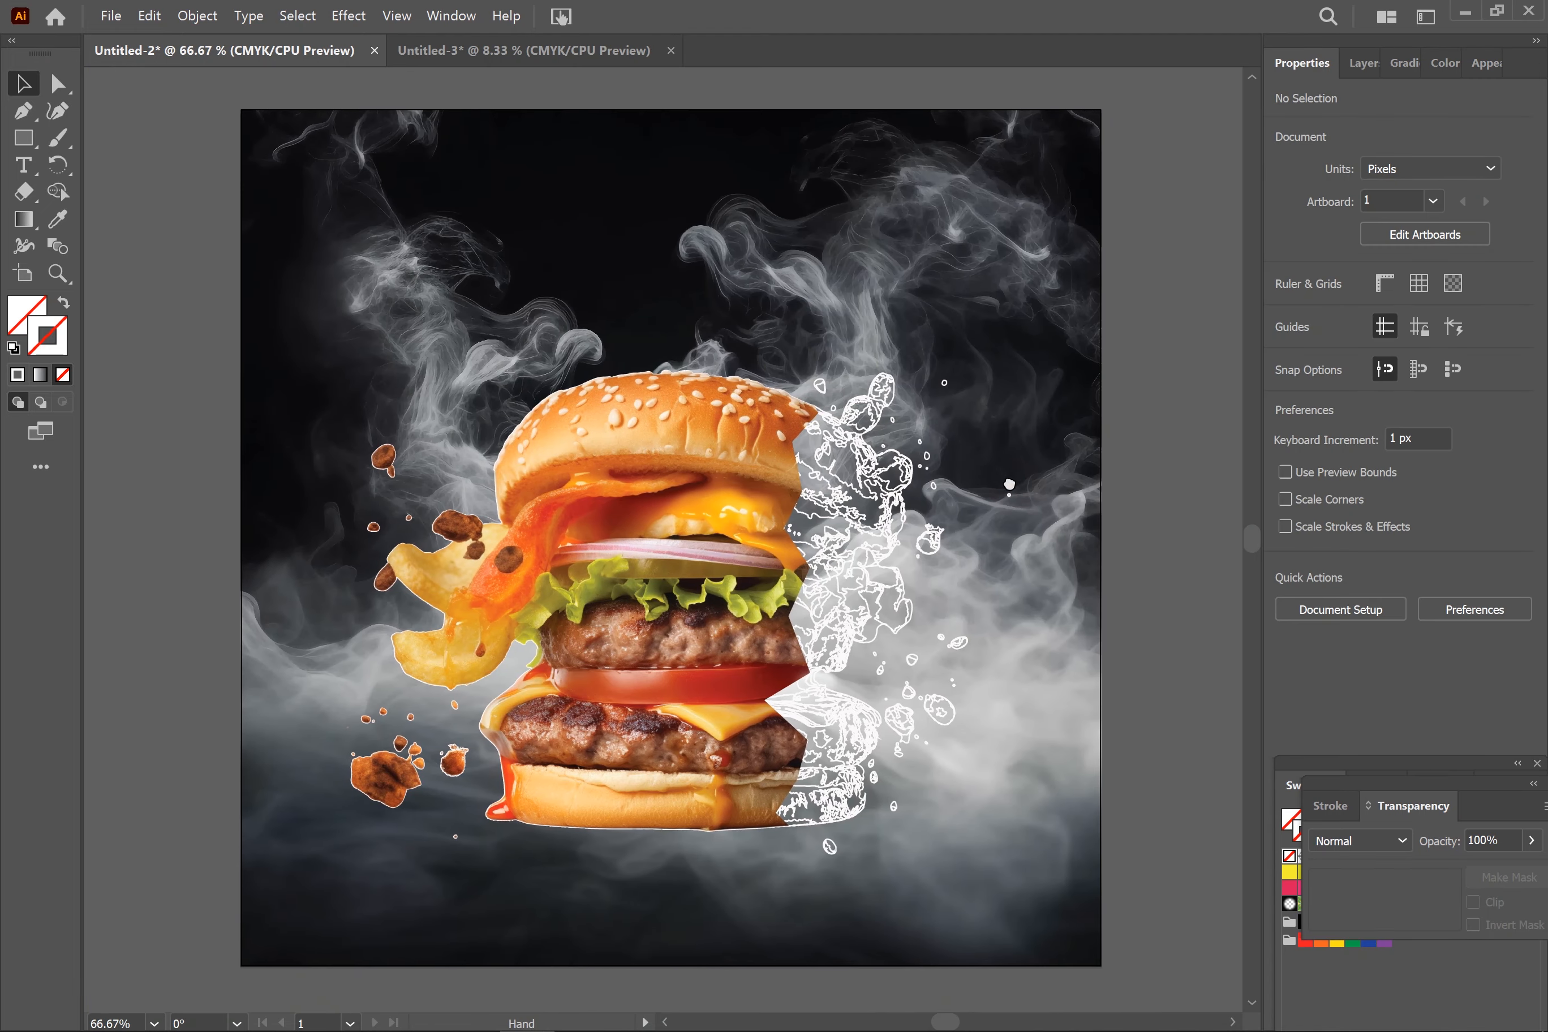
Draw a rectangle covering the whole artboard, about 615 by 613 px, with a black fill and no stroke.
left_click(1045, 350)
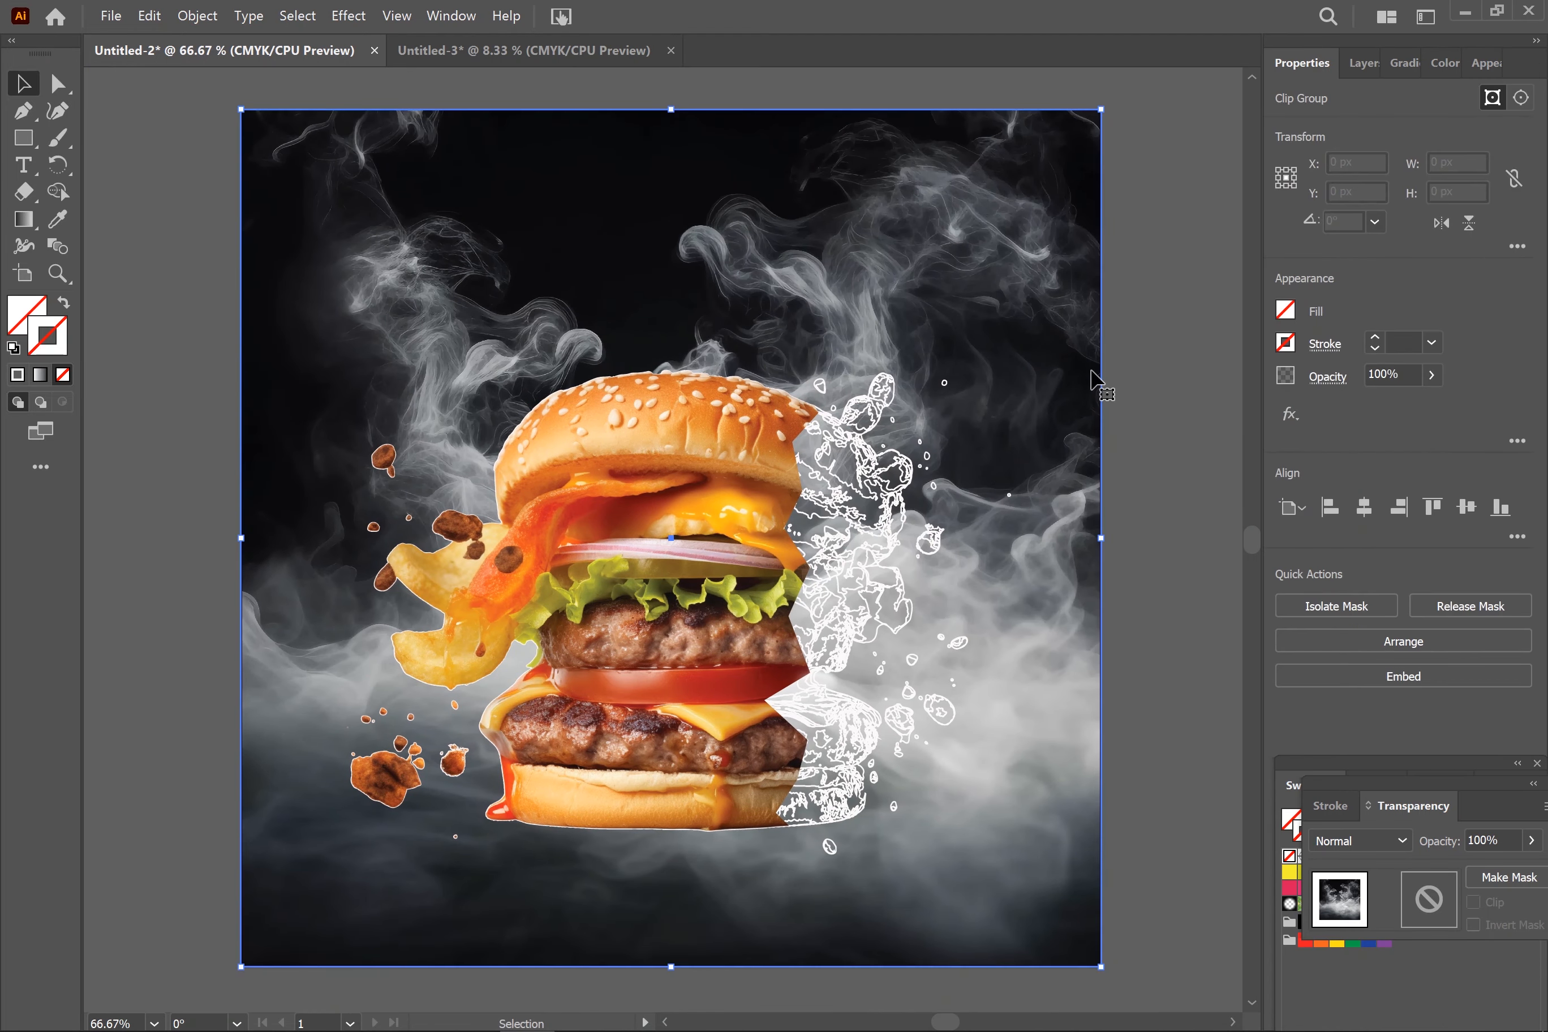
left_click(30, 133)
mouse_move(241, 112)
left_mouse_down()
mouse_move(504, 300)
mouse_move(1066, 959)
mouse_move(1101, 964)
left_mouse_up()
key("d")
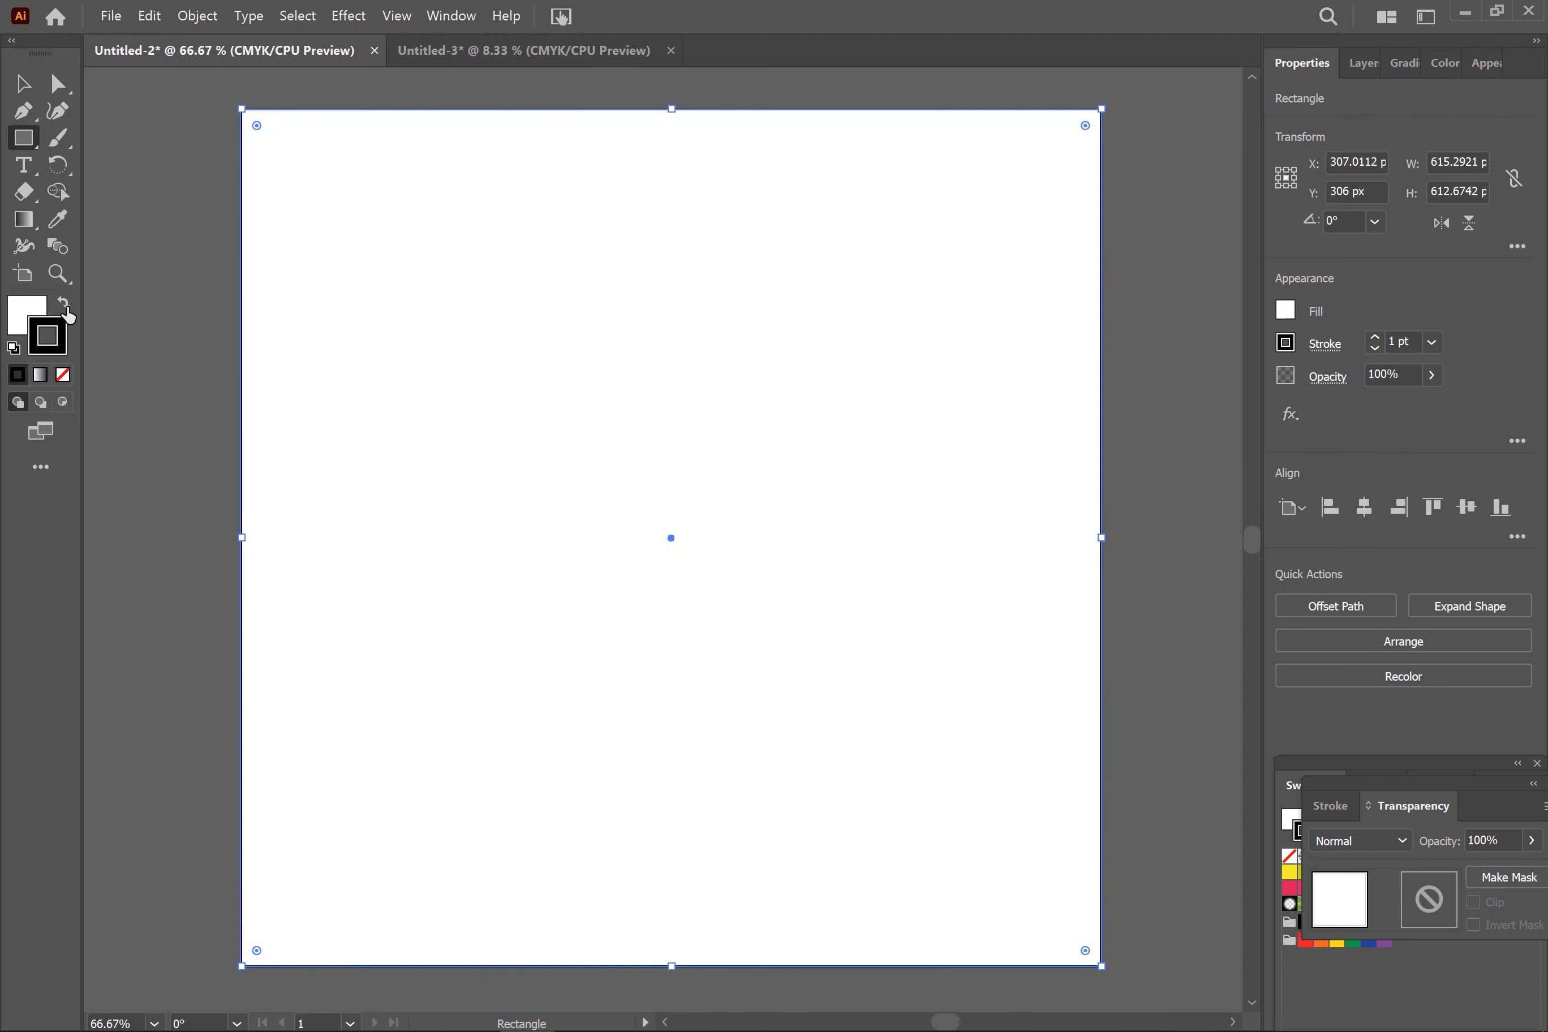
key("shift+x")
left_click(64, 375)
left_click(20, 89)
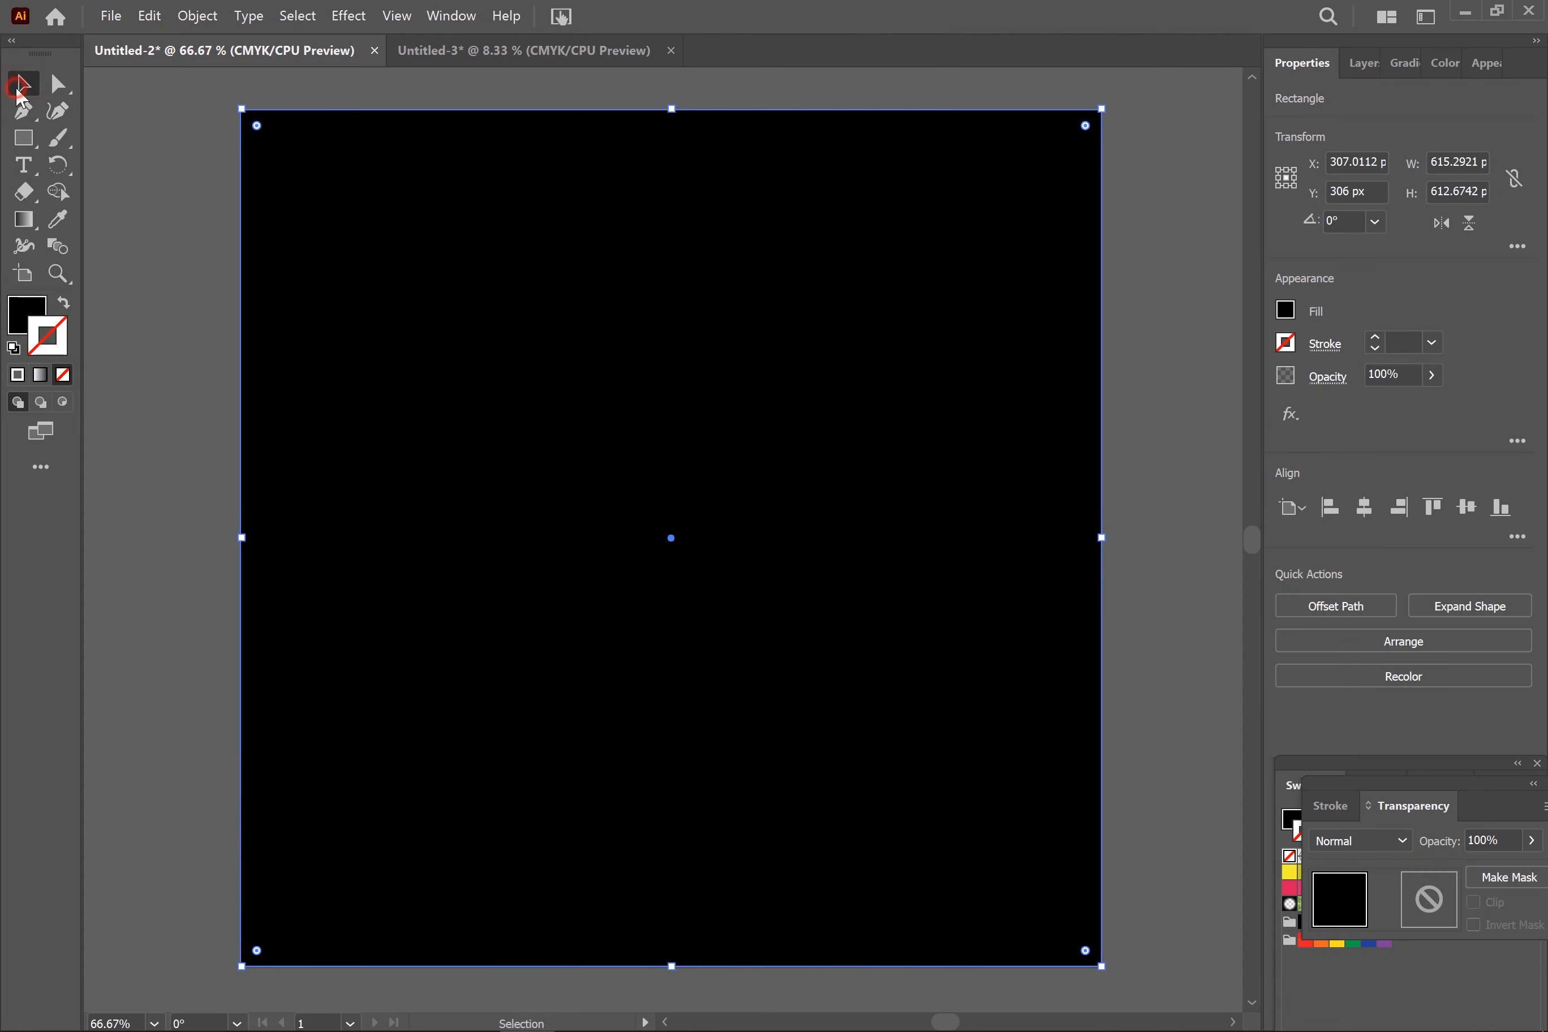
Send the black rectangle behind all the other artwork and deselect it.
right_click(648, 392)
mouse_move(799, 729)
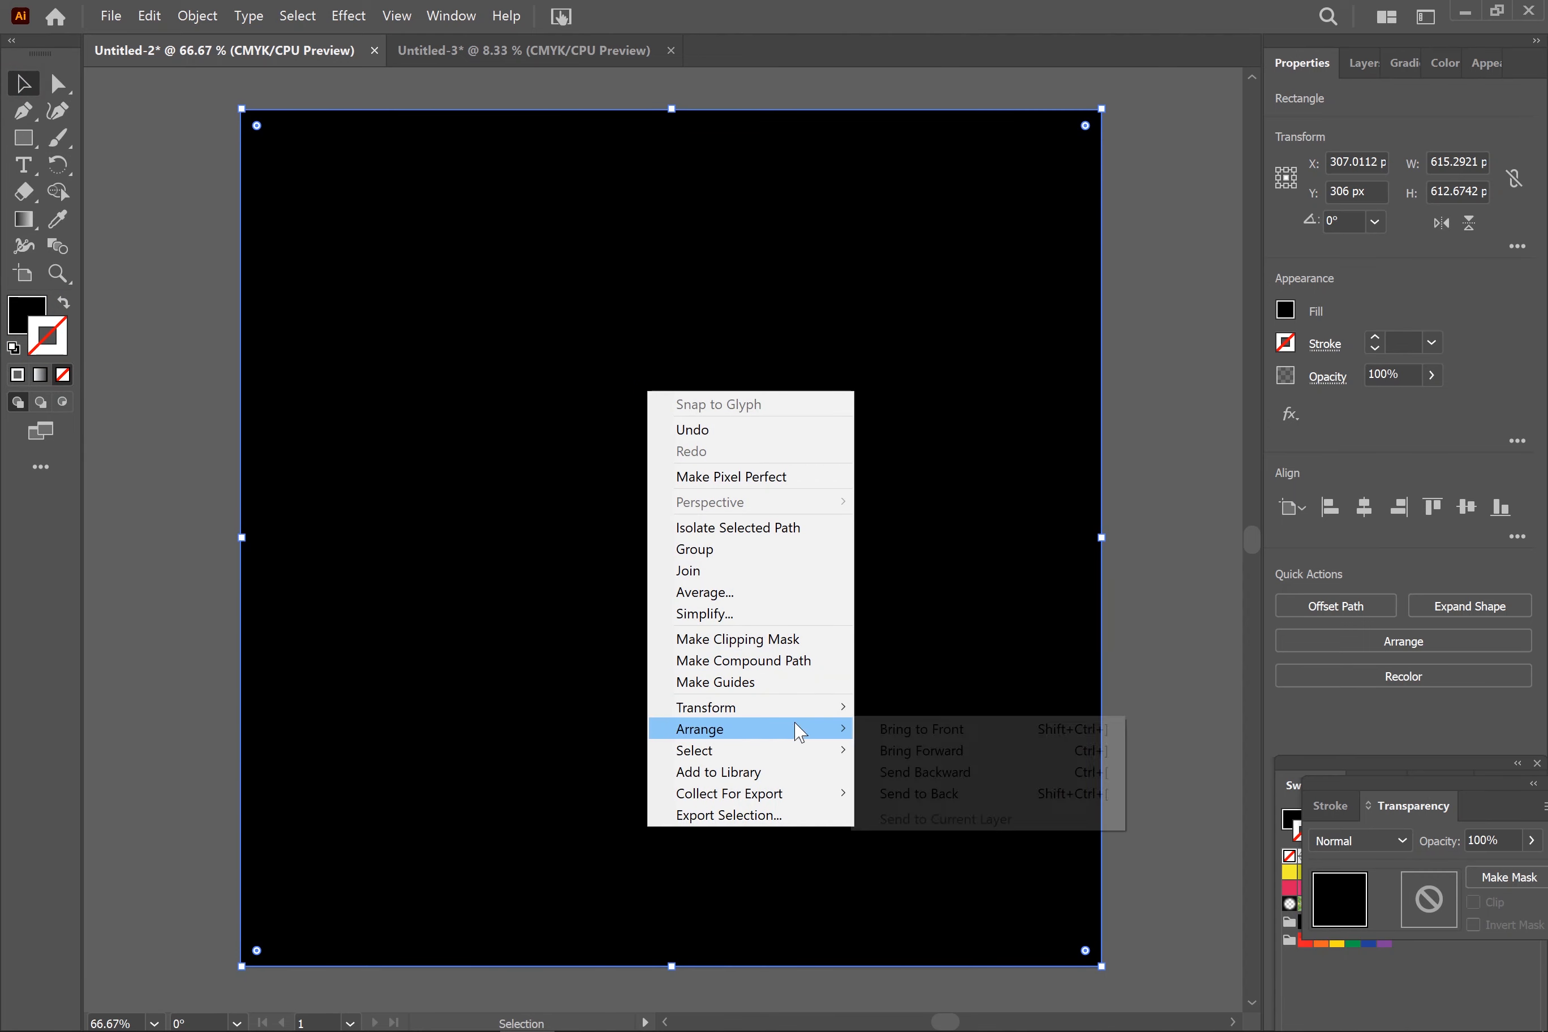
left_click(933, 772)
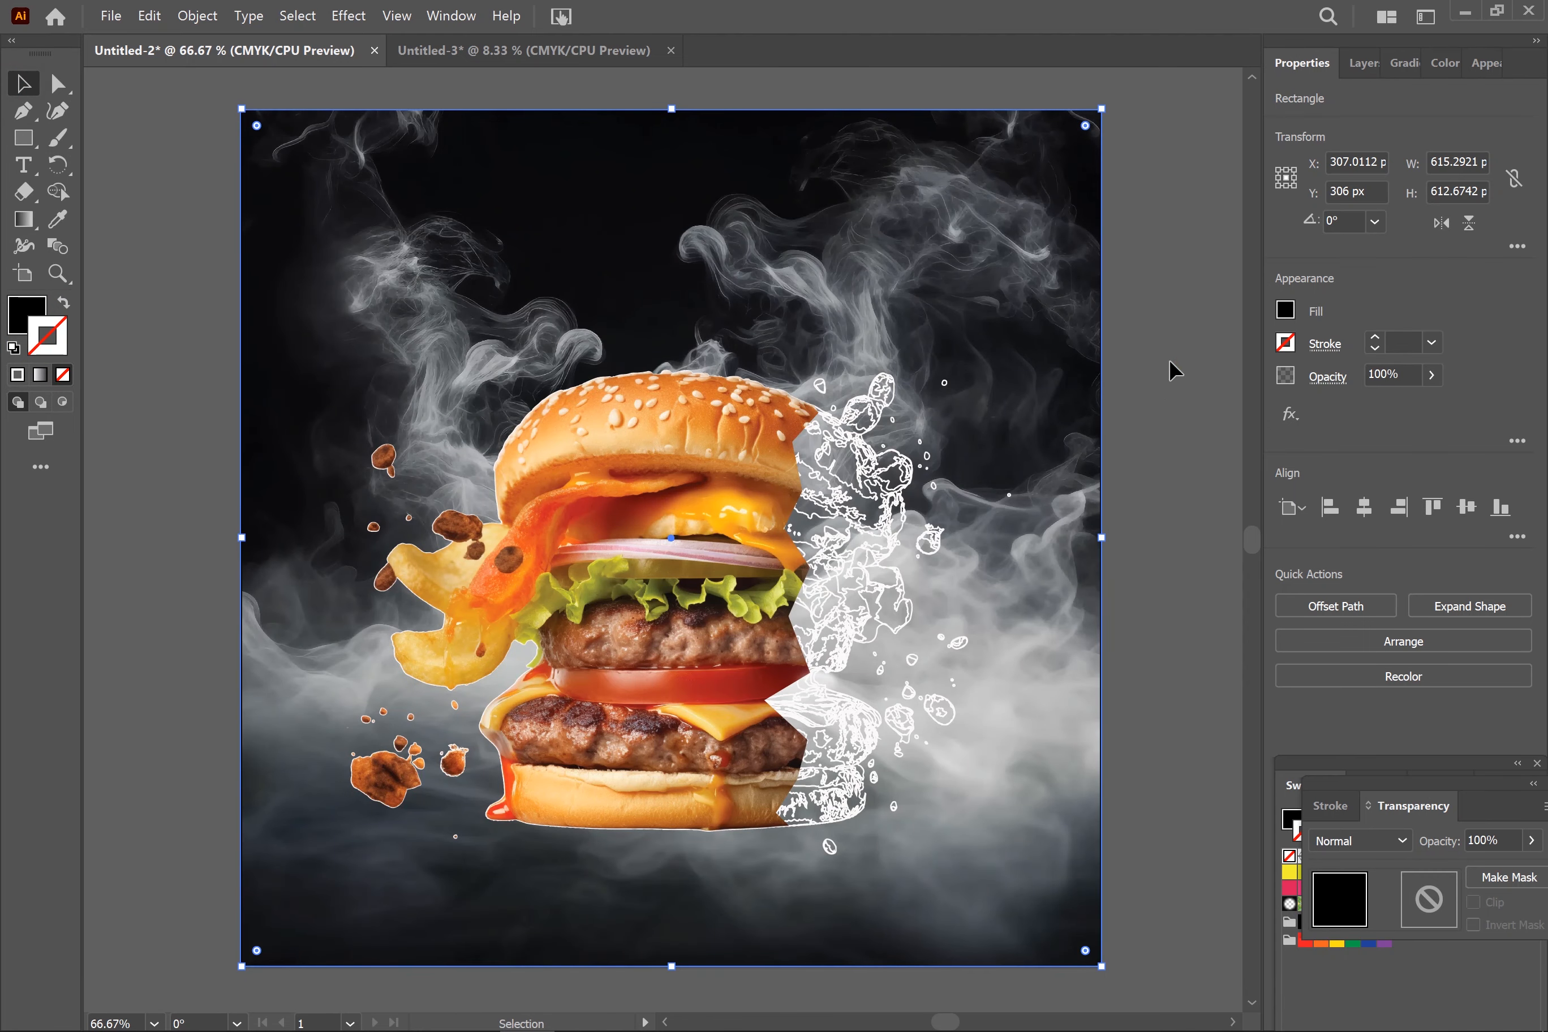
left_click(1177, 387)
left_click(1026, 413)
left_click(1179, 320)
Select the smoke image inside its clip group, set its opacity to 50%, and deselect it.
left_click(1403, 63)
left_click(1342, 64)
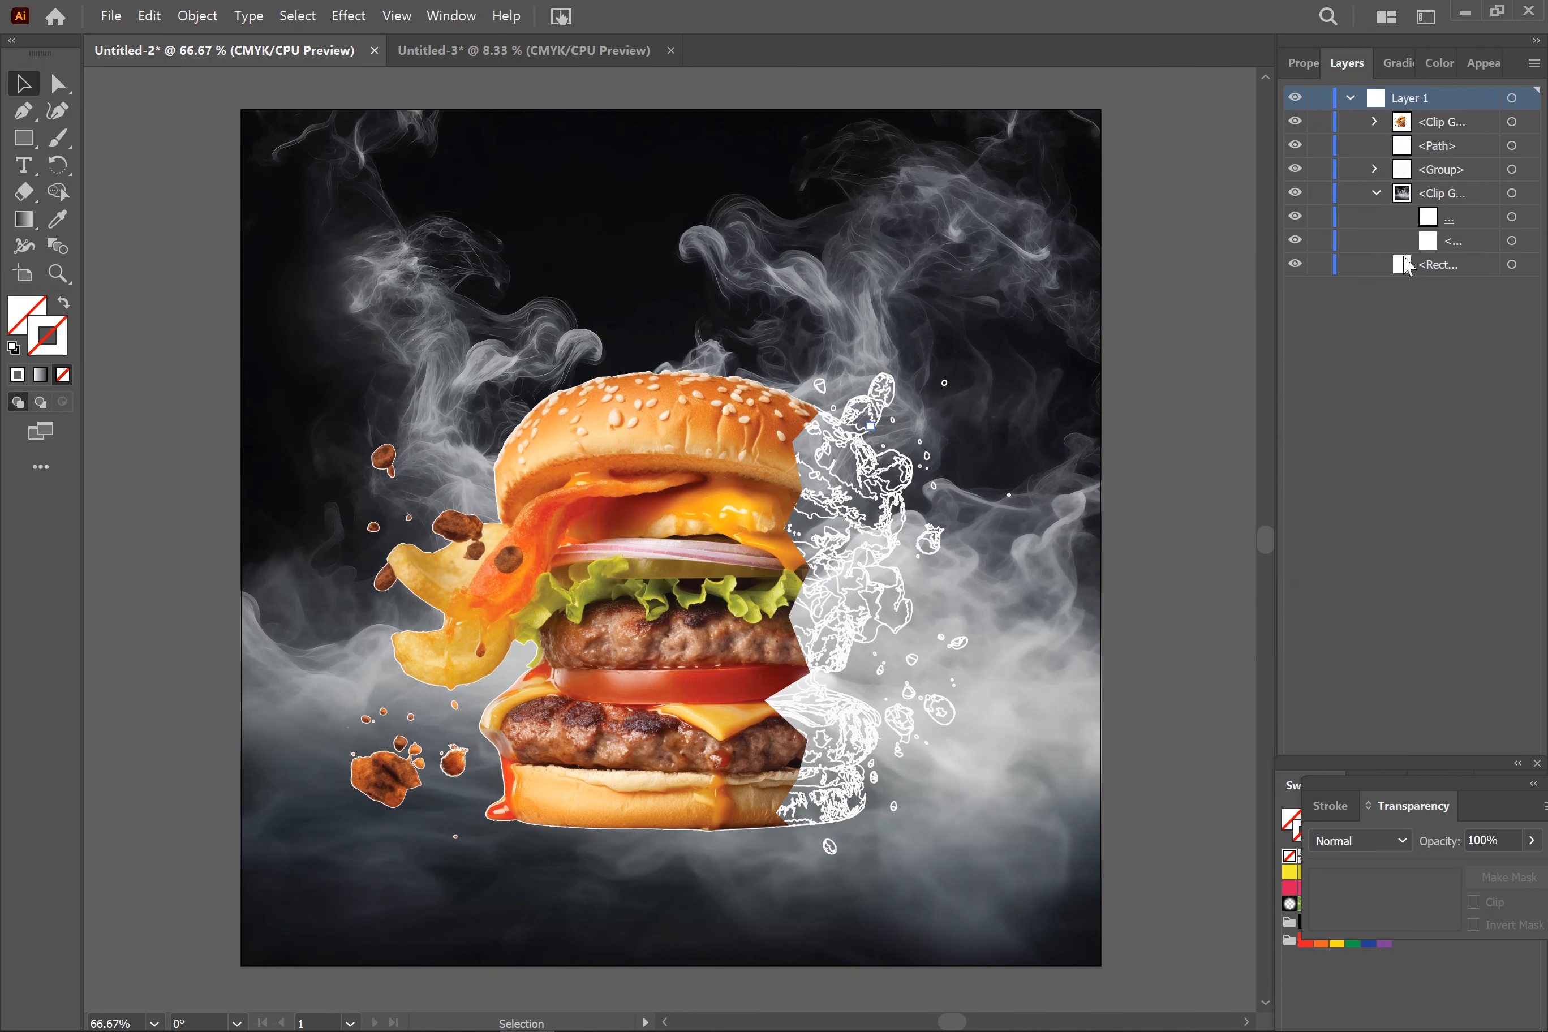
left_click(1449, 241)
left_click(1511, 240)
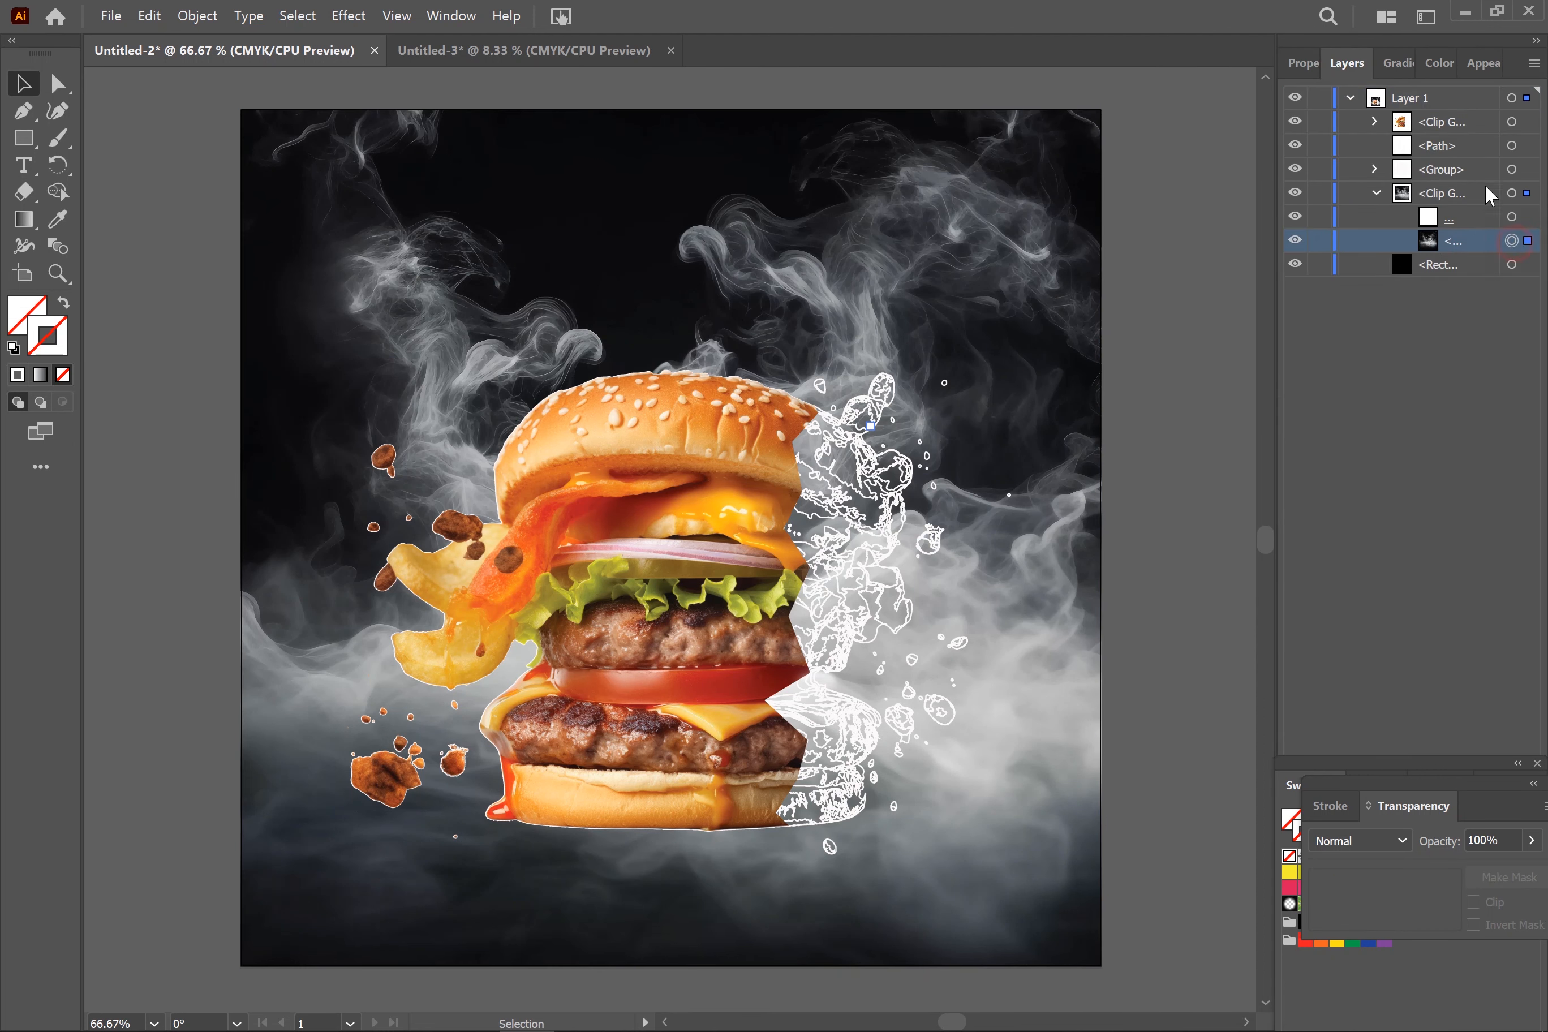
left_click(1482, 67)
left_click(1363, 157)
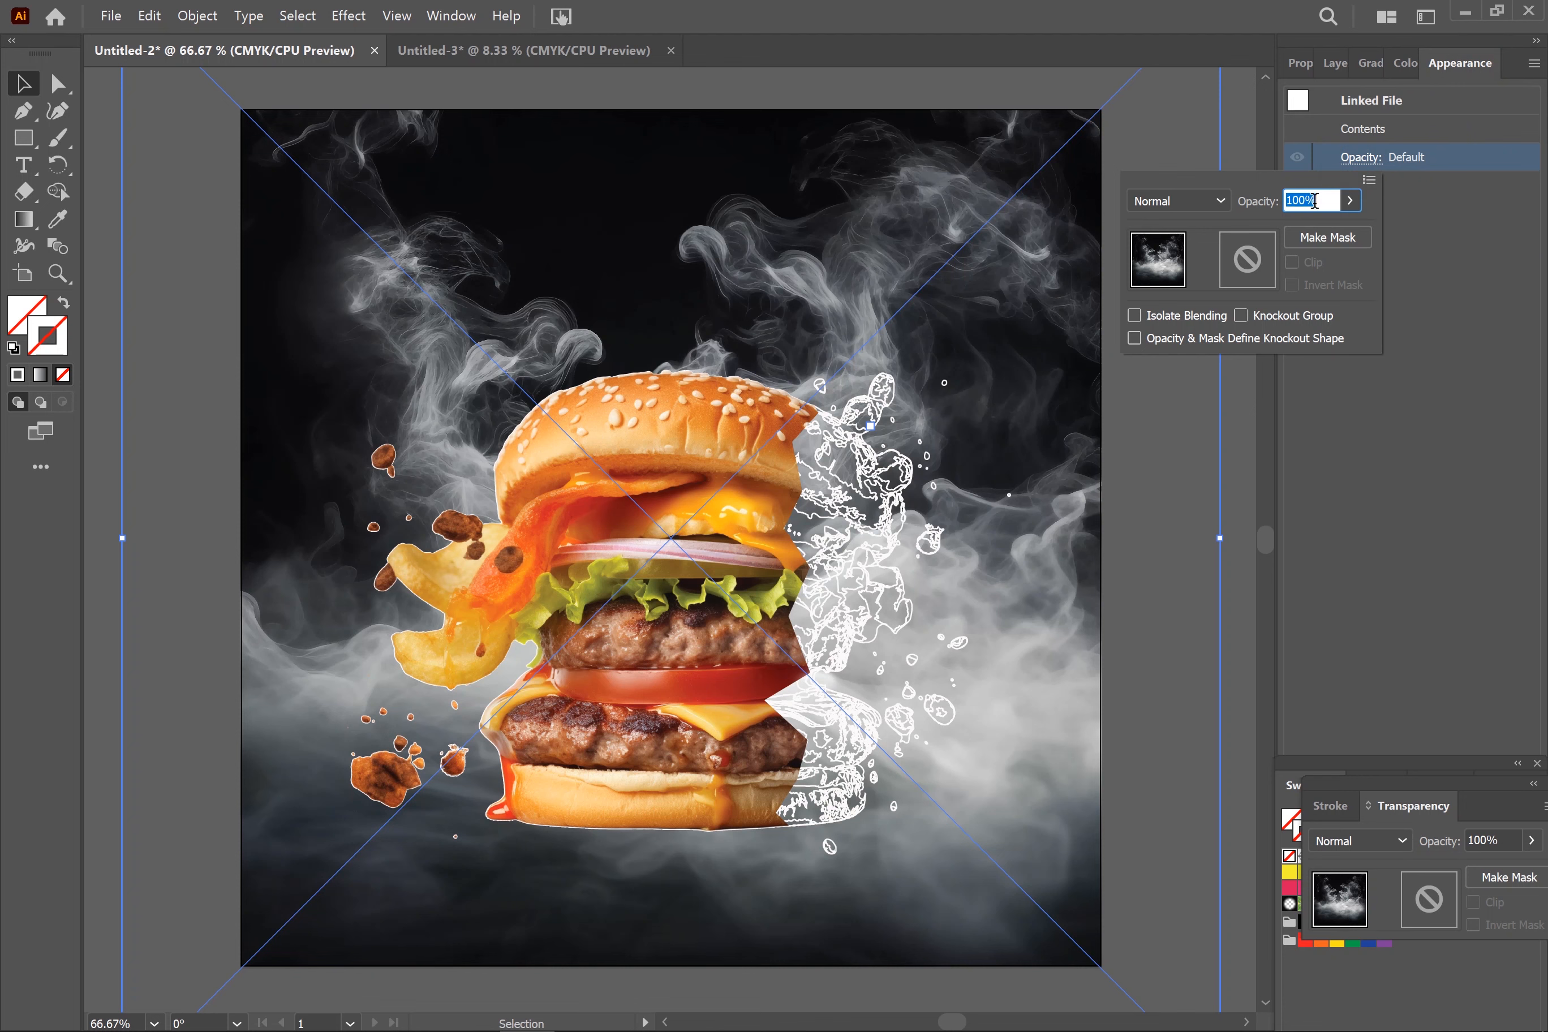
scroll(1314, 201, "down", 13)
scroll(1315, 201, "down", 16)
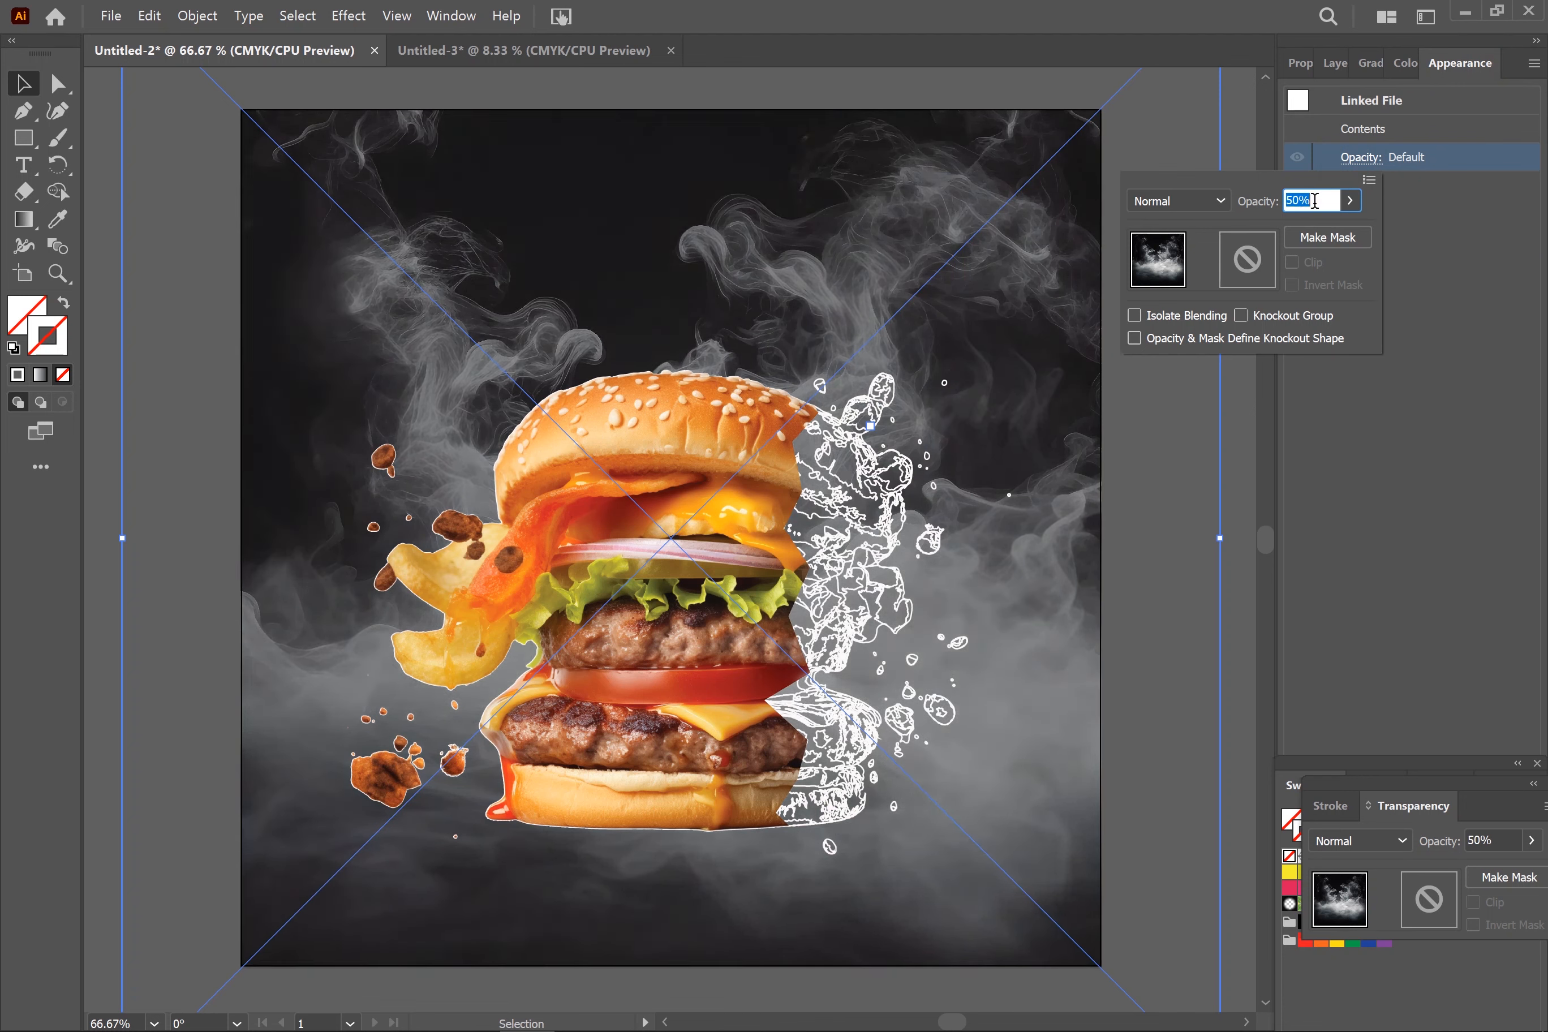
left_click(1236, 399)
left_click(1172, 379)
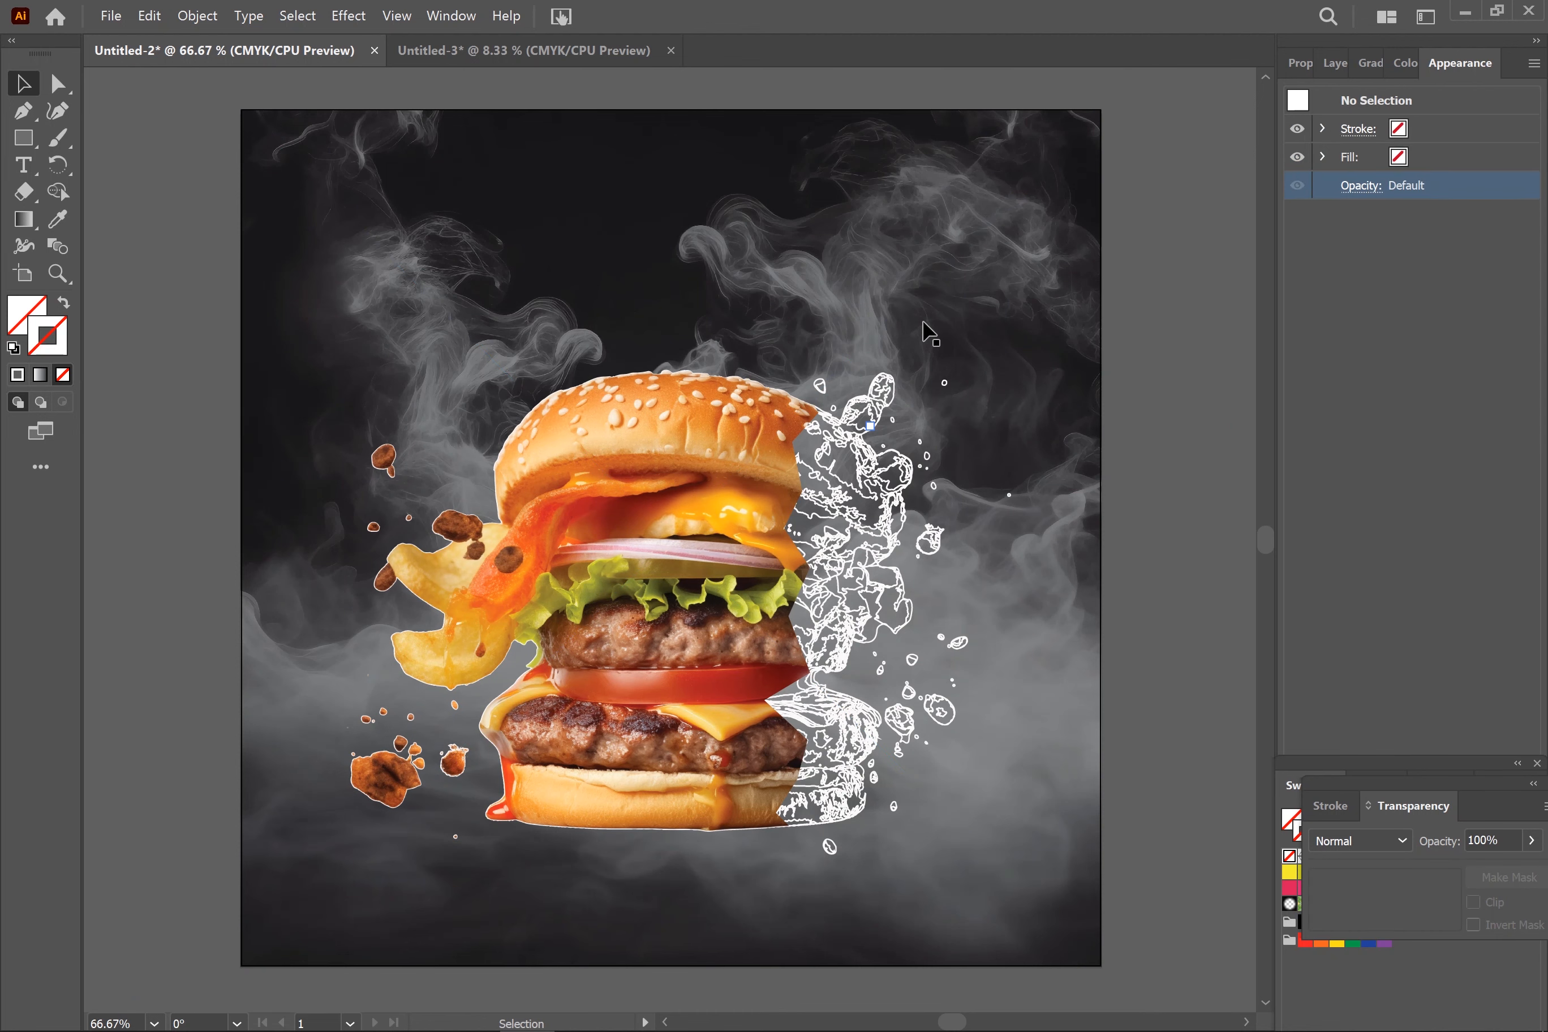
Add a point text reading "Special" on the empty canvas beside the artboard, replacing the placeholder text.
key("space")
left_click_drag(871, 301, 493, 339)
left_click(26, 166)
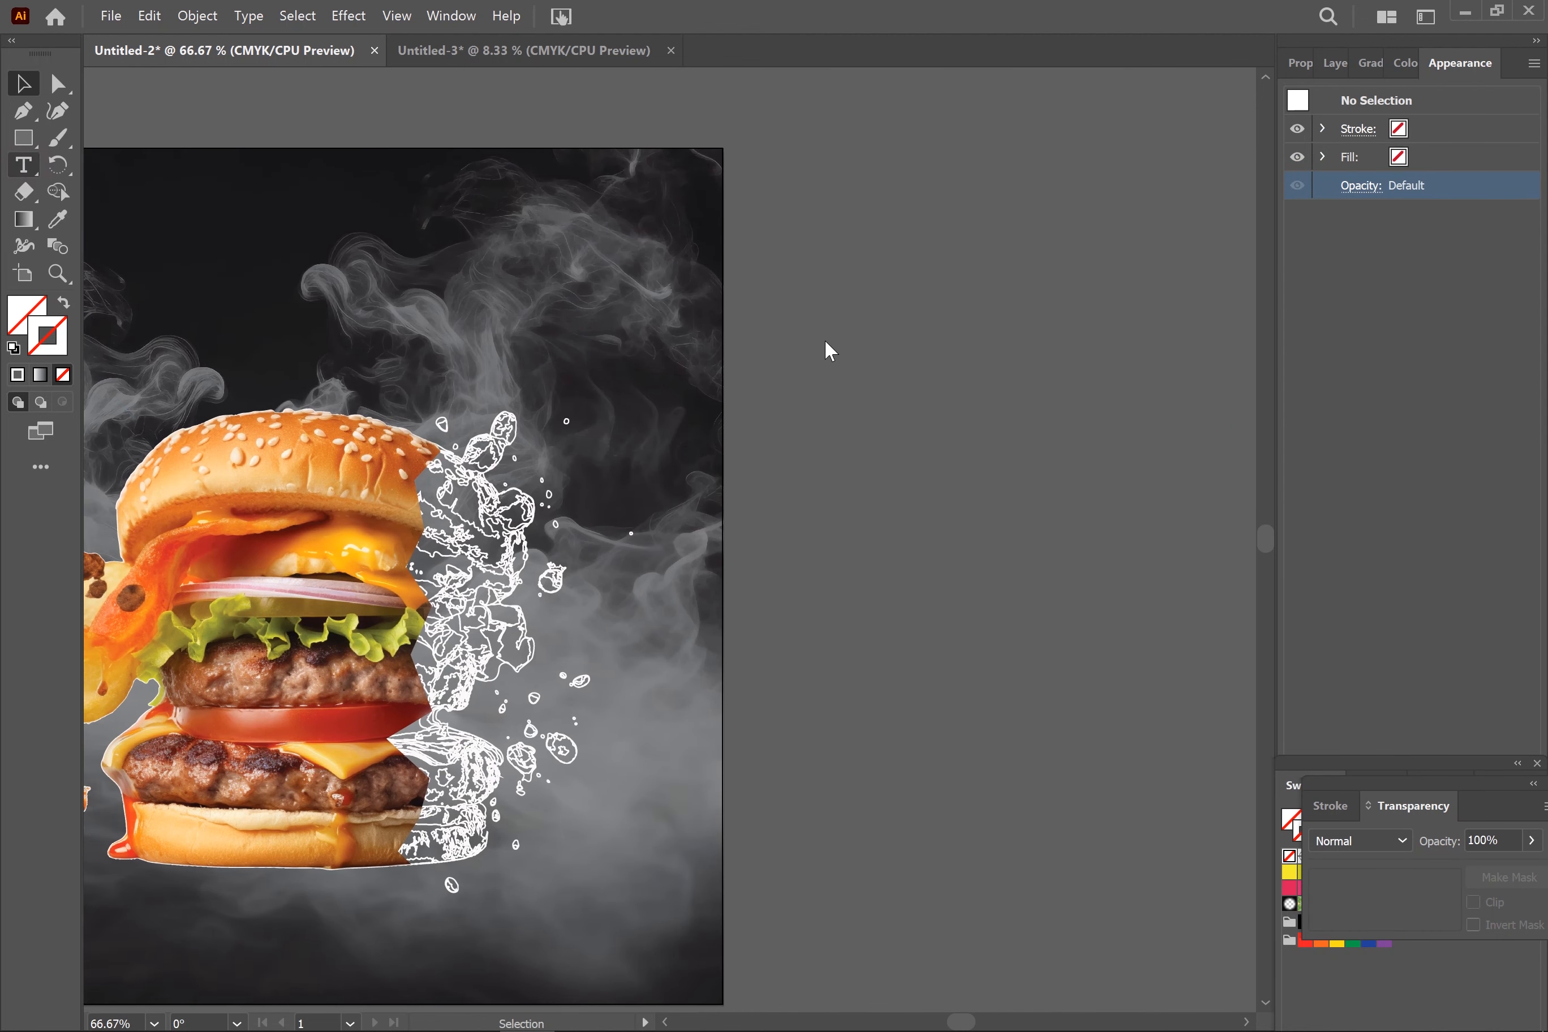
left_click(863, 301)
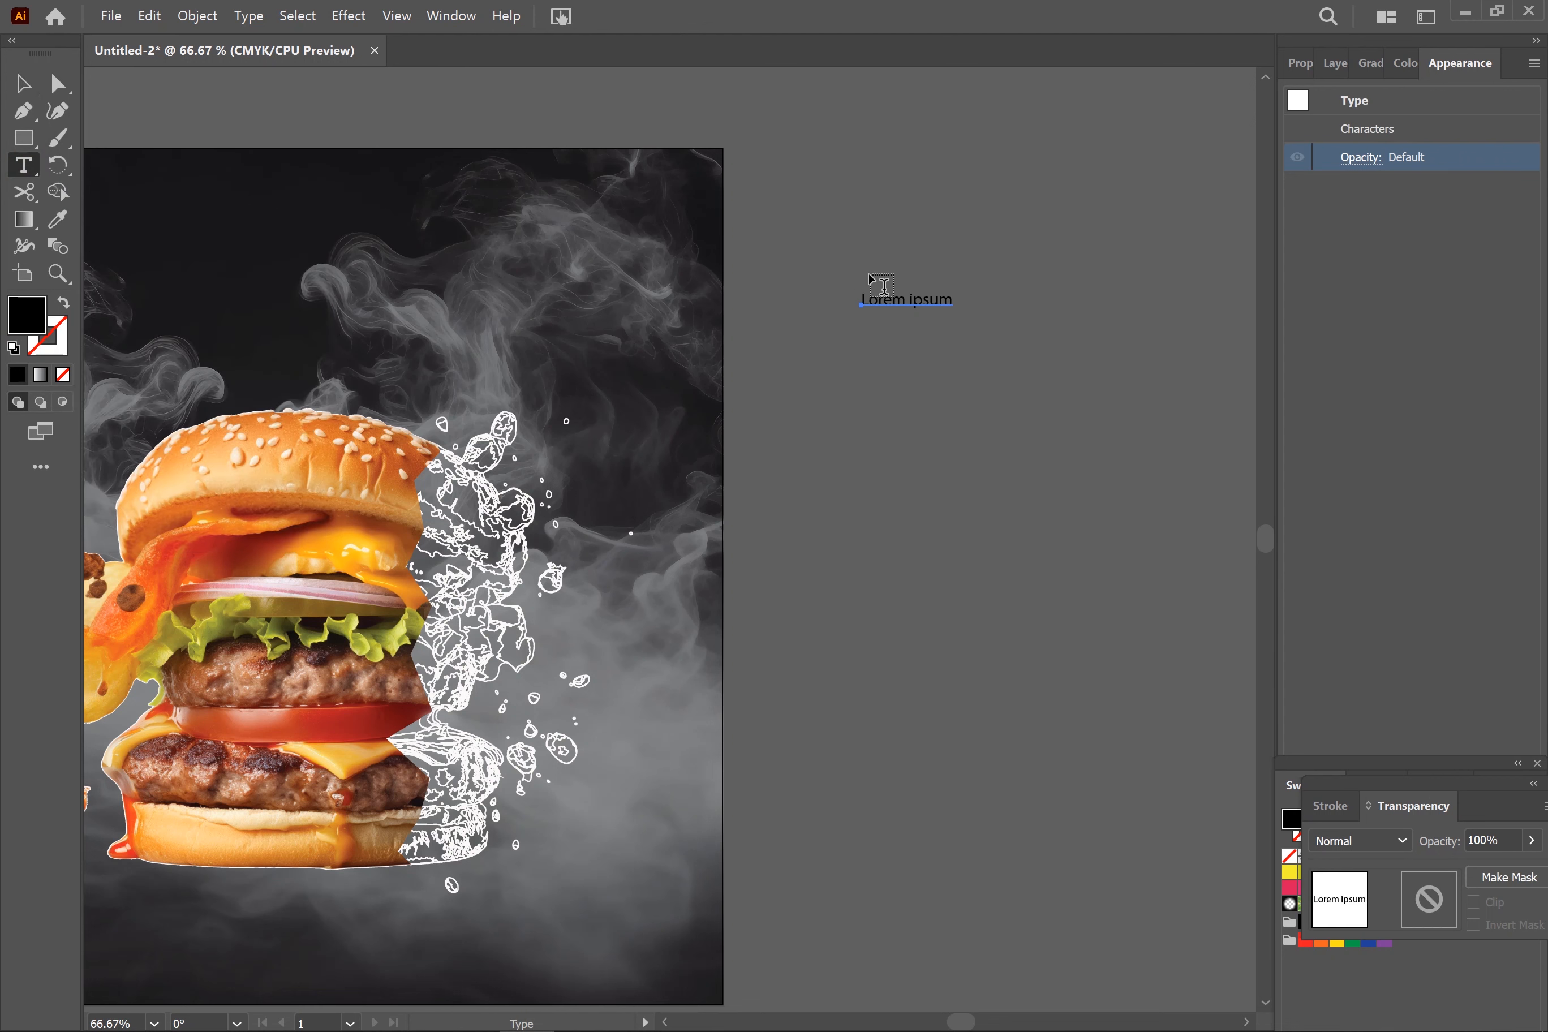
key("BackSpace")
key("BackSpace")
key("BackSpace")
key("BackSpace")
key("BackSpace")
key("BackSpace")
key("BackSpace")
key("BackSpace")
key("BackSpace")
key("BackSpace")
key("BackSpace")
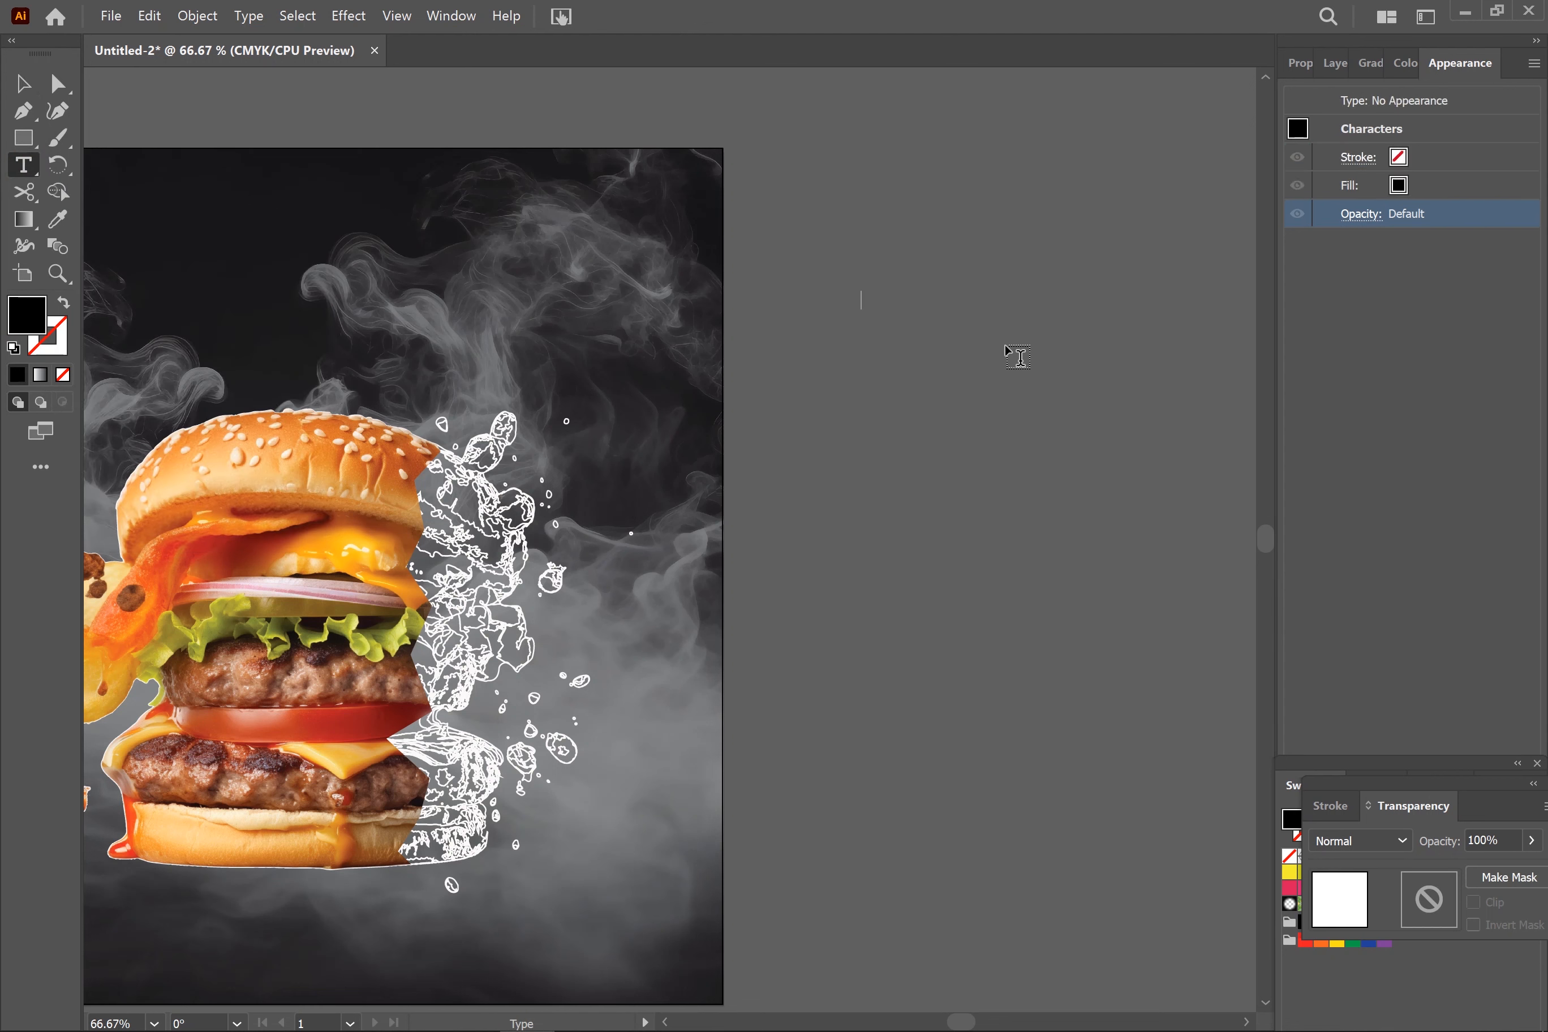
type("Special")
key("Escape")
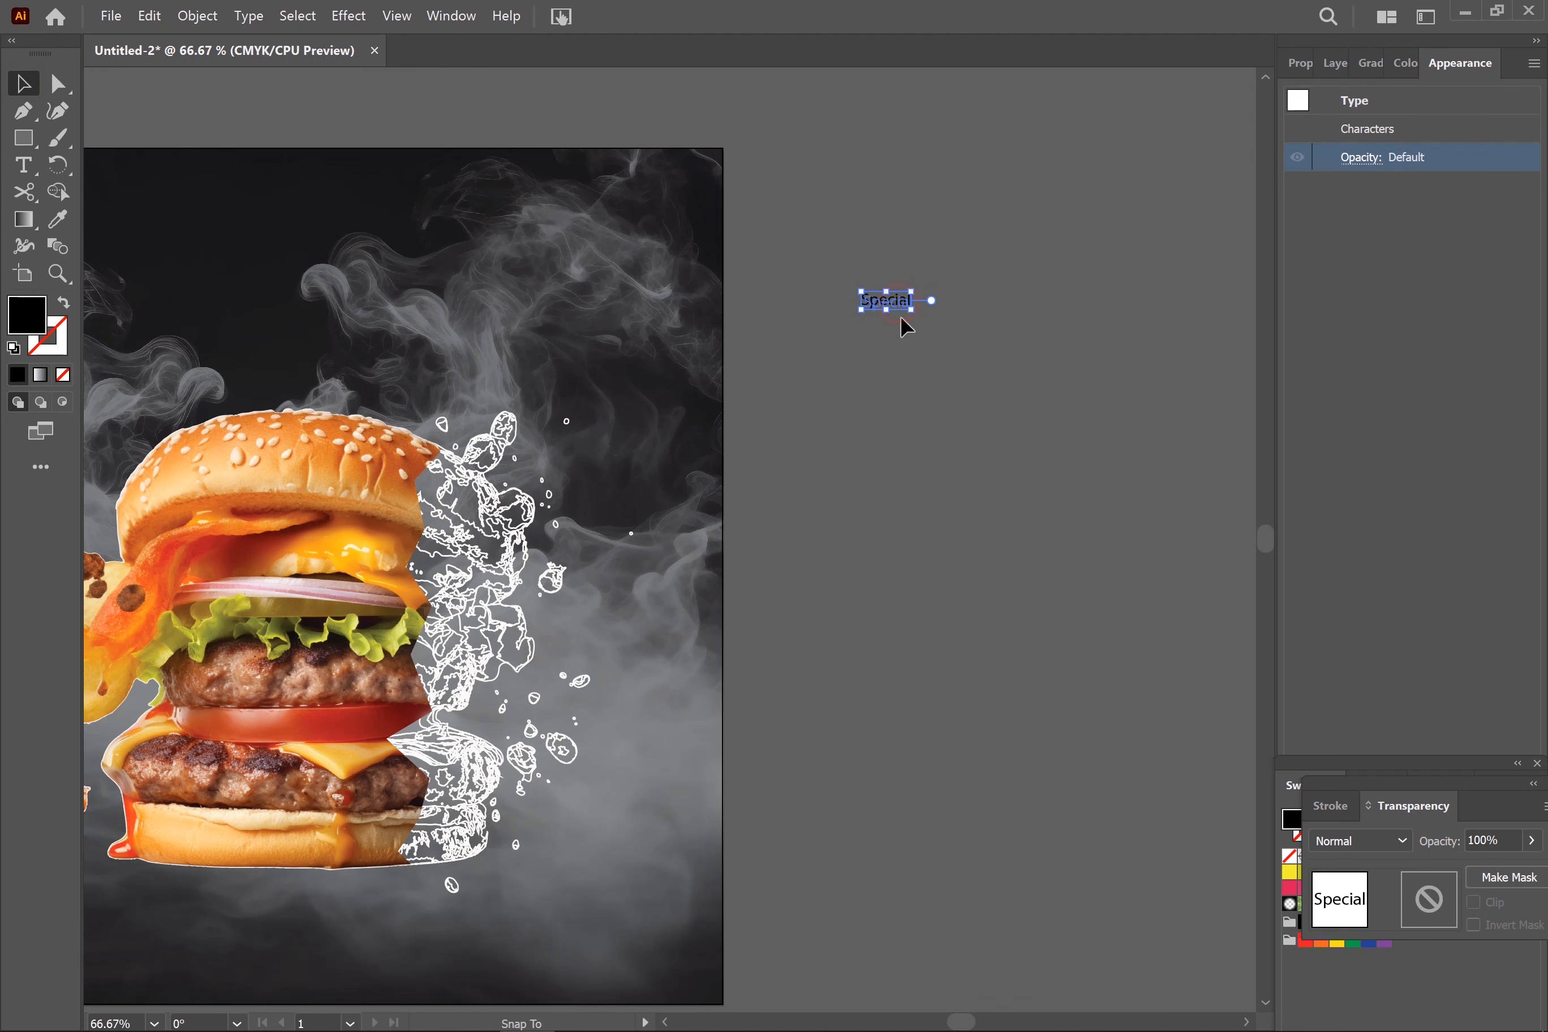
Duplicate the "Special" text just below the original and change the copy to "Burger".
left_click_drag(900, 317, 905, 333)
key("t")
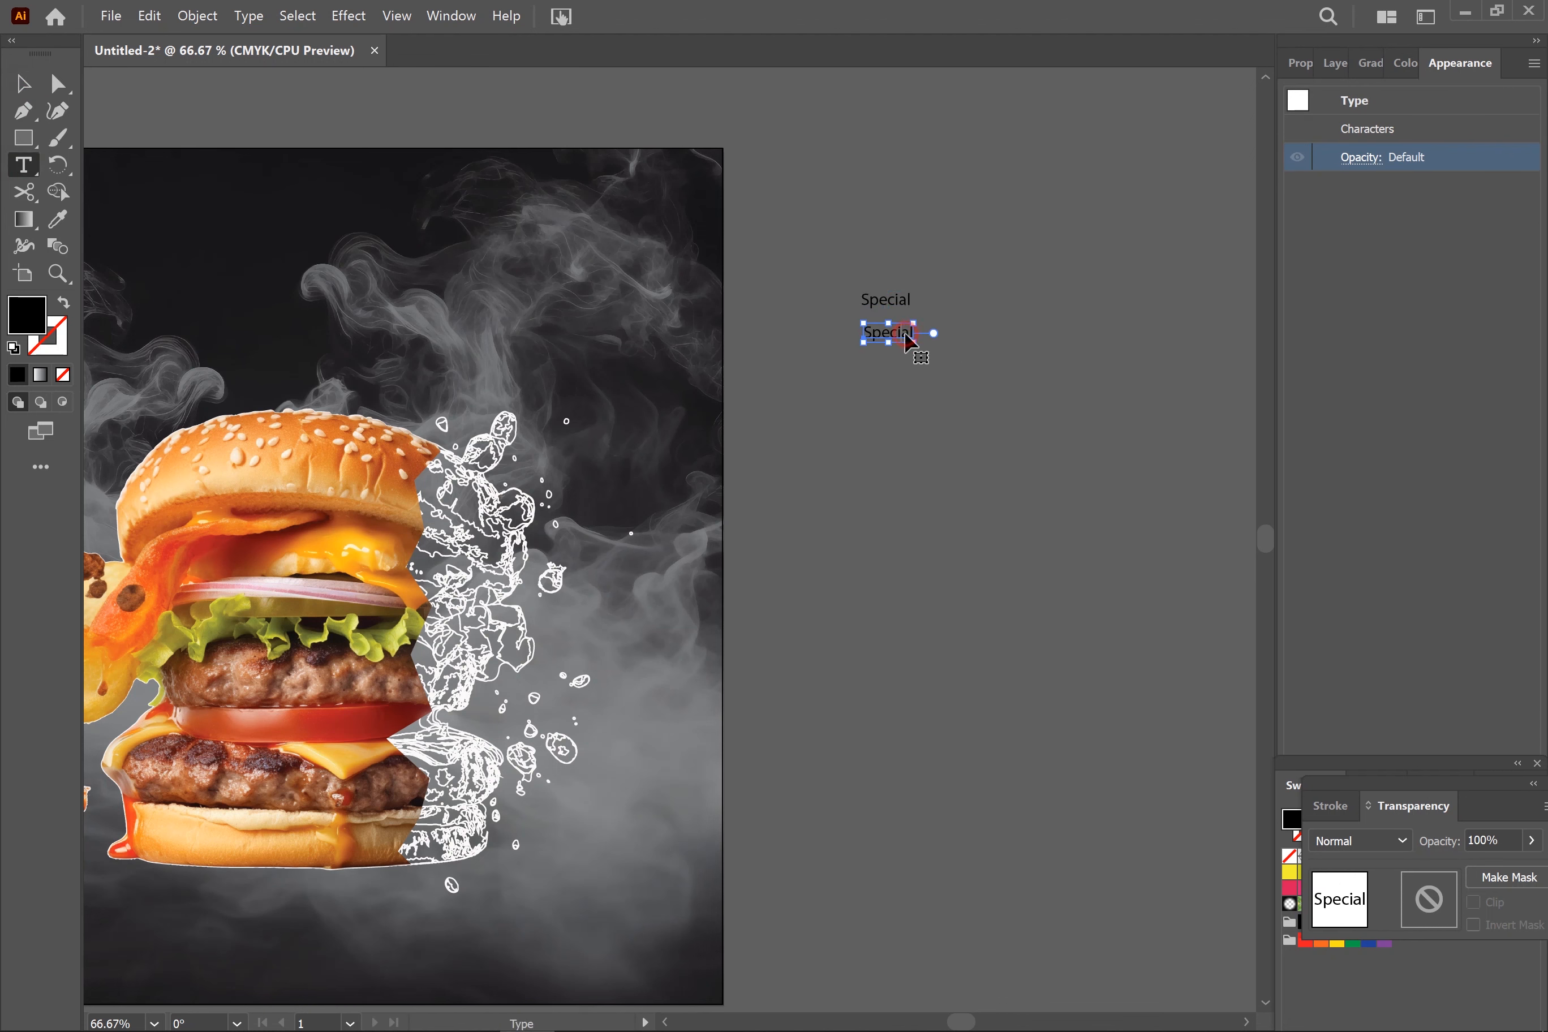
left_click(904, 333)
key("BackSpace")
key("BackSpace")
key("BackSpace")
key("BackSpace")
key("BackSpace")
key("BackSpace")
type("Burger")
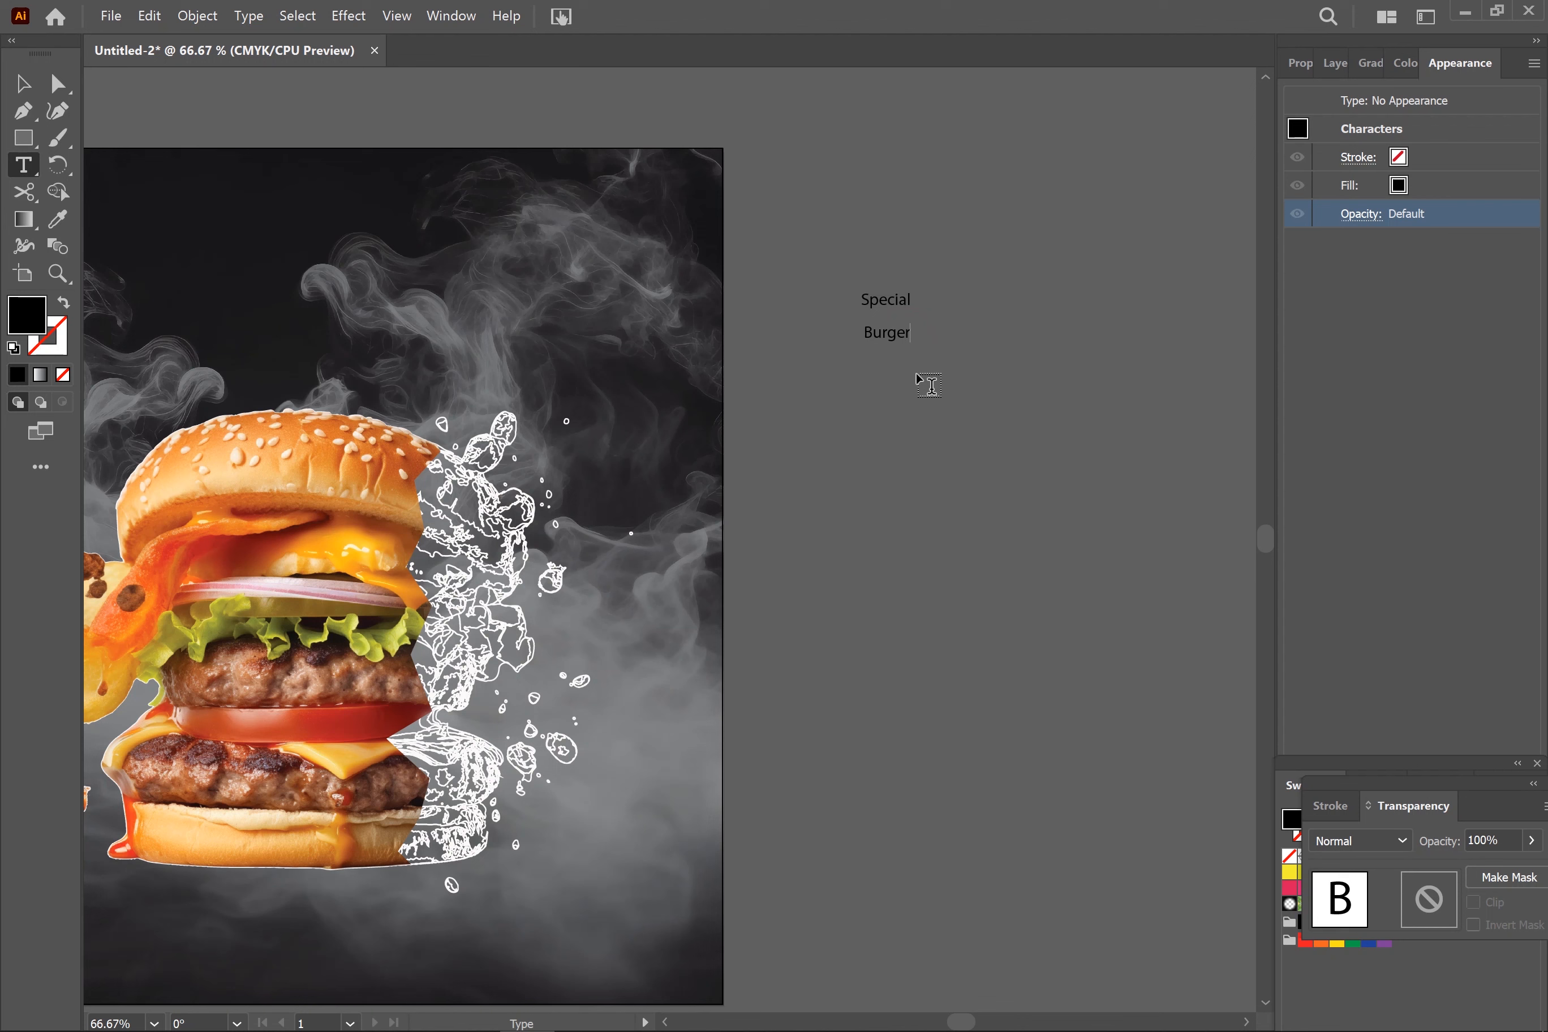
key("Escape")
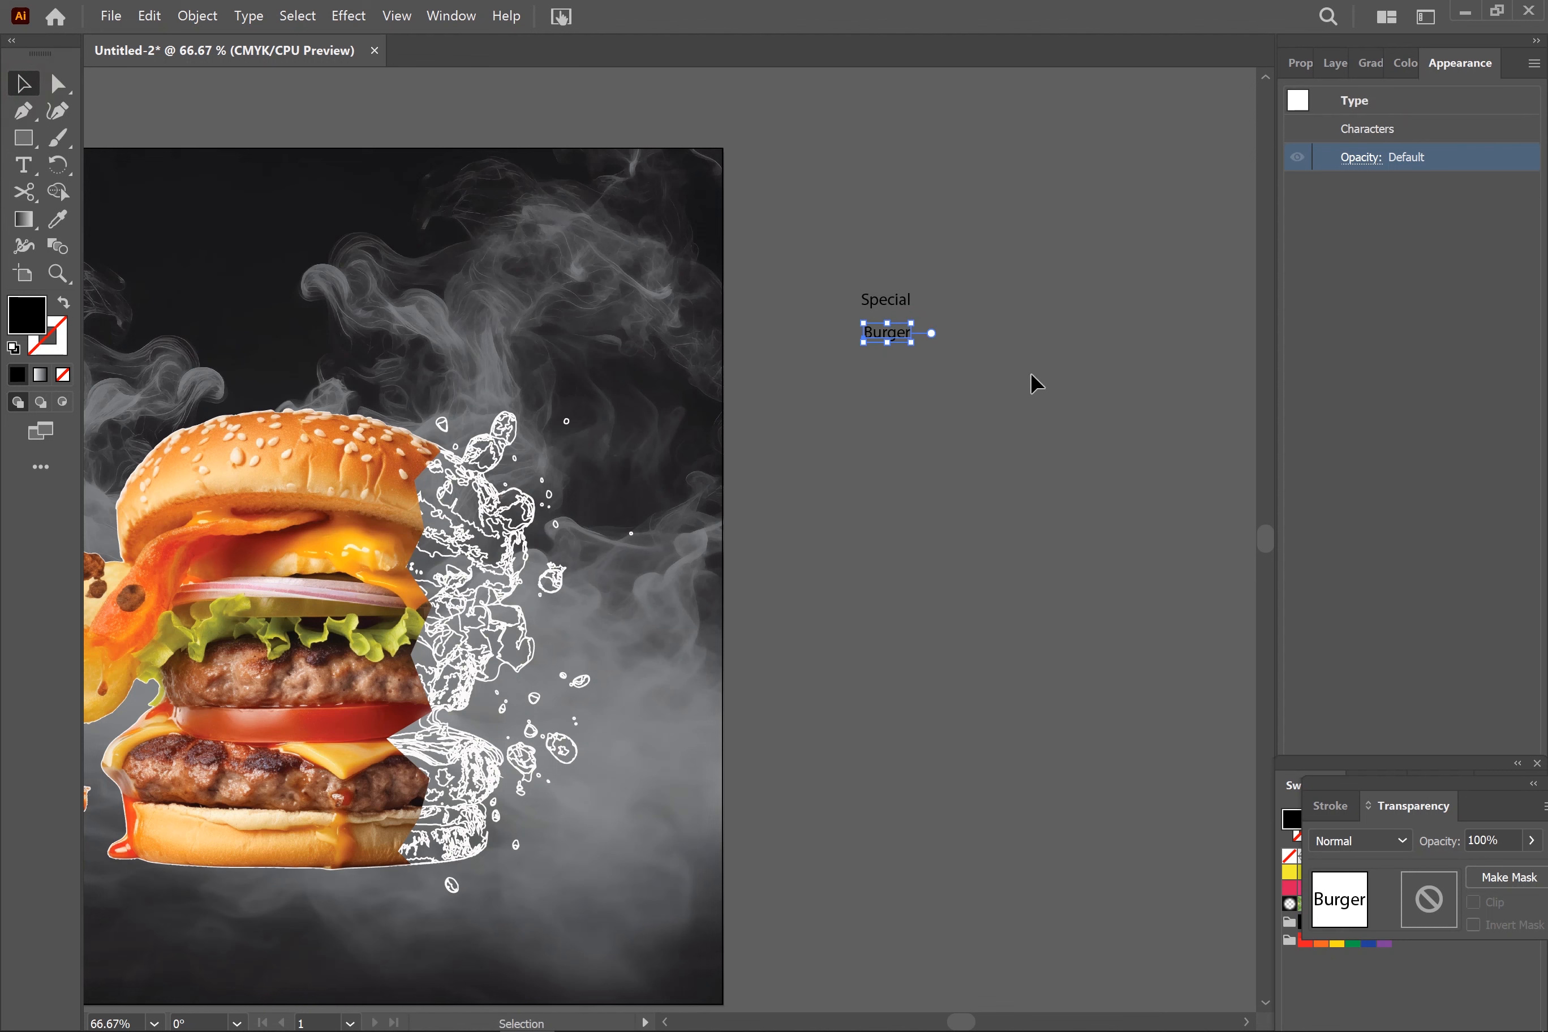
Enlarge both text objects, making "Burger" much bigger, and place the smaller "Special" centred just above it.
left_click(999, 428)
left_click(893, 301)
left_click(906, 335)
left_click_drag(910, 345, 940, 376)
left_click_drag(894, 303, 959, 305)
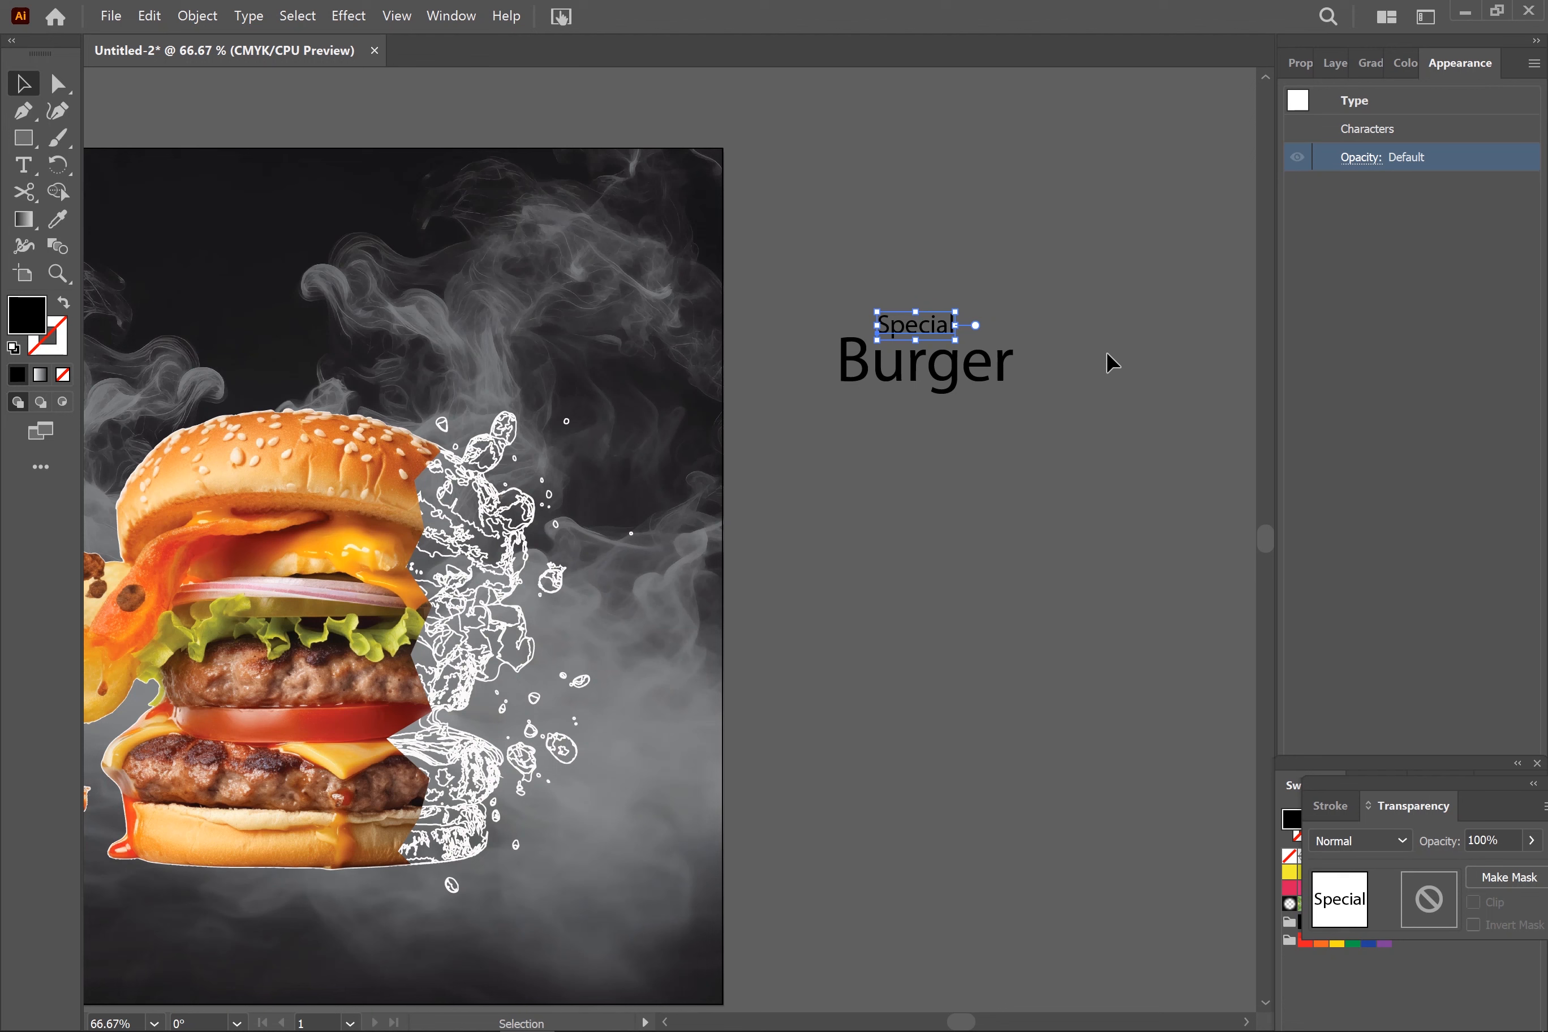
left_click(1107, 361)
Set the "Burger" text in the Pristina font, enlarge it and place it below "Special".
key("ctrl+t")
left_click_drag(1001, 120, 1392, 347)
left_click(979, 385)
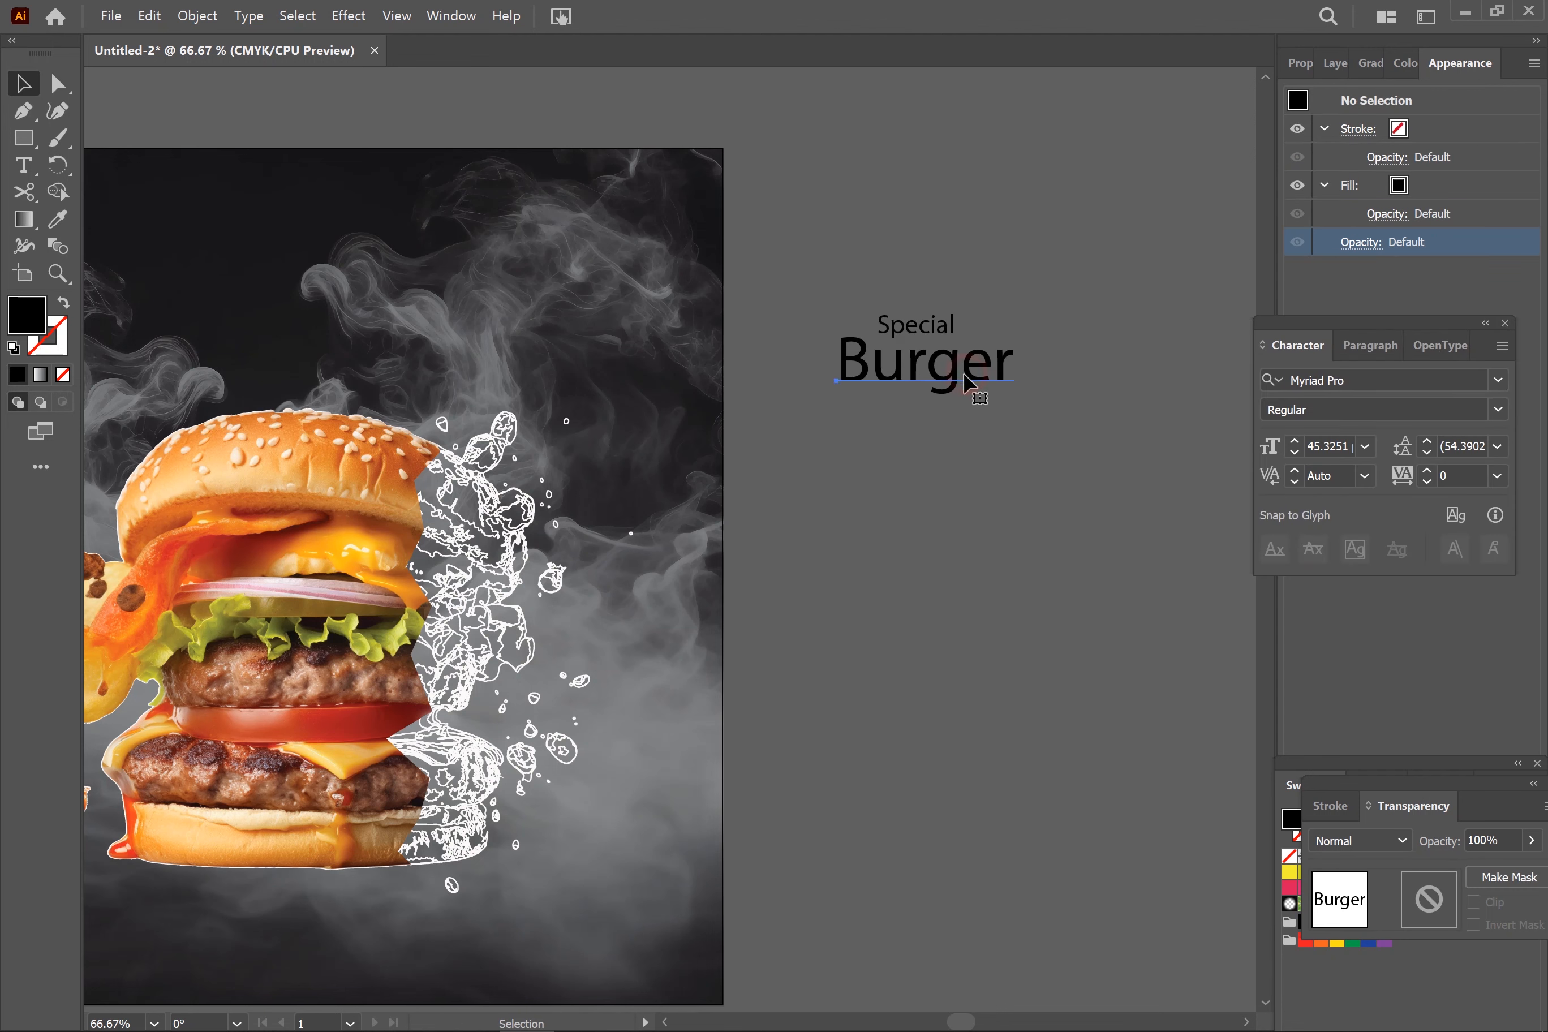
scroll(1371, 599, "down", 15)
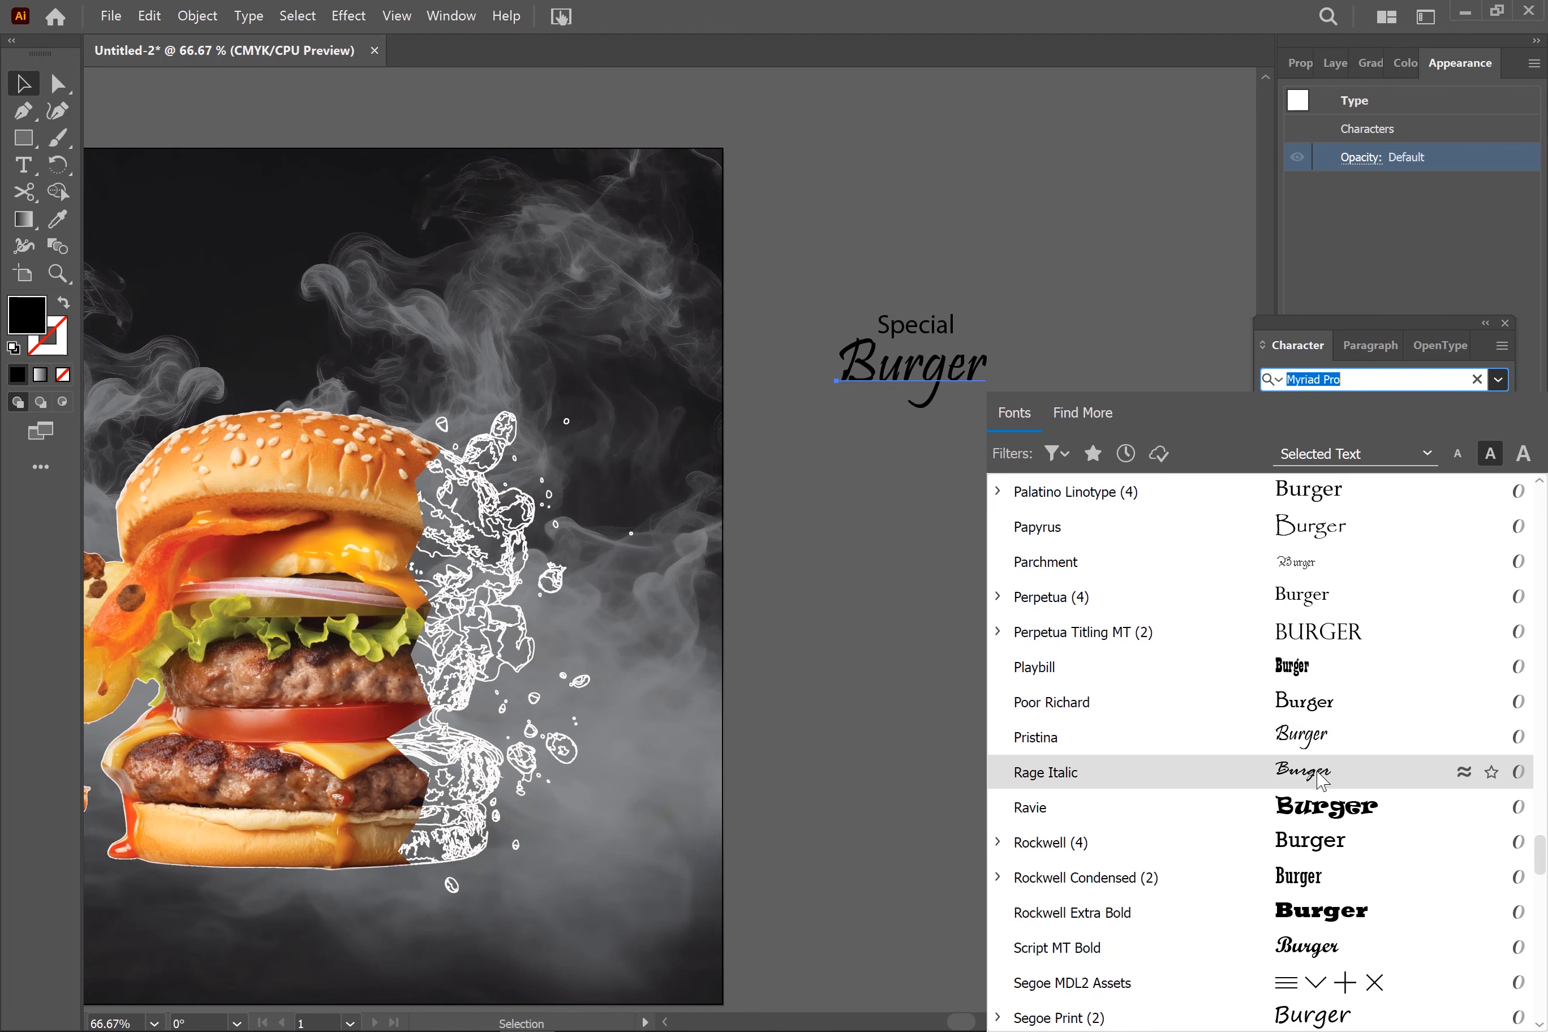
left_click(1305, 737)
left_click_drag(988, 328, 977, 418)
Set the "Special" text in the Pristina font, enlarge it and fit it closely above "Burger".
left_click(1010, 265)
left_click(952, 335)
left_click(1159, 393)
left_click(932, 331)
left_click(1498, 380)
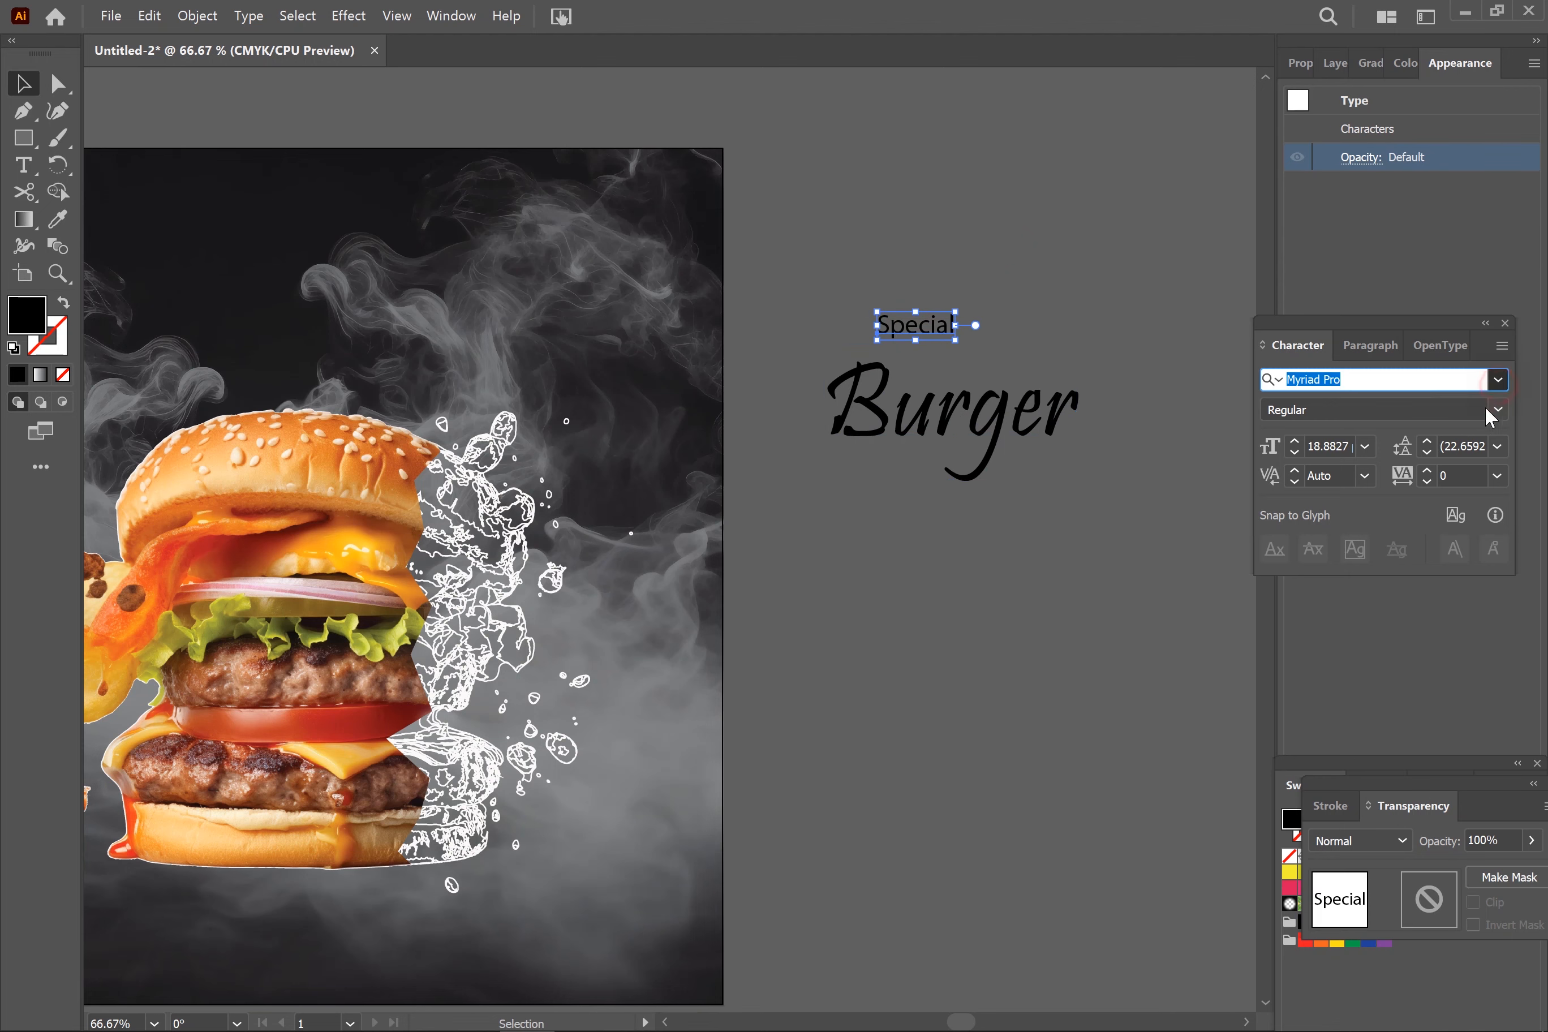
left_click(1341, 489)
left_click_drag(945, 314, 968, 381)
left_click(932, 419)
left_click(871, 174)
Draw a small rectangle above the title text and fill it with the colour #4CAF50.
left_click(28, 137)
left_click_drag(877, 163, 1019, 237)
left_click(22, 83)
left_click(17, 309)
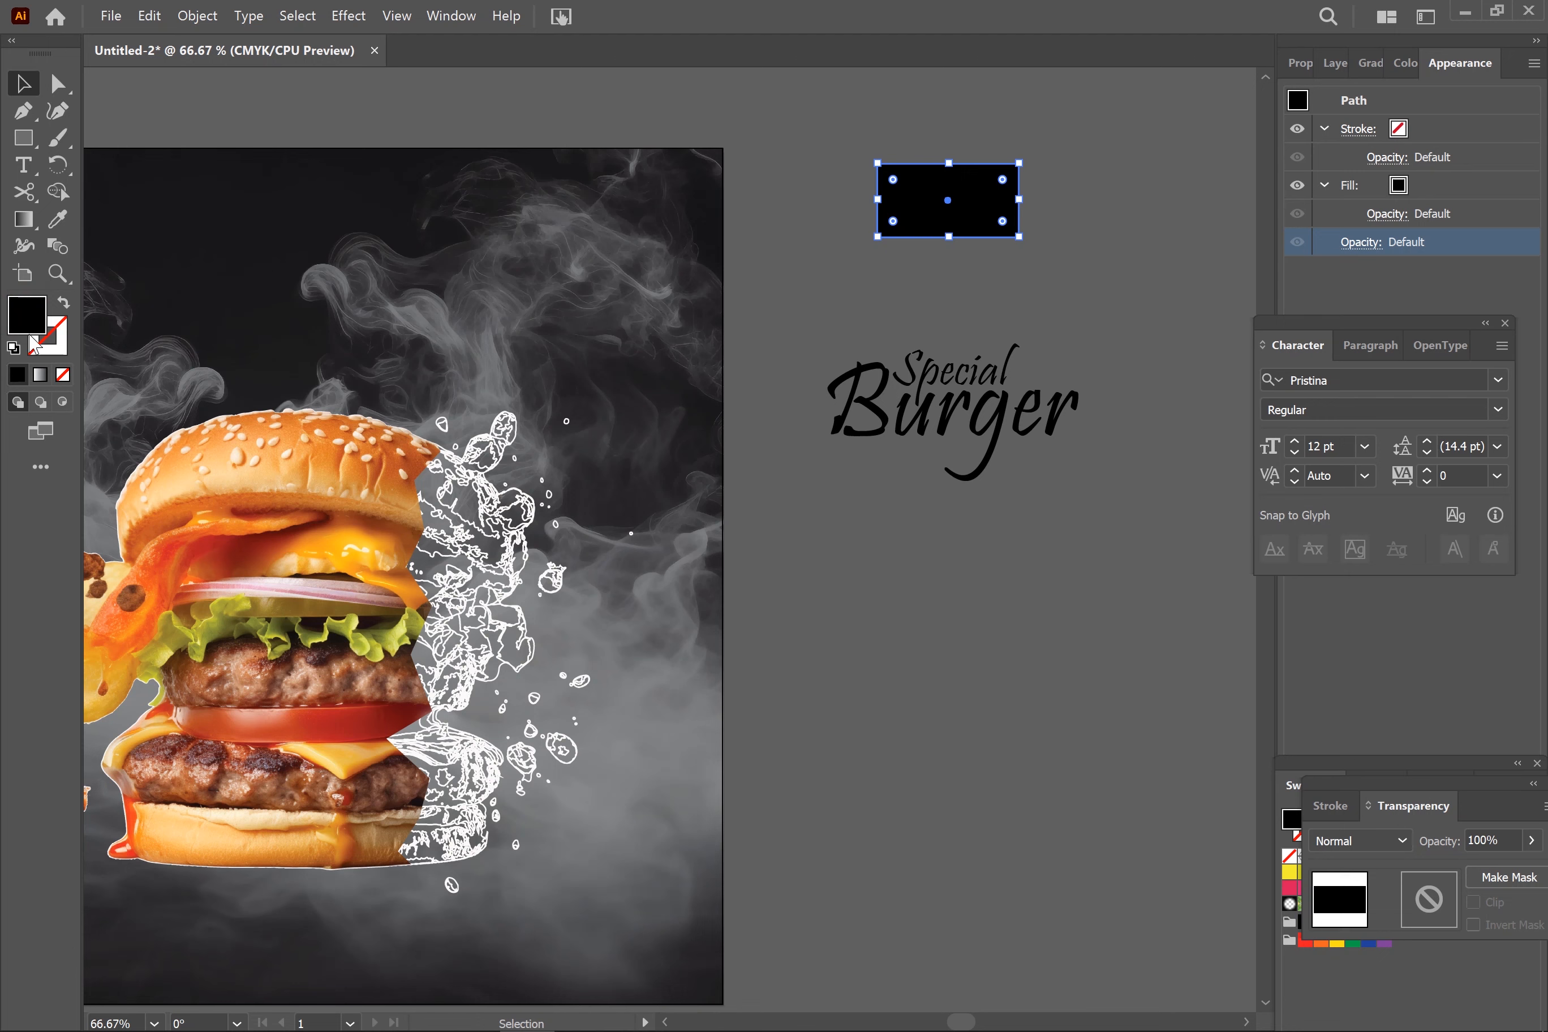
double_click(41, 327)
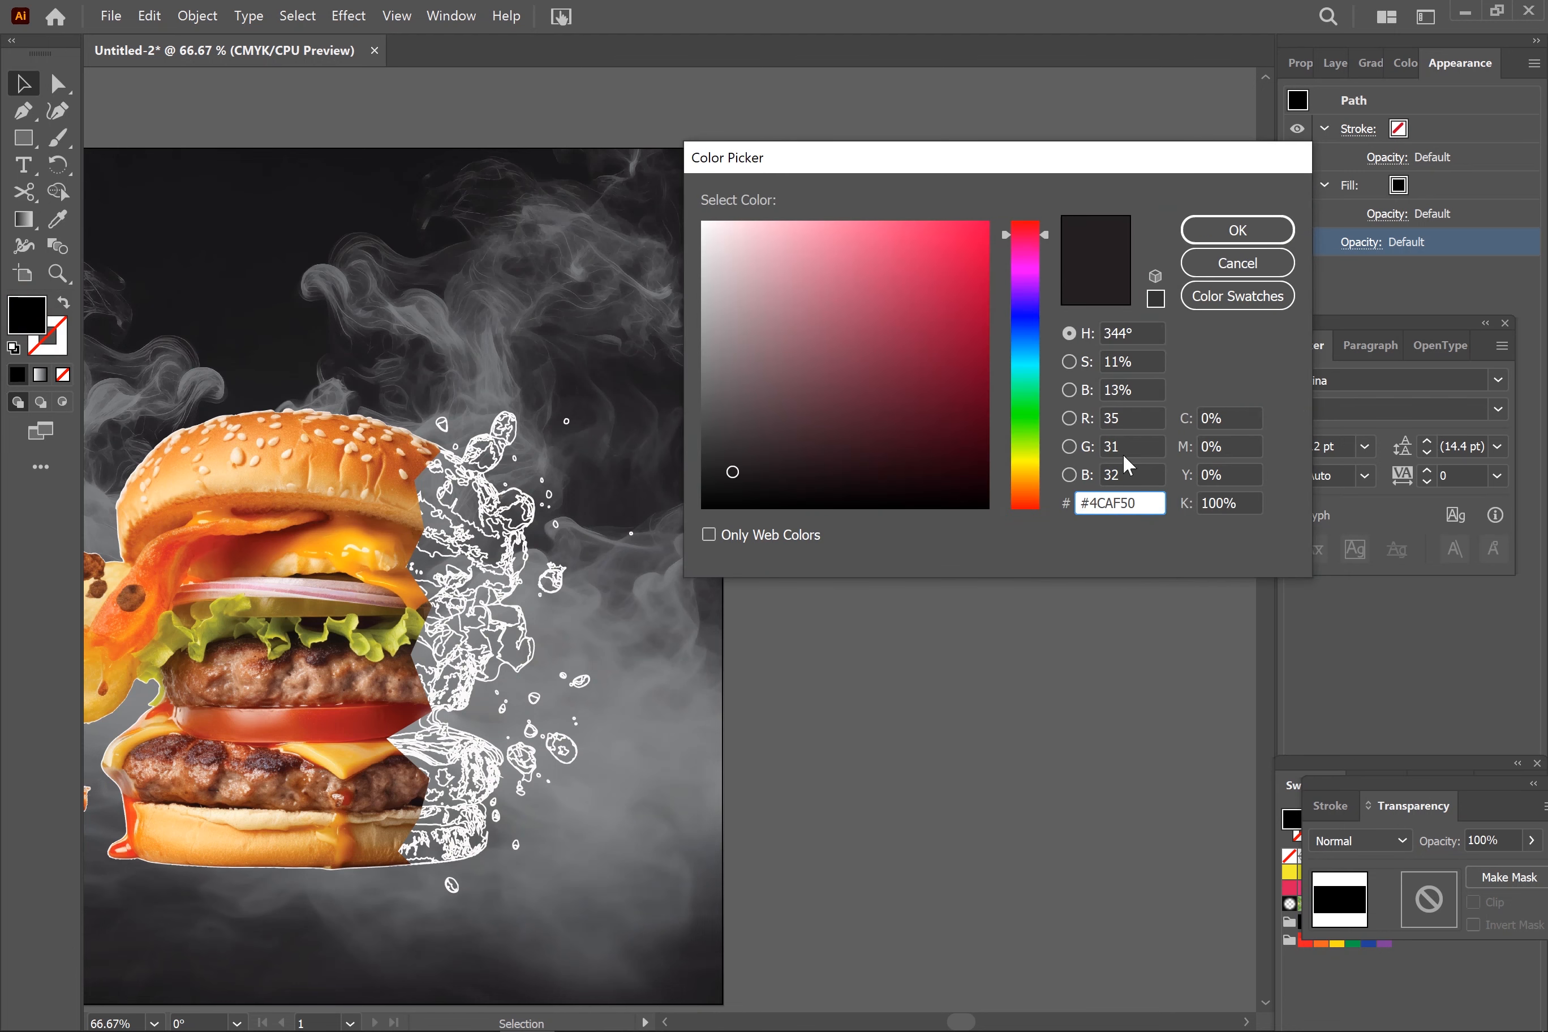
left_click(1282, 232)
left_click(1120, 331)
left_click(974, 200)
left_click(974, 250)
left_click(952, 207)
left_click(1106, 283)
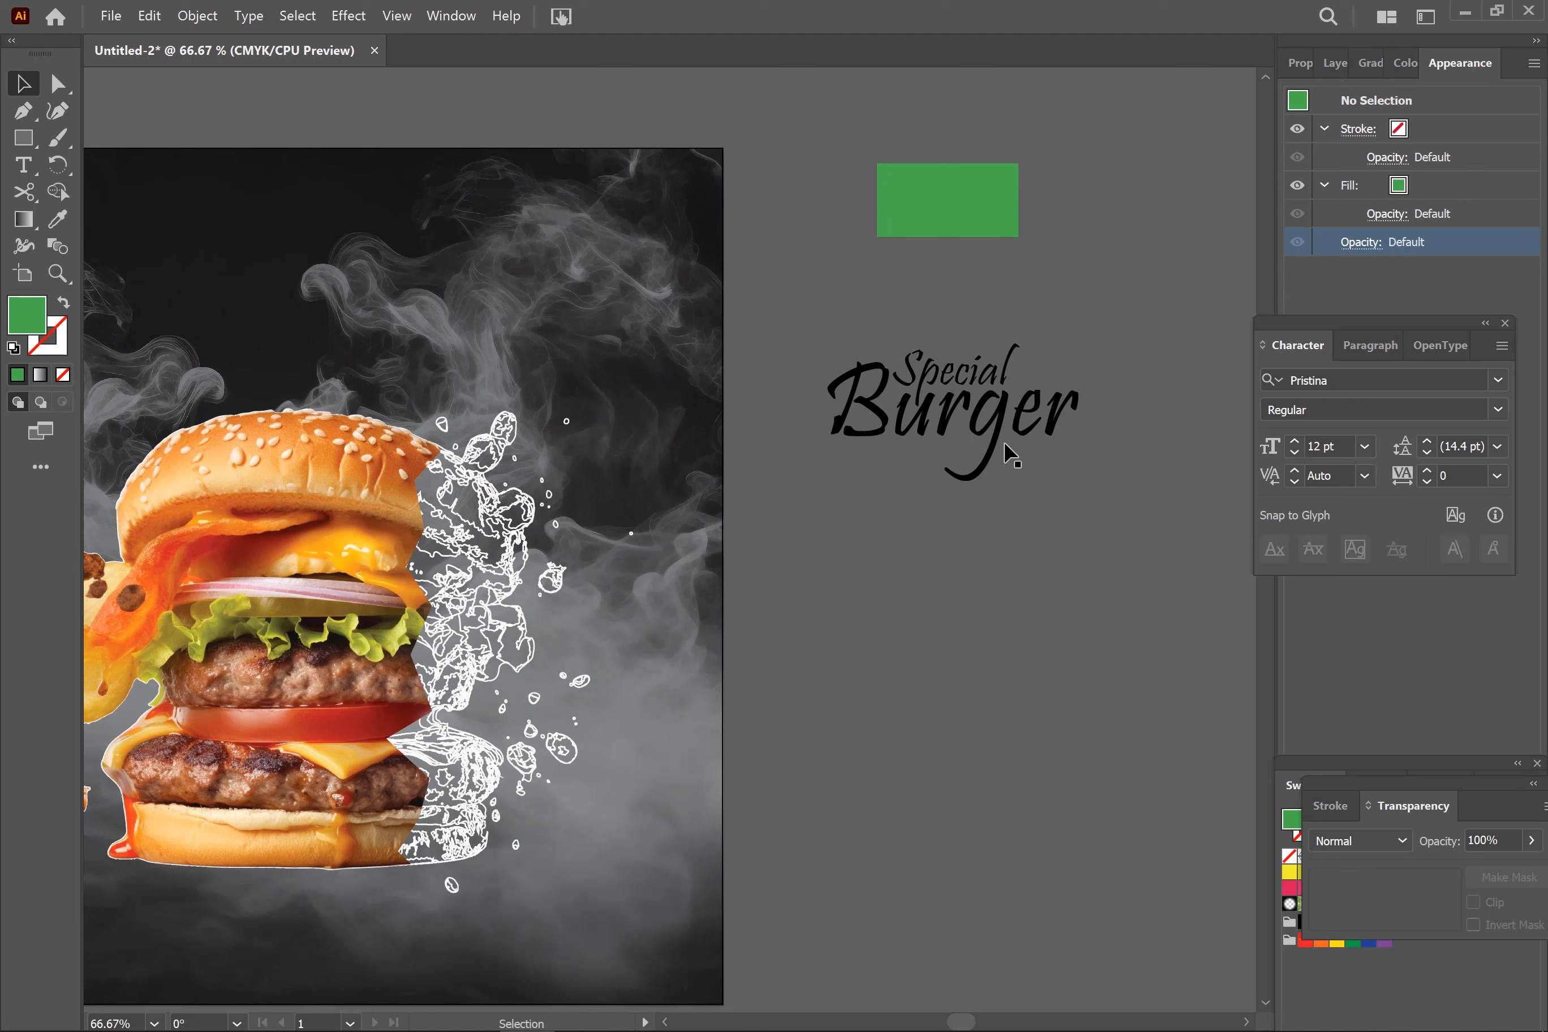
Colour the "Burger" text with the green sampled from the rectangle.
left_click(952, 450)
key("i")
left_click(973, 188)
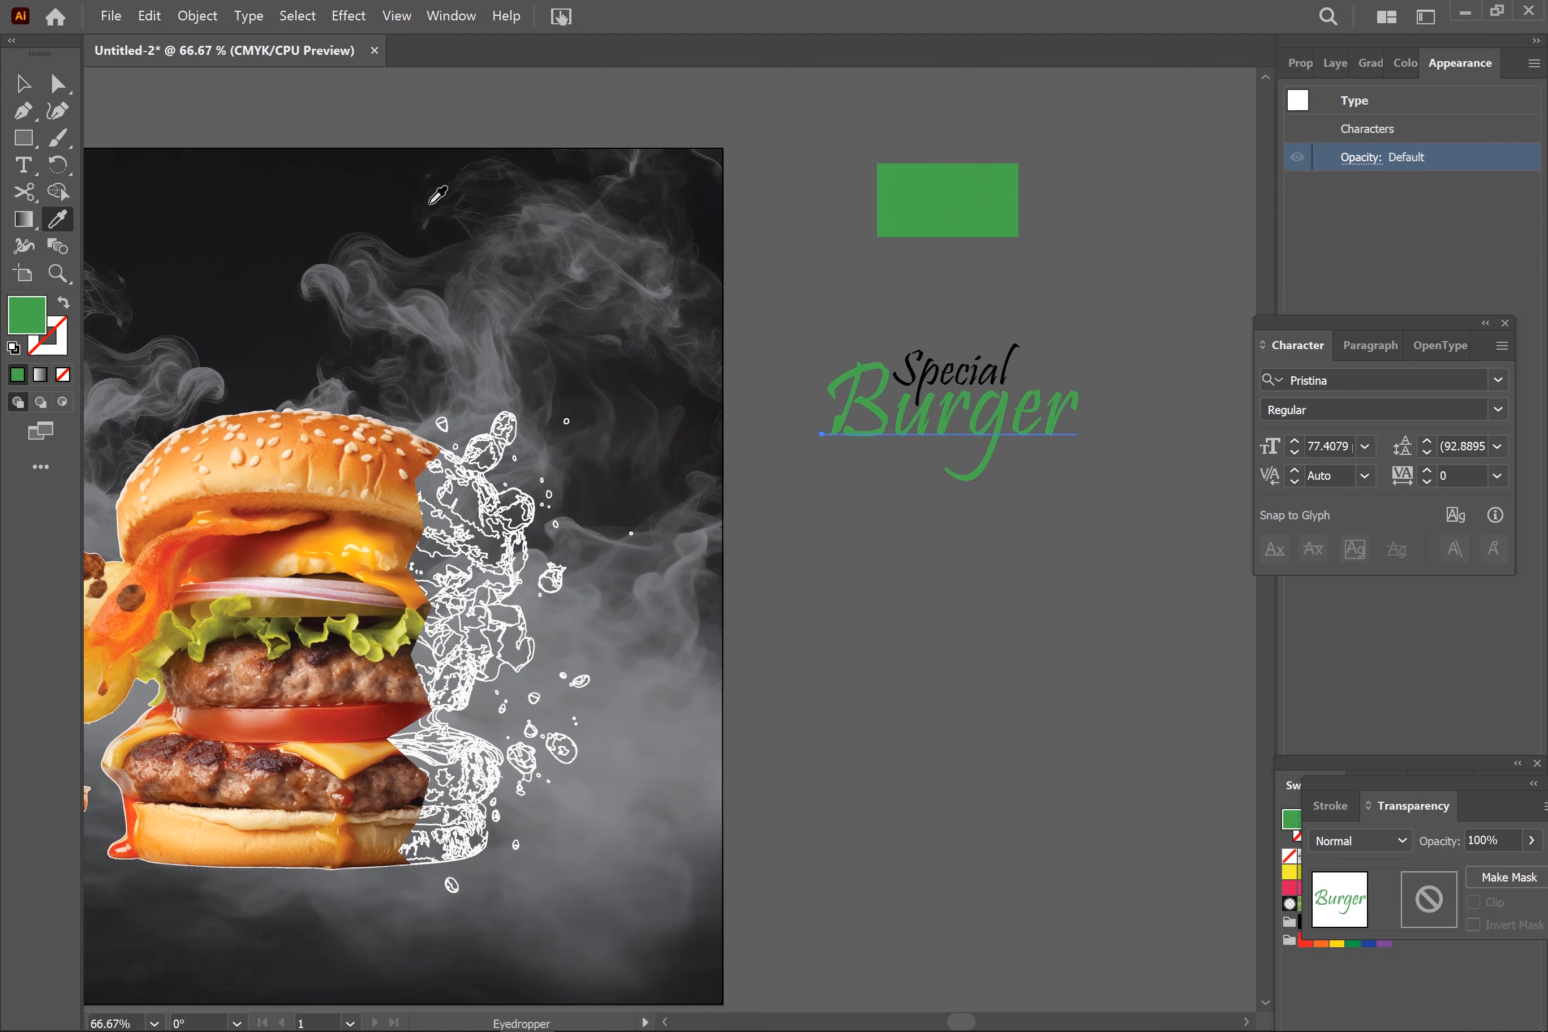
left_click(20, 90)
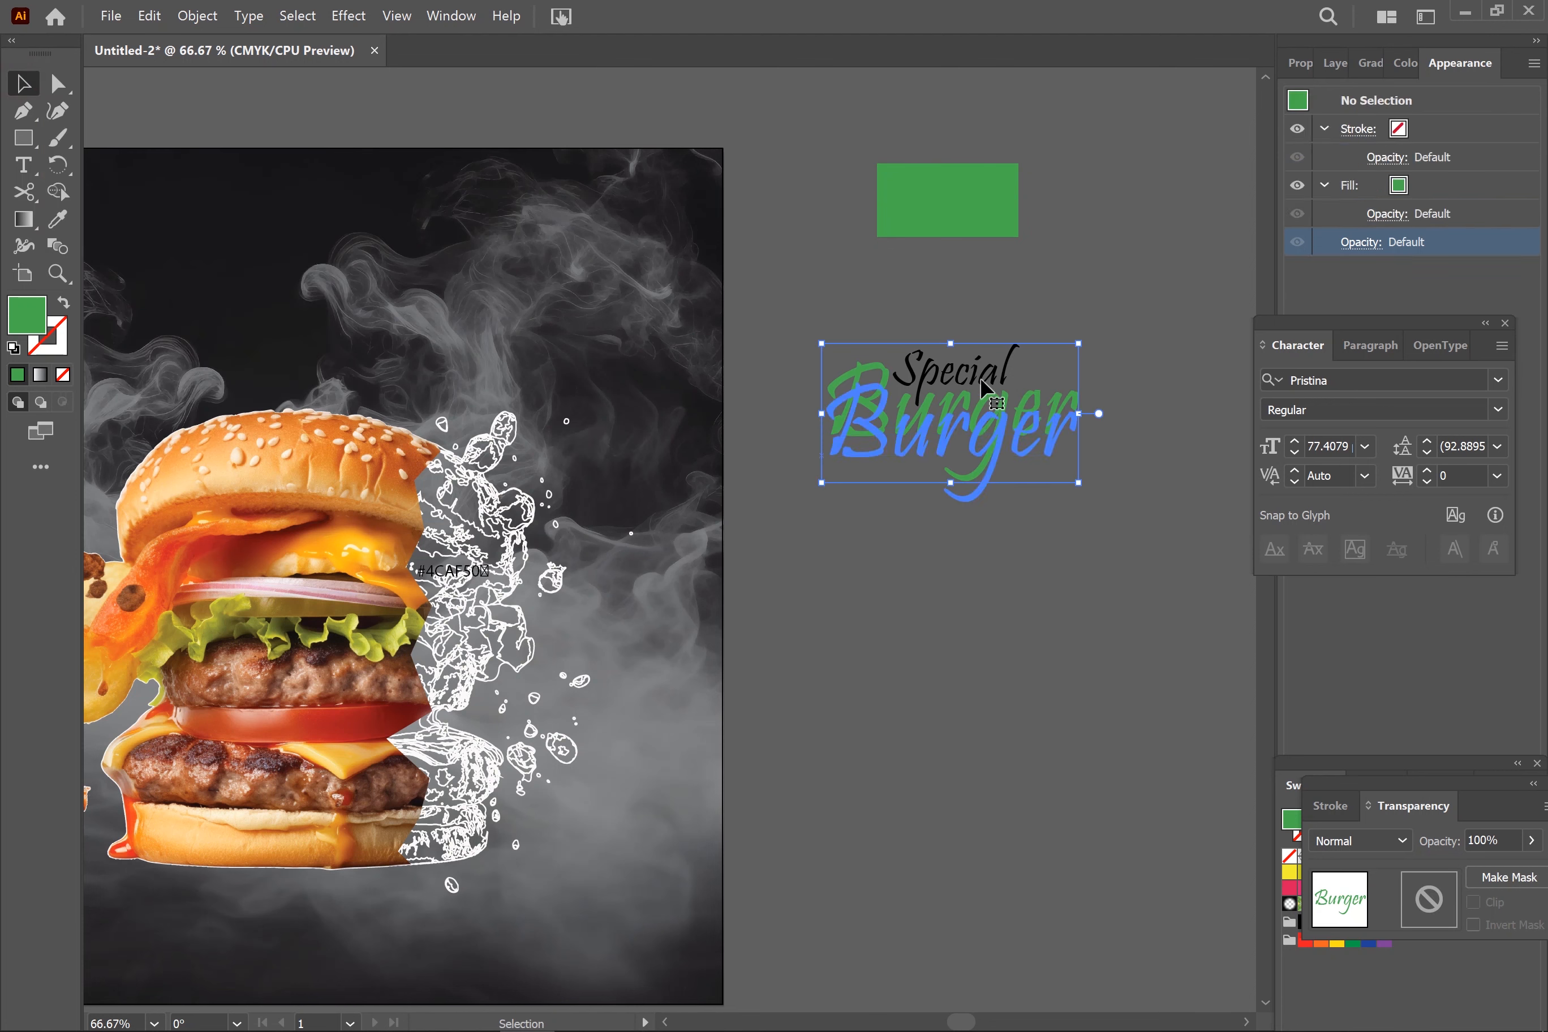
Fill the "Special" text with near-white FFFDFE and fit "Burger" closely beneath it.
left_click(1005, 355)
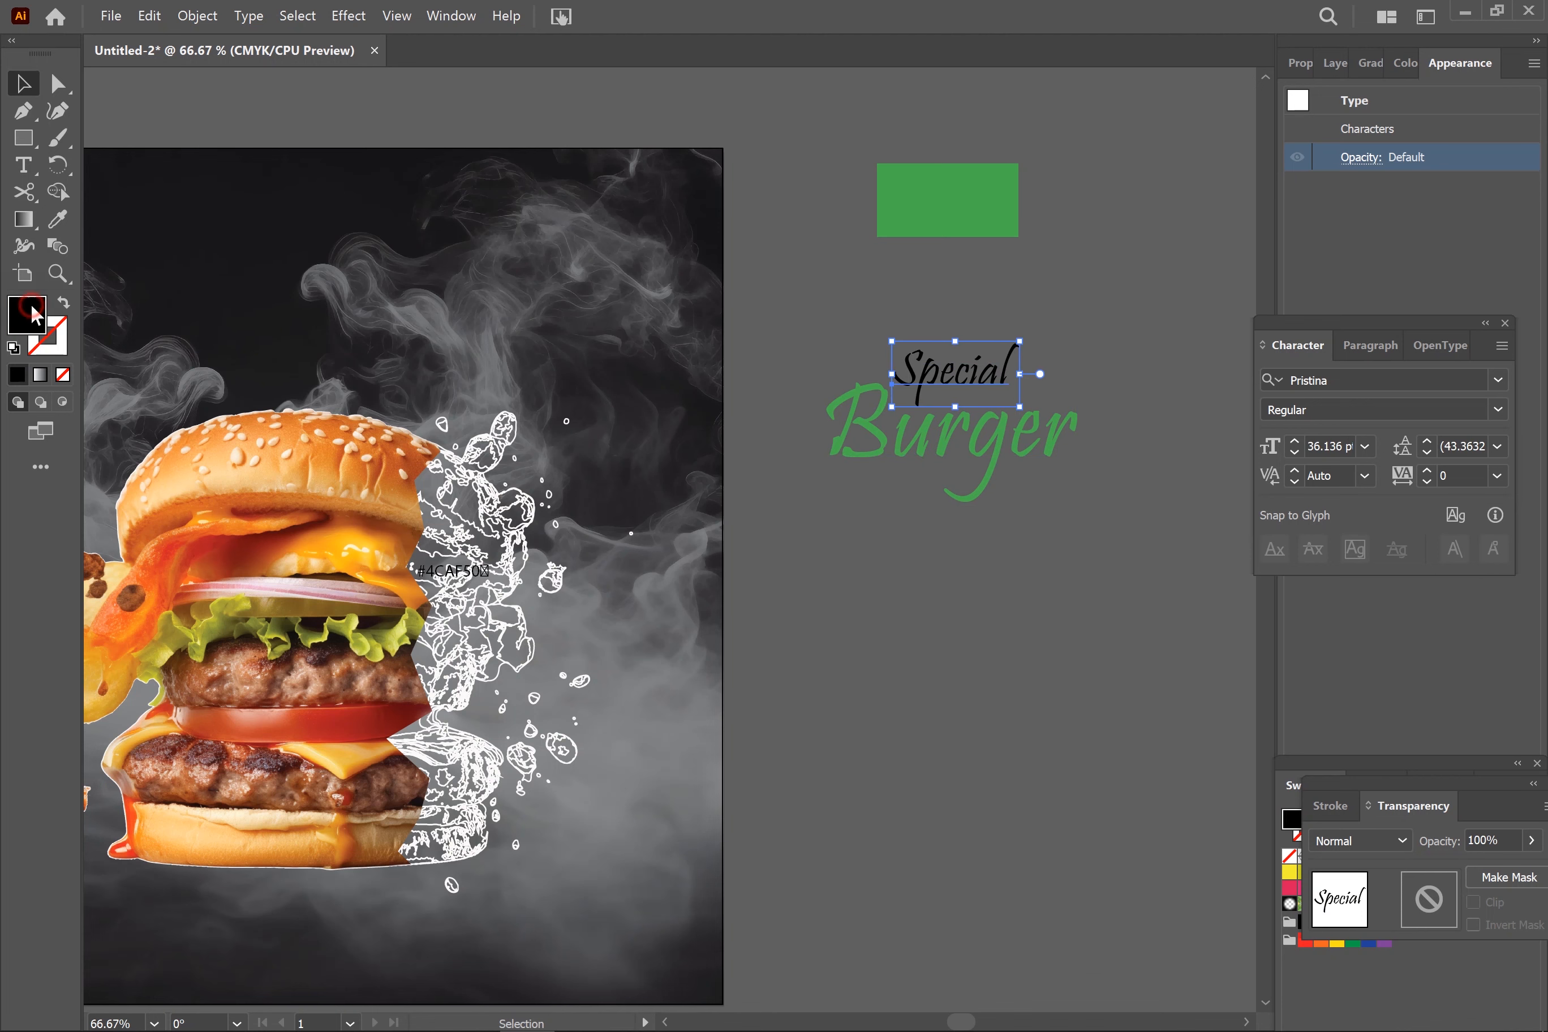
double_click(32, 323)
left_click(726, 252)
left_click(715, 236)
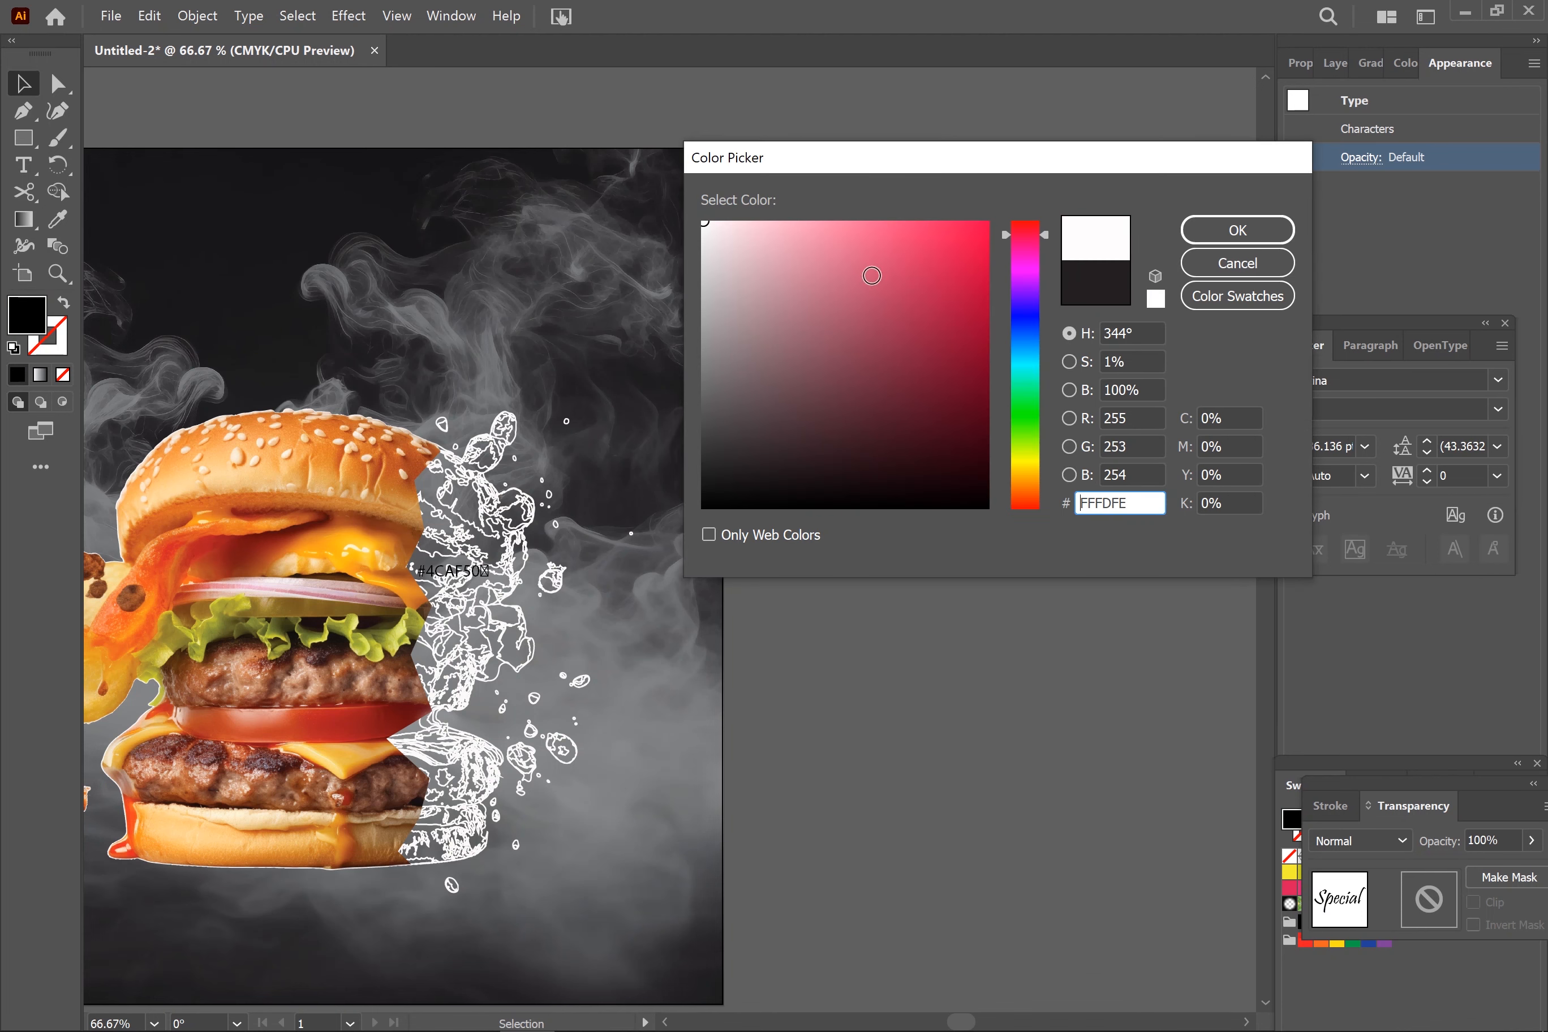
left_click(1217, 227)
left_click(1106, 287)
left_click_drag(995, 386, 992, 363)
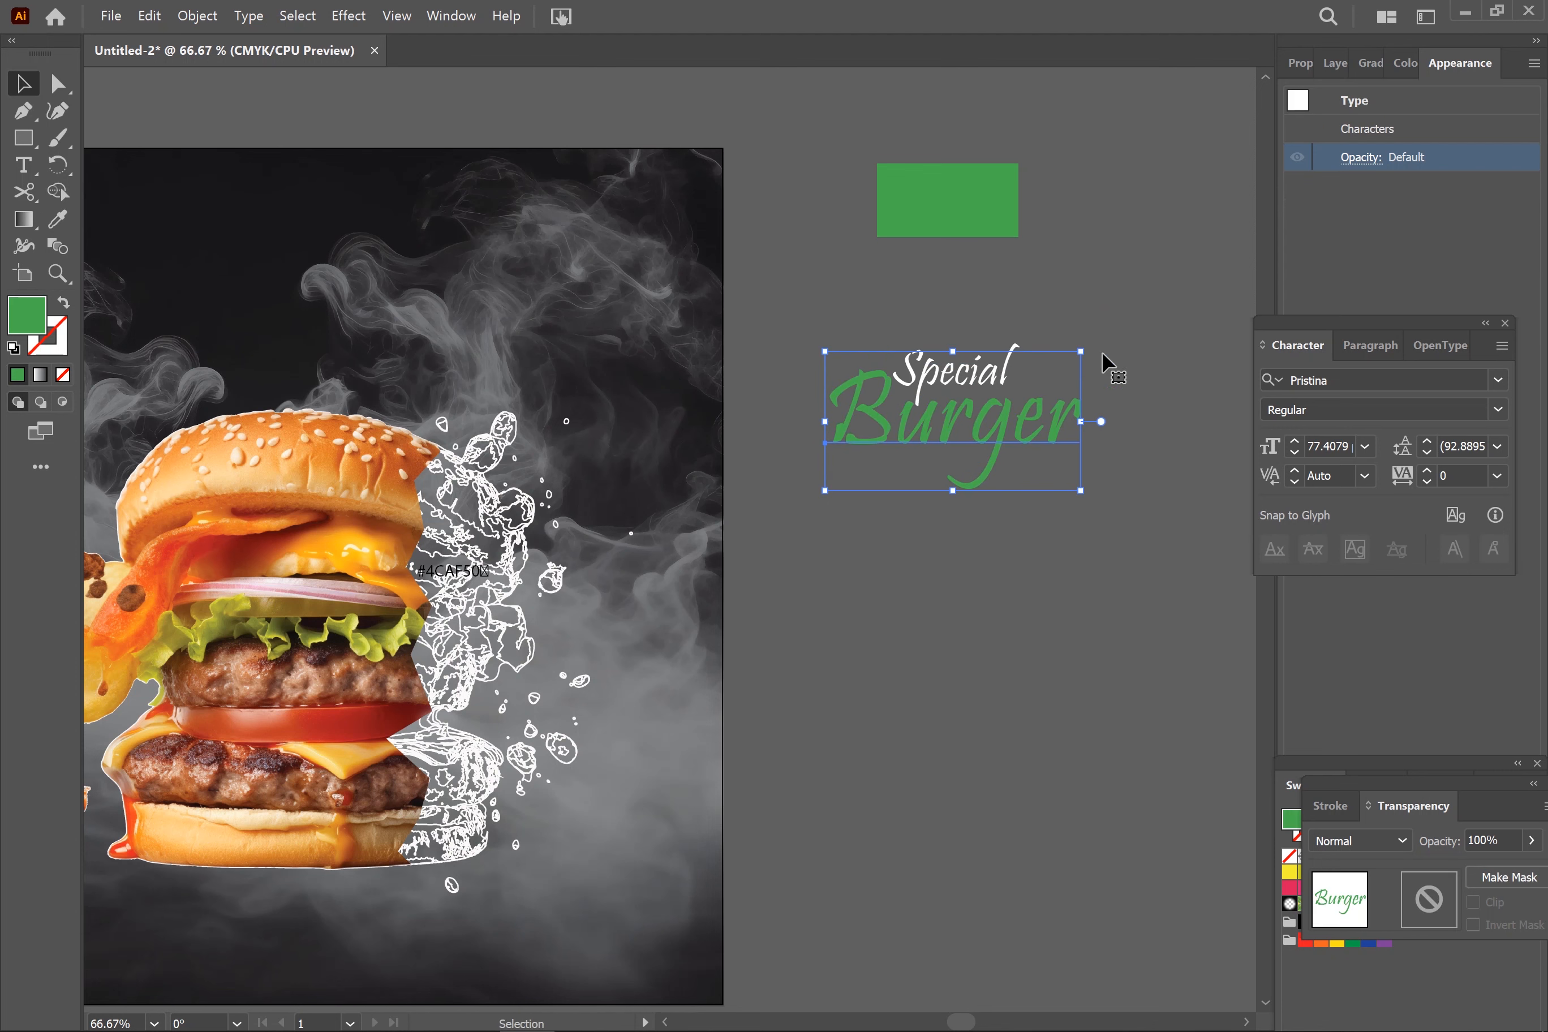
left_click(1158, 275)
Open the Grunge brushes vector pack library and enlarge it so all its brushes are shown.
left_click(545, 351)
left_click(1185, 836)
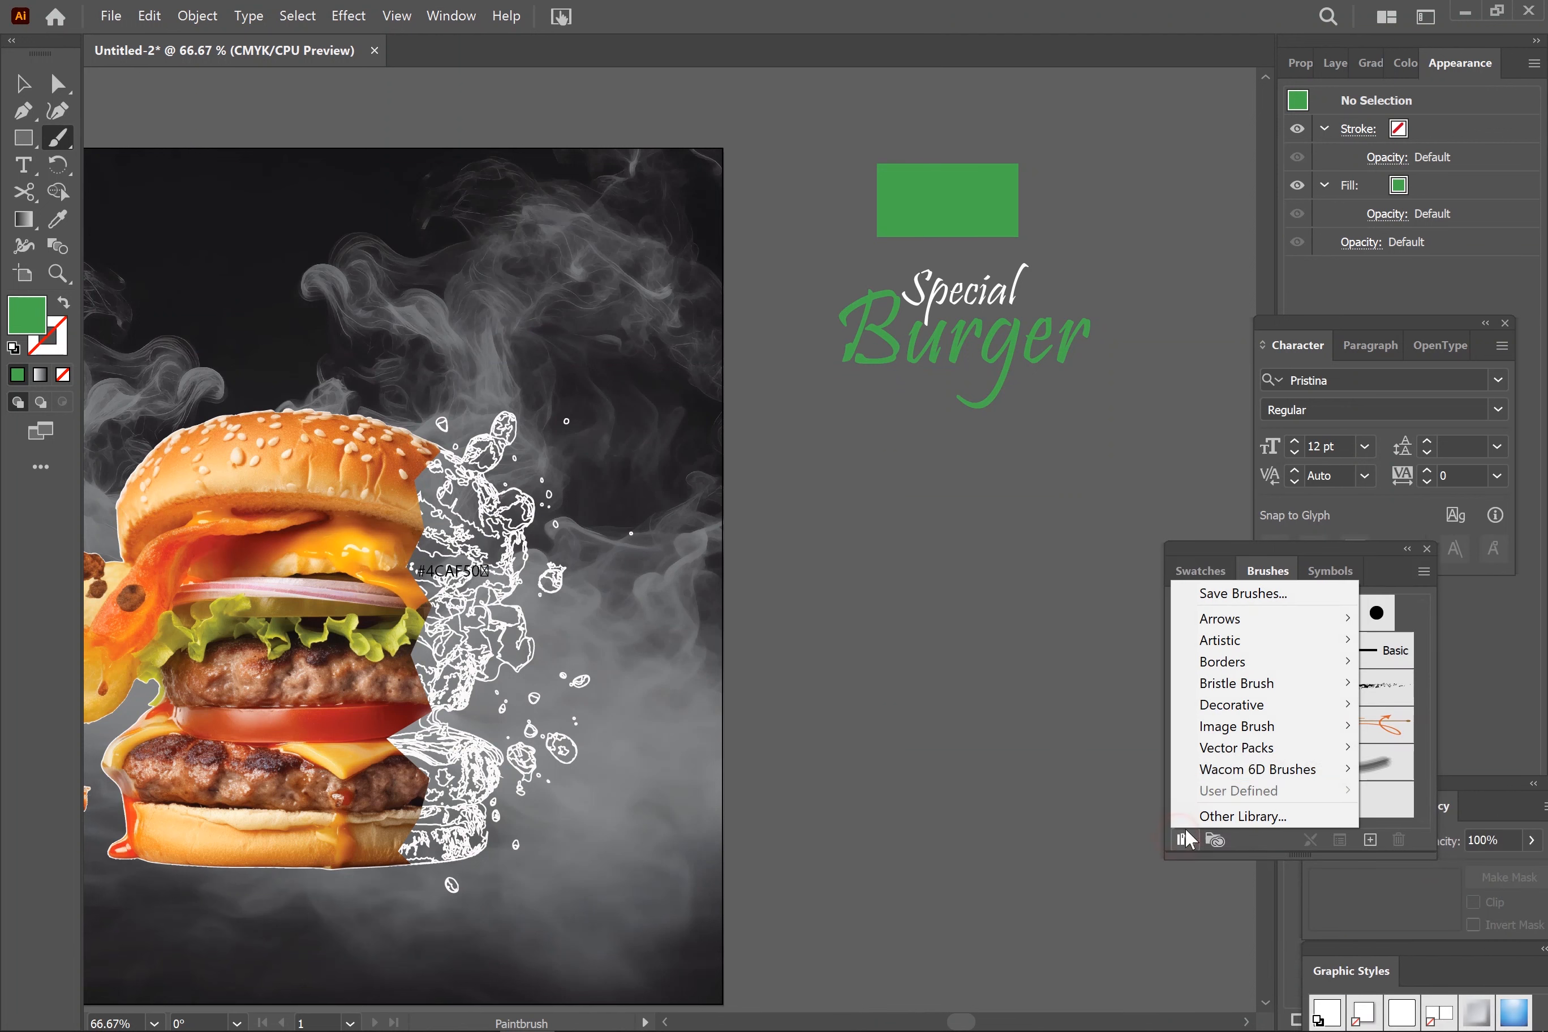
mouse_move(1227, 750)
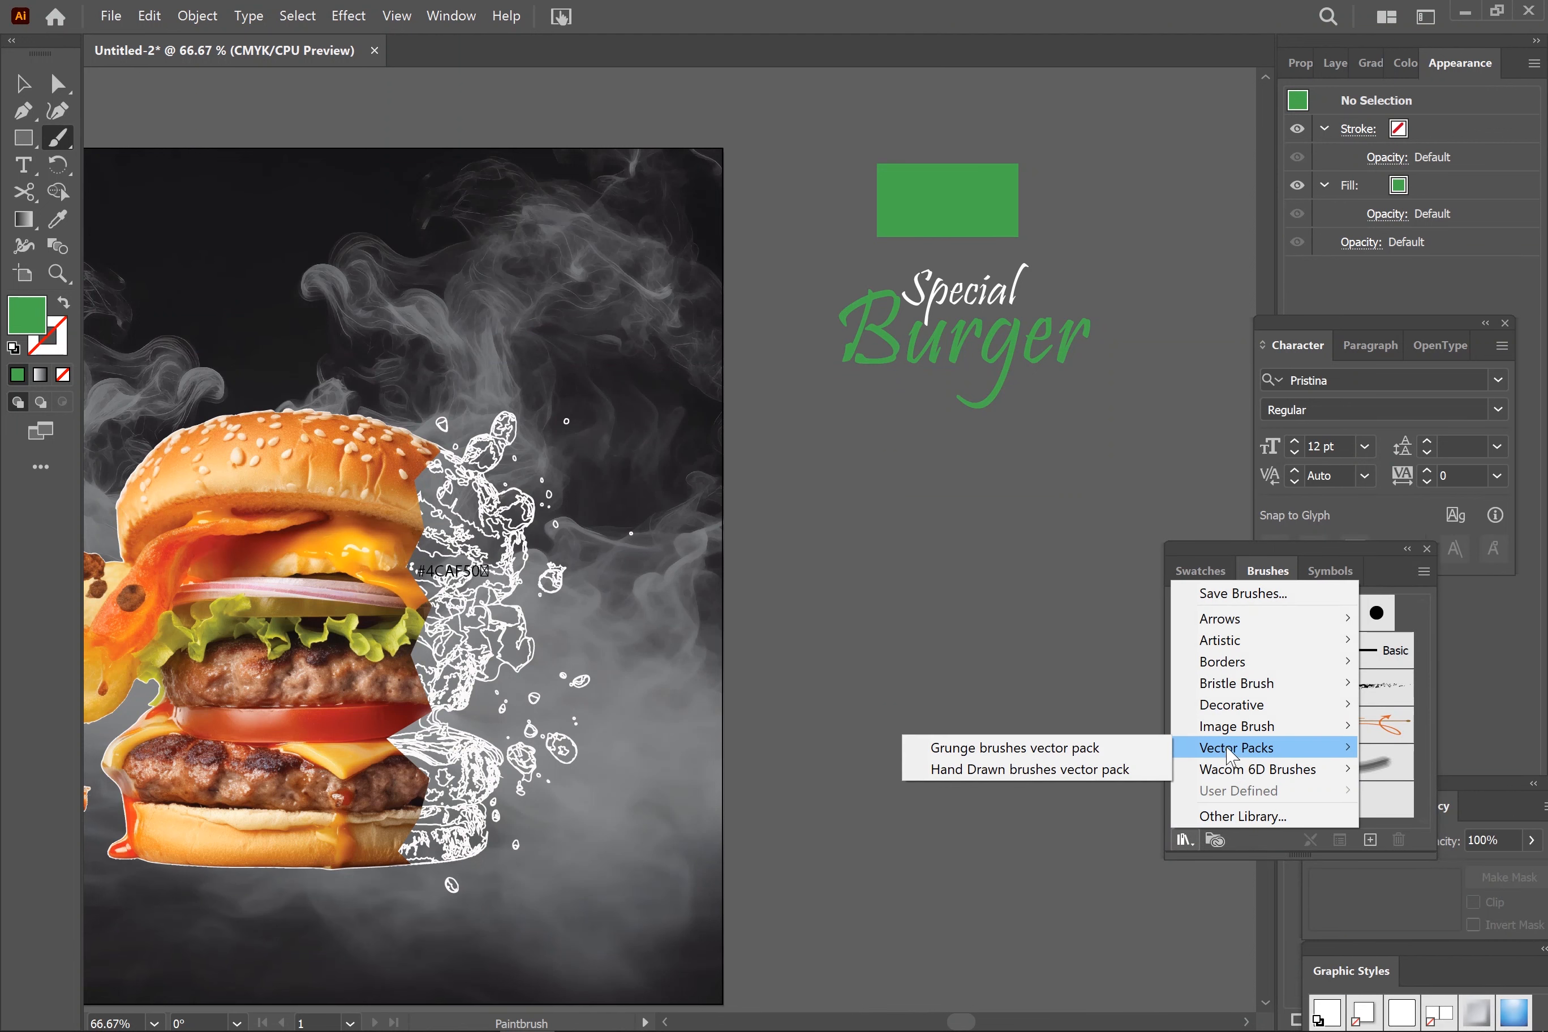
left_click(1079, 751)
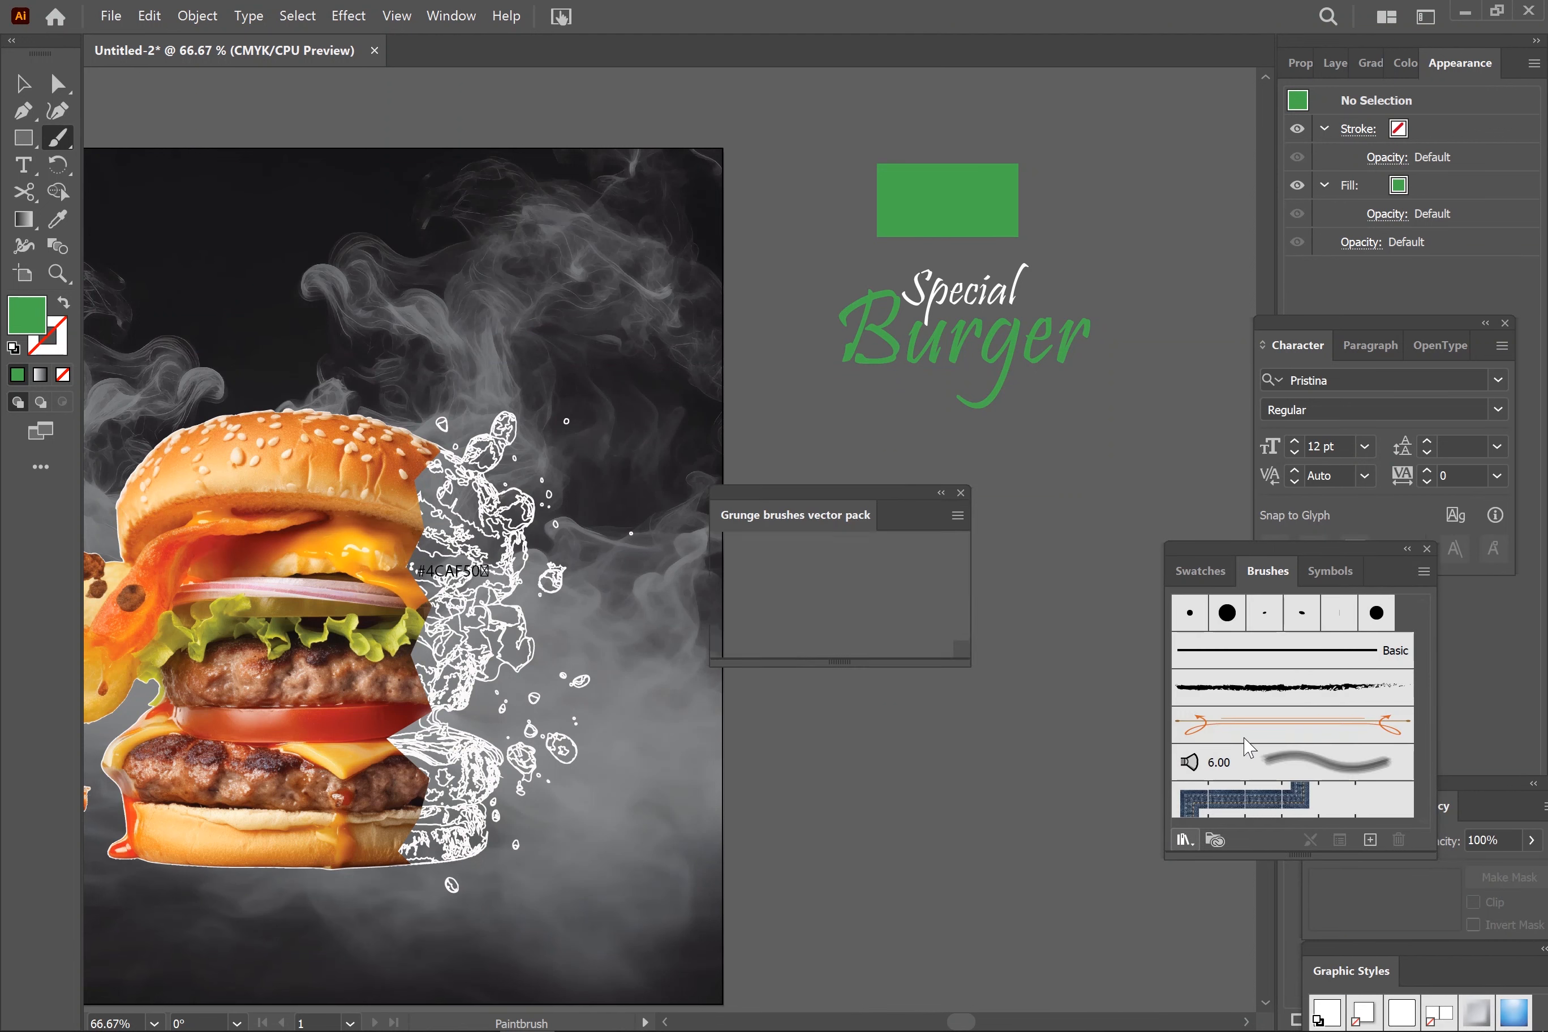
mouse_move(902, 497)
left_mouse_down()
mouse_move(1120, 455)
mouse_move(1234, 314)
mouse_move(1211, 347)
left_mouse_up()
left_click(1426, 549)
scroll(1237, 409, "up", 3)
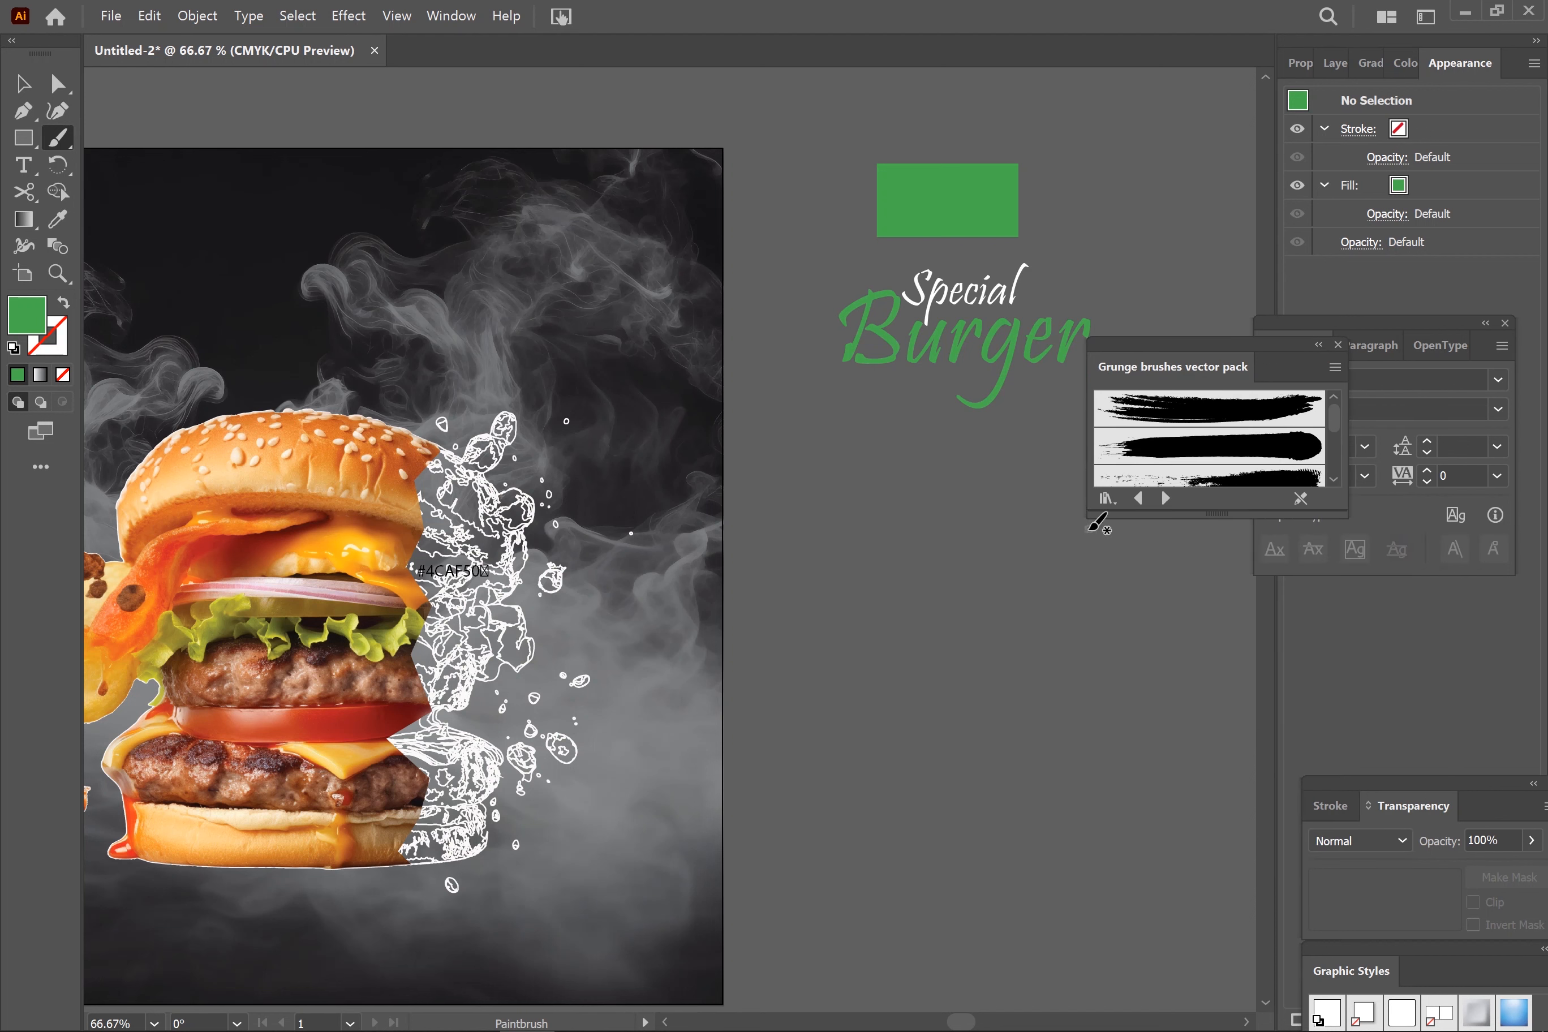
left_click_drag(1216, 516, 1247, 787)
Try out the last grunge brush with a short horizontal stroke below "Burger".
left_click(1239, 641)
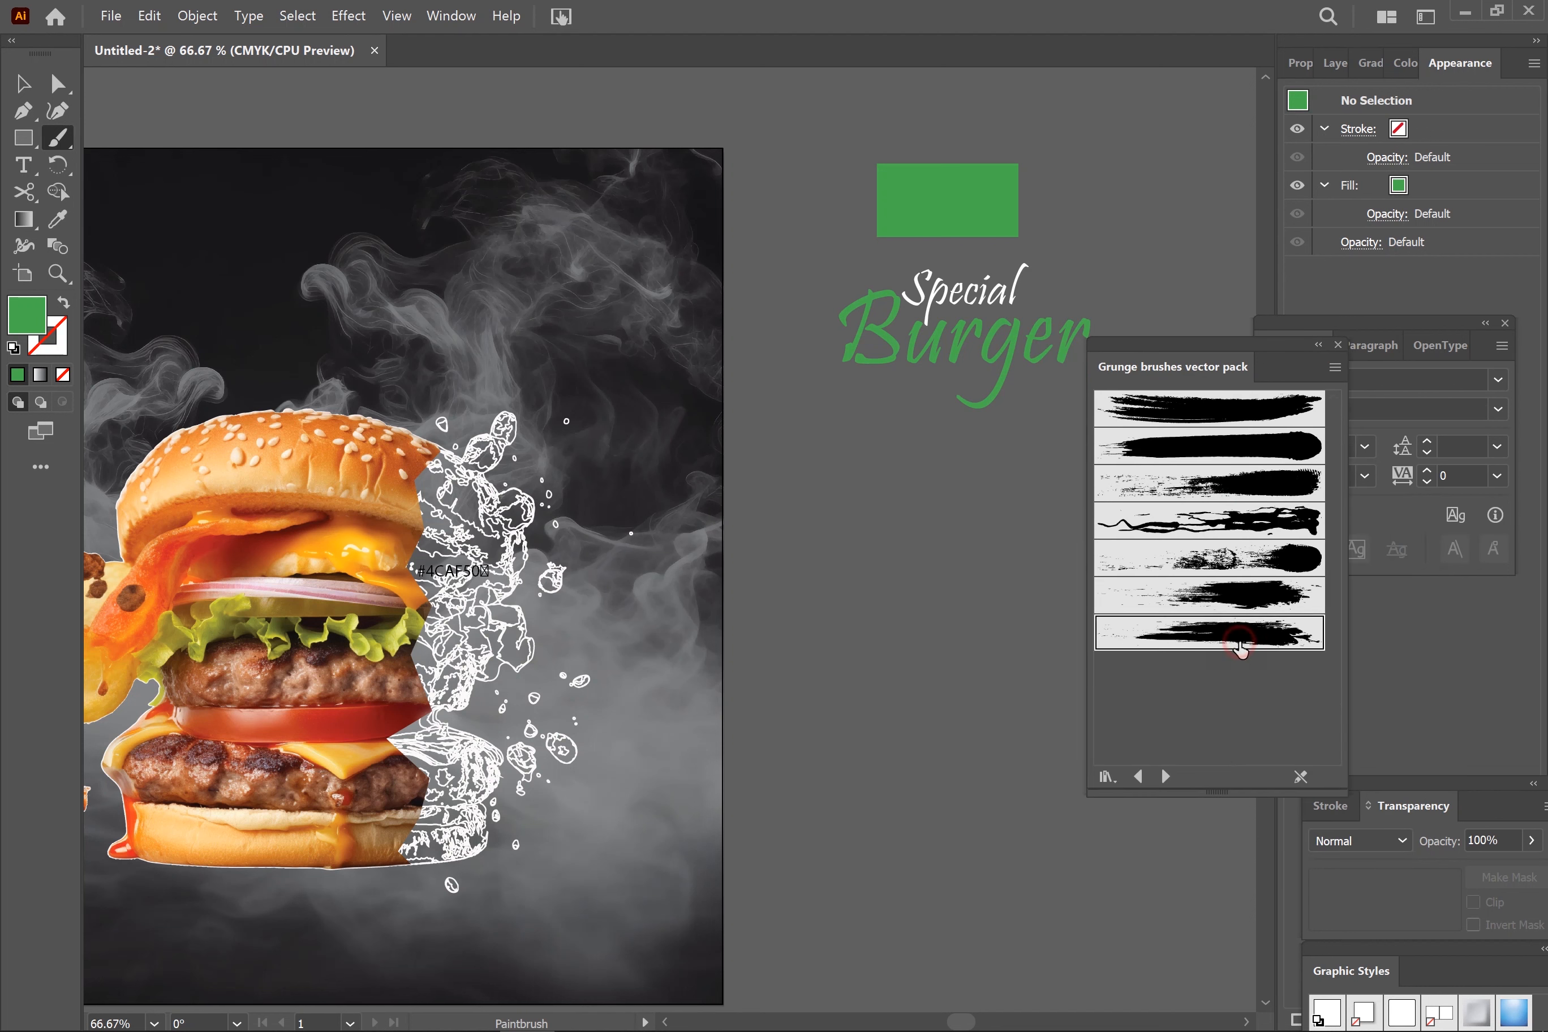
left_click_drag(921, 505, 1091, 504)
key("v")
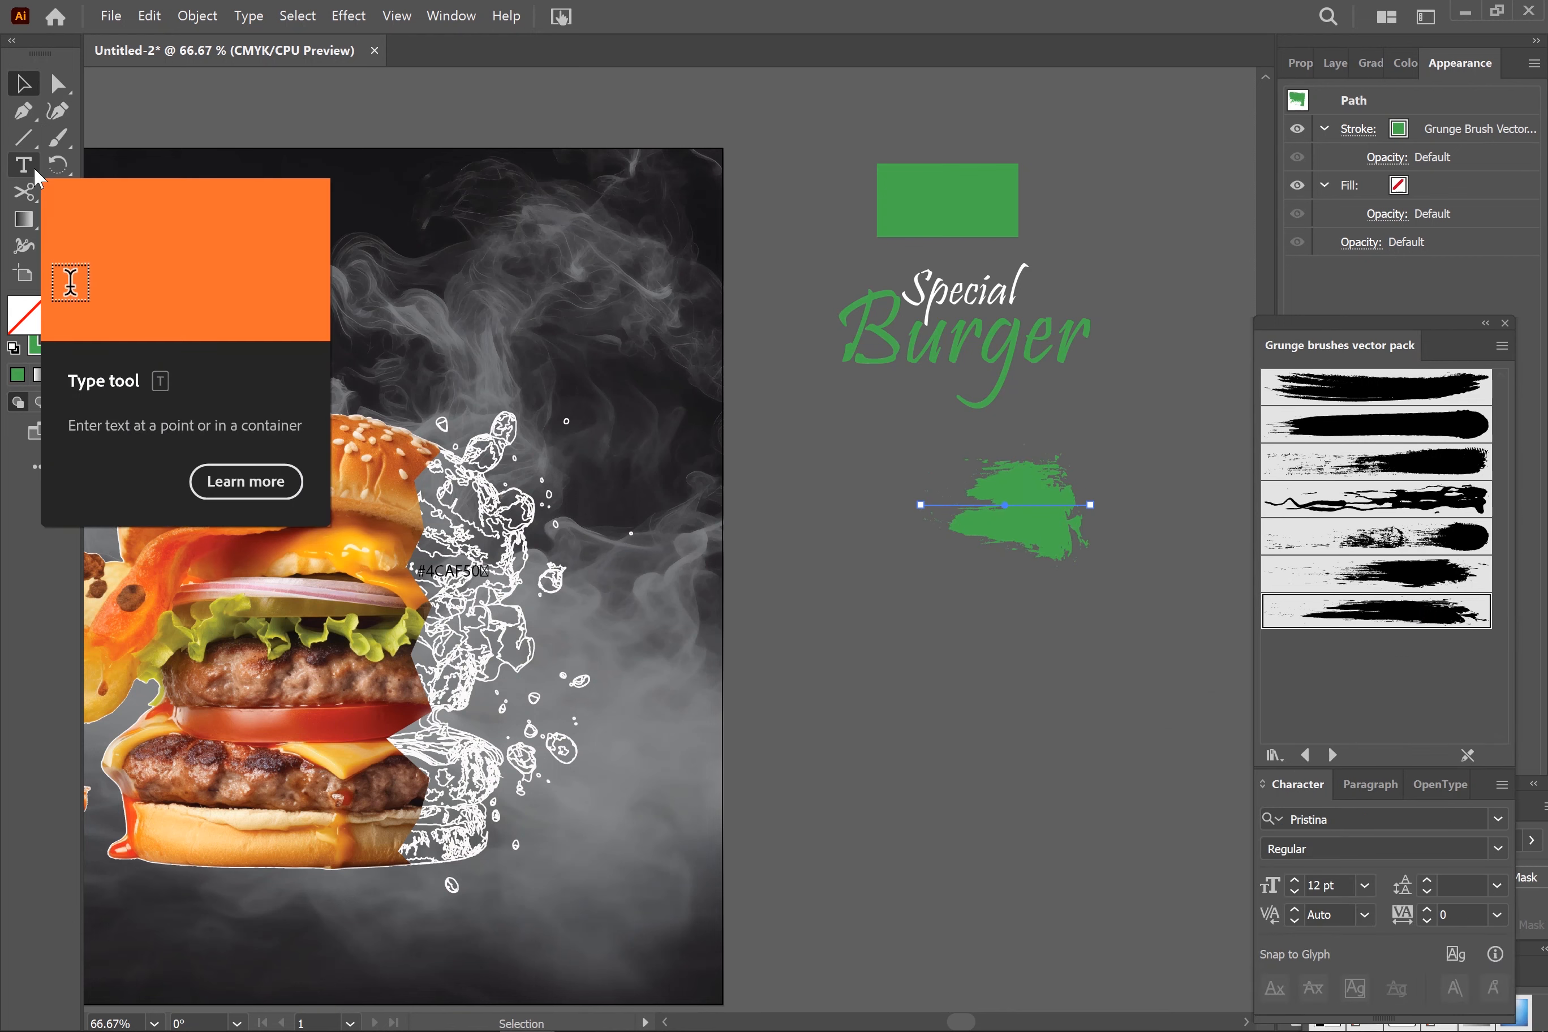
Draw a horizontal line about 386 px long with the last grunge brush and delete the short test stroke above it.
left_click(28, 138)
mouse_move(1004, 673)
left_mouse_down()
mouse_move(1289, 677)
mouse_move(1164, 694)
mouse_move(1202, 674)
left_mouse_up()
left_click(1378, 616)
left_click(27, 84)
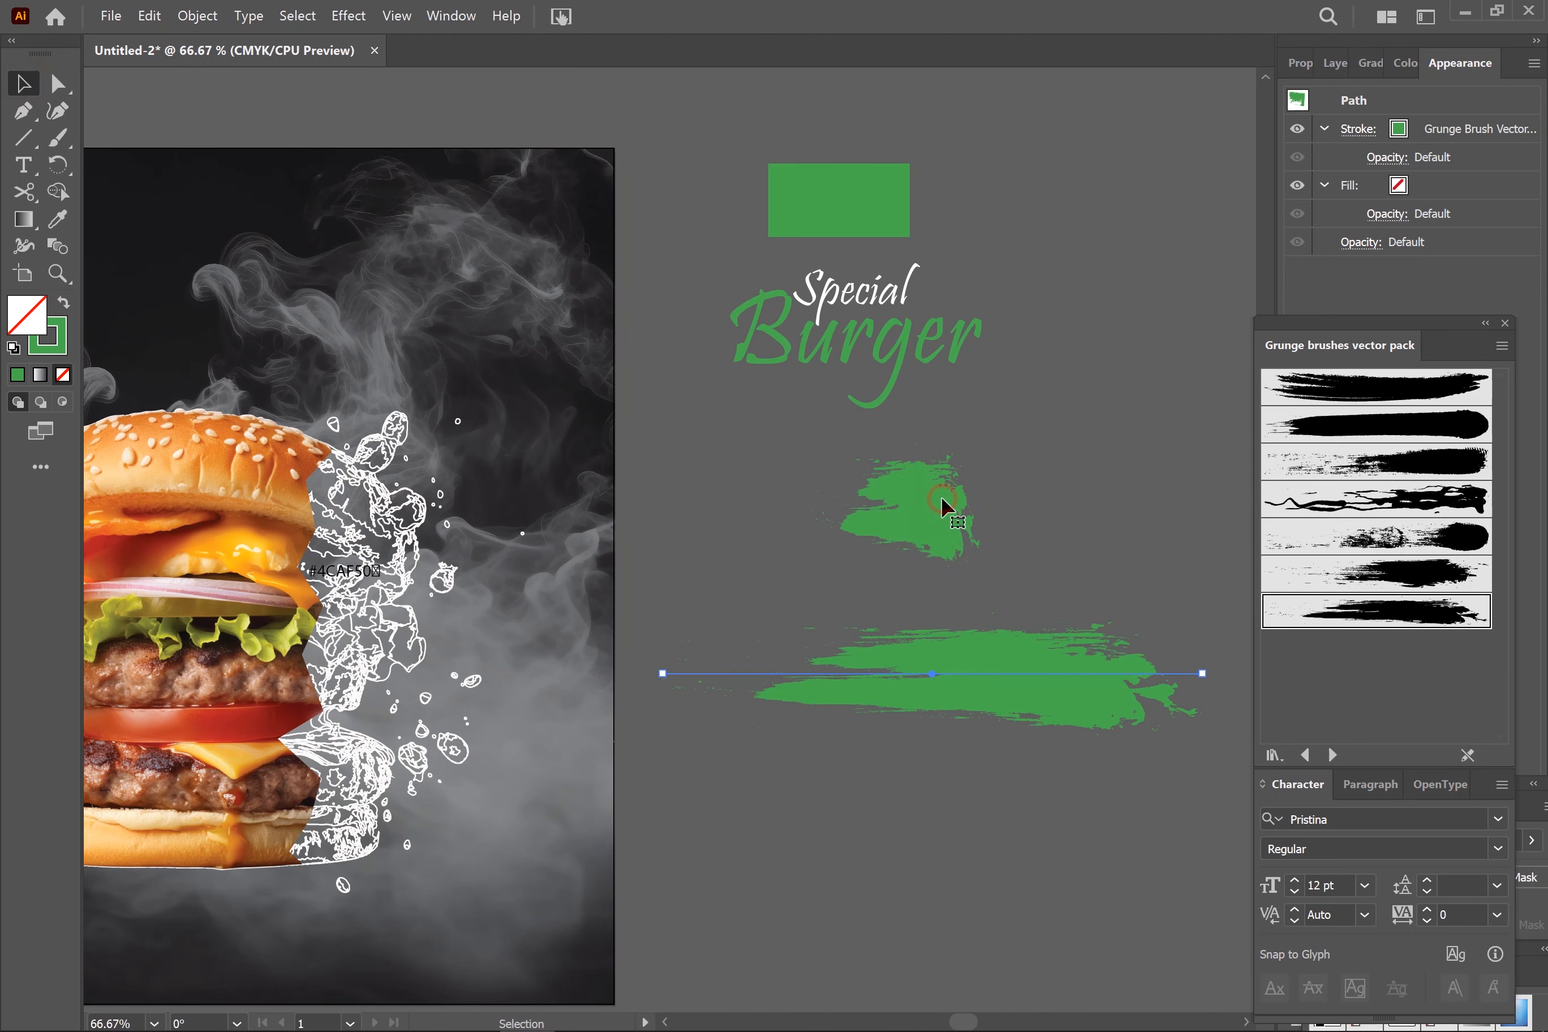
left_click(941, 496)
key("Delete")
Expand the appearance of the long grunge stroke into editable filled shapes.
left_click(1014, 722)
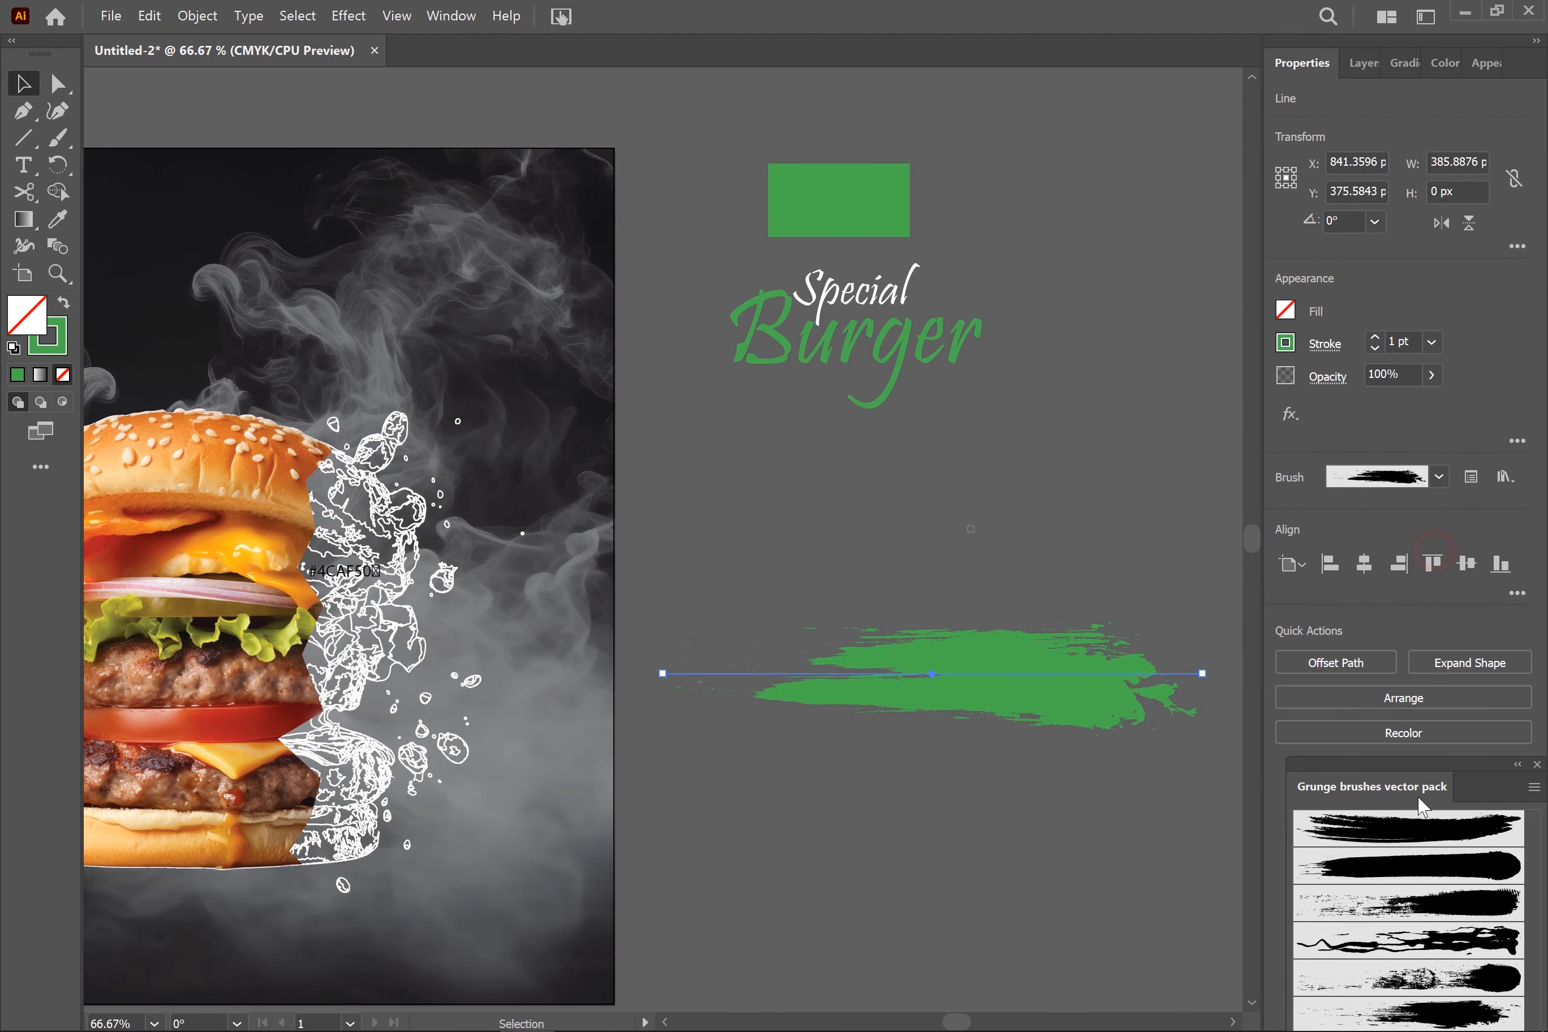
left_click(1101, 619)
left_click(1072, 682)
left_click(1508, 666)
left_click(1092, 749)
left_click(1038, 703)
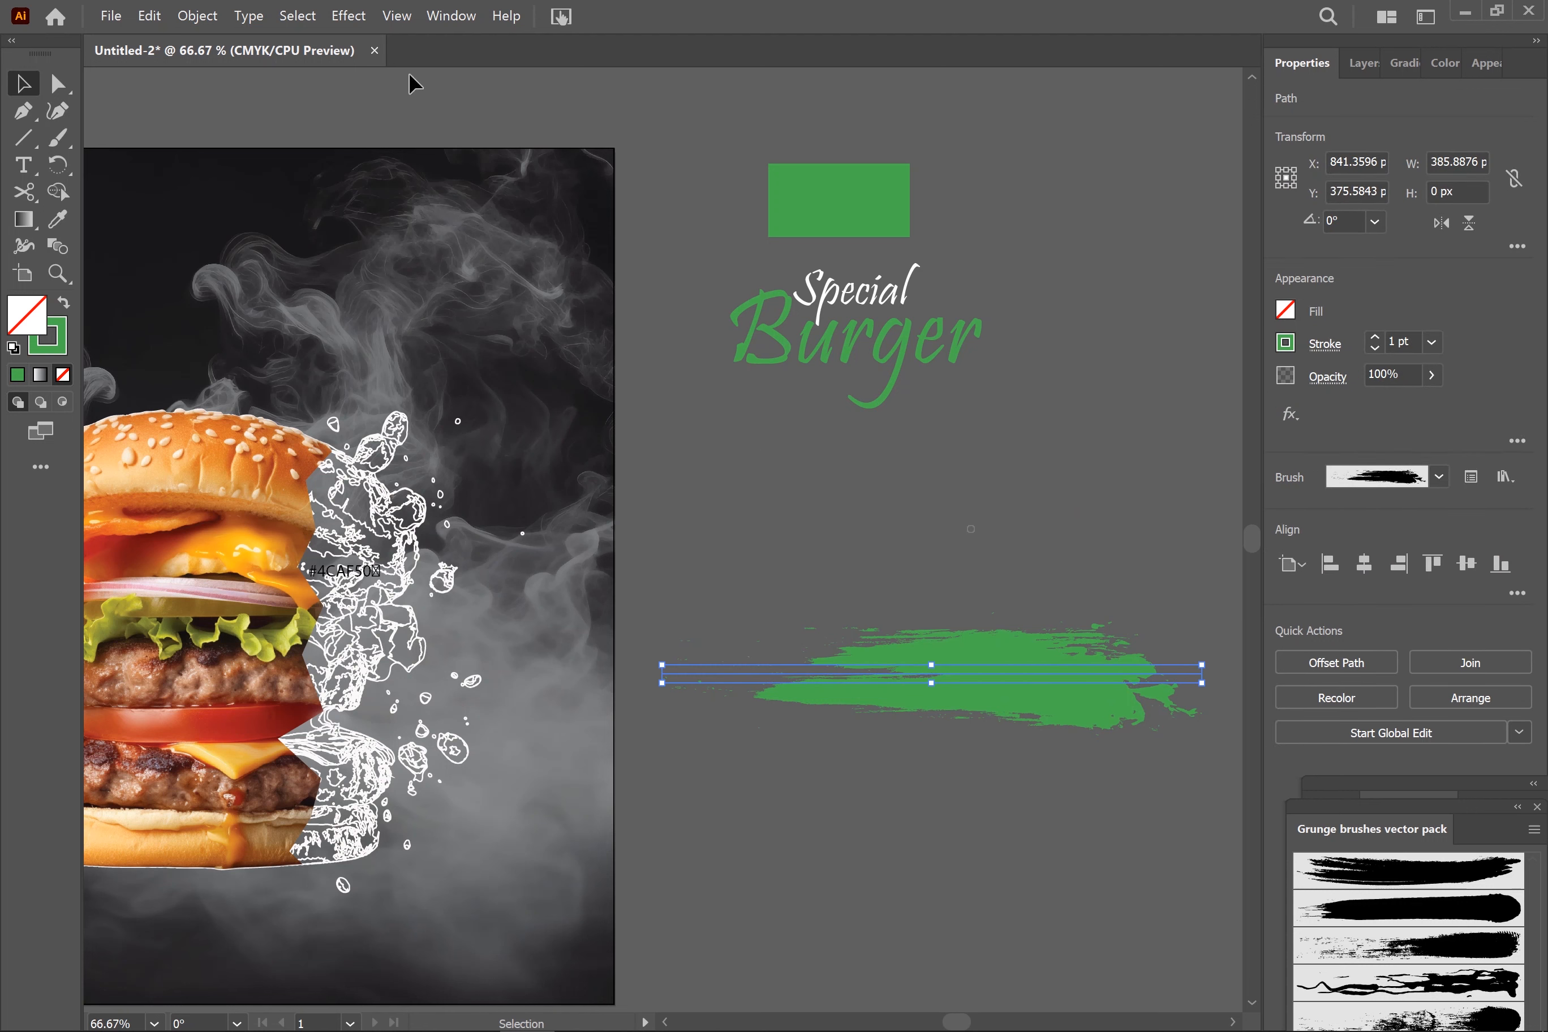
left_click(197, 16)
left_click(258, 262)
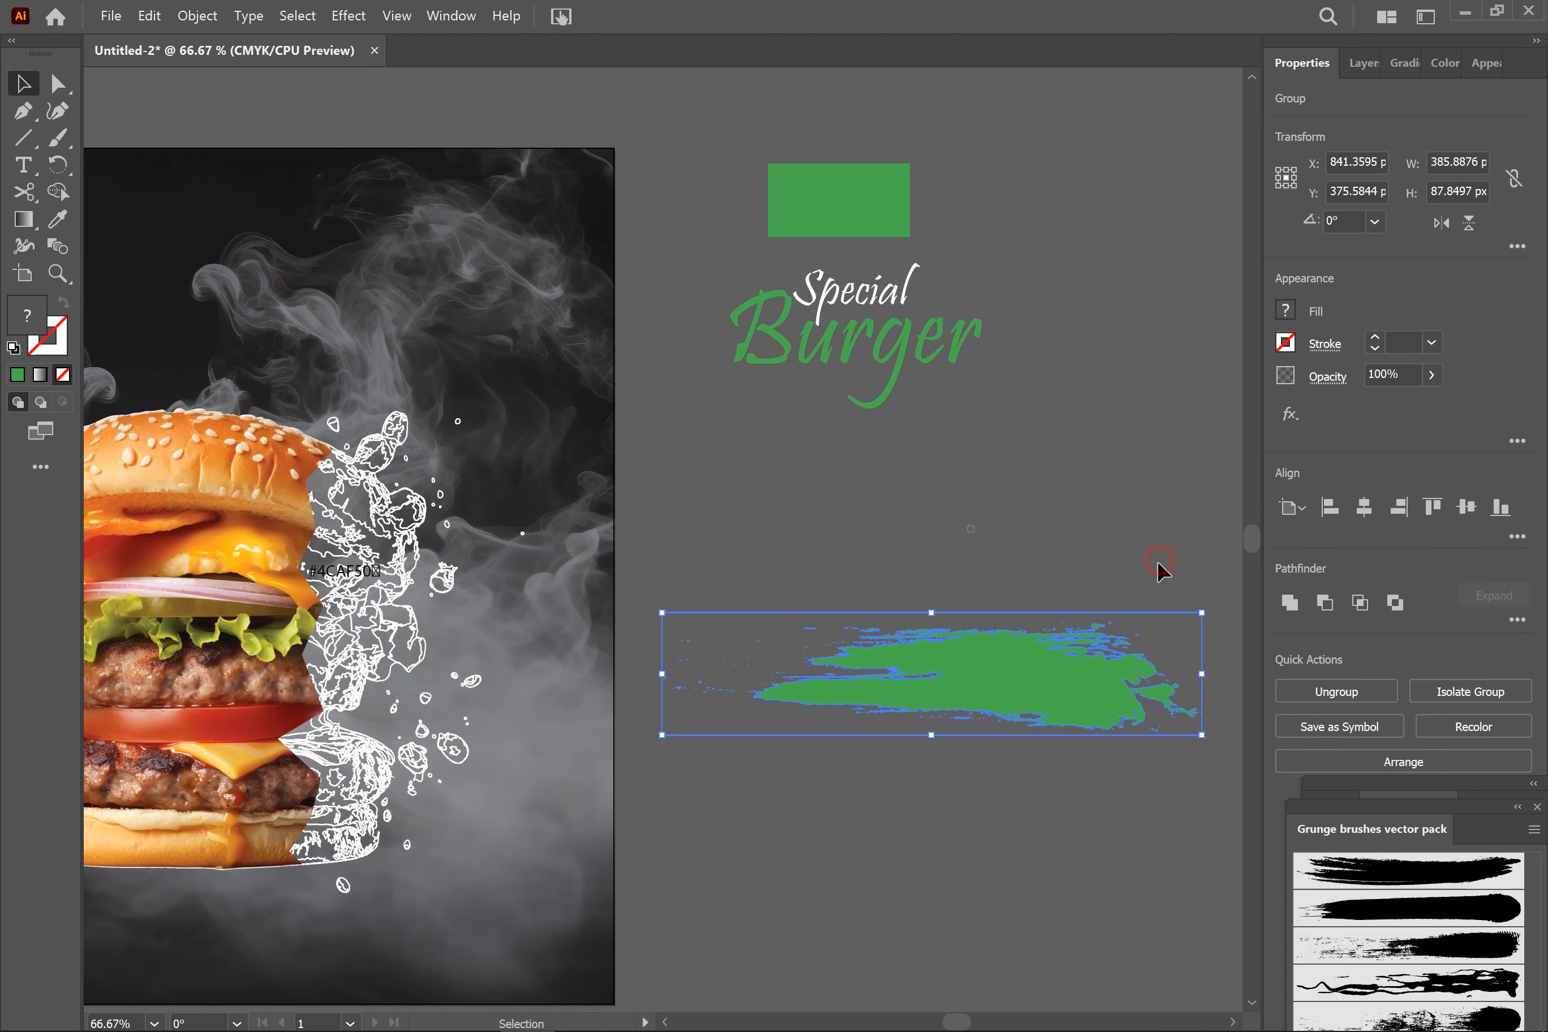
Ungroup the expanded grunge stroke.
left_click(1088, 801)
left_click(1050, 686)
left_click(1329, 691)
left_click(754, 647)
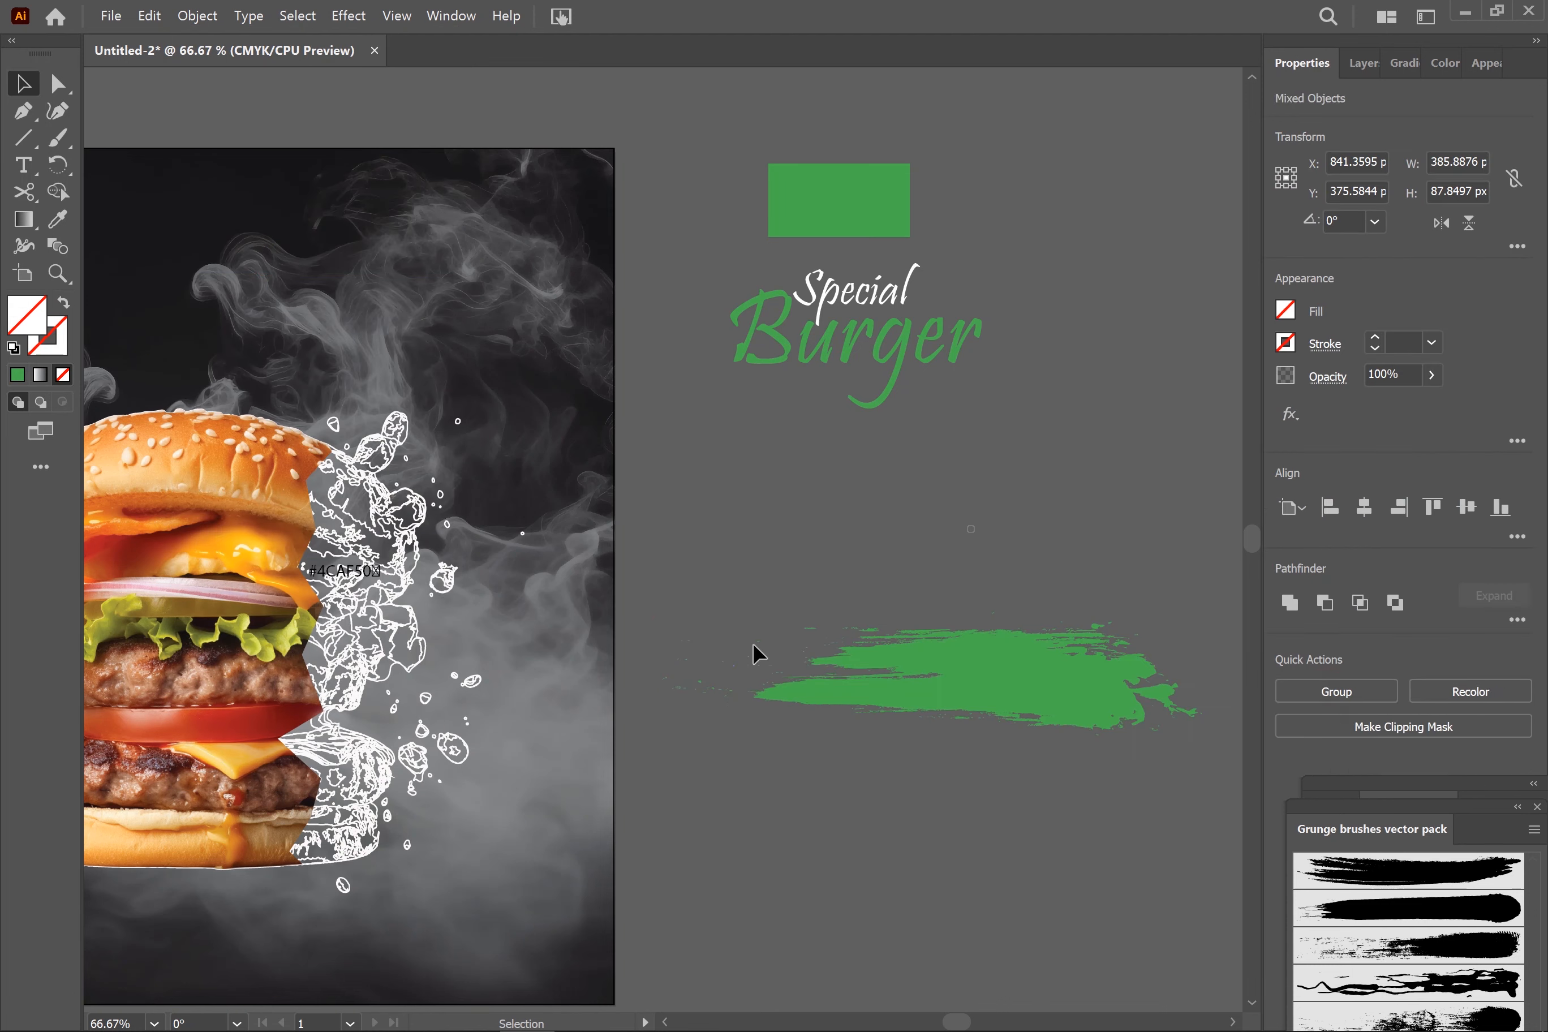
left_click_drag(649, 606, 741, 752)
left_click(833, 615)
left_click(1060, 513)
Release the compound path of the grunge stroke into separate pieces.
left_click(1096, 672)
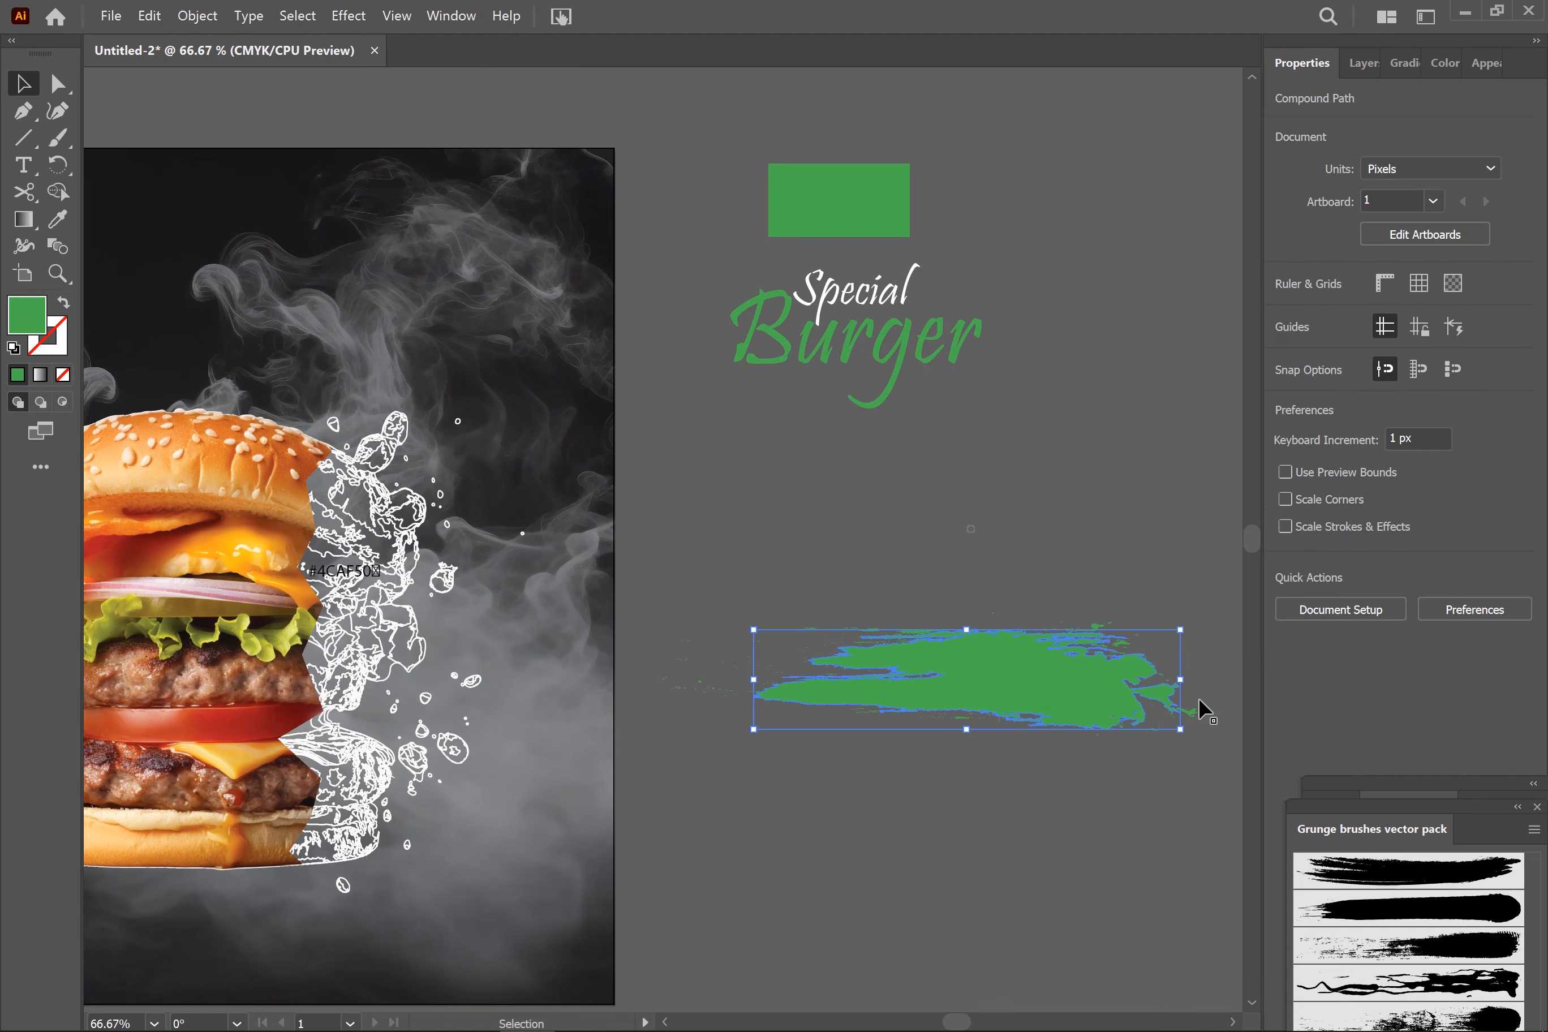
left_click(1380, 607)
mouse_move(660, 633)
left_mouse_down()
mouse_move(750, 760)
mouse_move(1244, 654)
left_mouse_up()
right_click(1244, 654)
left_click(1030, 791)
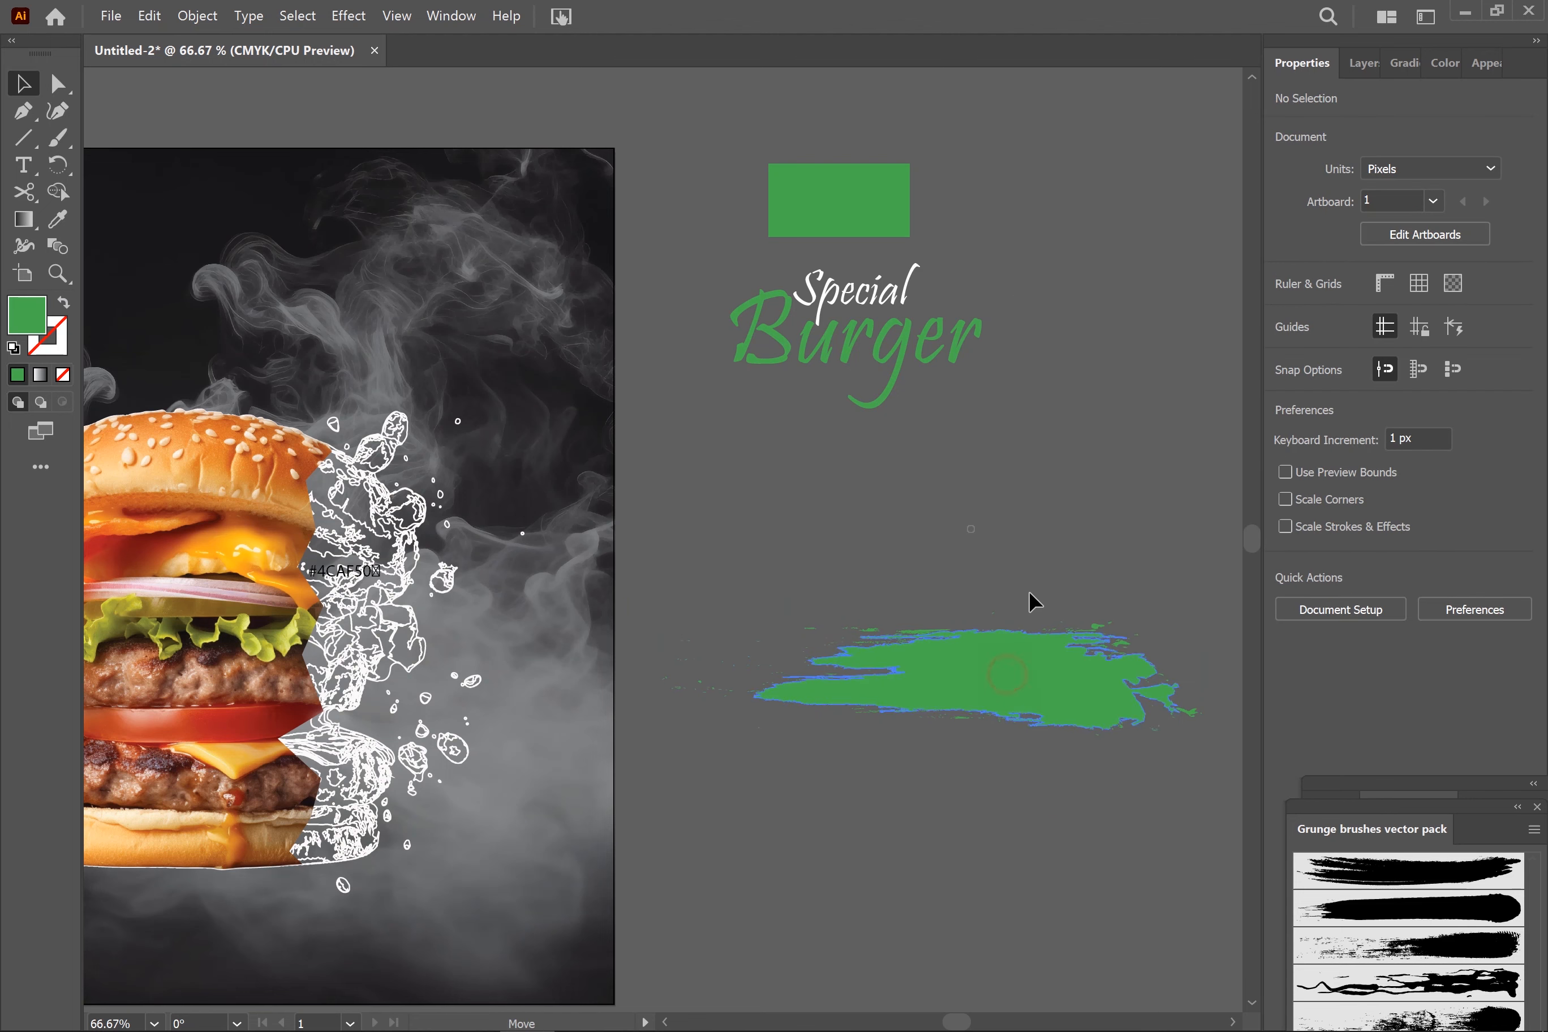
Move the main brush shape up towards the title text and delete the loose fragments left behind.
left_click_drag(1030, 682, 1030, 536)
left_click_drag(1054, 447, 1053, 447)
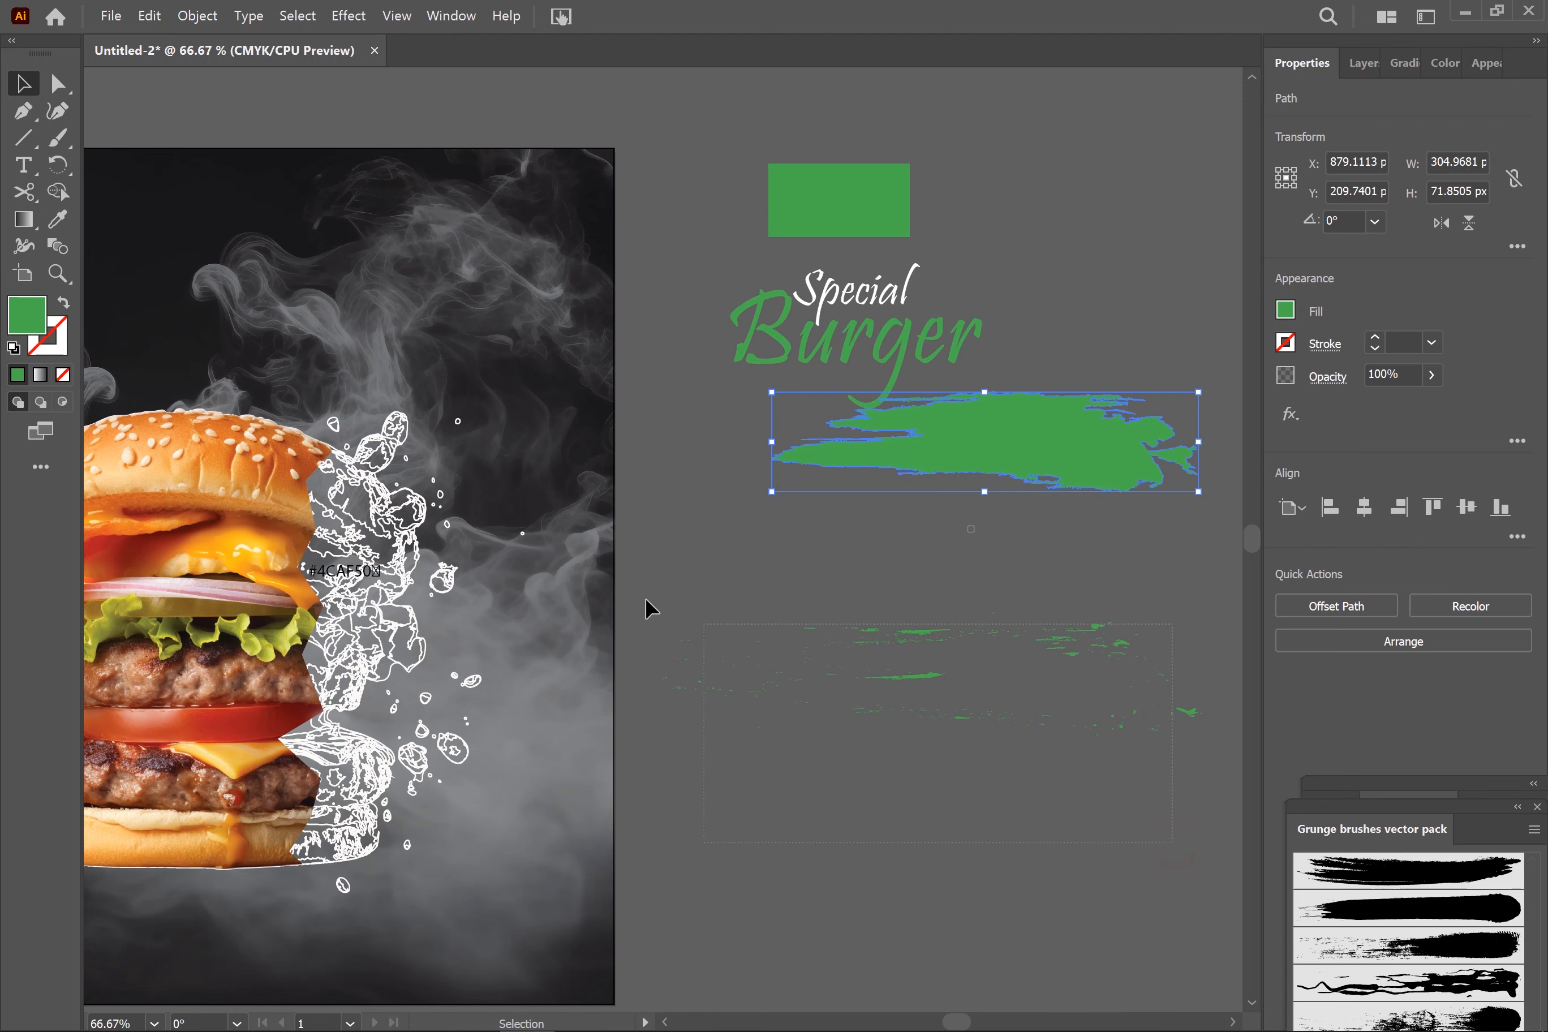
left_click_drag(675, 590, 1103, 729)
key("Delete")
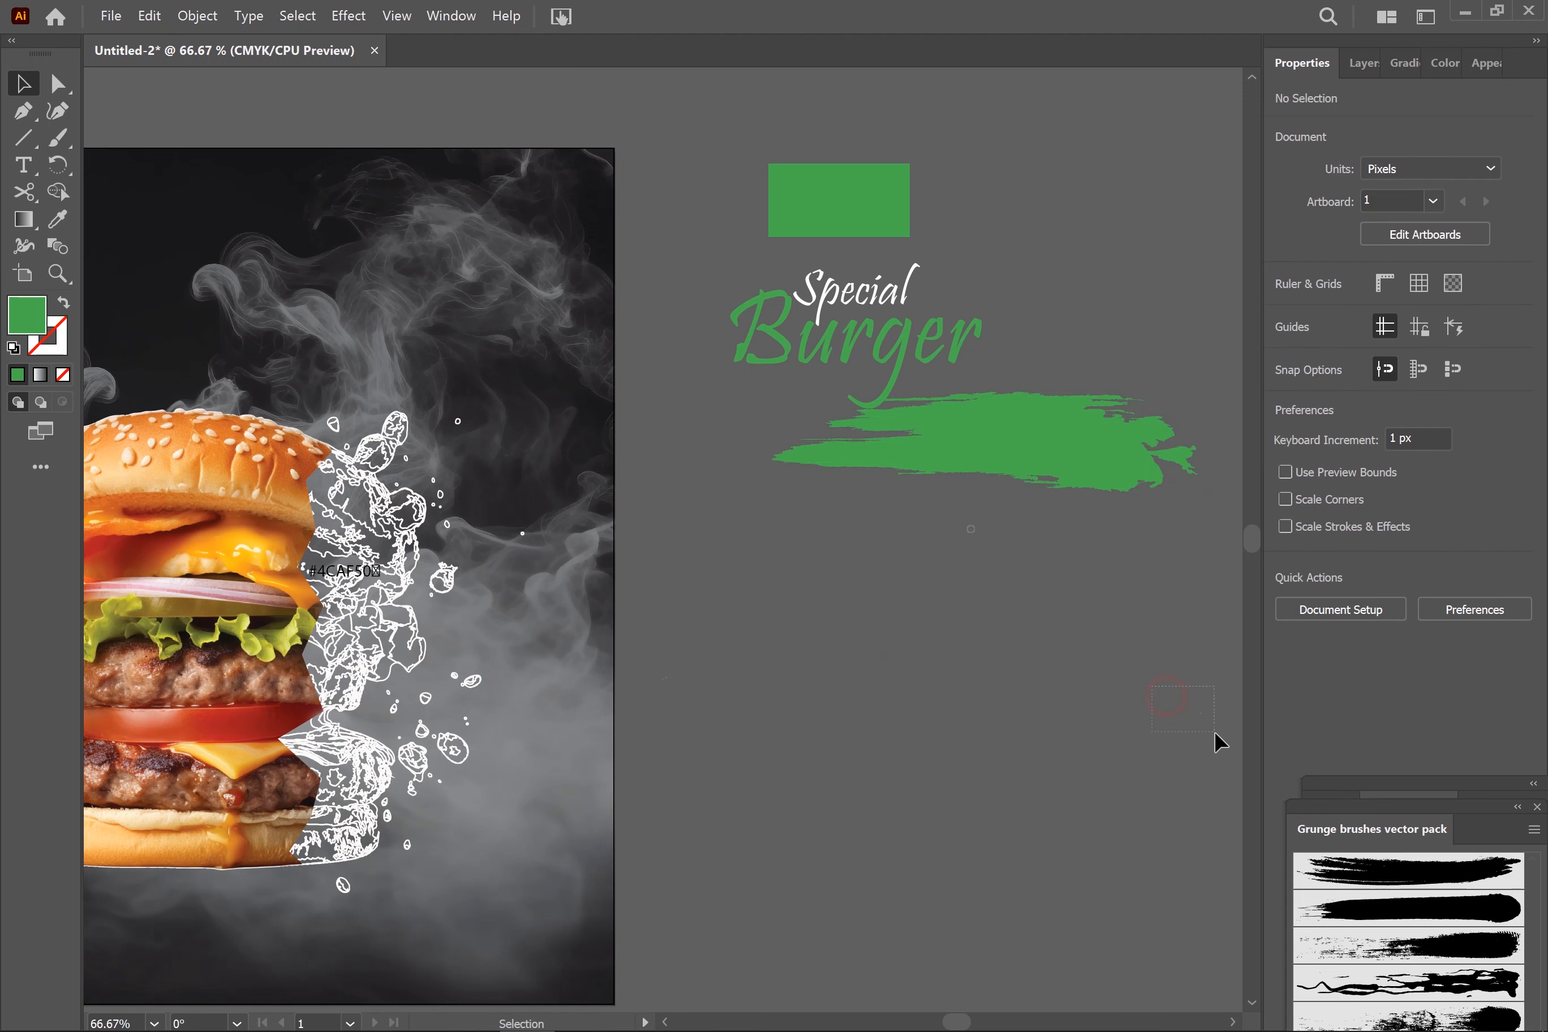
Shrink the brush shape to about 142 px wide, rotate it about 8° and place it just under "Burger".
mouse_move(1049, 453)
left_mouse_down()
mouse_move(962, 490)
mouse_move(966, 502)
left_mouse_up()
left_click_drag(1113, 438, 1035, 493)
key("ctrl+z")
mouse_move(1113, 440)
left_mouse_down()
mouse_move(1023, 501)
mouse_move(866, 500)
mouse_move(899, 438)
mouse_move(981, 453)
left_mouse_up()
left_click_drag(899, 430, 912, 392)
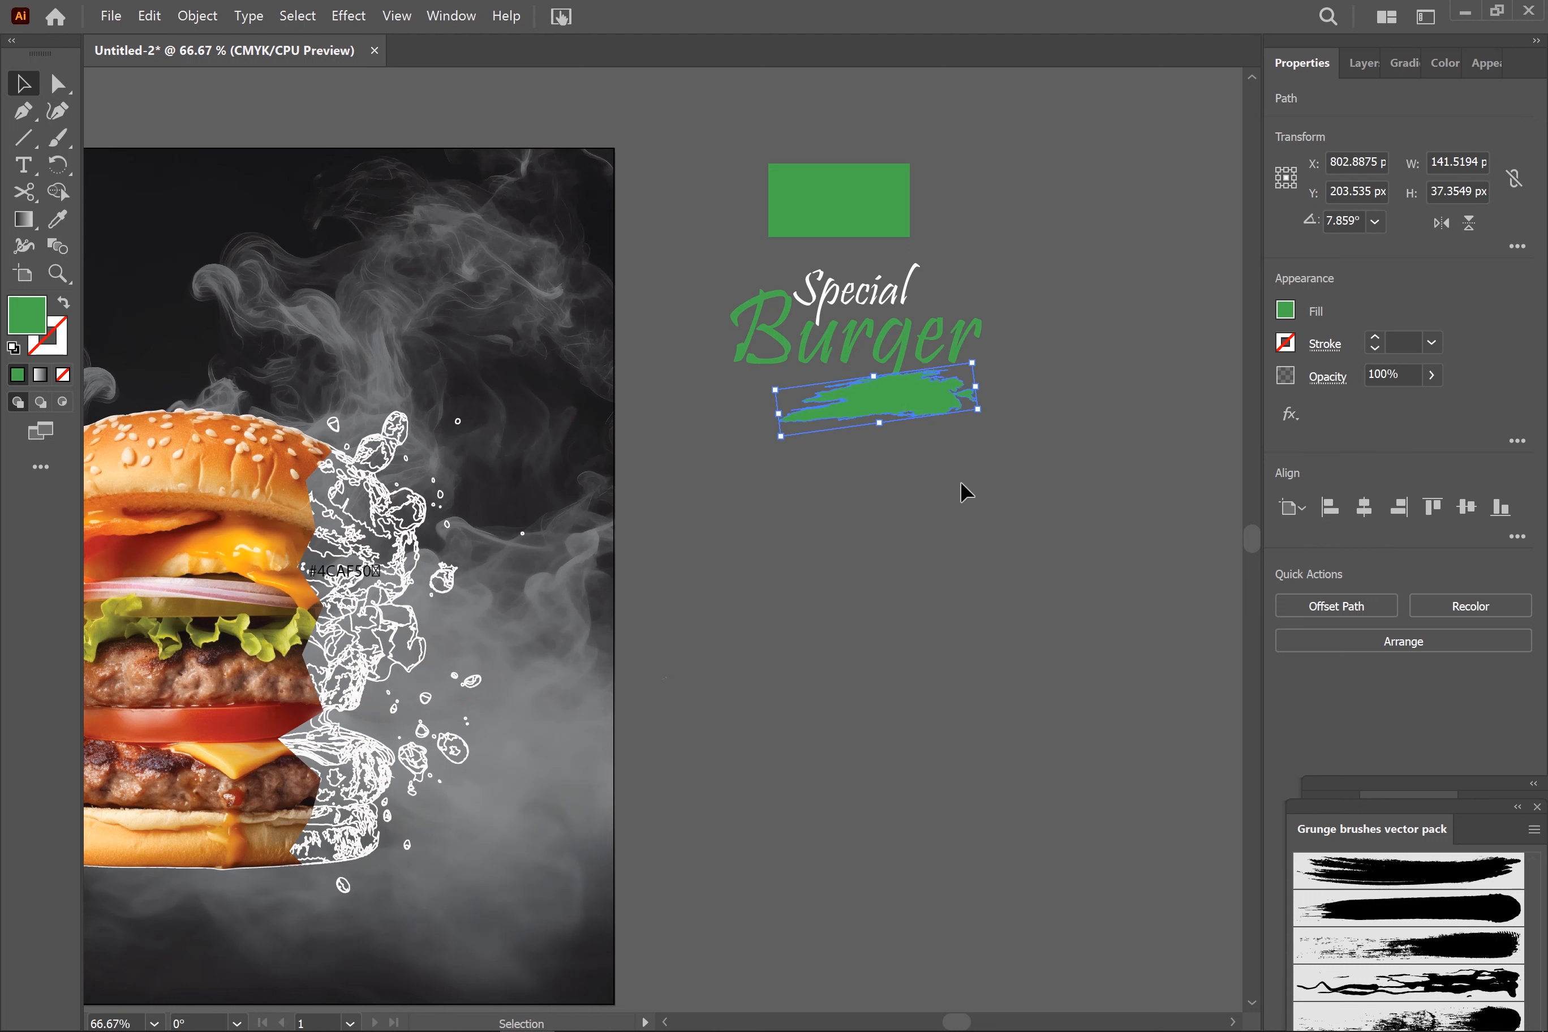
left_click(1173, 447)
Fill the "Burger" text with white.
left_click(916, 341)
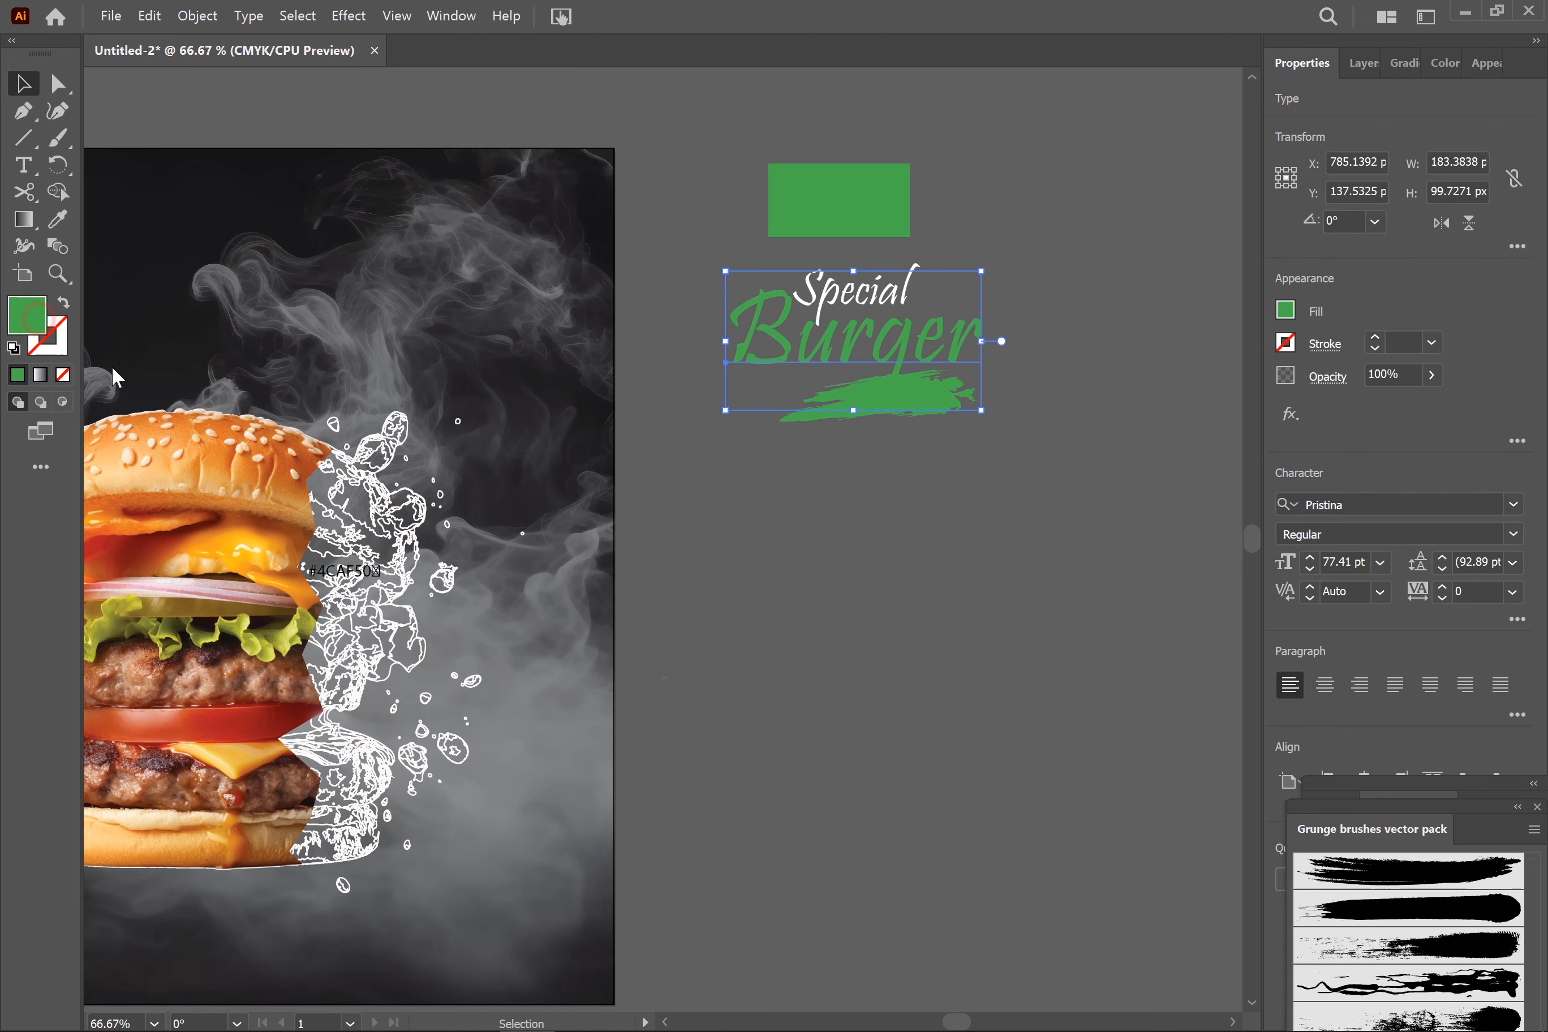
double_click(26, 314)
left_click_drag(823, 311, 665, 196)
left_click(1191, 230)
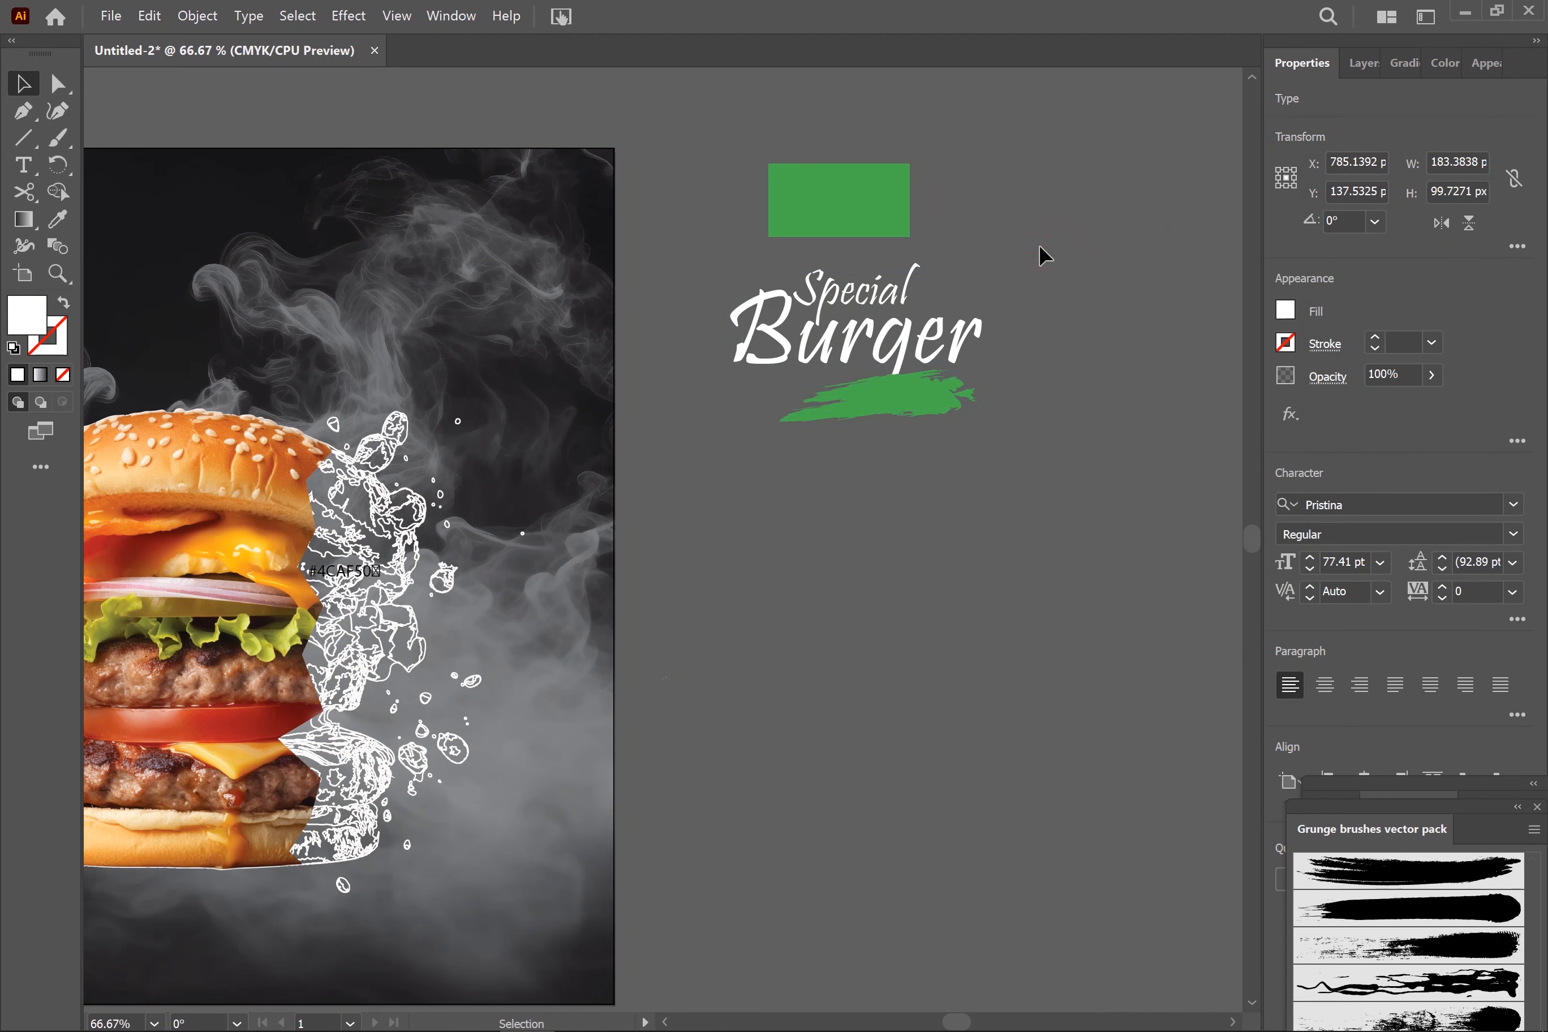
left_click(1039, 253)
Colour the "Special" text with the green sampled from the rectangle.
left_click(1364, 63)
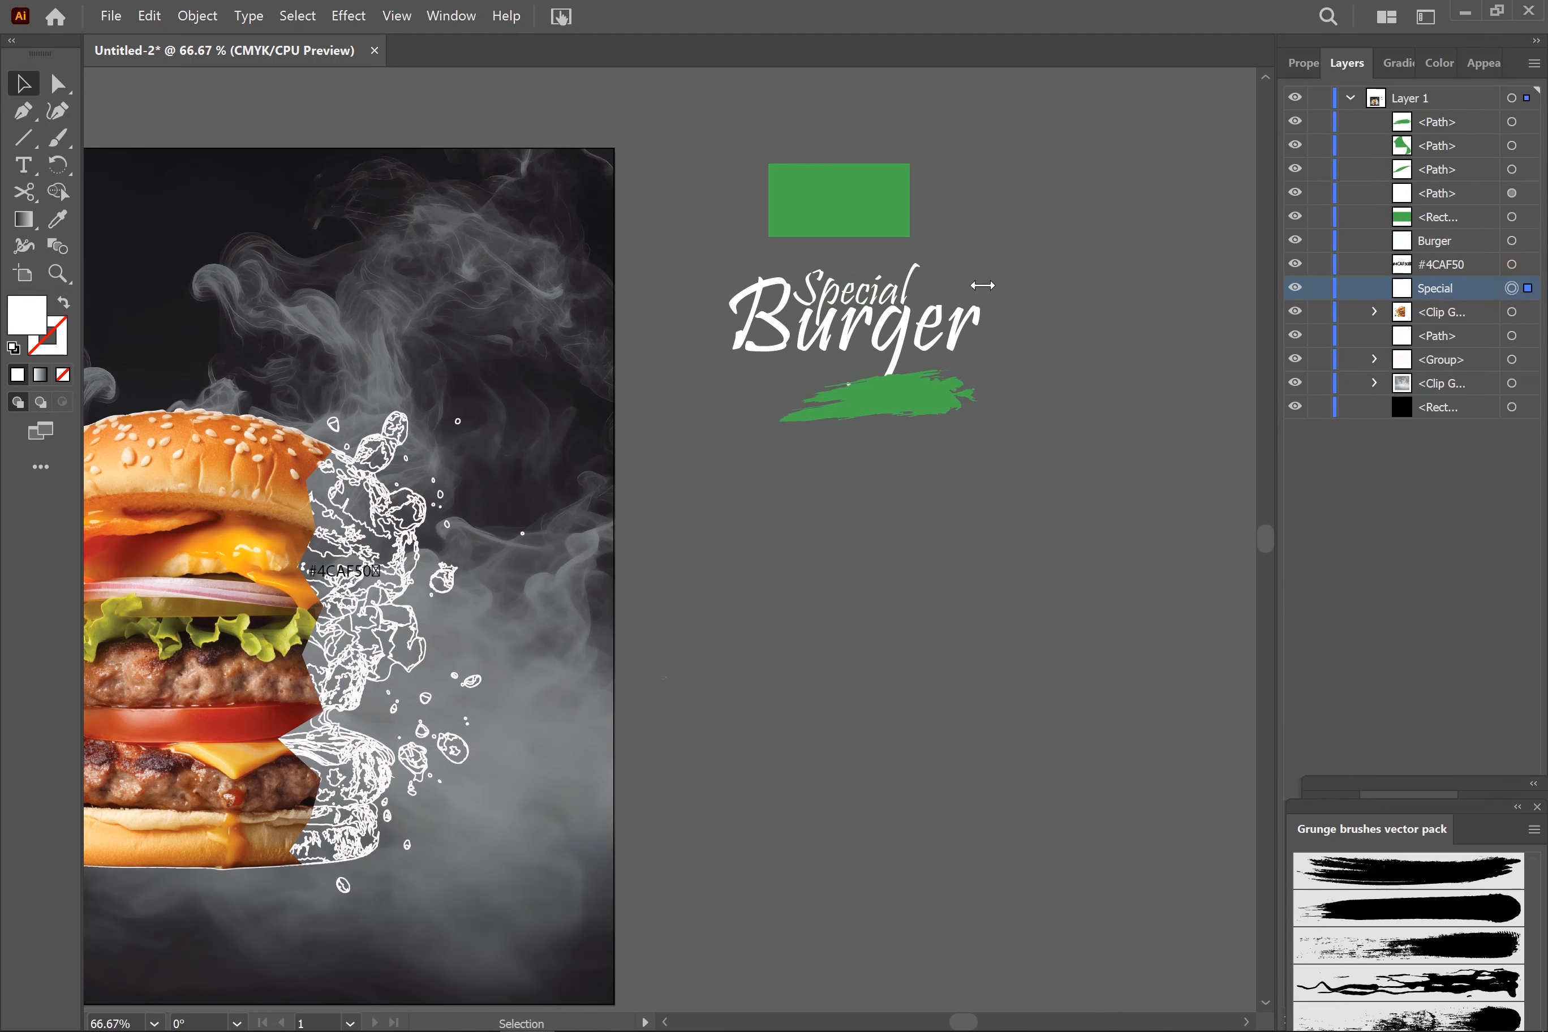
key("i")
left_click(803, 205)
key("v")
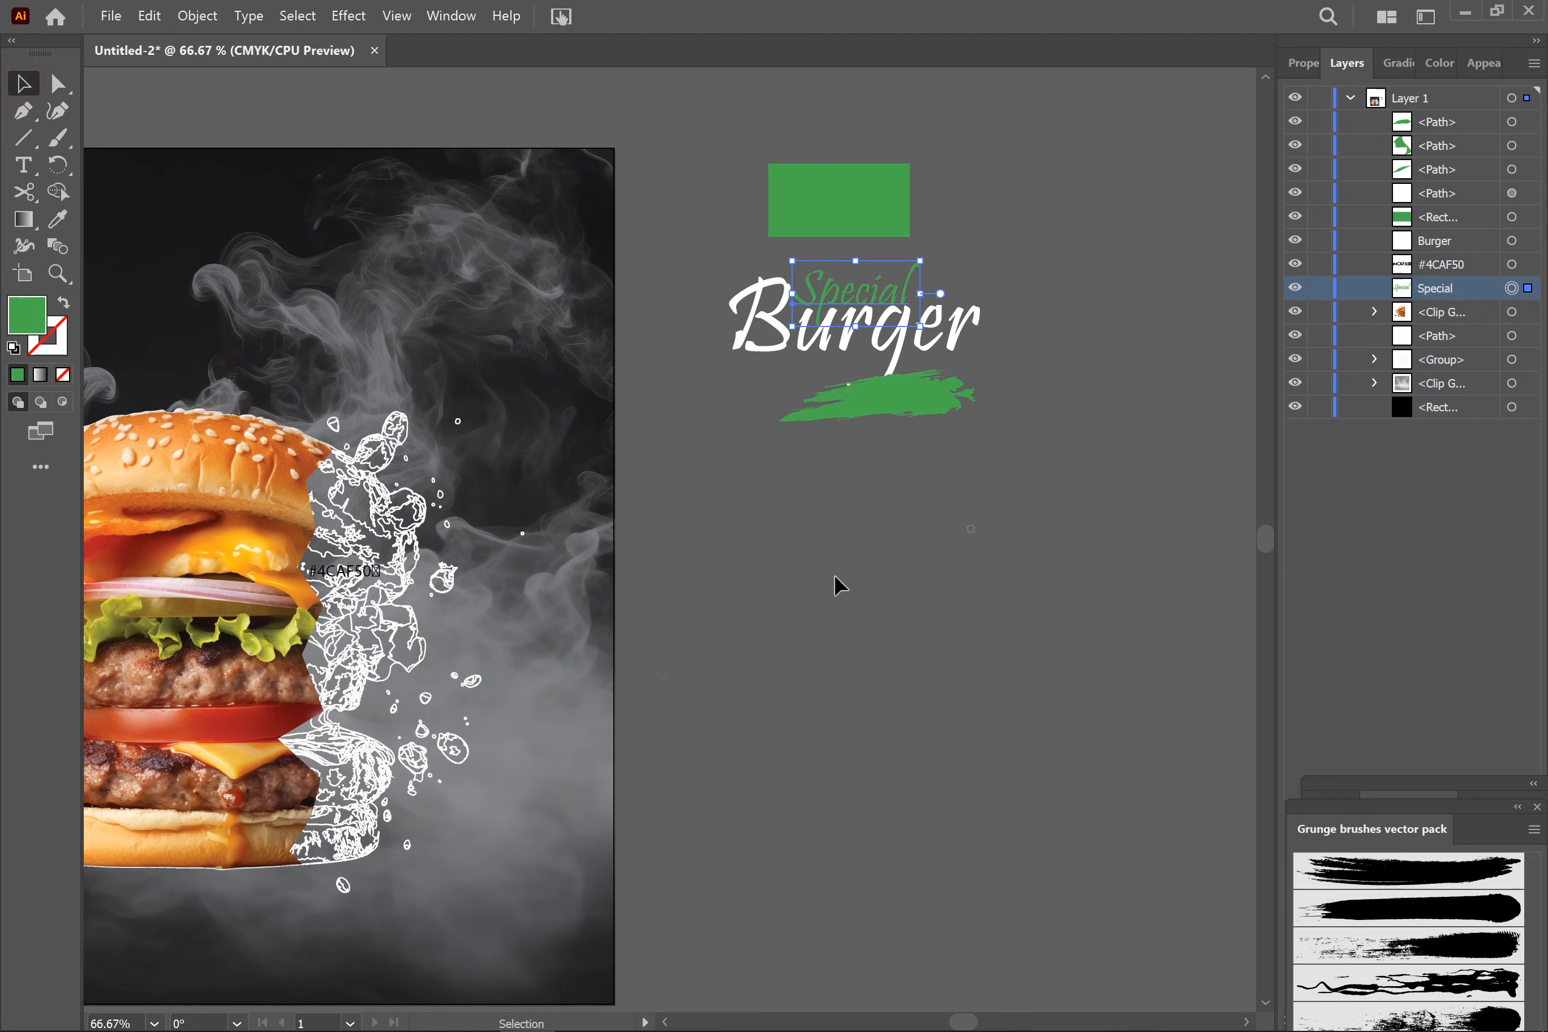
Shift the green brush shape left beneath the start of "Burger" and send it backward in the stacking order.
left_click_drag(939, 413, 799, 380)
right_click(850, 380)
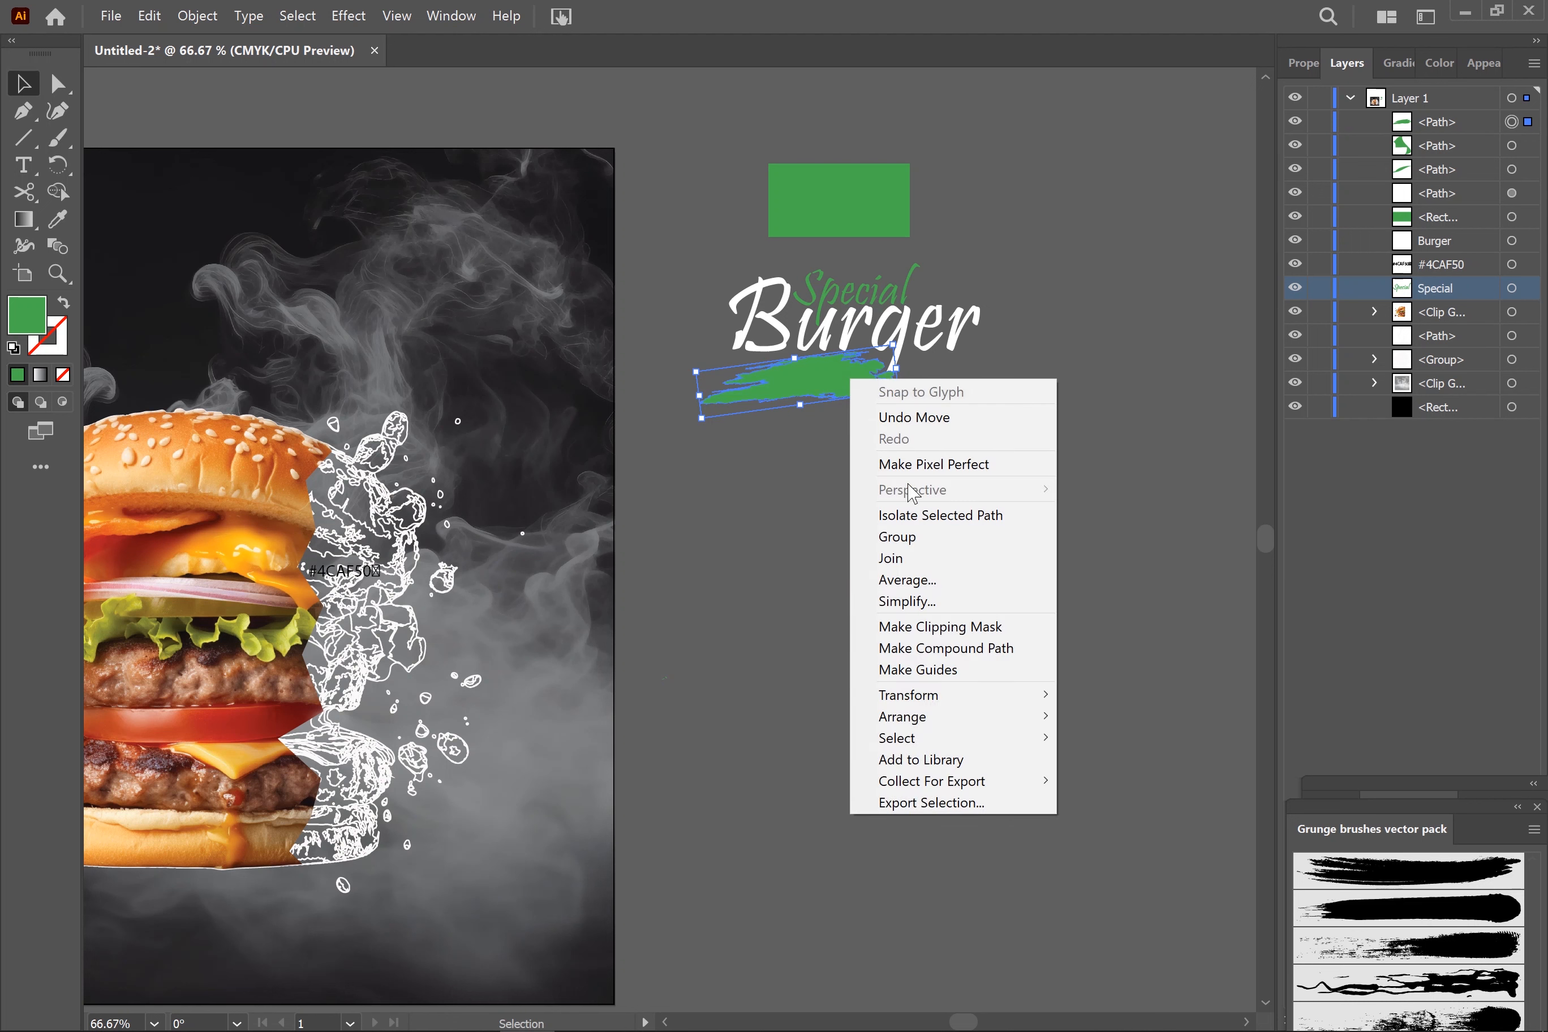
mouse_move(1006, 718)
left_click(1126, 773)
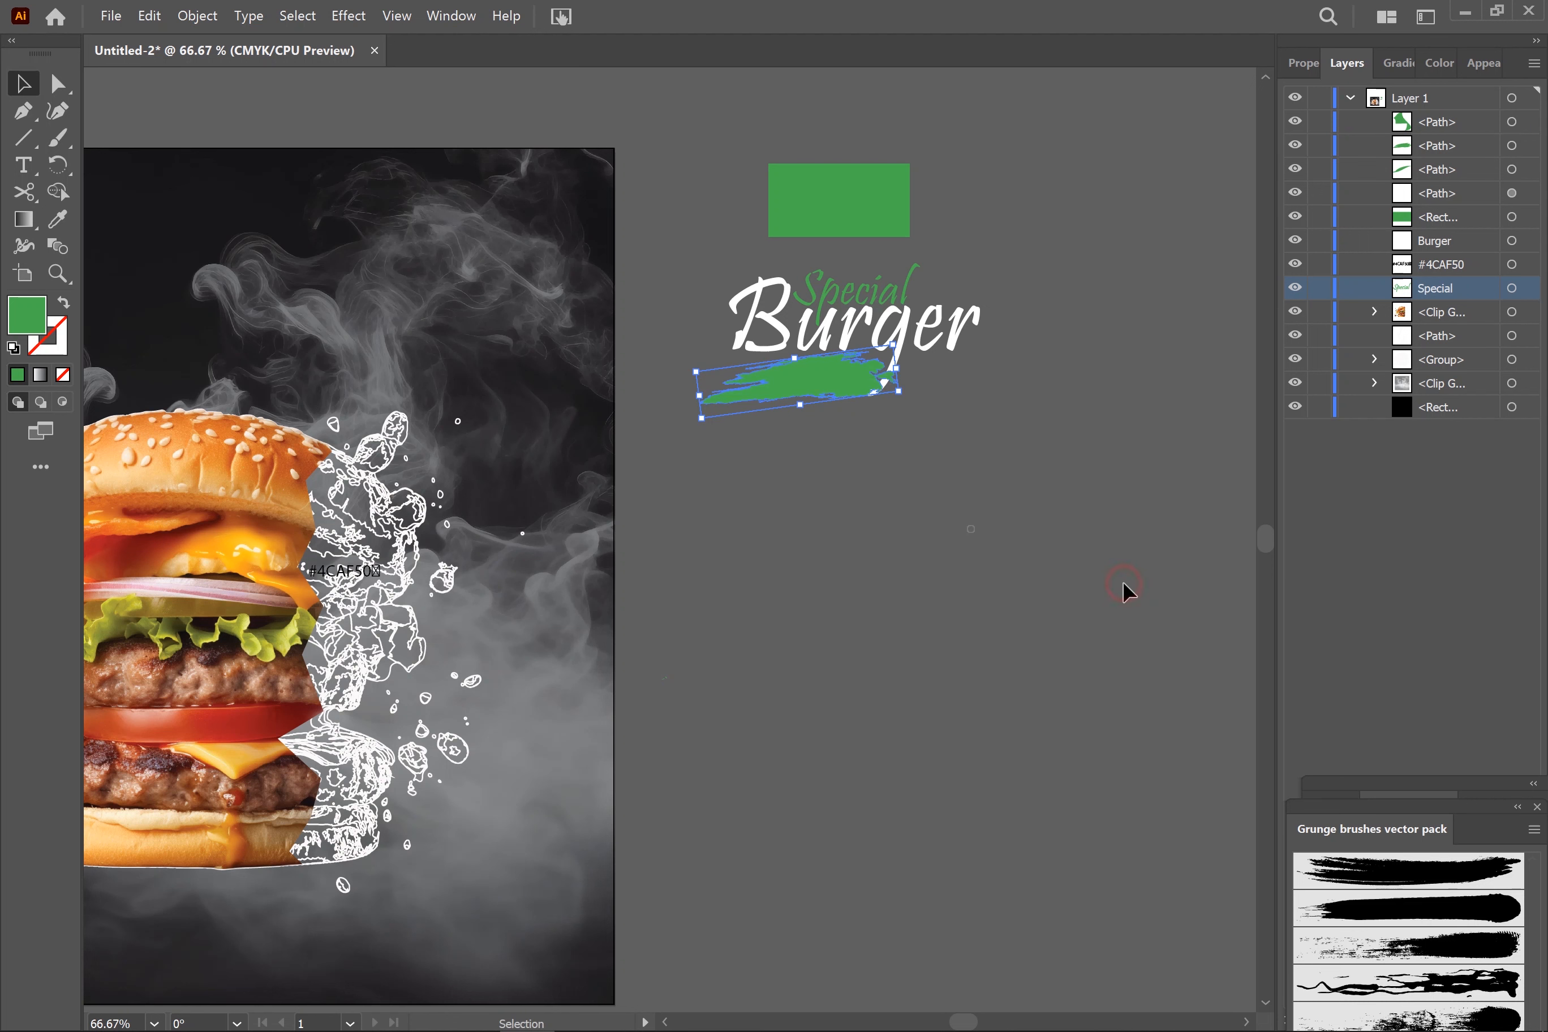
left_click(1123, 584)
right_click(831, 379)
left_click(1188, 414)
Bring the "Burger" text to the front so it overlaps the green brush shape.
left_click(953, 323)
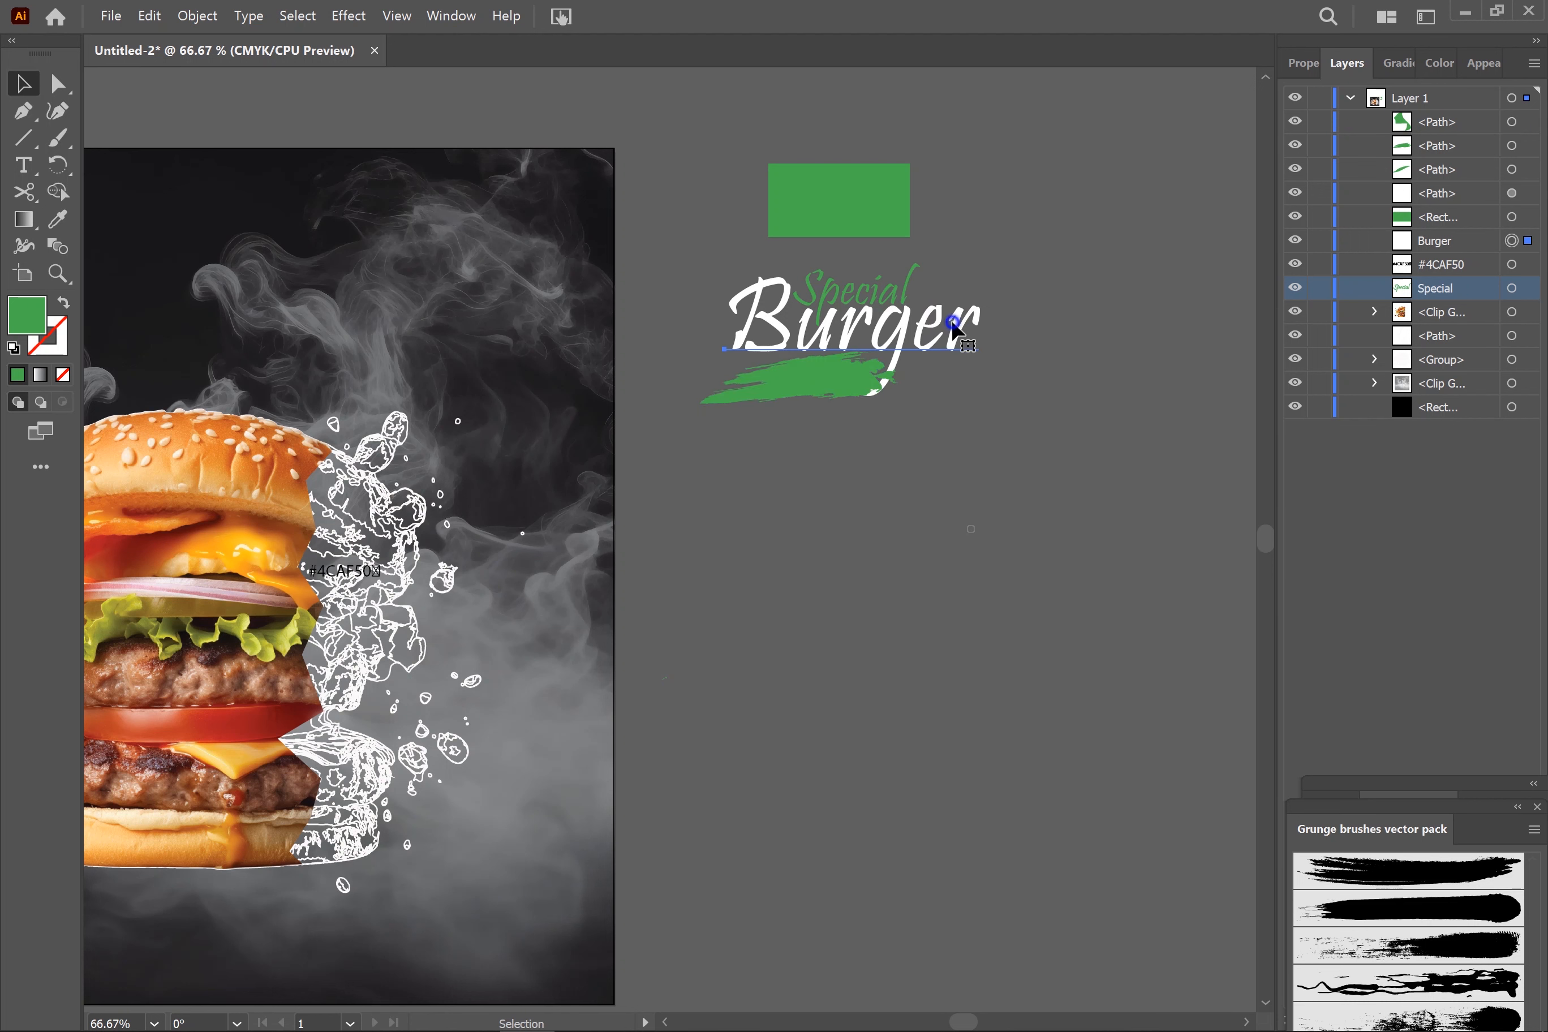
right_click(953, 340)
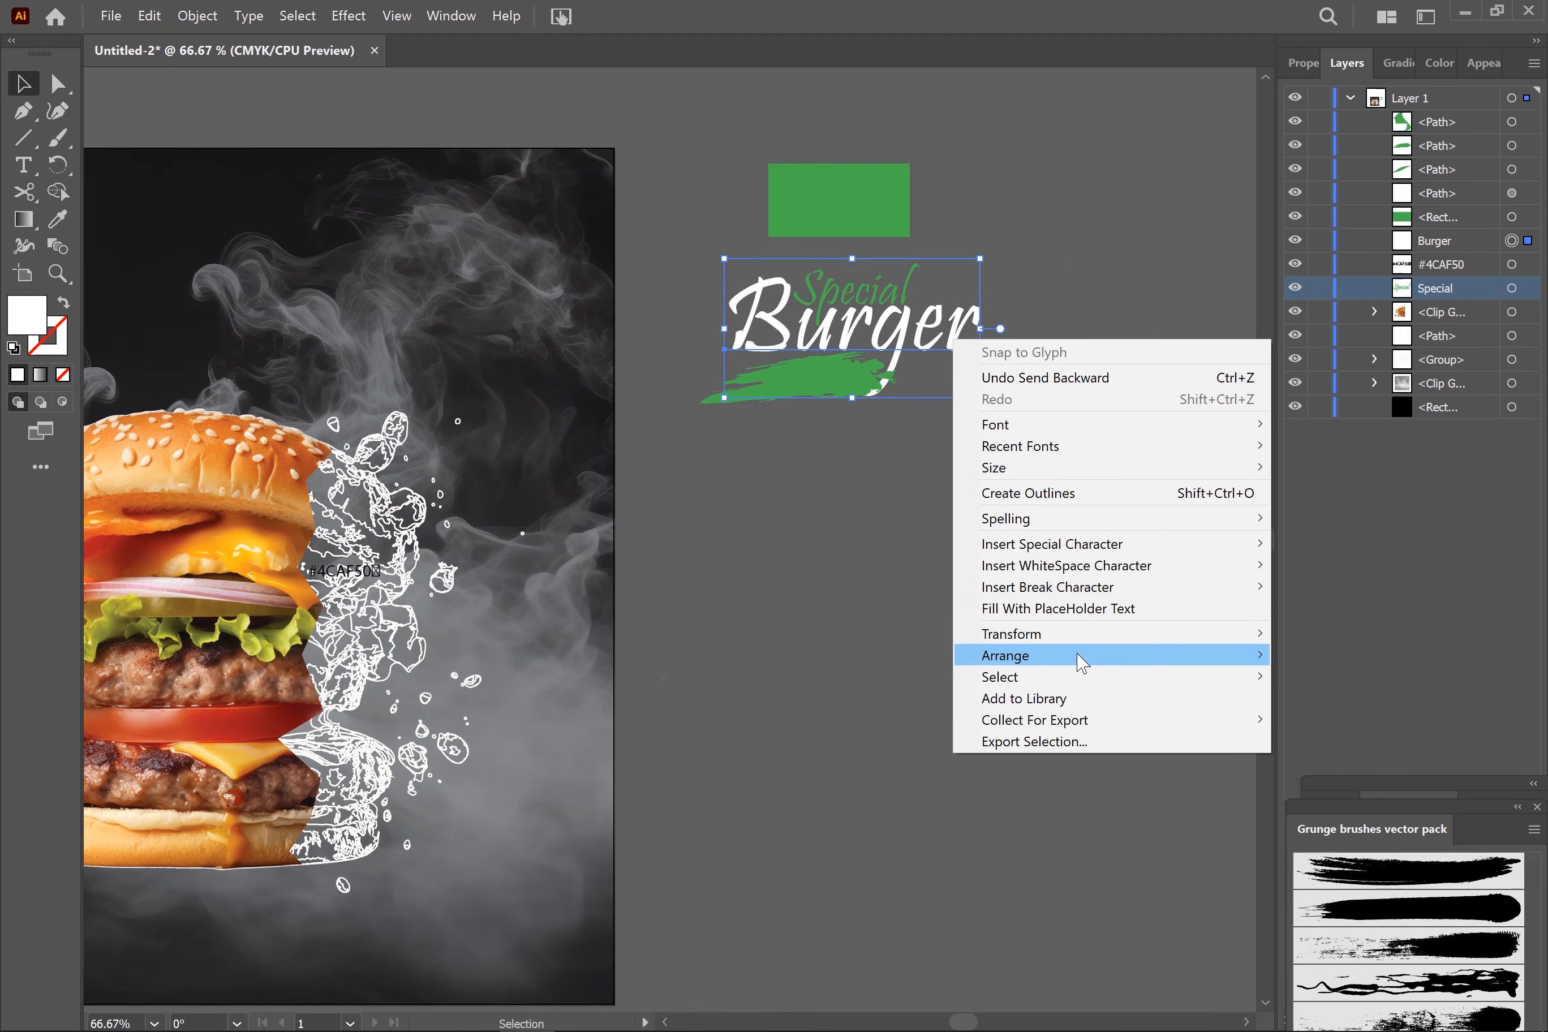
mouse_move(1082, 659)
left_click(1285, 654)
left_click(844, 429)
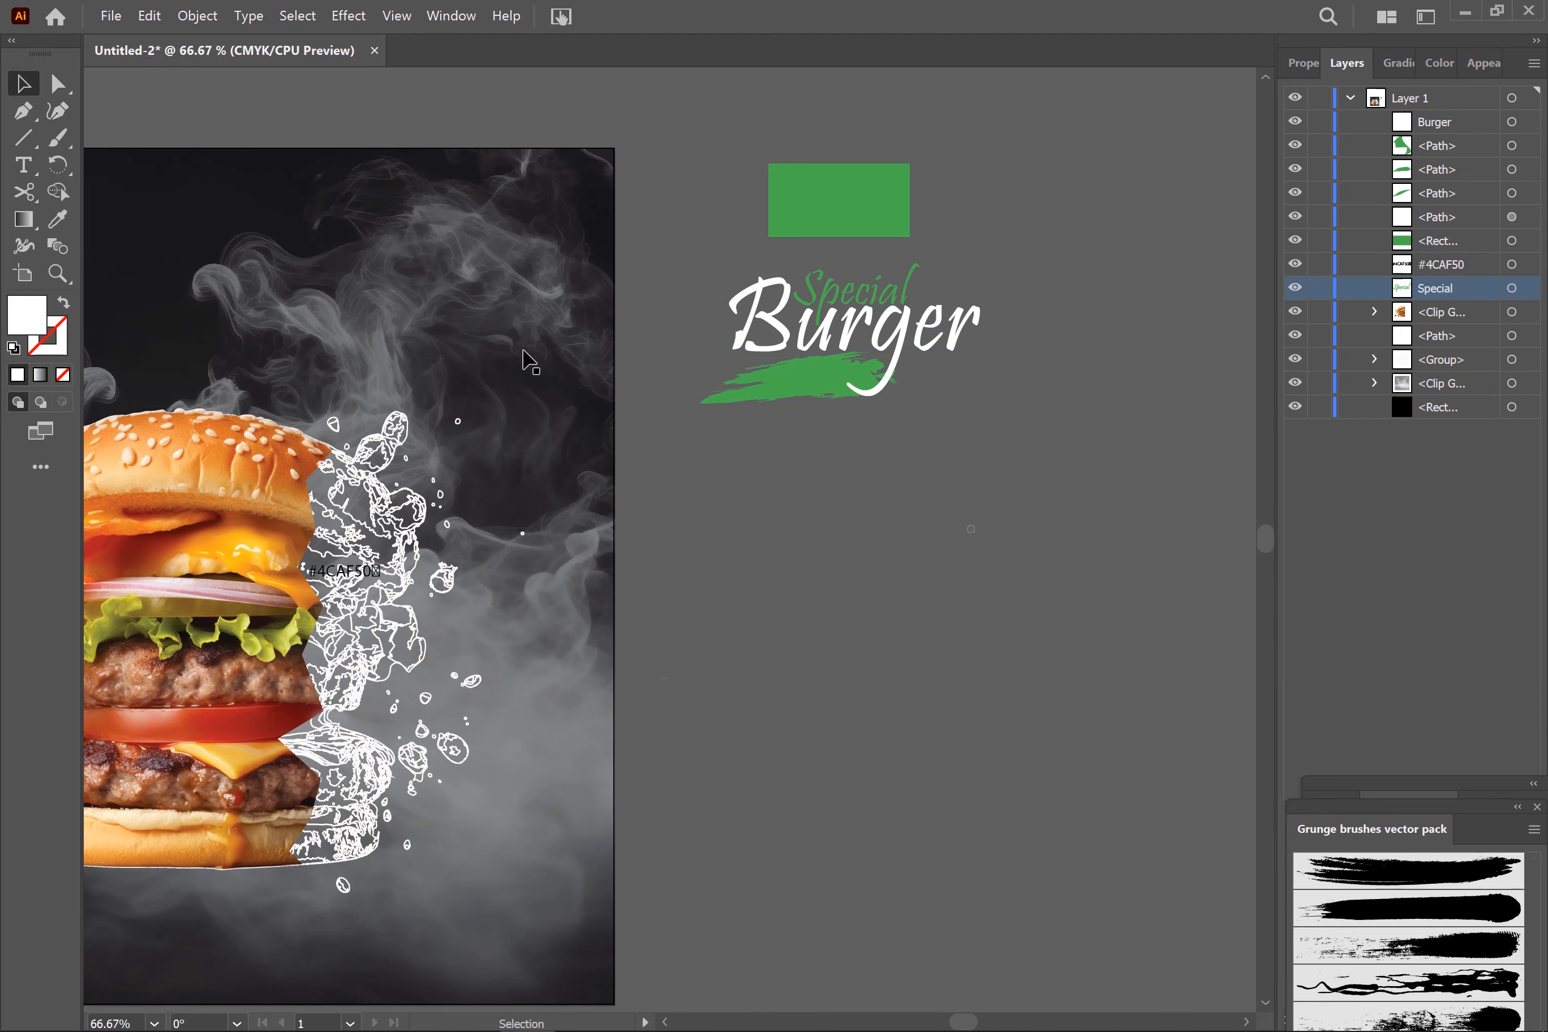
Add a separate "30% OFF" text object in the empty area below the title.
left_click(23, 165)
left_click(827, 542)
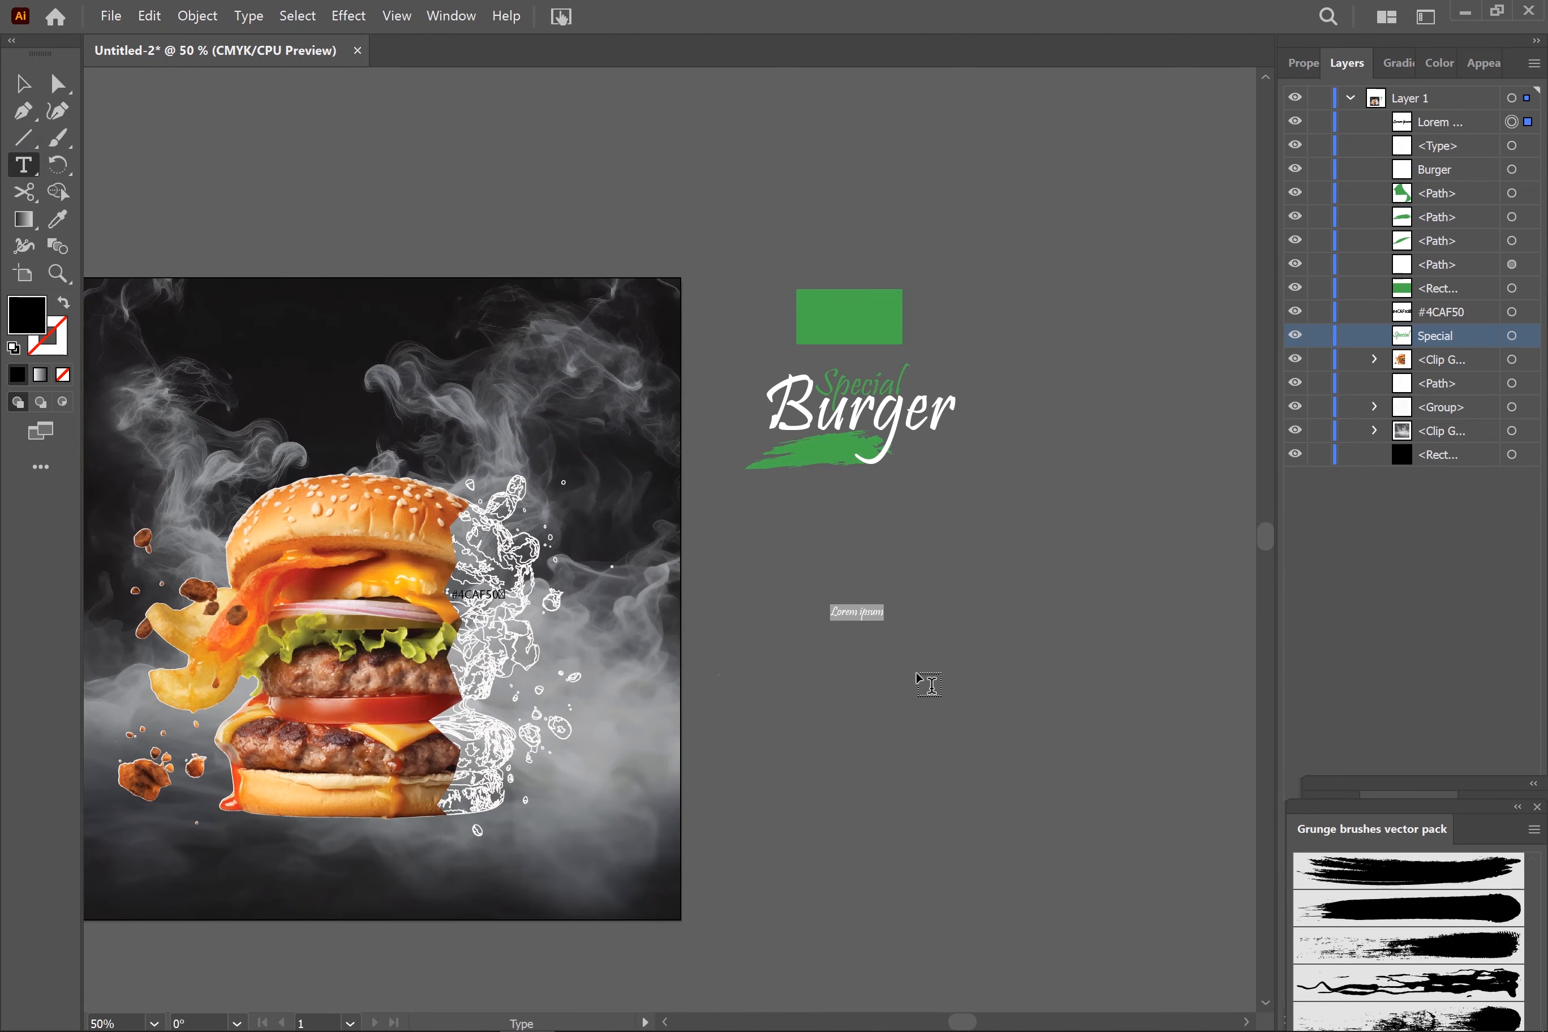
type("F")
key("BackSpace")
type("30% OFF")
left_click(22, 84)
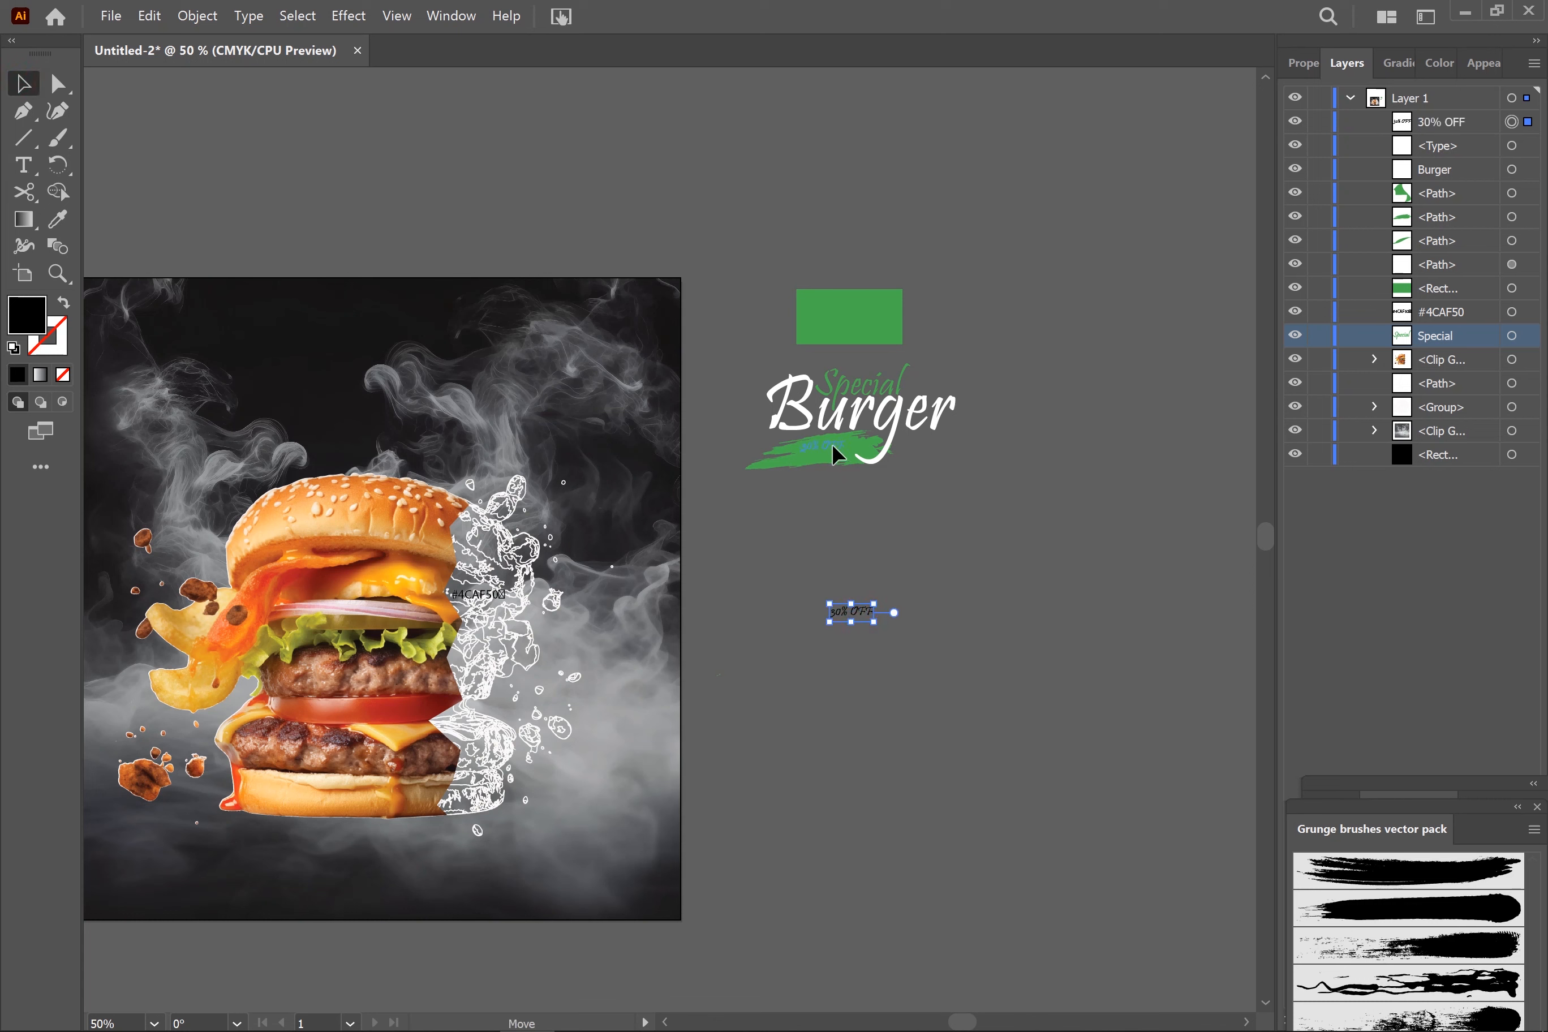
Place the "30% OFF" text on the green brush shape beneath "Burger", nudging it left until it sits within the stroke.
left_click_drag(832, 444, 878, 481)
left_click(877, 553)
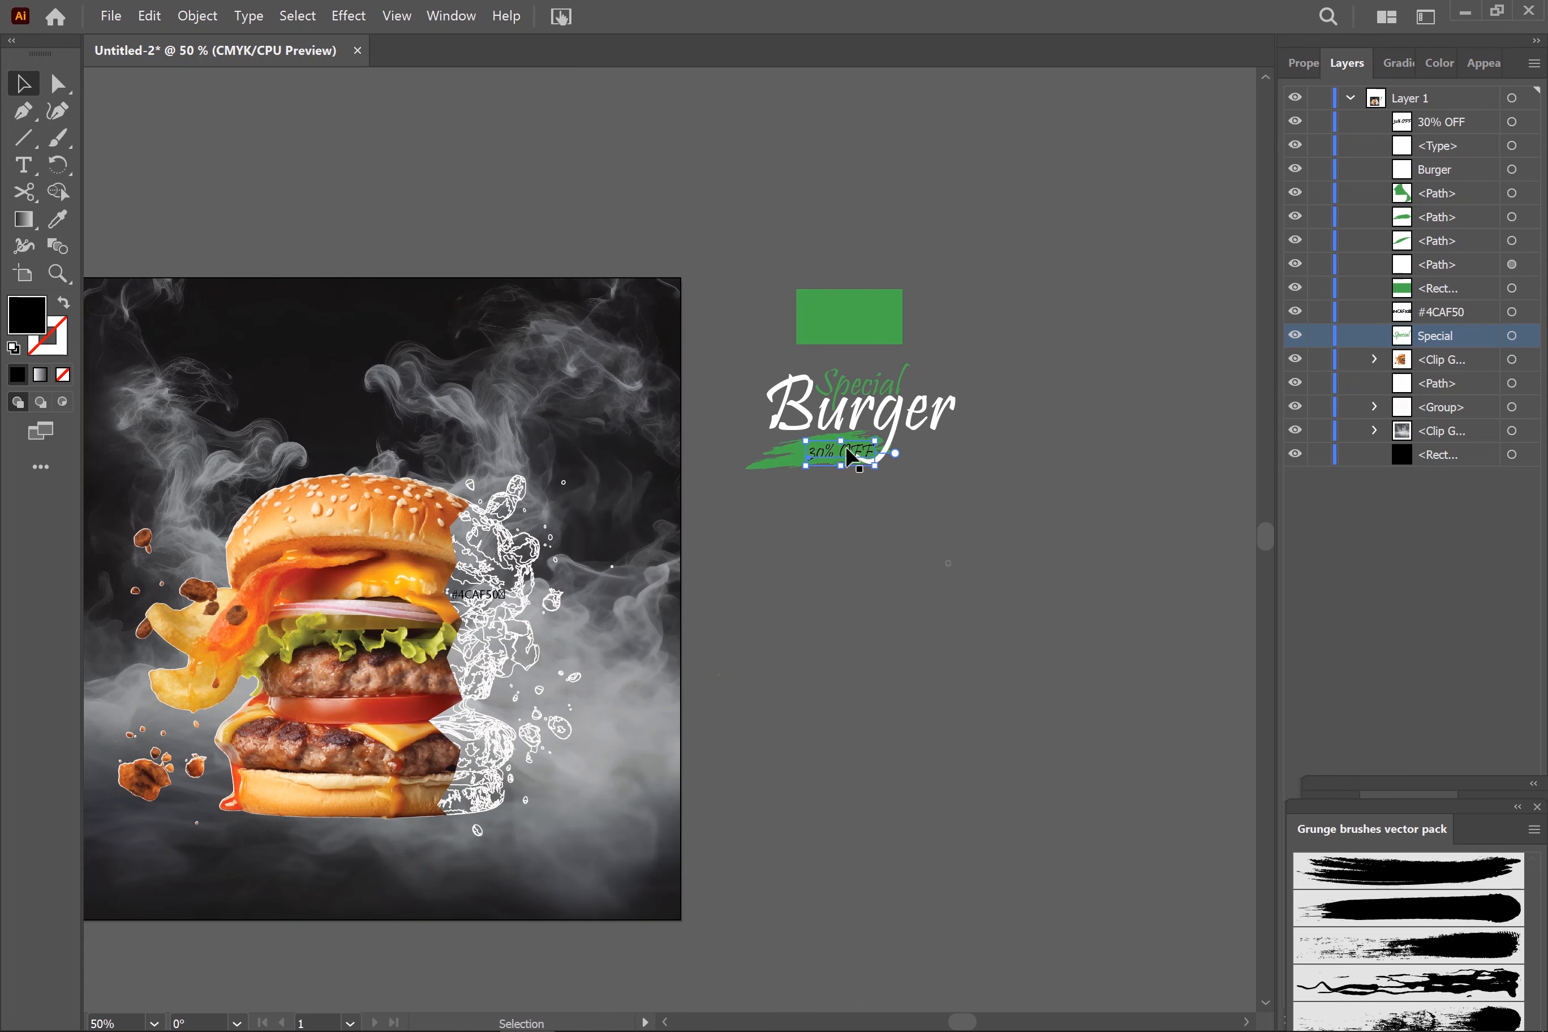
key("Left")
key("Left")
key("Left")
key("Left")
key("Left")
key("Left")
key("Left")
key("Left")
key("Left")
key("Left")
left_click(915, 562)
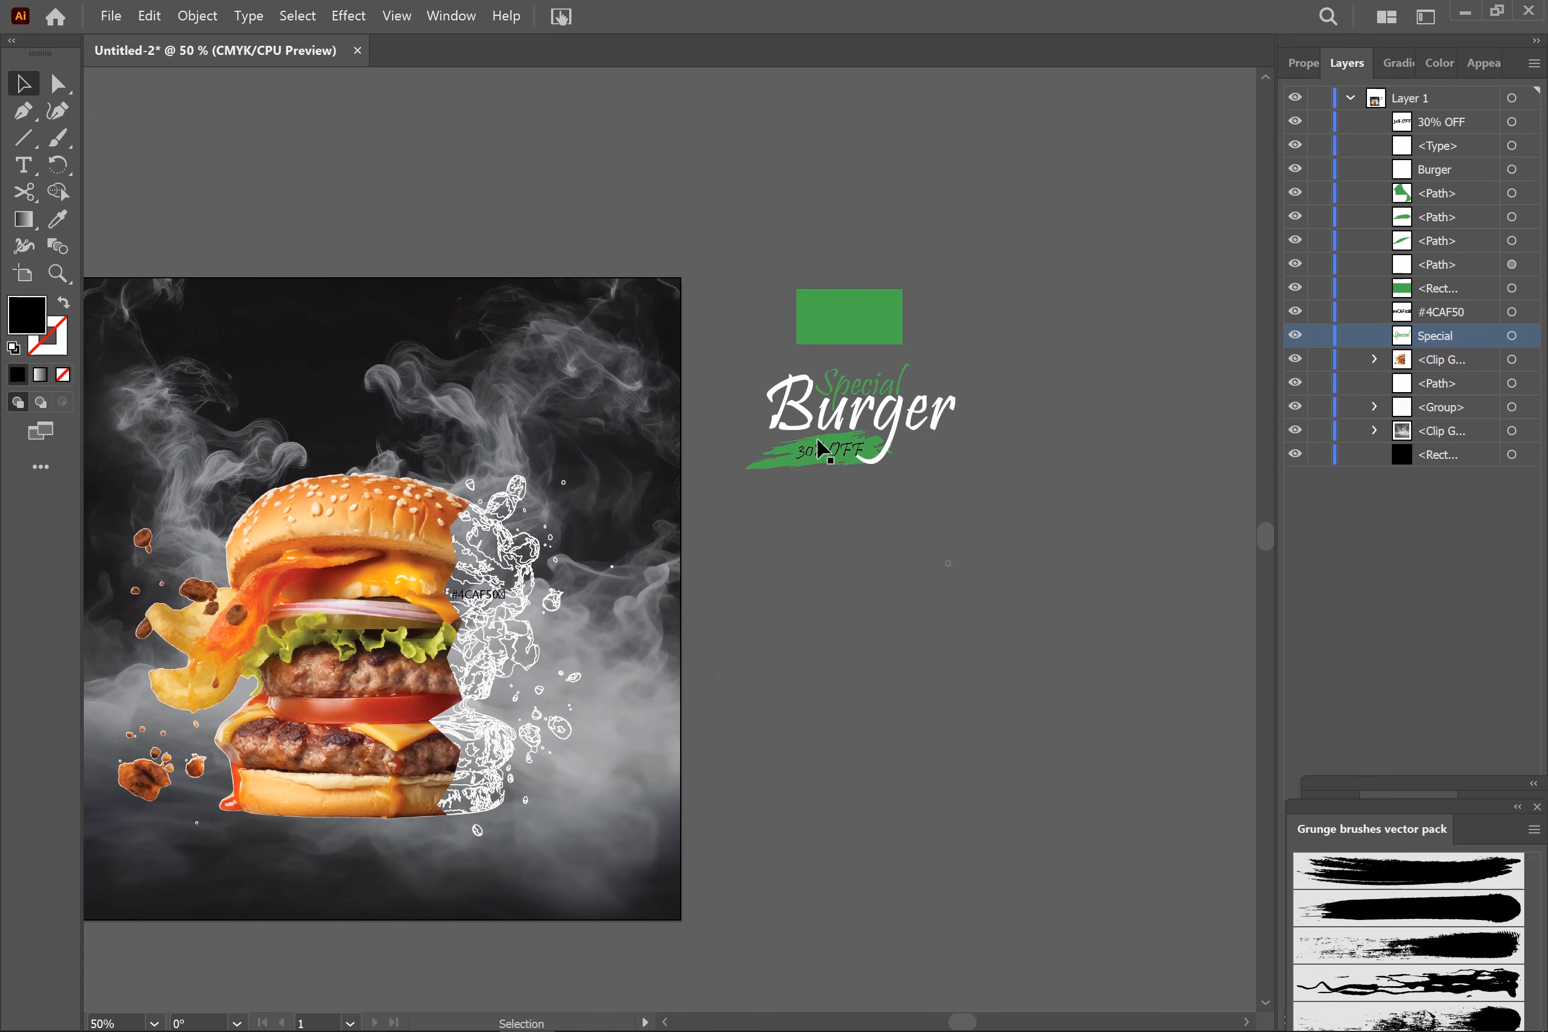
Change the fill of the "30% OFF" text to white.
double_click(10, 311)
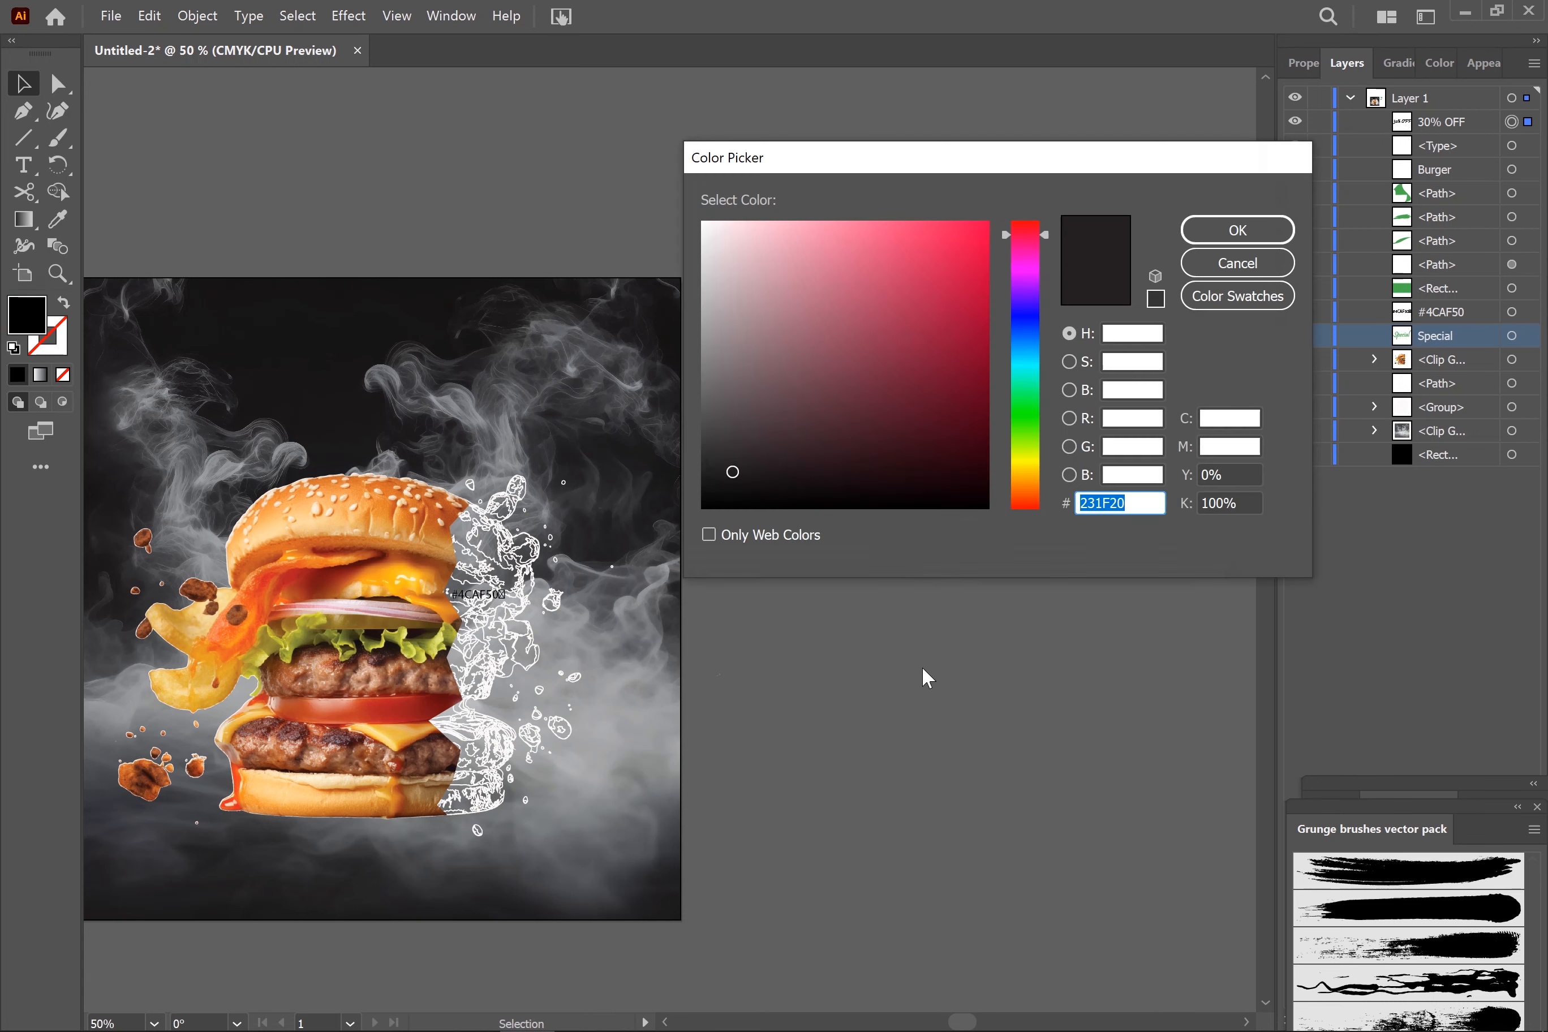
left_click_drag(713, 245, 704, 222)
left_click(1241, 231)
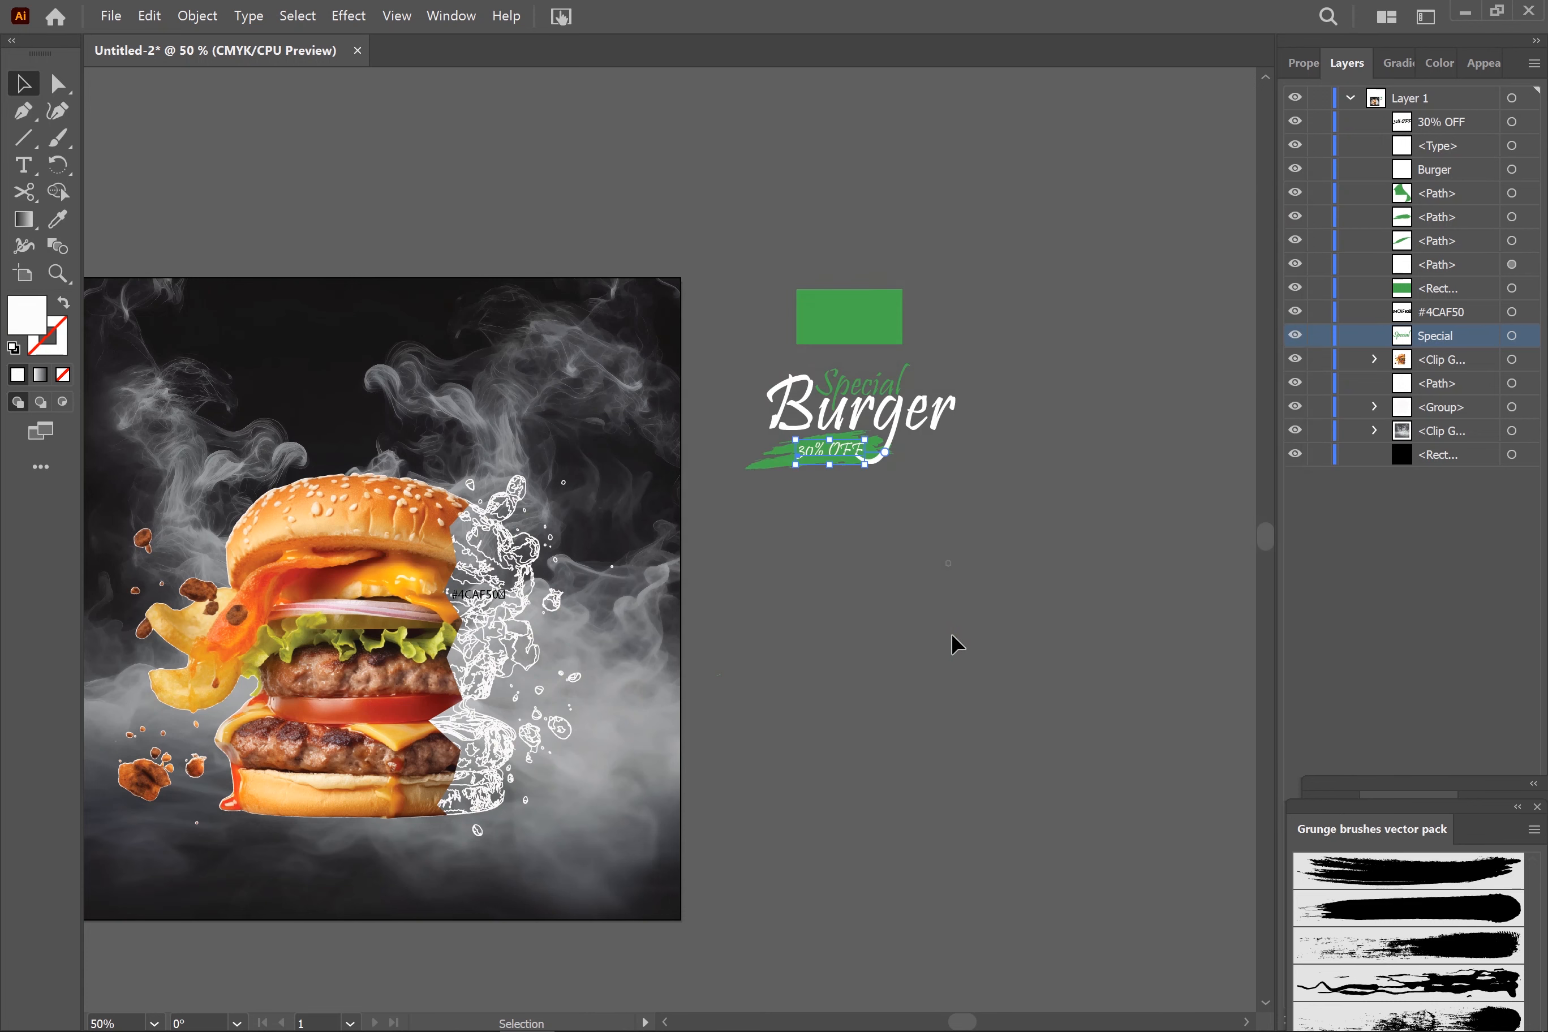
Move the complete "Special Burger 30% OFF" title with its brush shape onto the poster, centred above the burger.
left_click_drag(959, 509, 399, 361)
left_click(845, 460)
left_click_drag(546, 207, 732, 218)
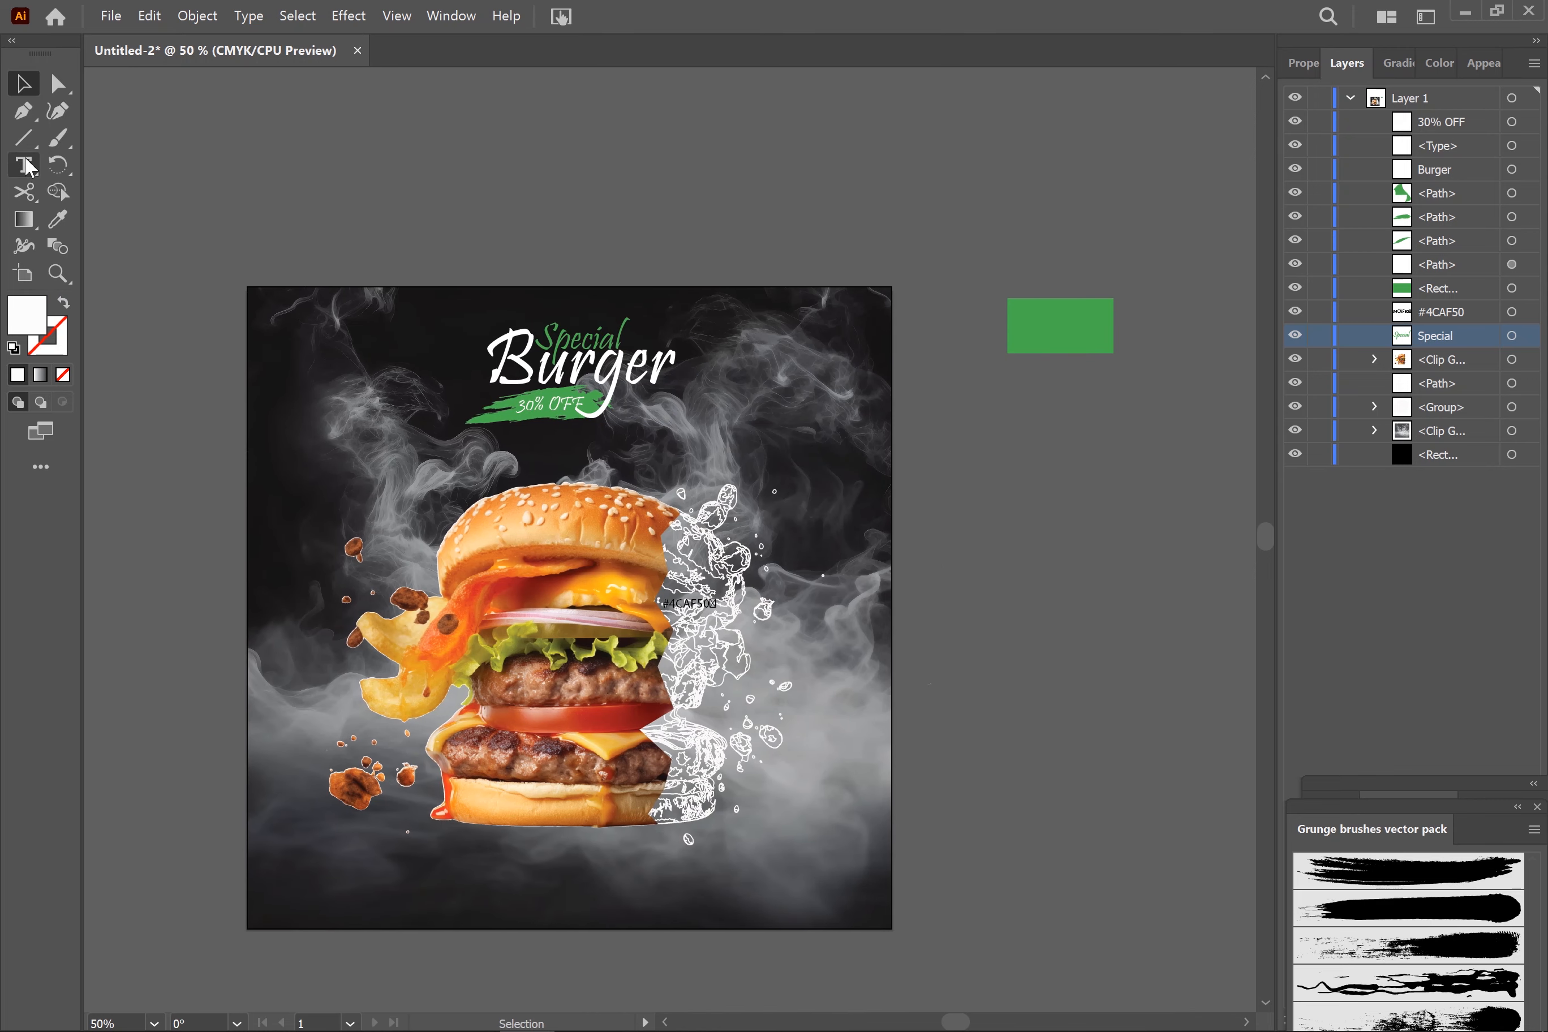
Draw a wide, flat white ellipse above the artboard and position it under the base of the burger.
right_click(24, 139)
left_click(101, 164)
left_click_drag(402, 195, 792, 229)
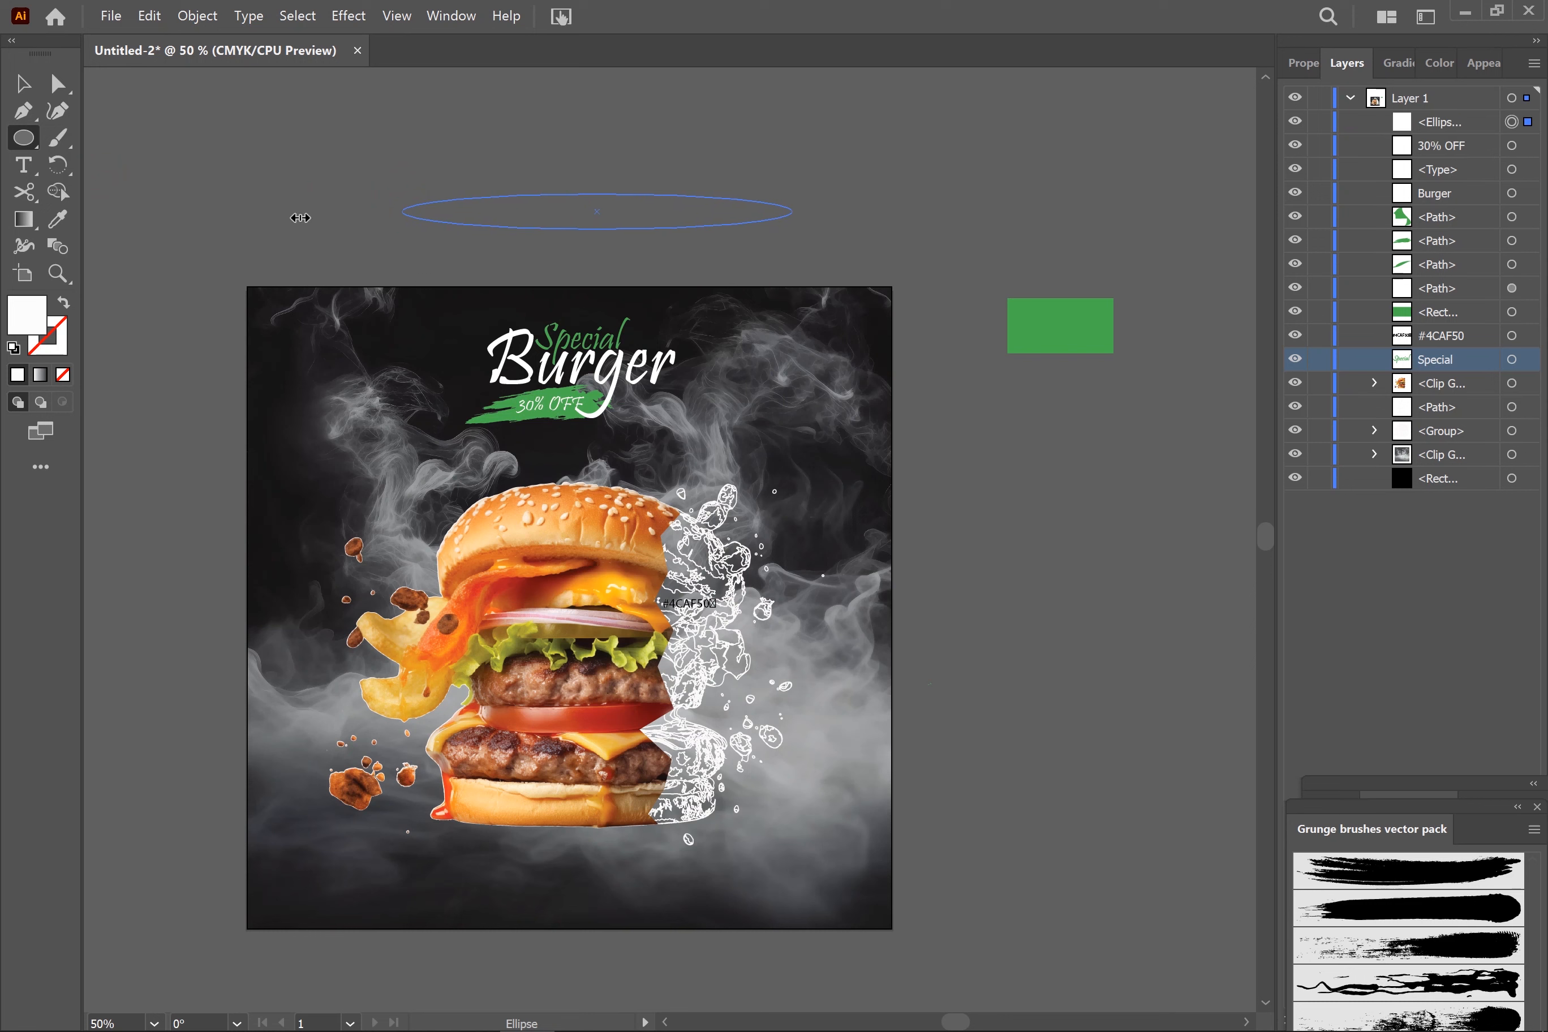
key("v")
left_click_drag(642, 211, 624, 824)
Send the white ellipse back in the stacking order until it lies behind the burger photo.
key("ctrl+bracketleft")
key("ctrl+bracketleft")
key("ctrl+bracketleft")
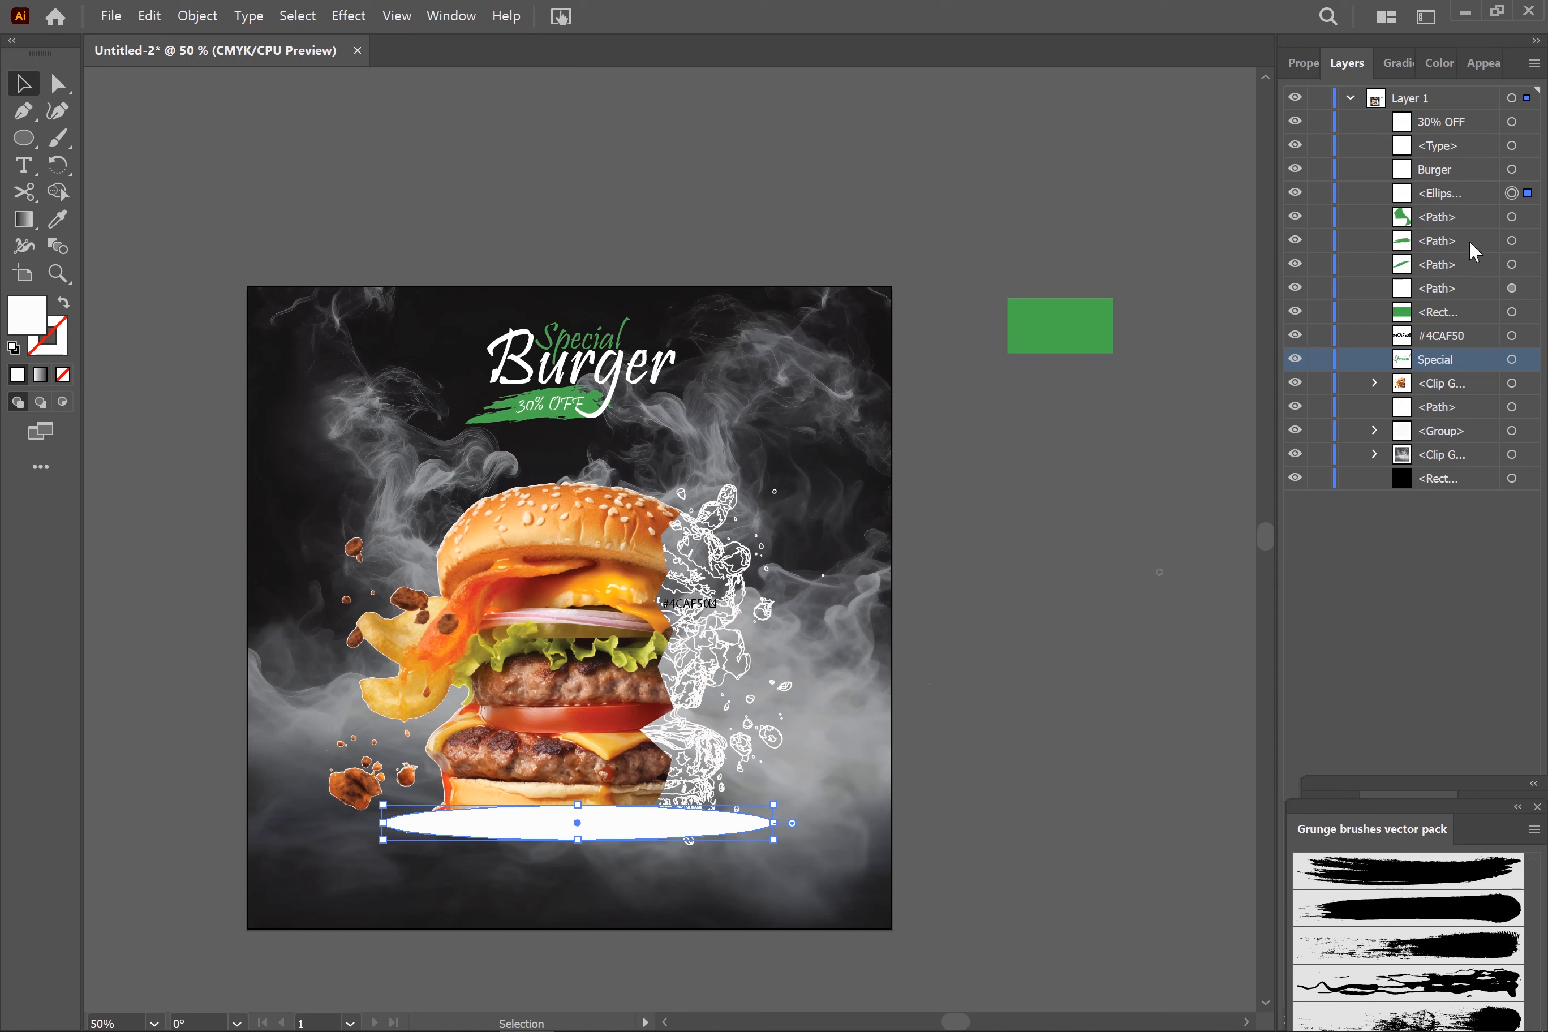
left_click_drag(1466, 195, 1466, 407)
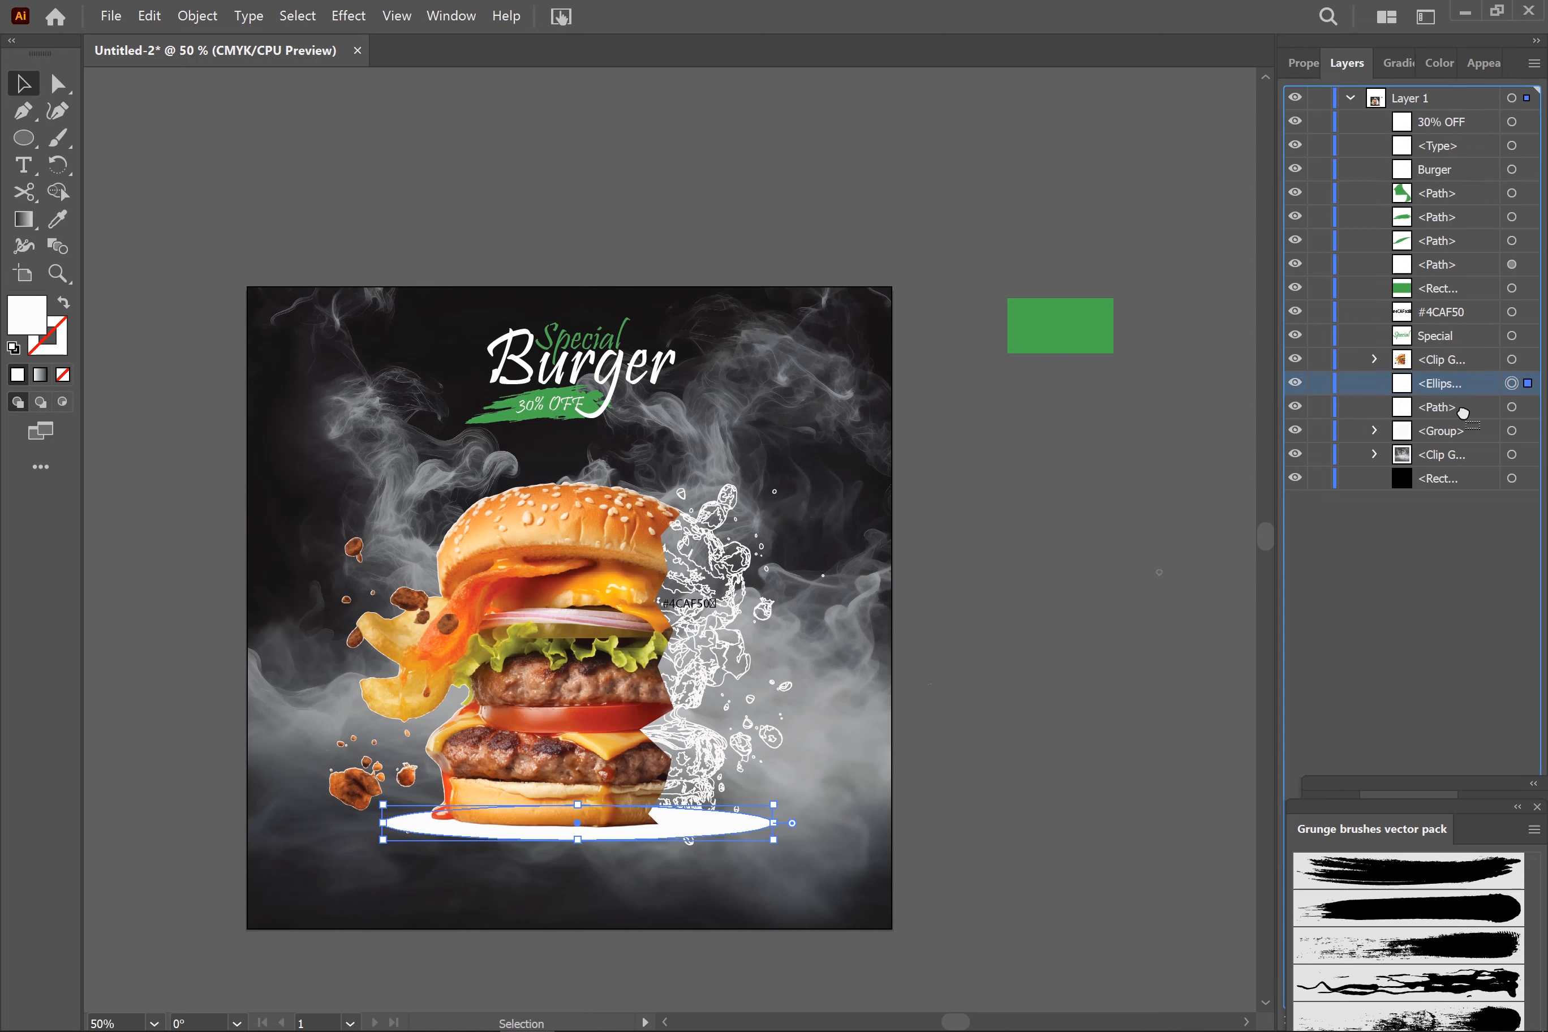
left_click(712, 683)
left_click(1011, 645)
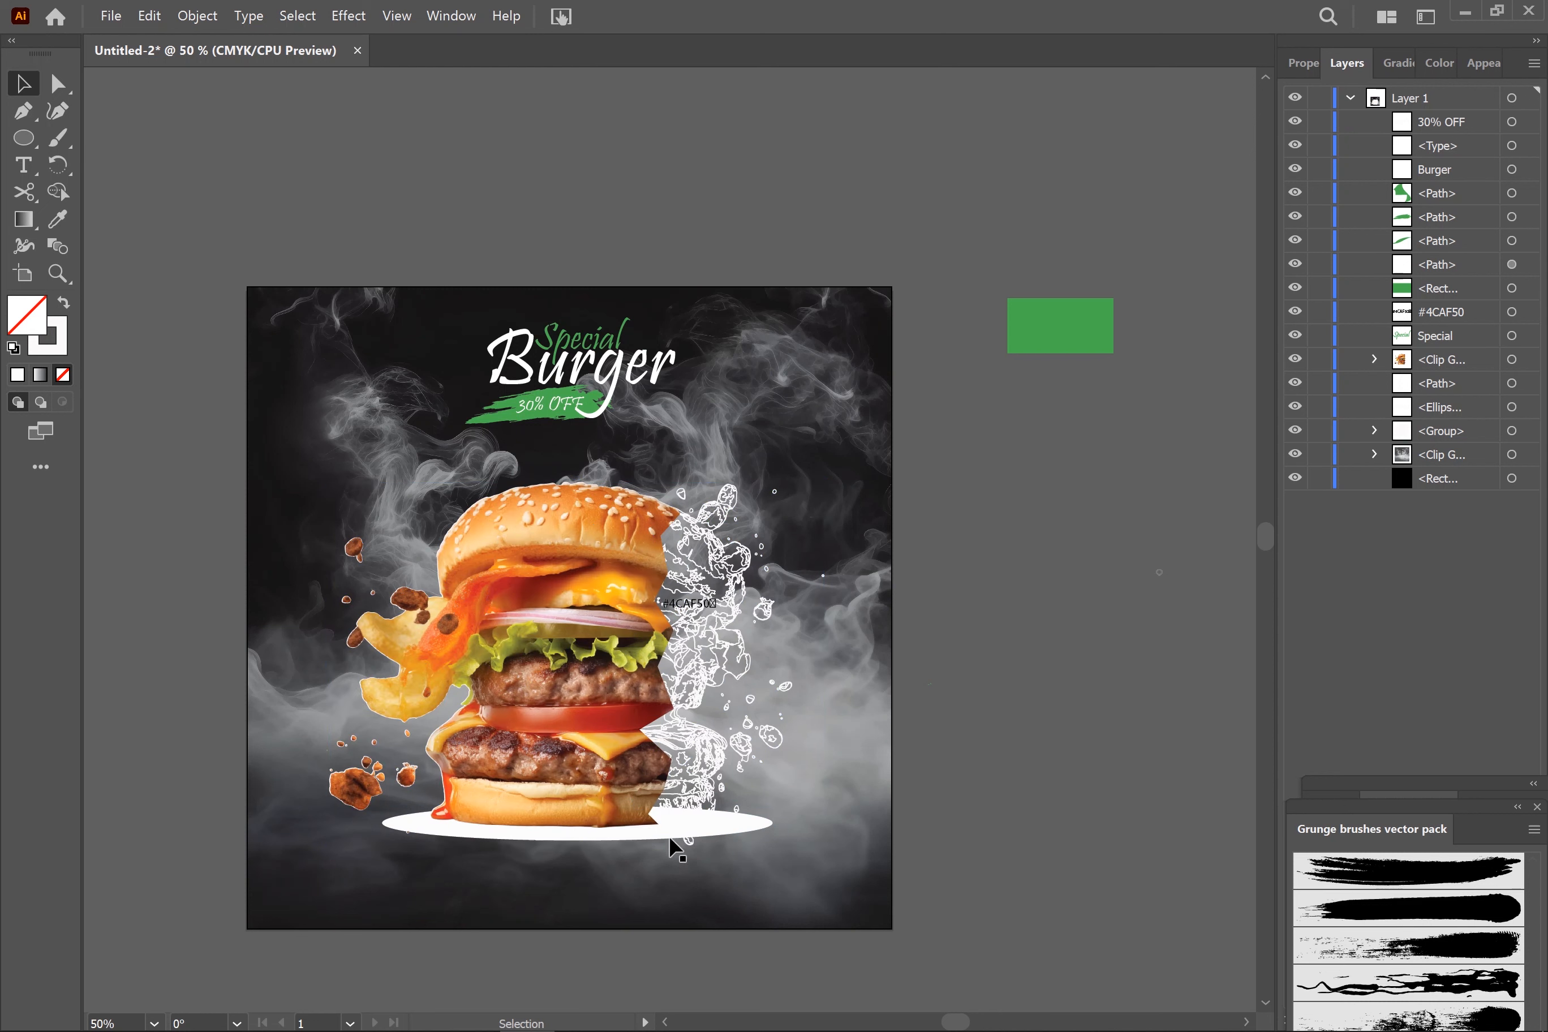
Fill the ellipse under the burger with black.
left_click(628, 830)
left_click(758, 823)
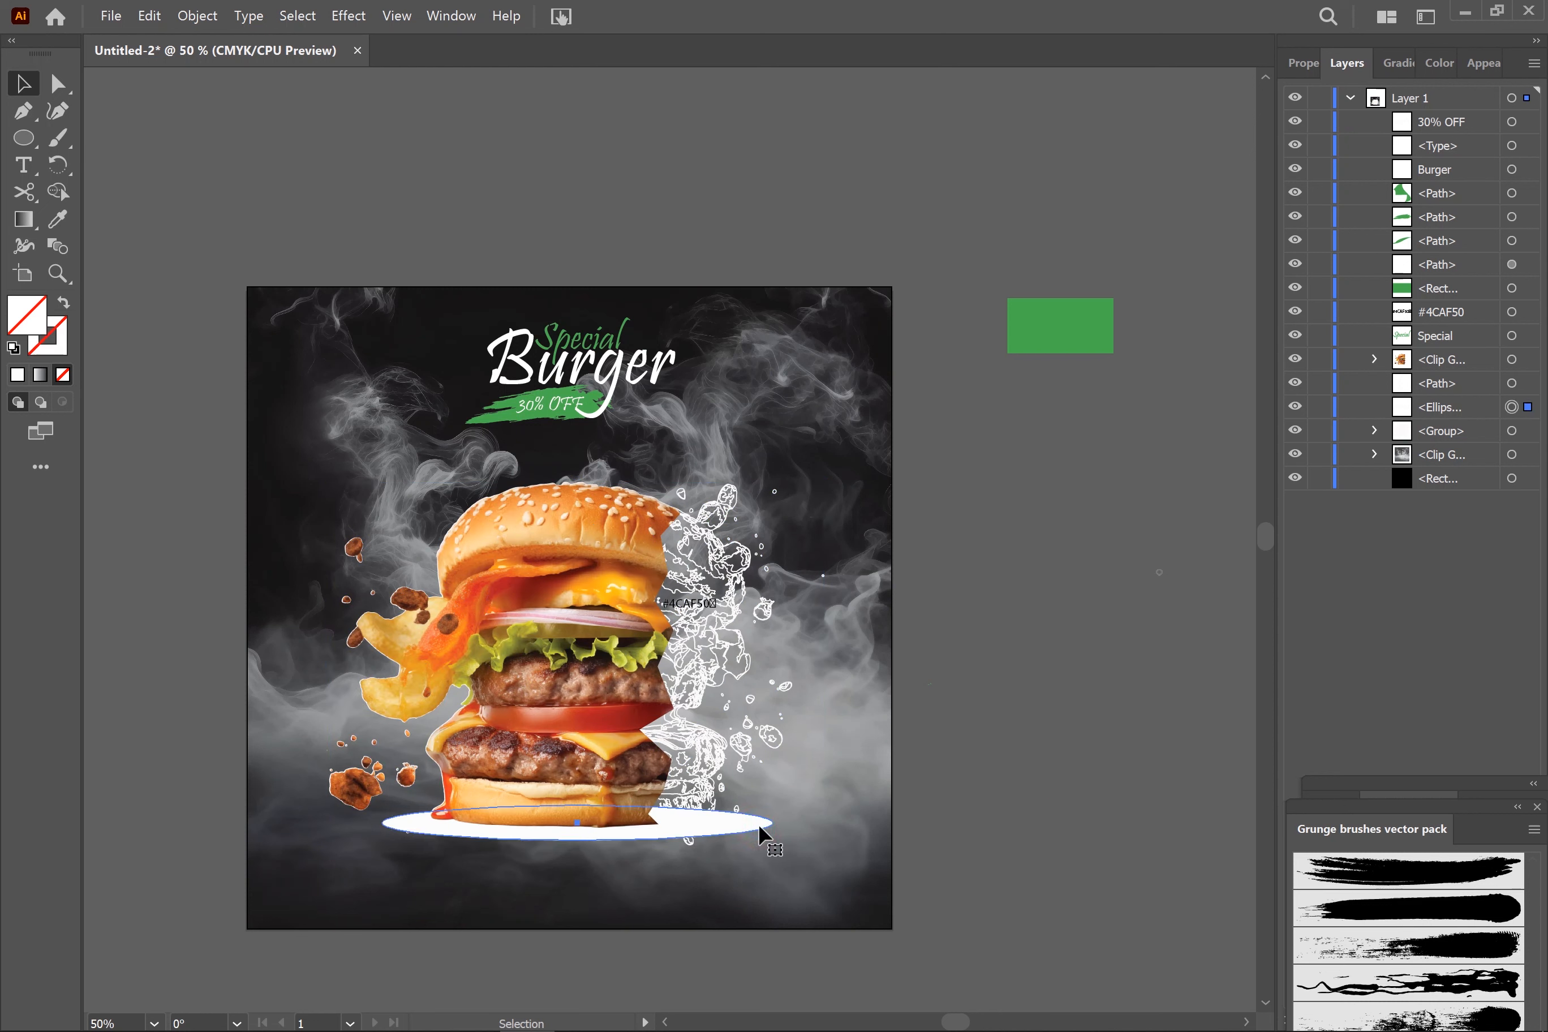
double_click(26, 316)
left_click_drag(815, 290, 1023, 538)
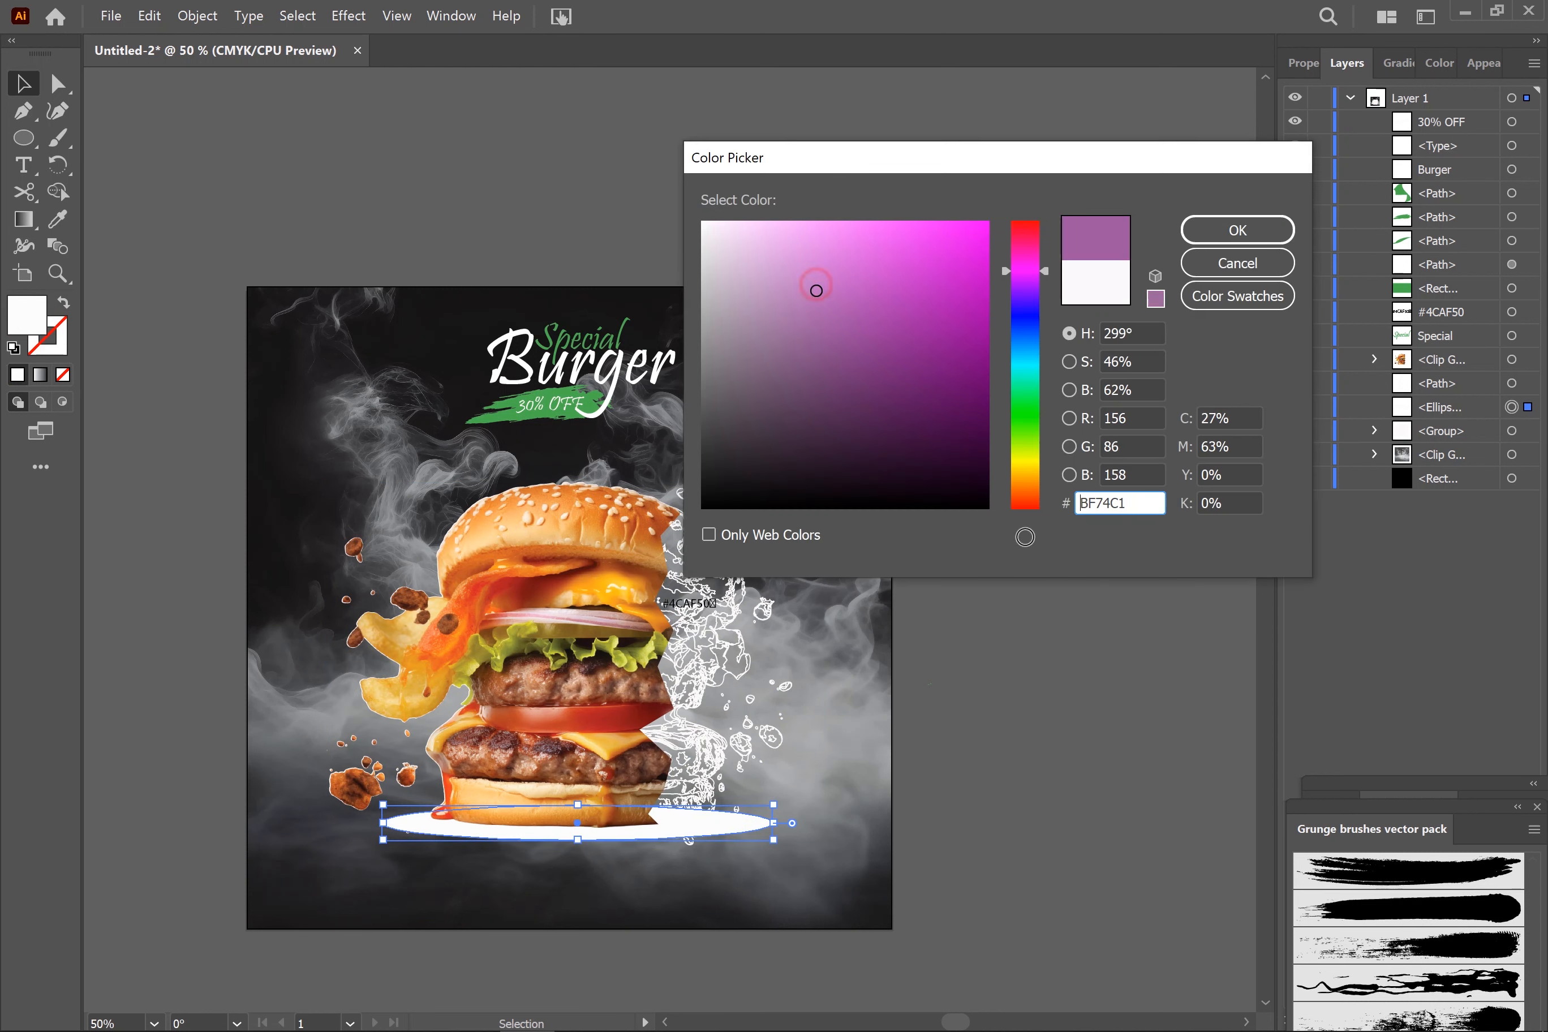
left_click(1235, 233)
Reorder the layers so the white outline group sits above the black ellipse.
left_click_drag(1477, 433, 1475, 409)
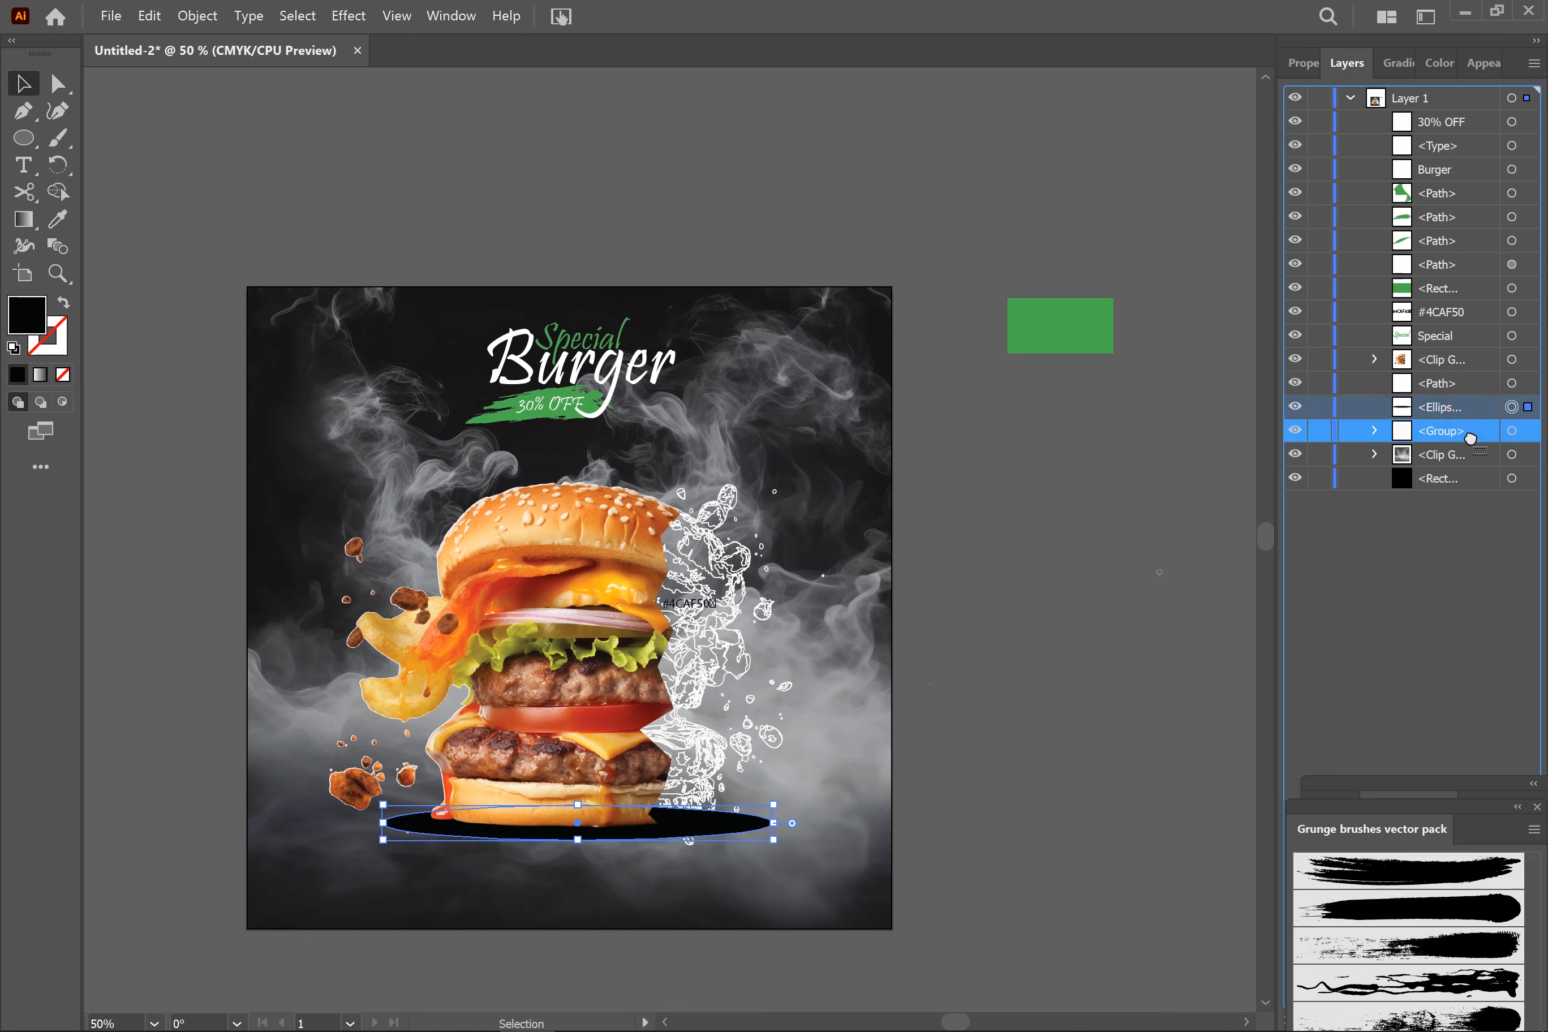
left_click(1153, 593)
left_click(733, 829)
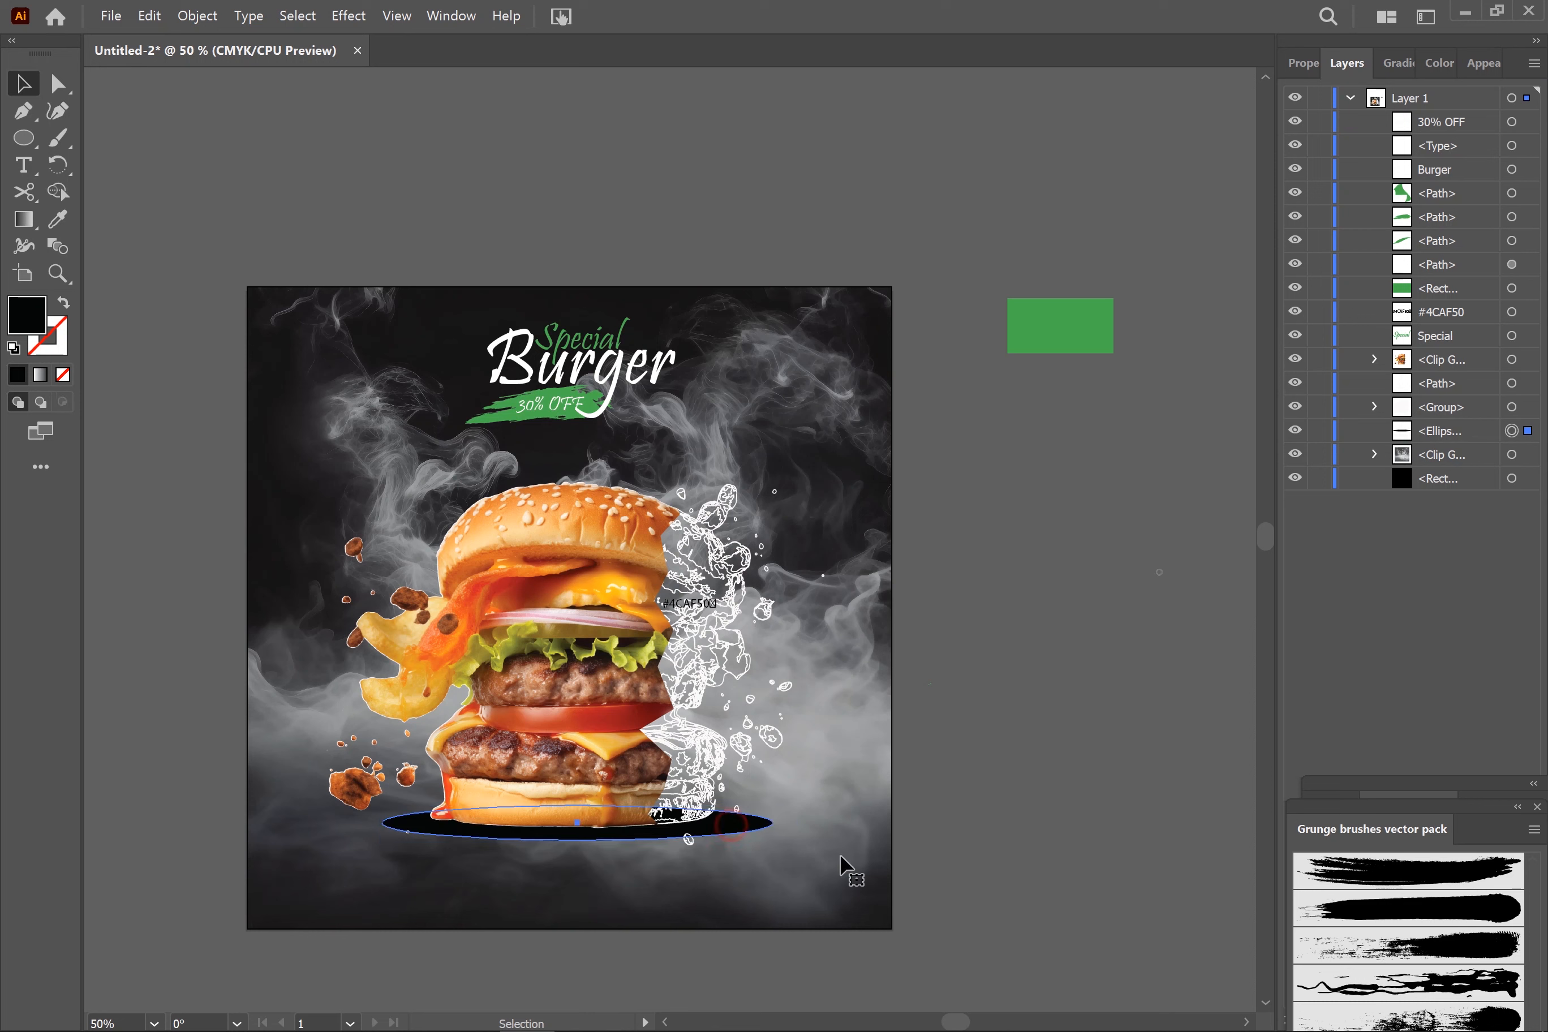
left_click(1041, 677)
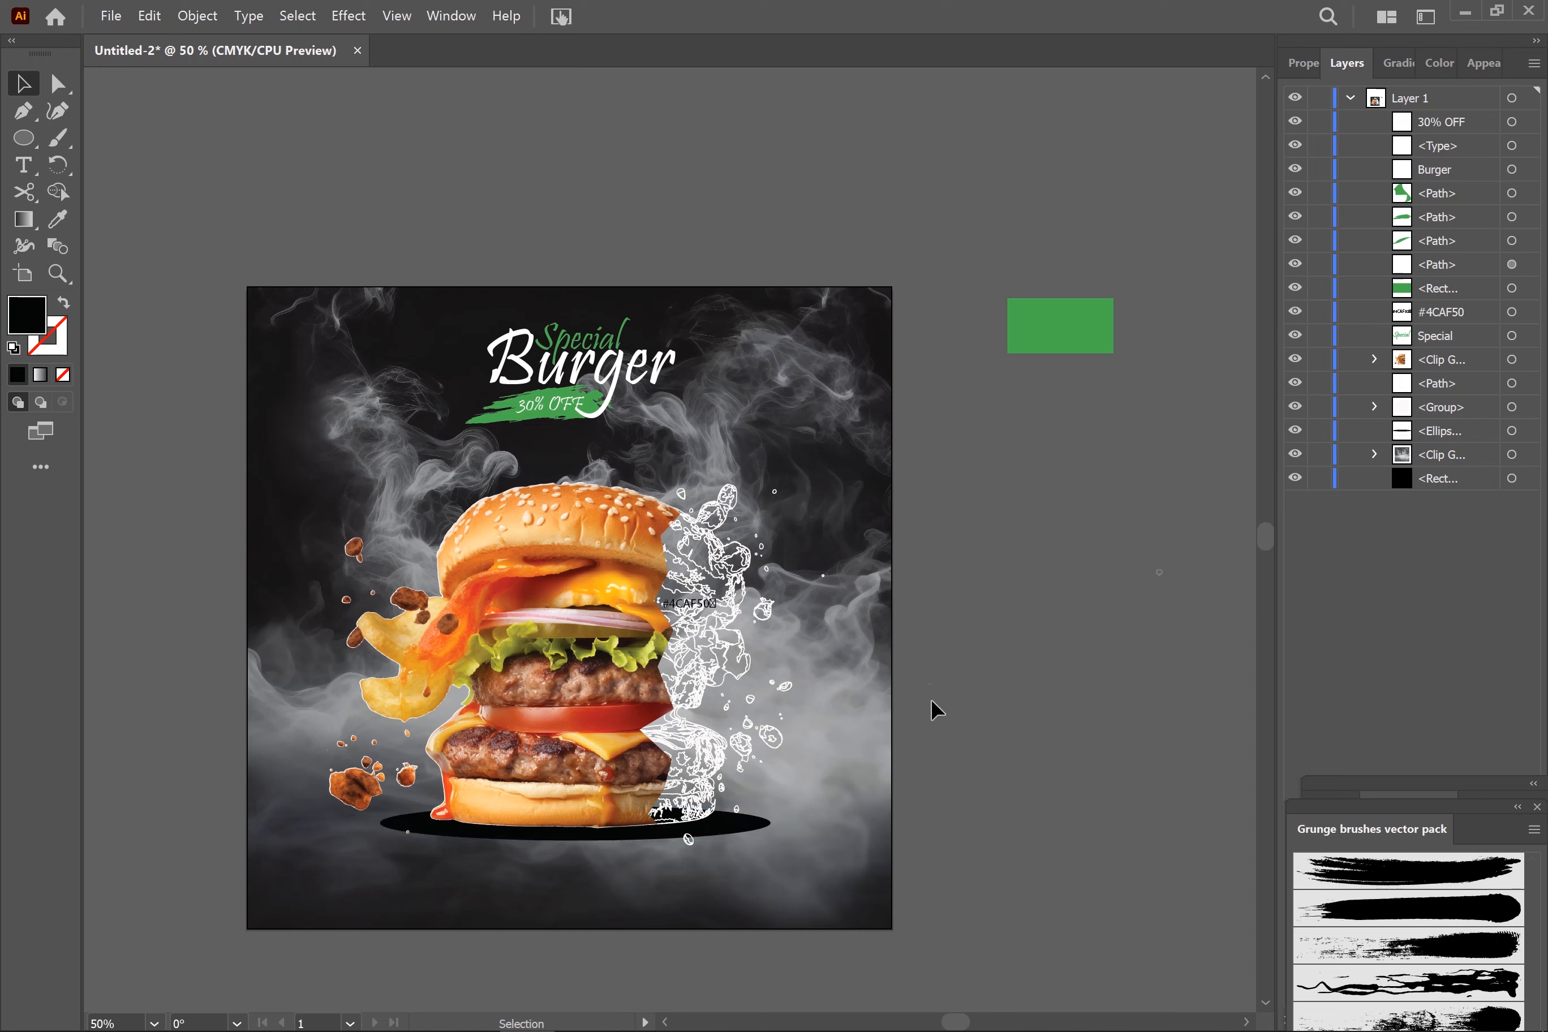
Select the black ellipse and nudge it slightly down beneath the bun.
left_click(417, 828)
left_click(755, 825)
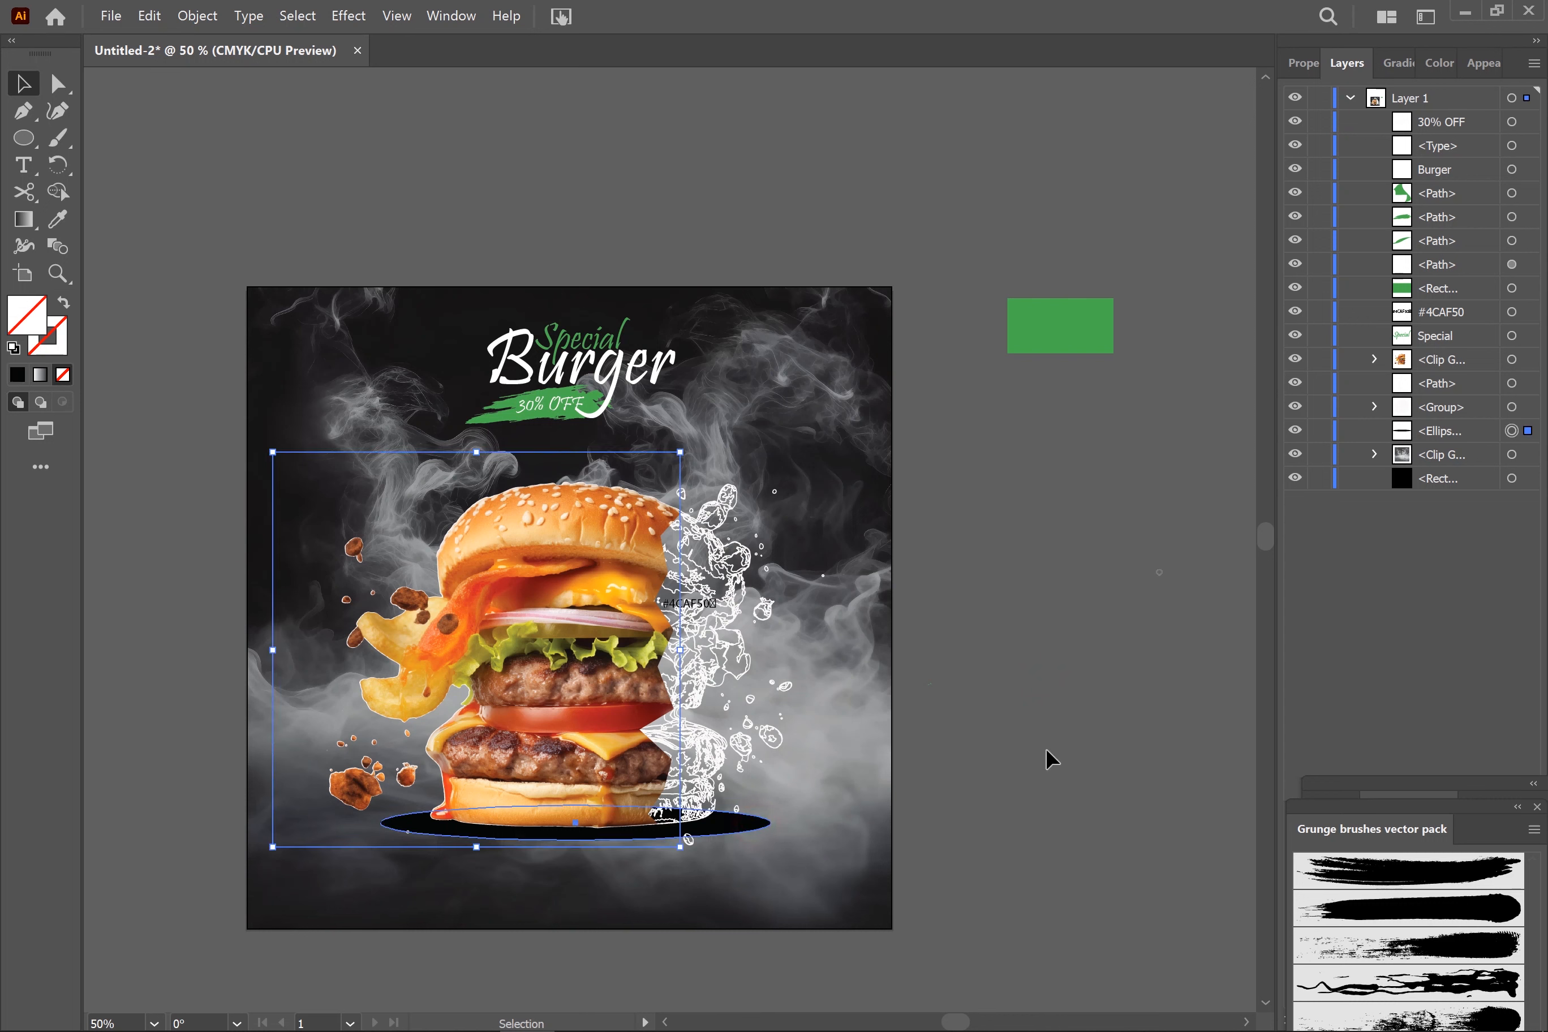
key("Down")
key("Down")
key("Down")
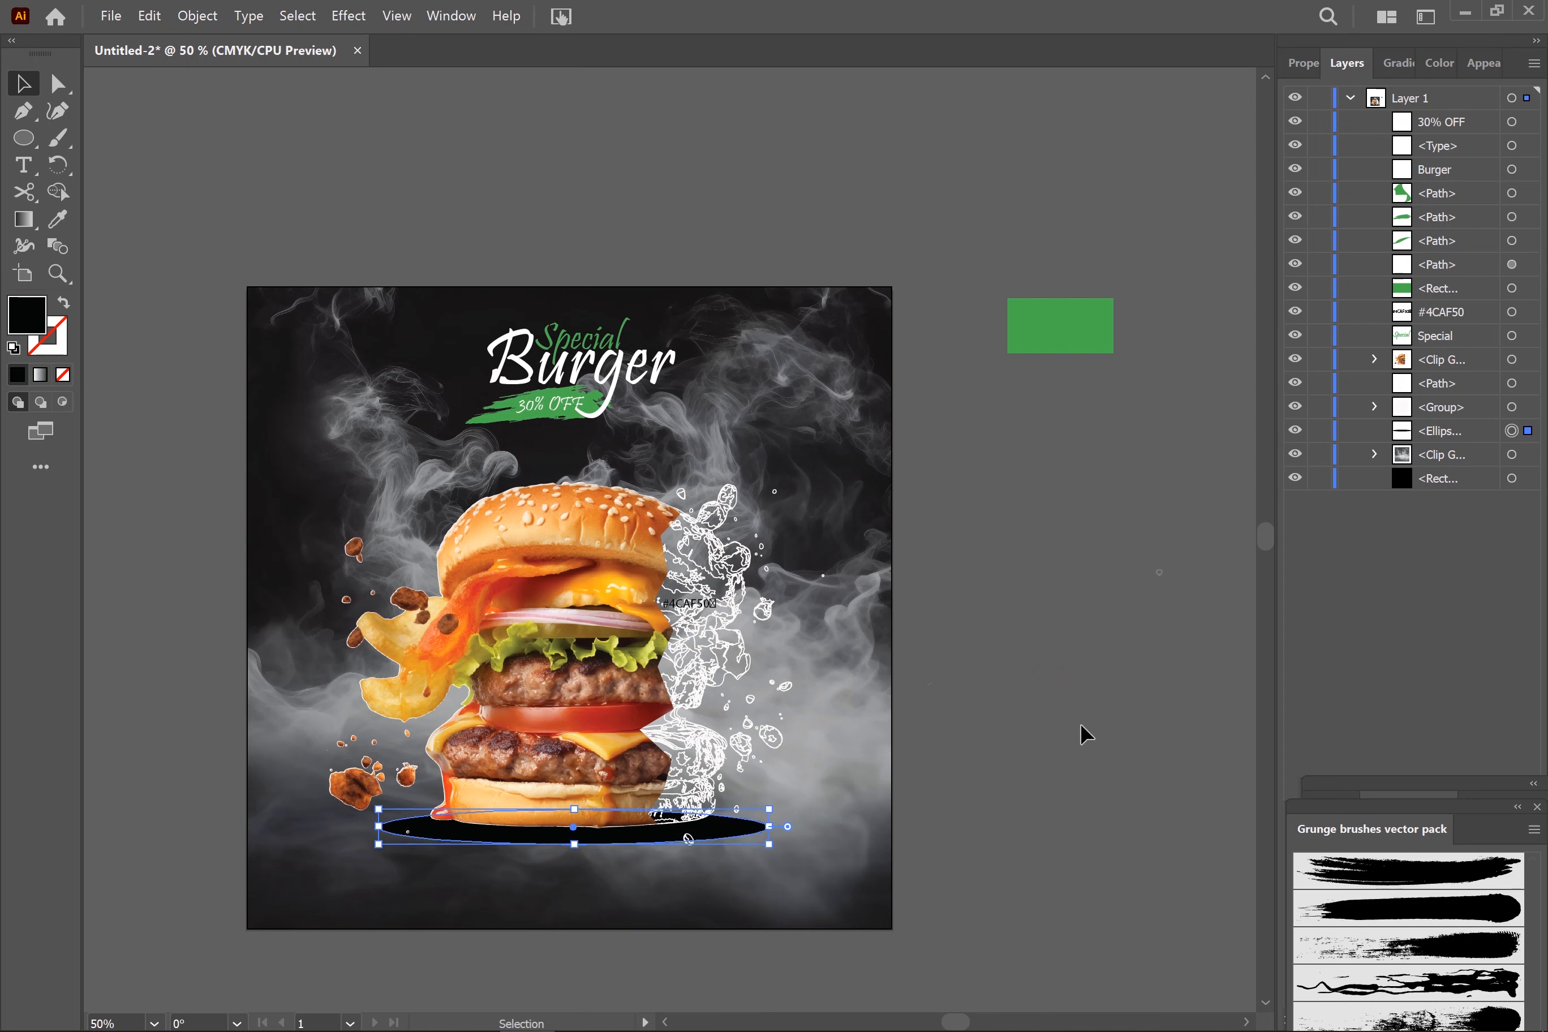
Apply a Gaussian Blur with a radius of about 66 pixels to the black ellipse to make a soft shadow.
left_click(348, 15)
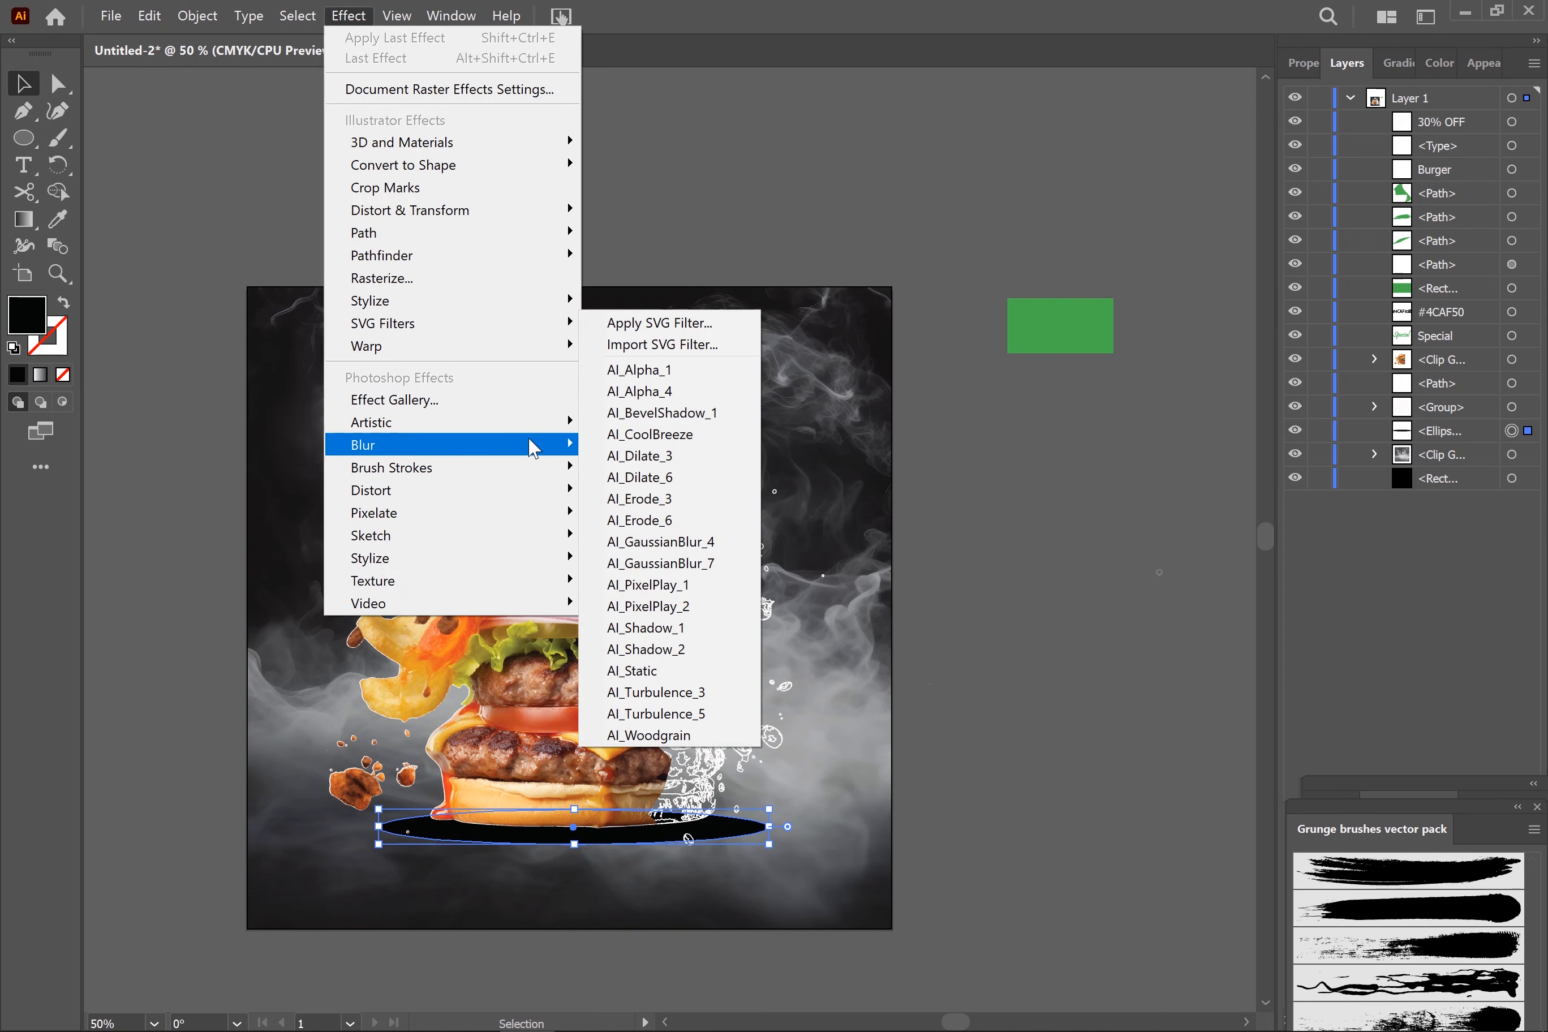
mouse_move(533, 444)
left_click(617, 444)
left_click_drag(833, 448, 1008, 309)
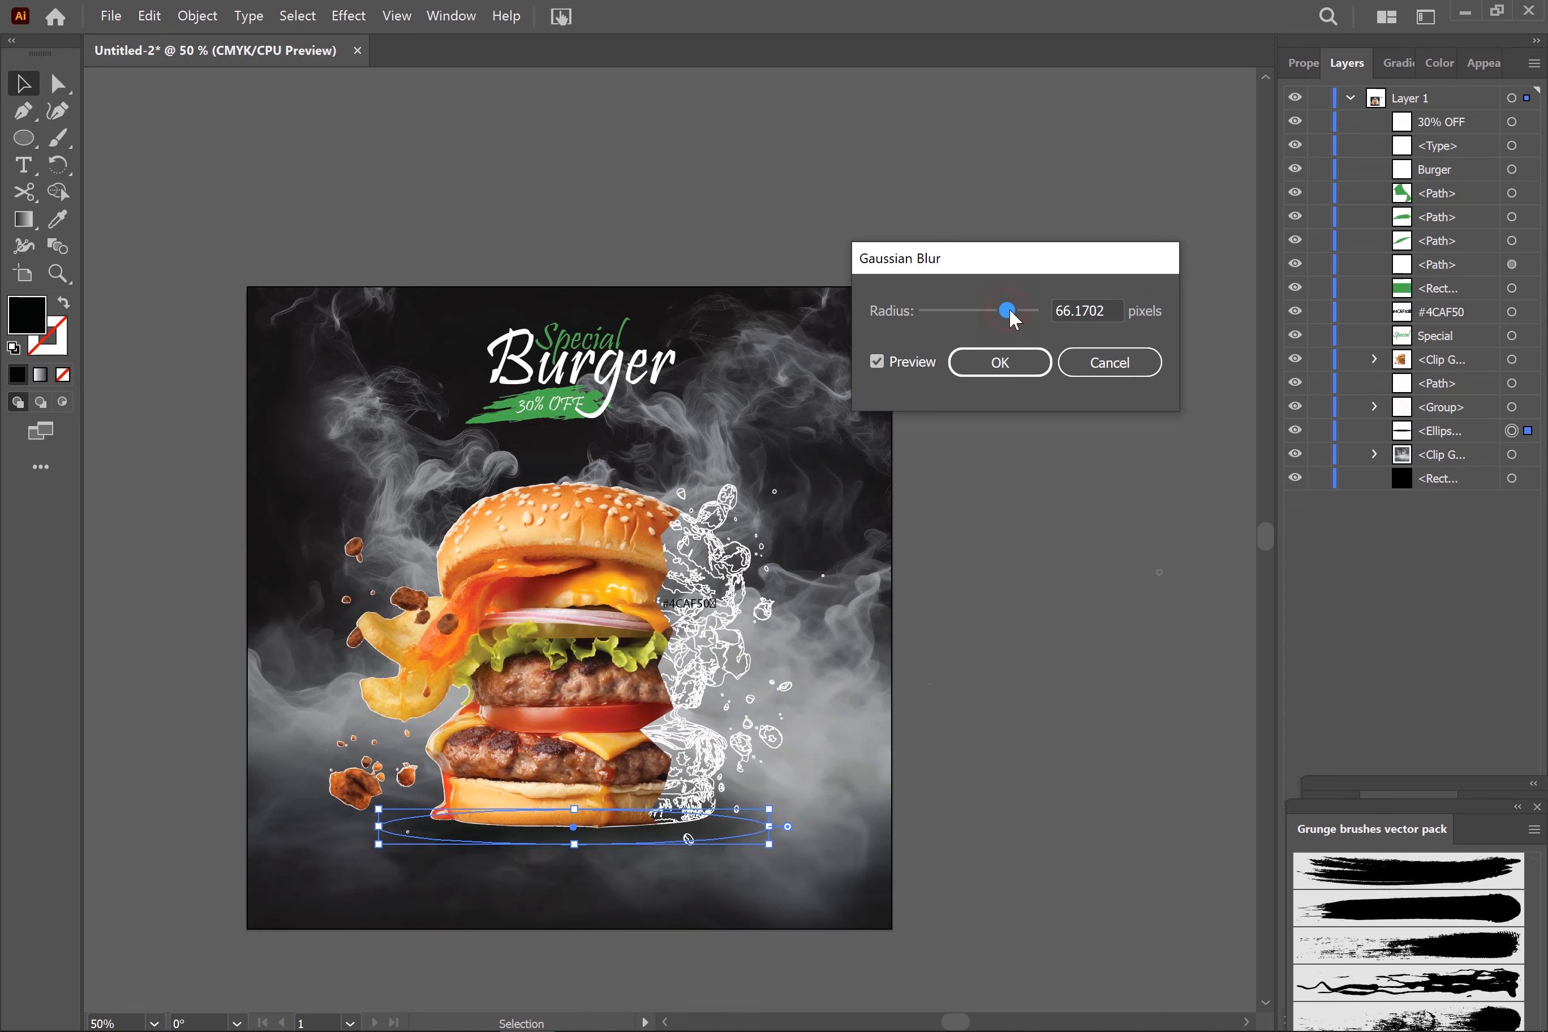
left_click(999, 362)
left_click(1109, 633)
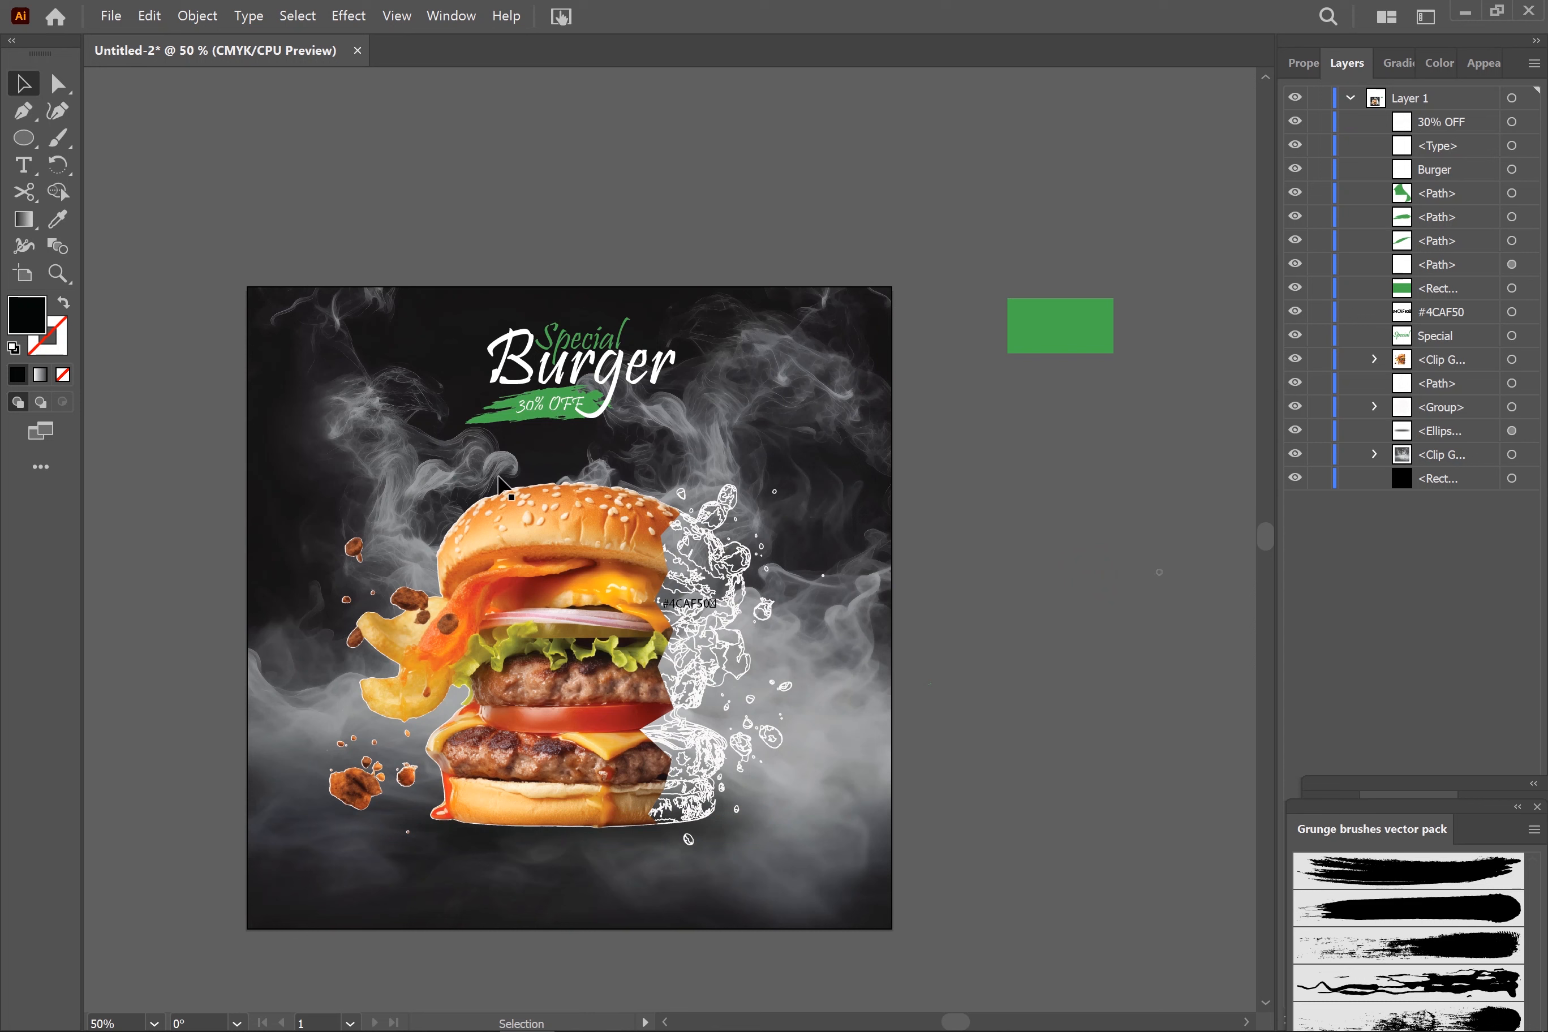
Select the blurred shadow ellipse and stretch its lower edge slightly downward.
left_click(1511, 430)
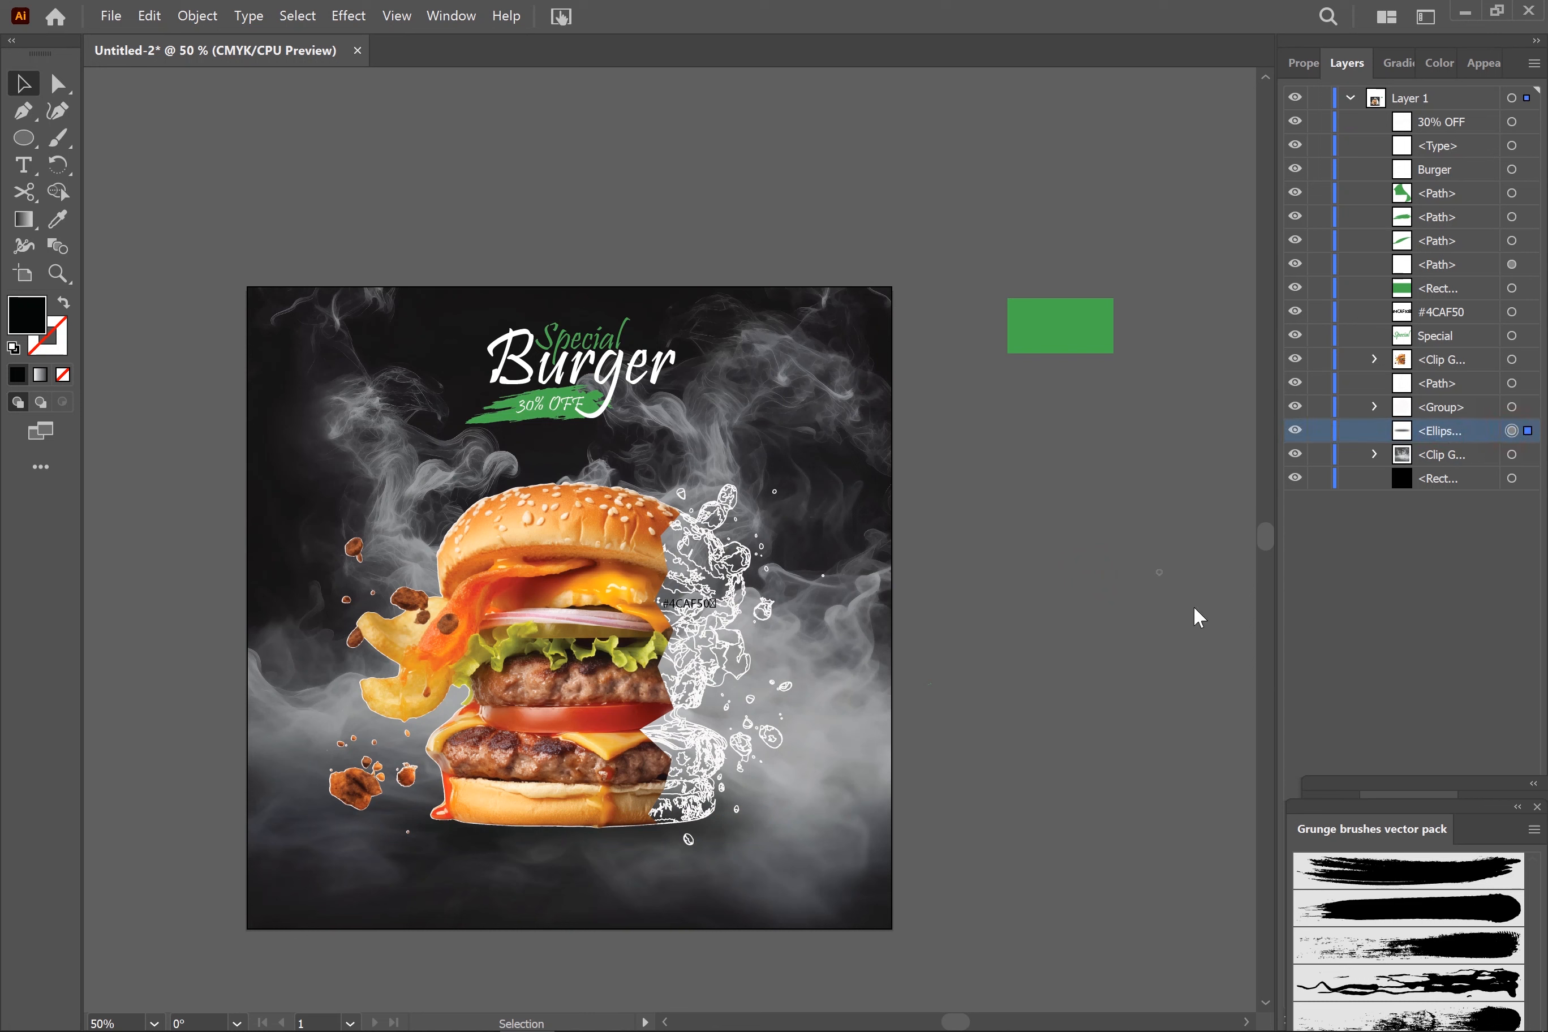
left_click(1033, 670)
left_click(586, 832)
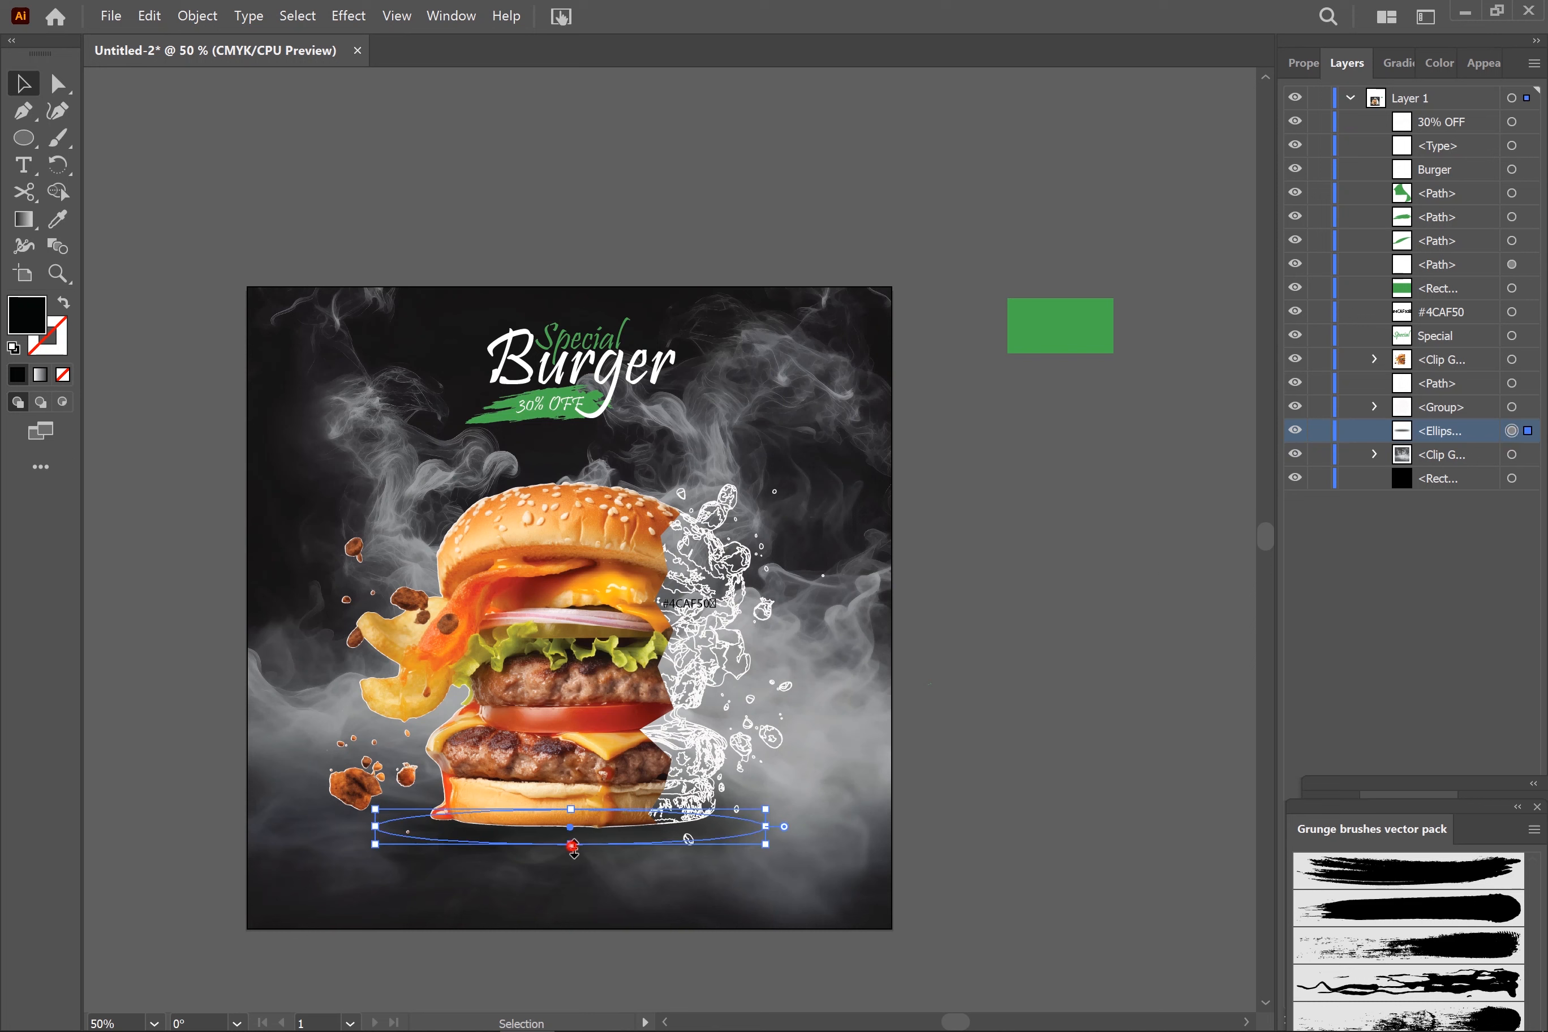
left_click_drag(571, 843, 571, 855)
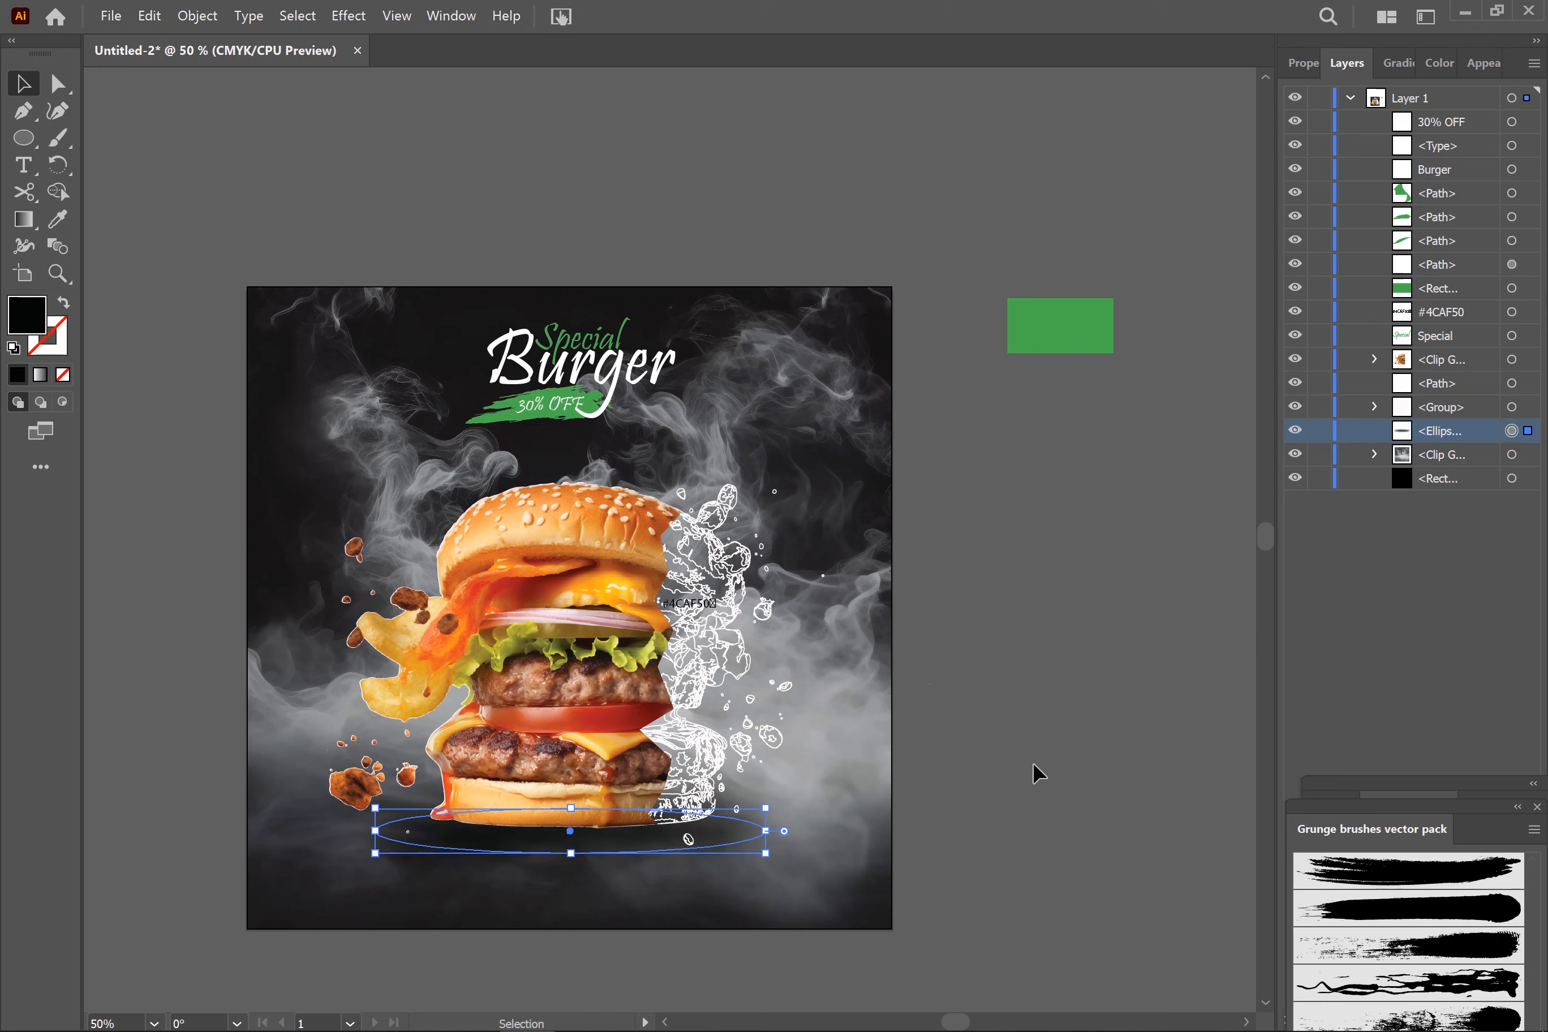
left_click(1033, 762)
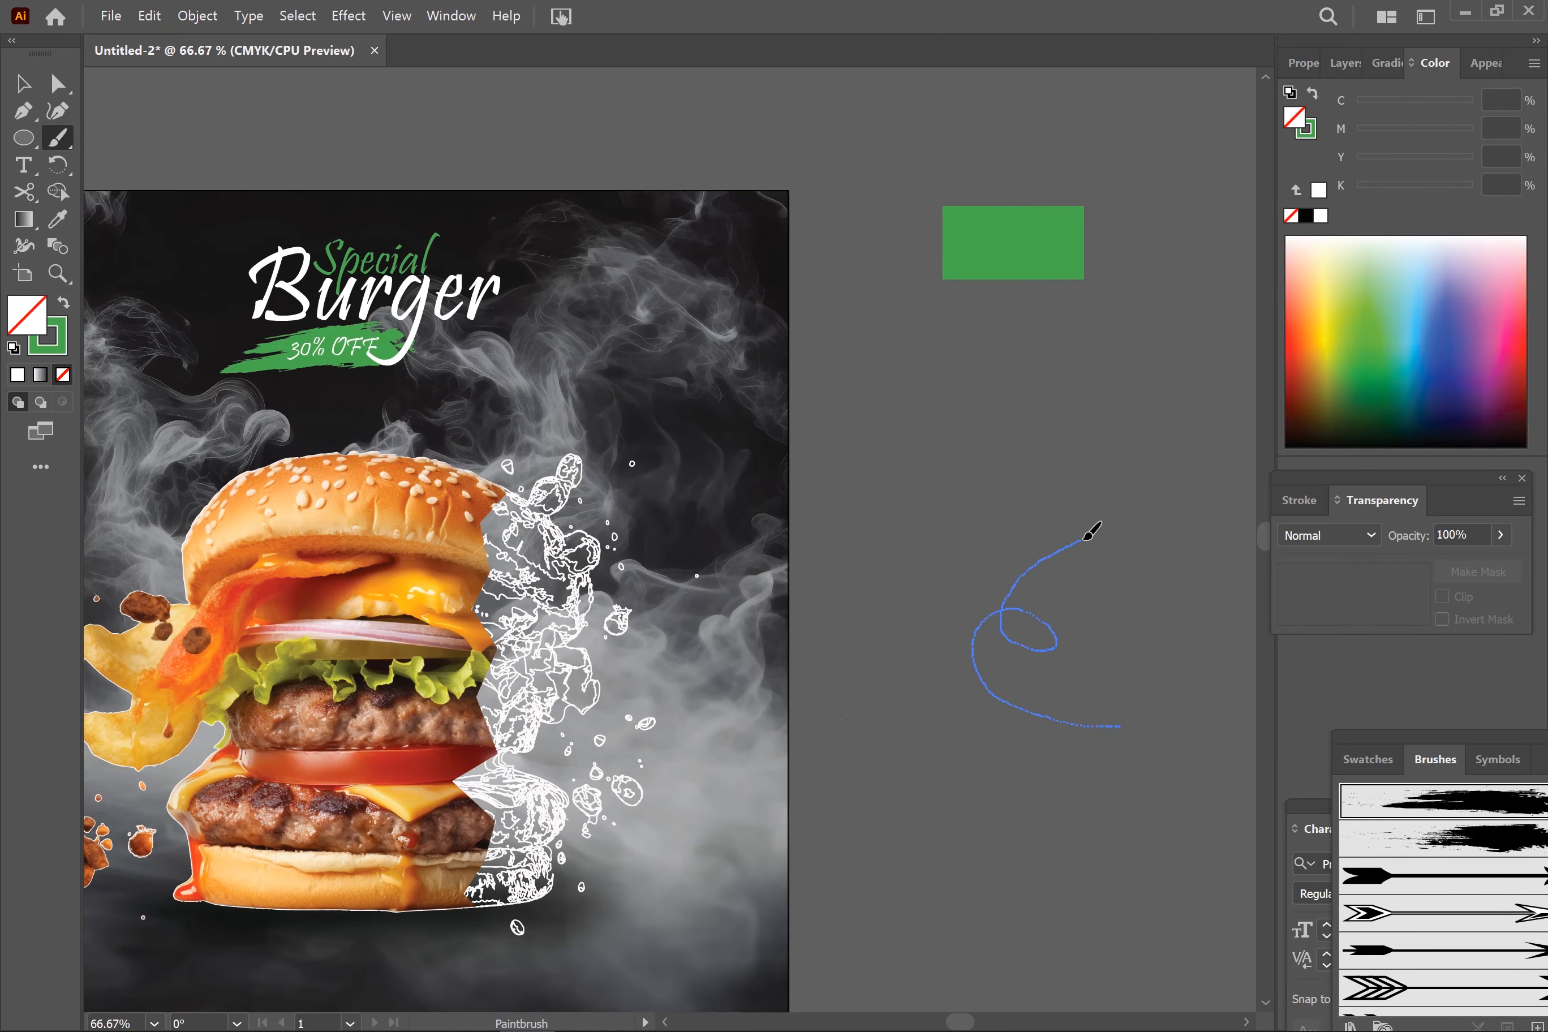
Paint a looping curve on the empty area beside the poster and give it the feathered arrow brush with an outlined head.
left_click_drag(1102, 525, 1102, 525)
key("v")
left_click(994, 647)
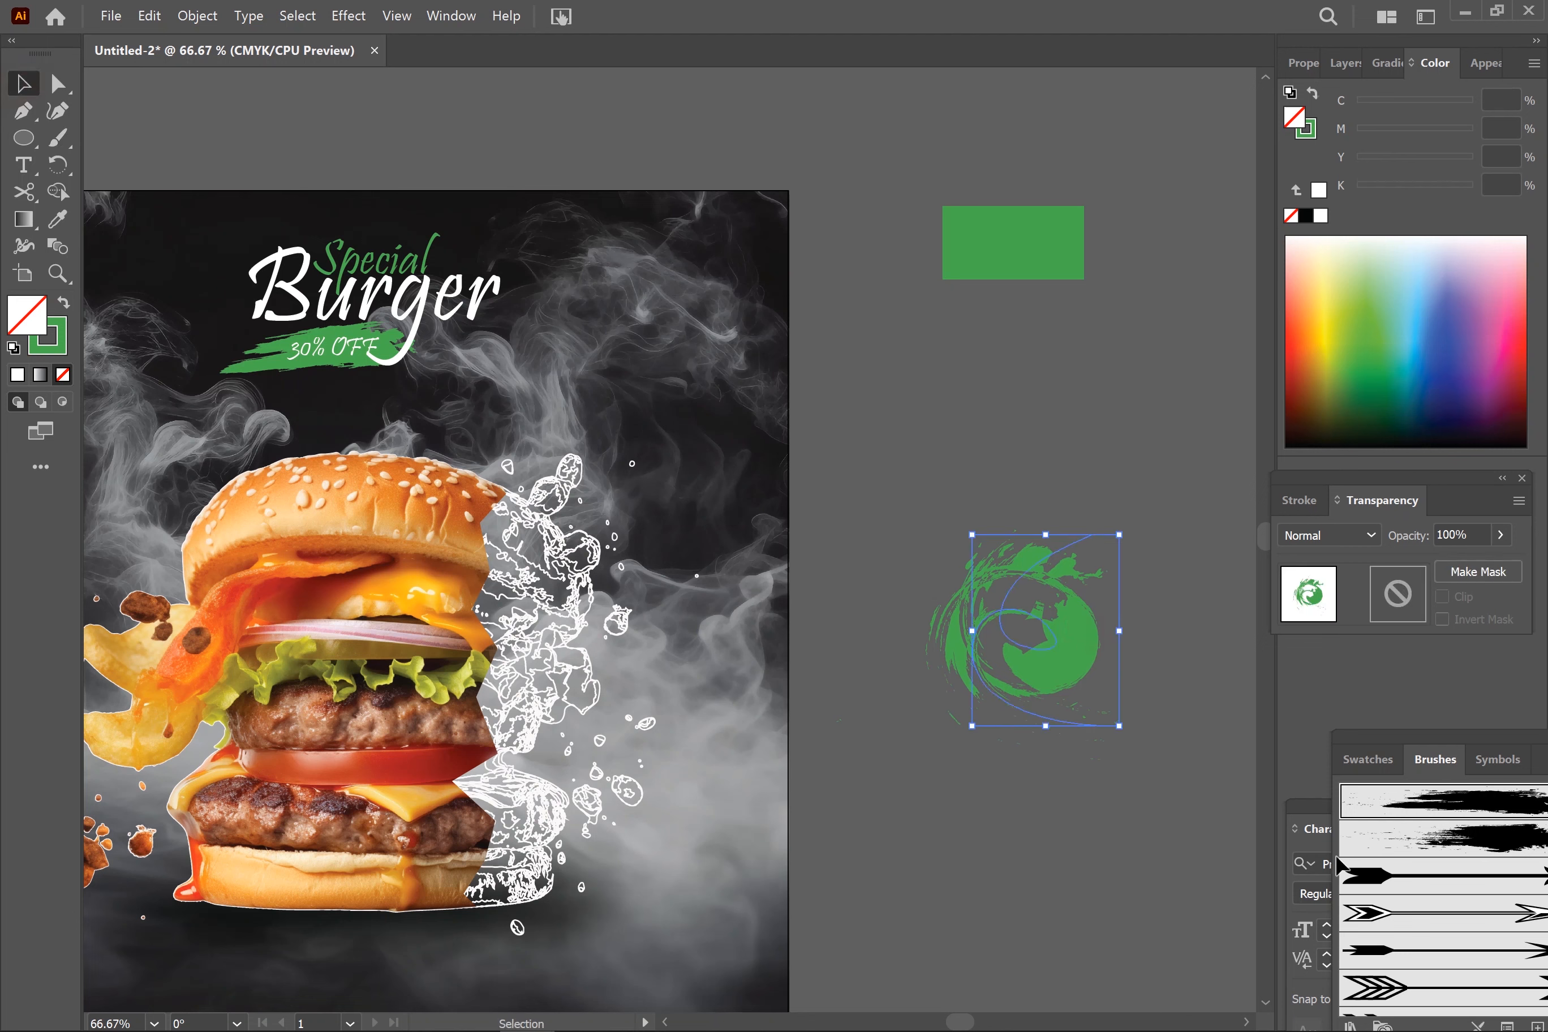
left_click(1424, 922)
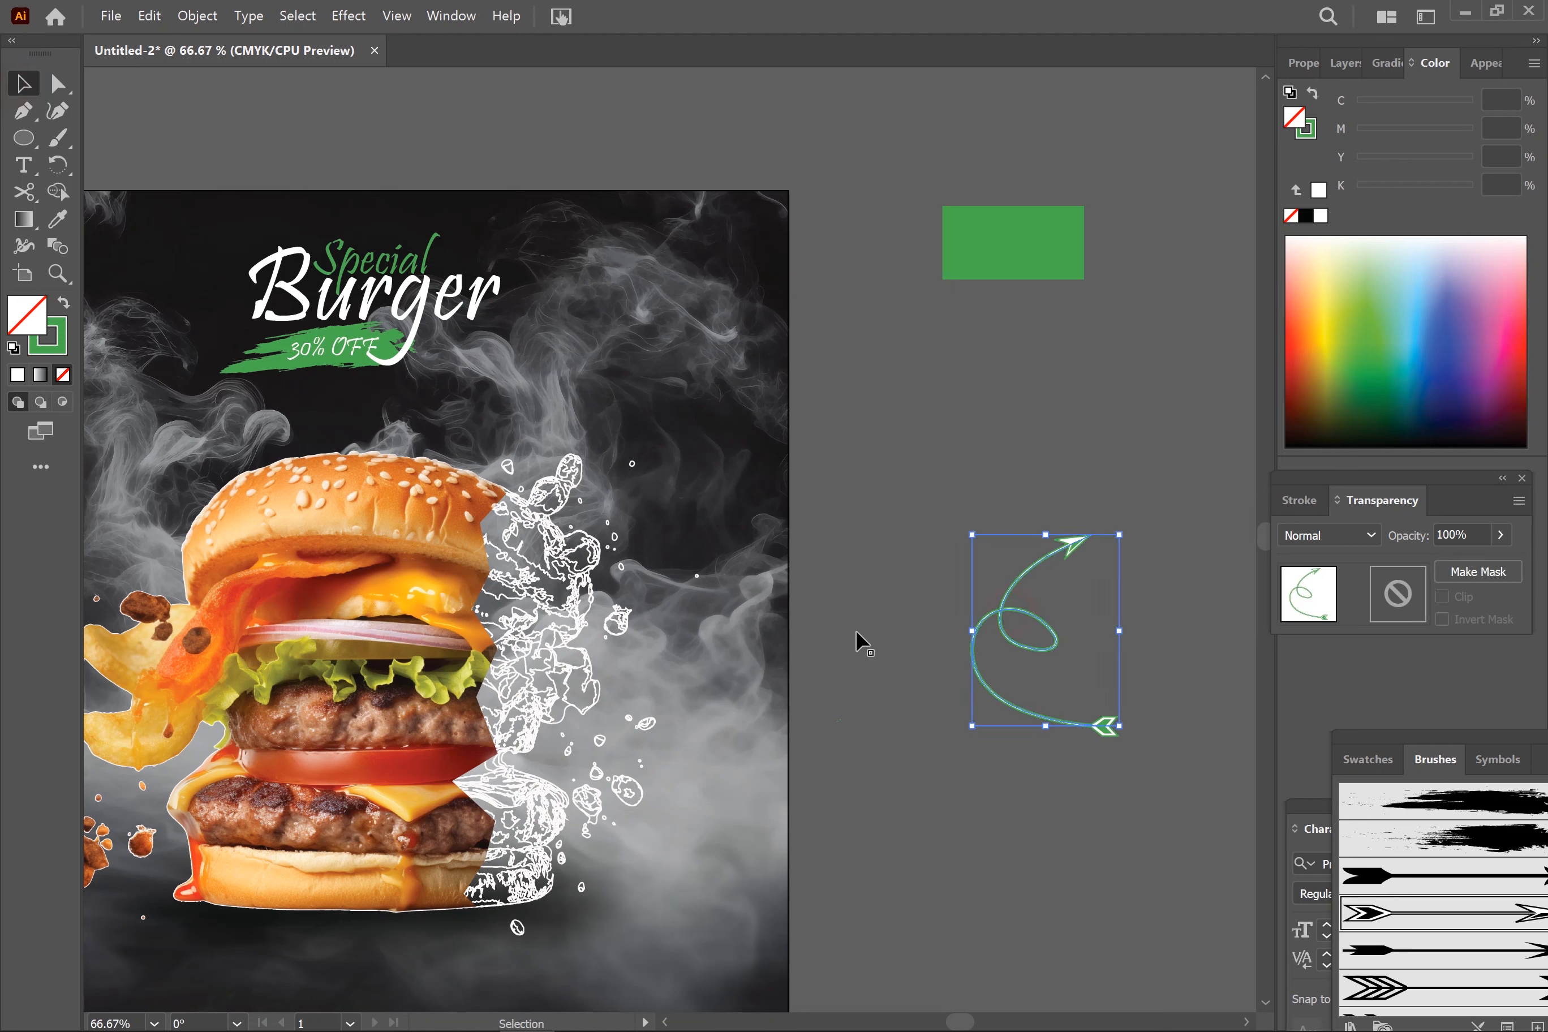
Expand the arrow stroke's appearance into shapes and remove its fill, leaving only the green outline.
left_click(178, 20)
left_click(259, 256)
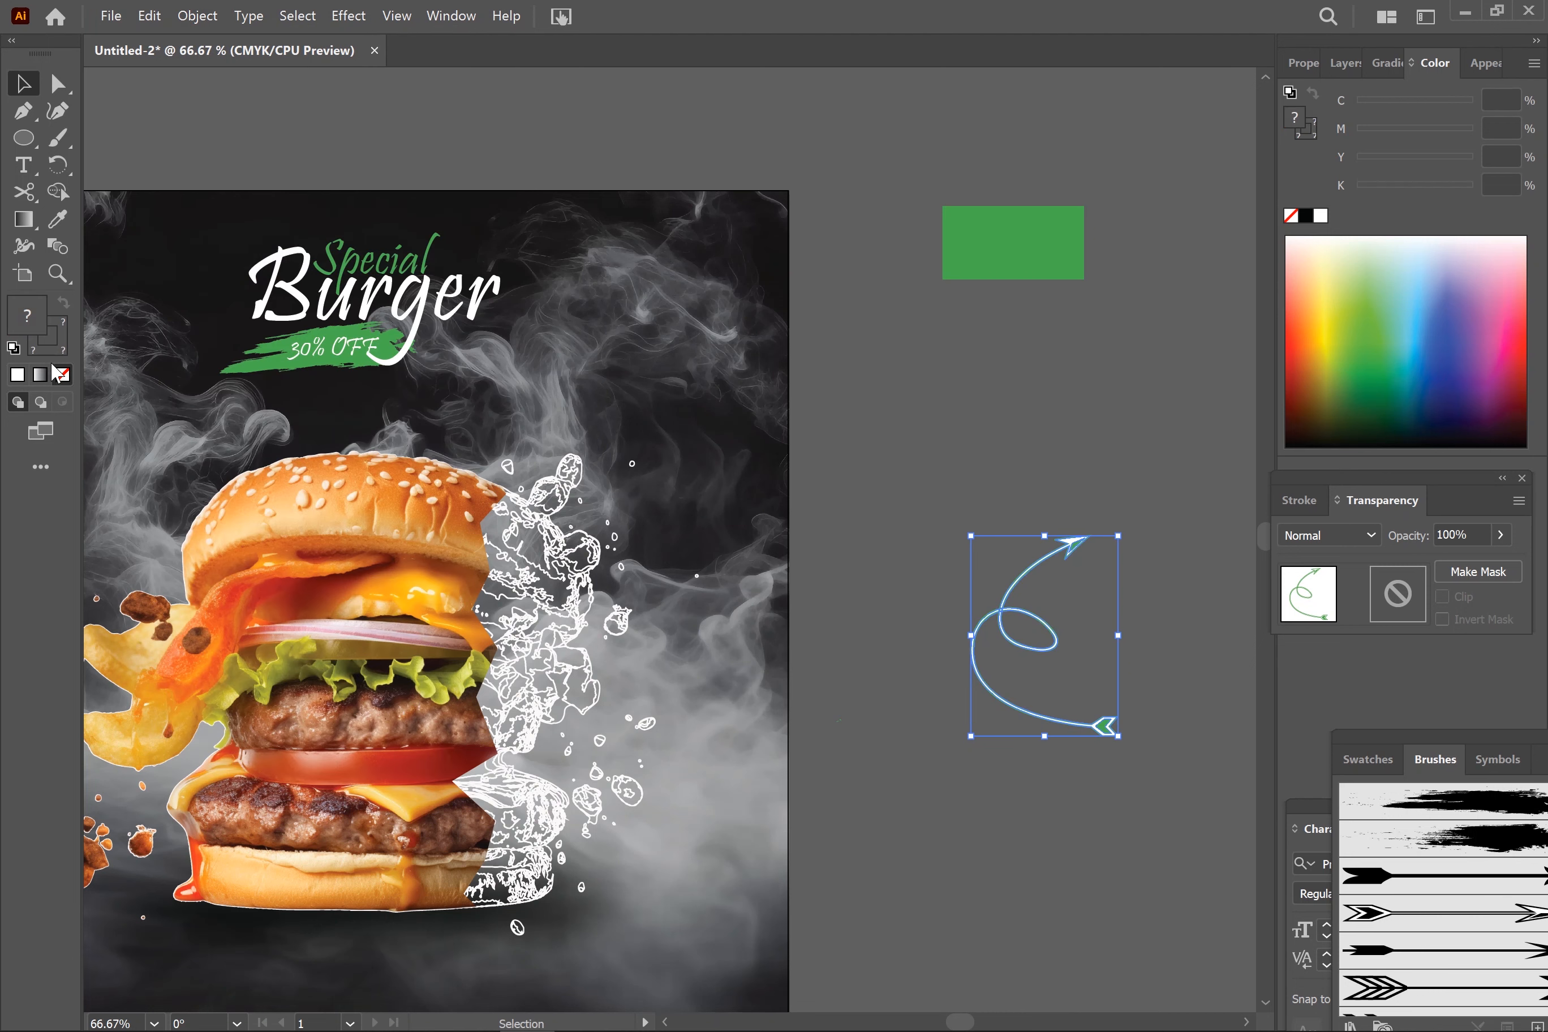
left_click(17, 375)
left_click(63, 375)
left_click(754, 456)
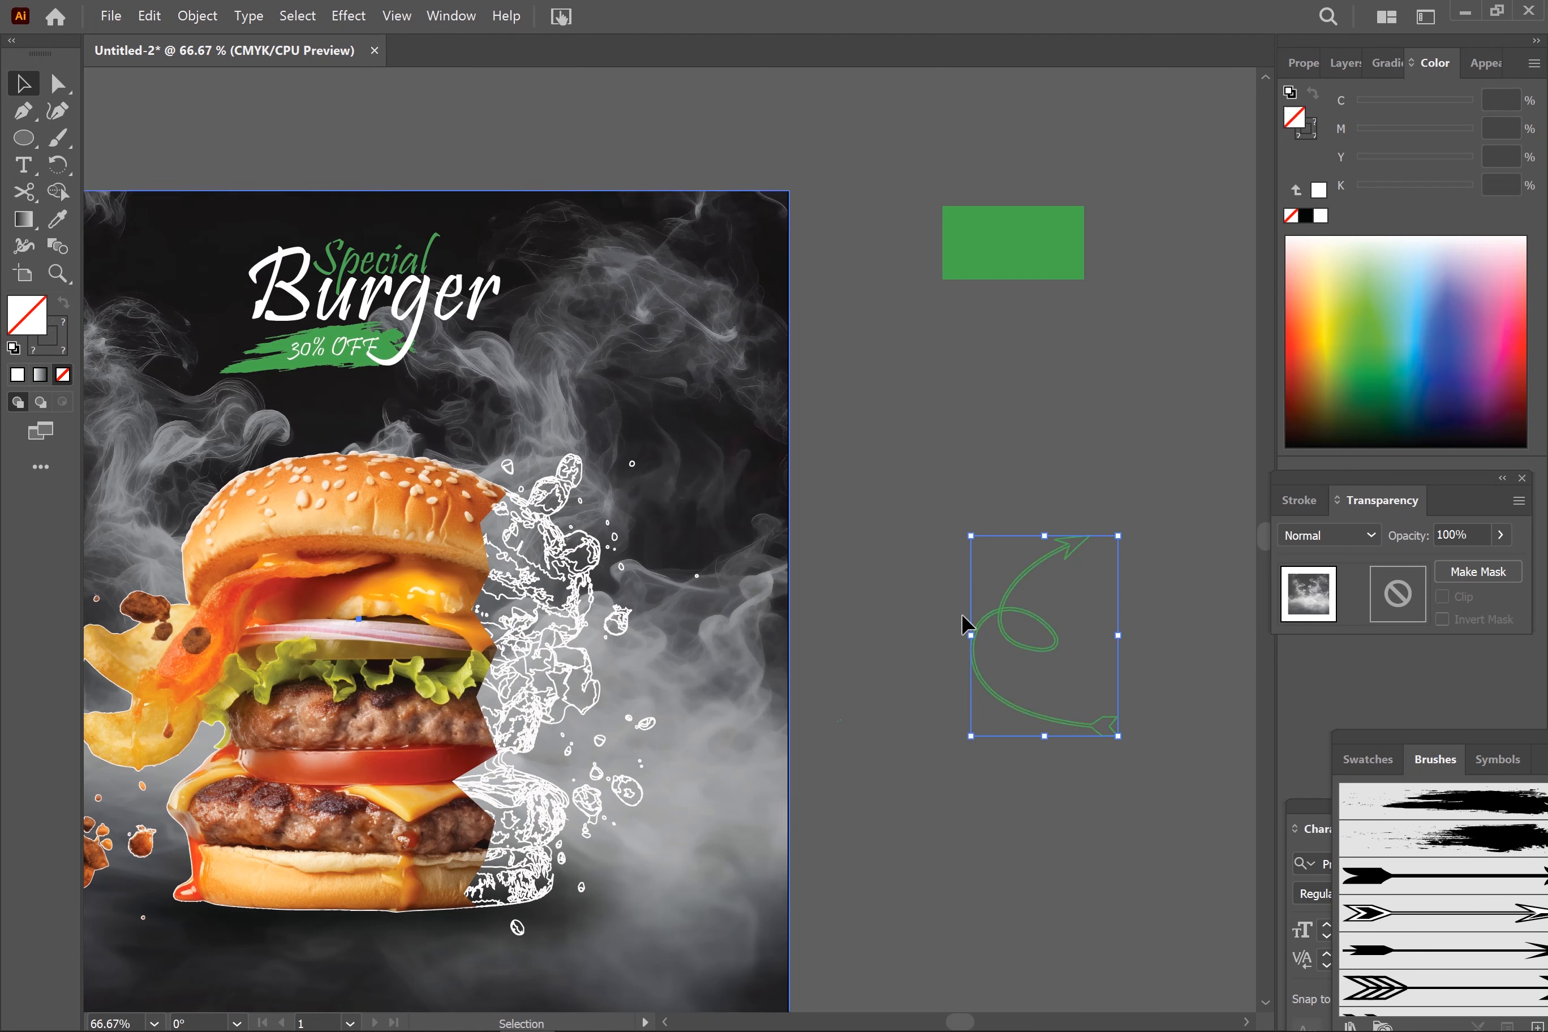
Move the outlined looping arrow to the dark area left of the burger and enlarge it slightly.
left_click(1036, 650)
left_click_drag(1036, 651, 226, 513)
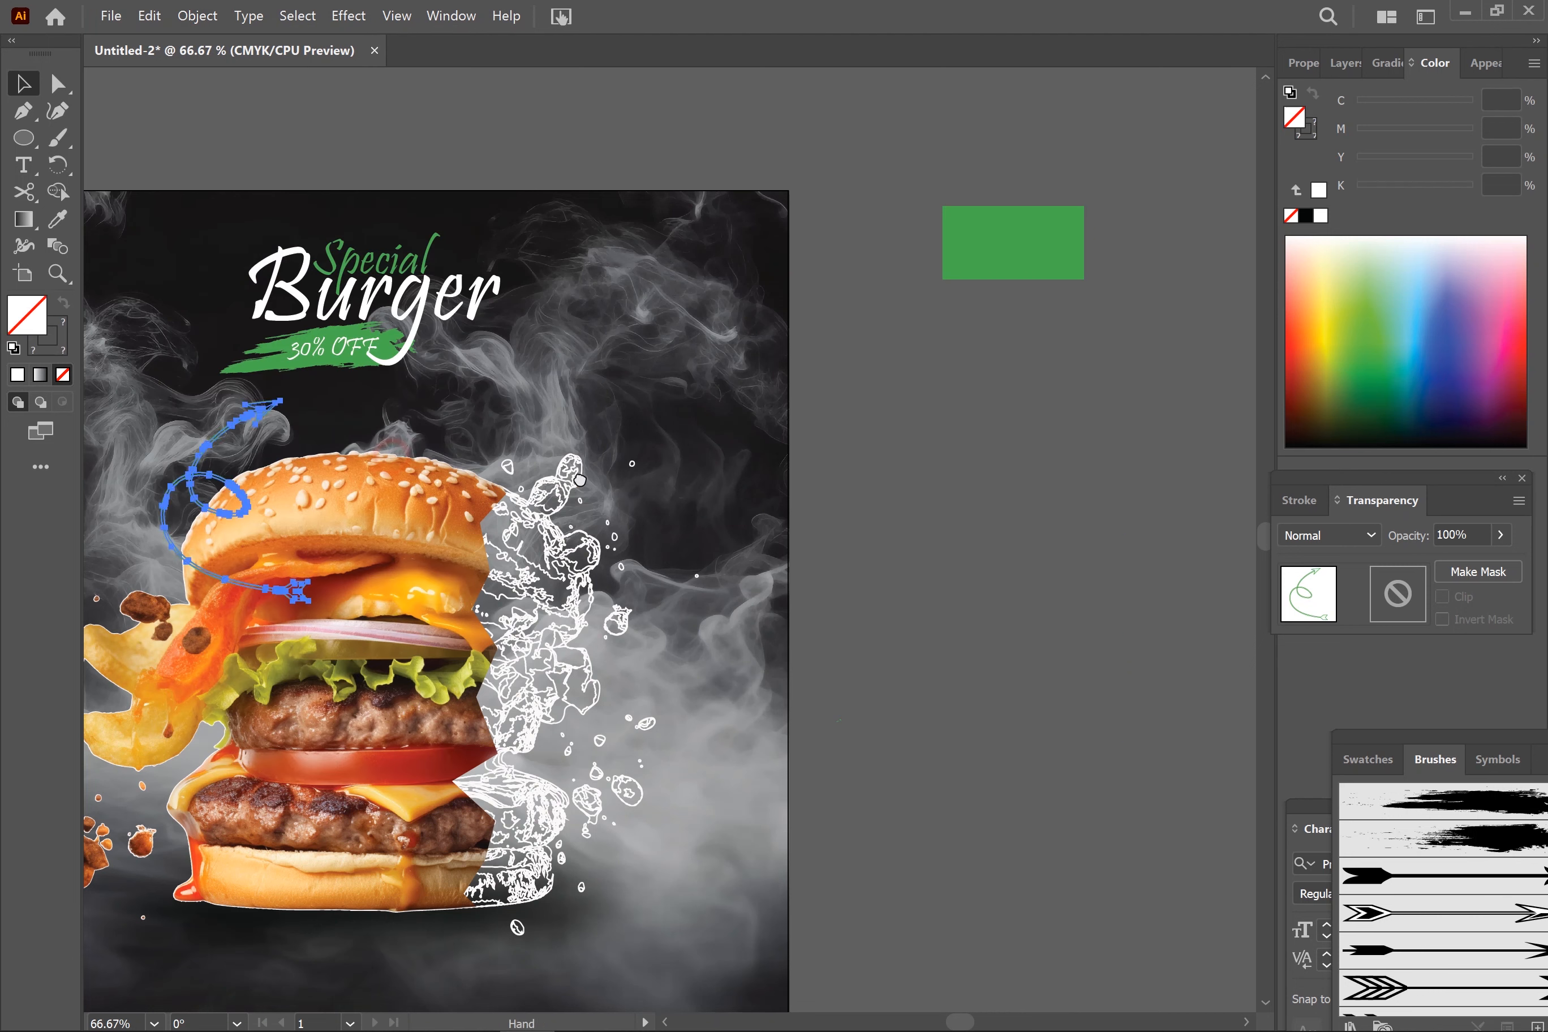
left_click_drag(390, 457, 762, 487)
left_click_drag(565, 526, 349, 629)
left_click(472, 532)
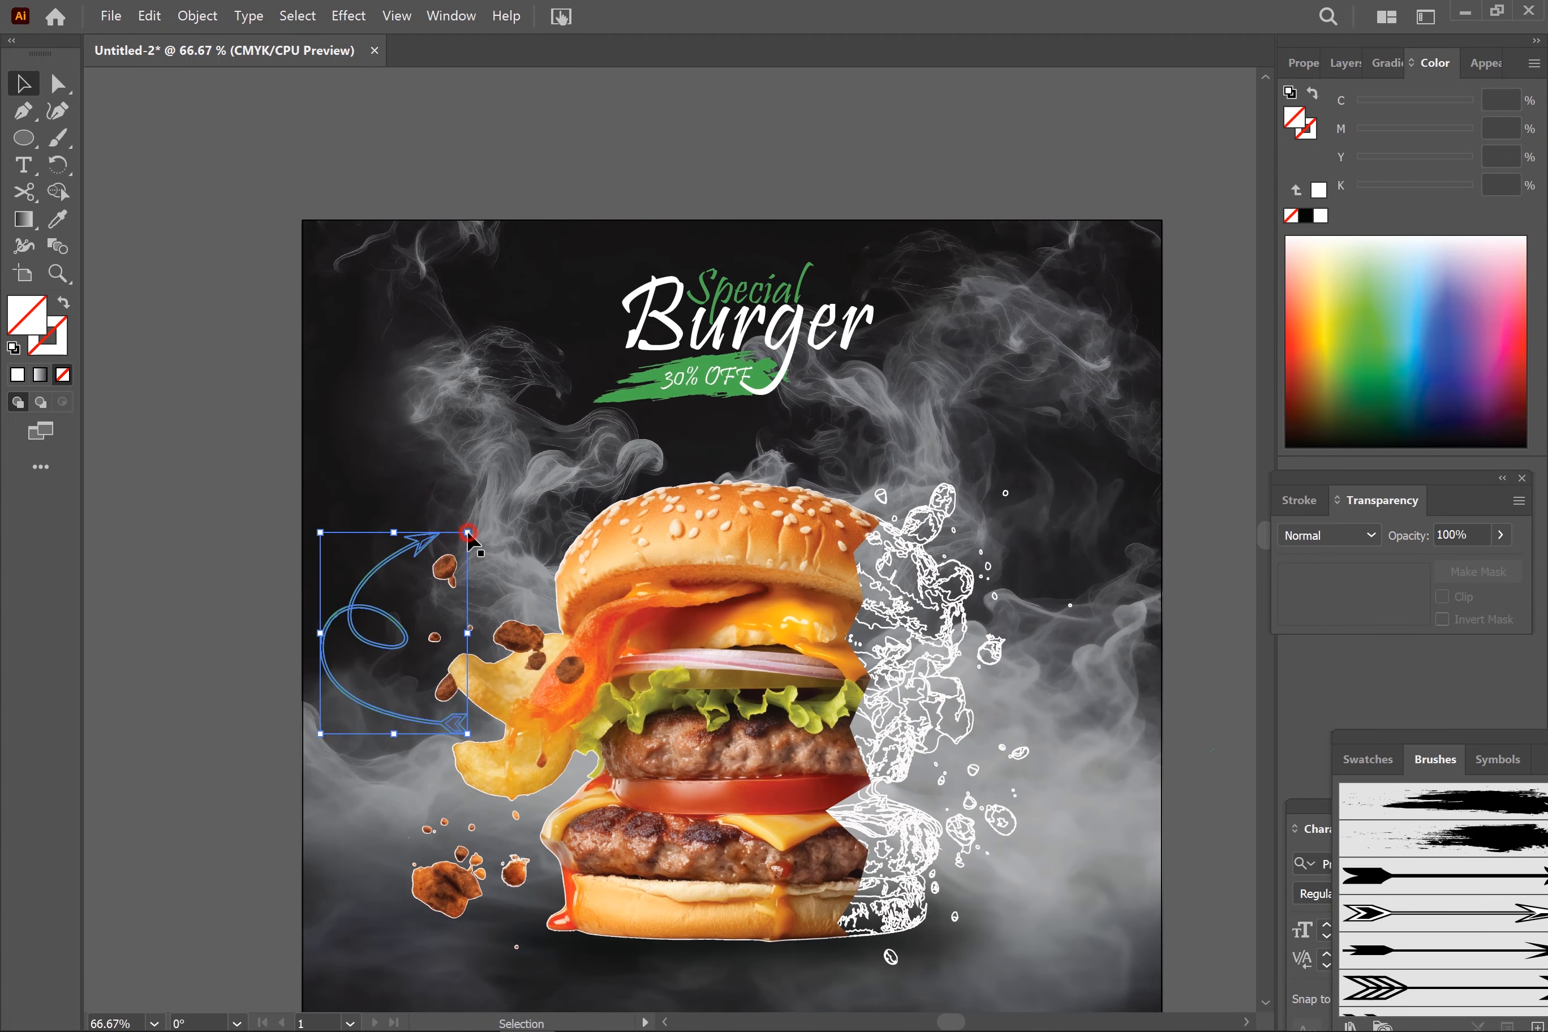
left_click(329, 619)
left_click_drag(470, 531, 487, 514)
left_click(140, 545)
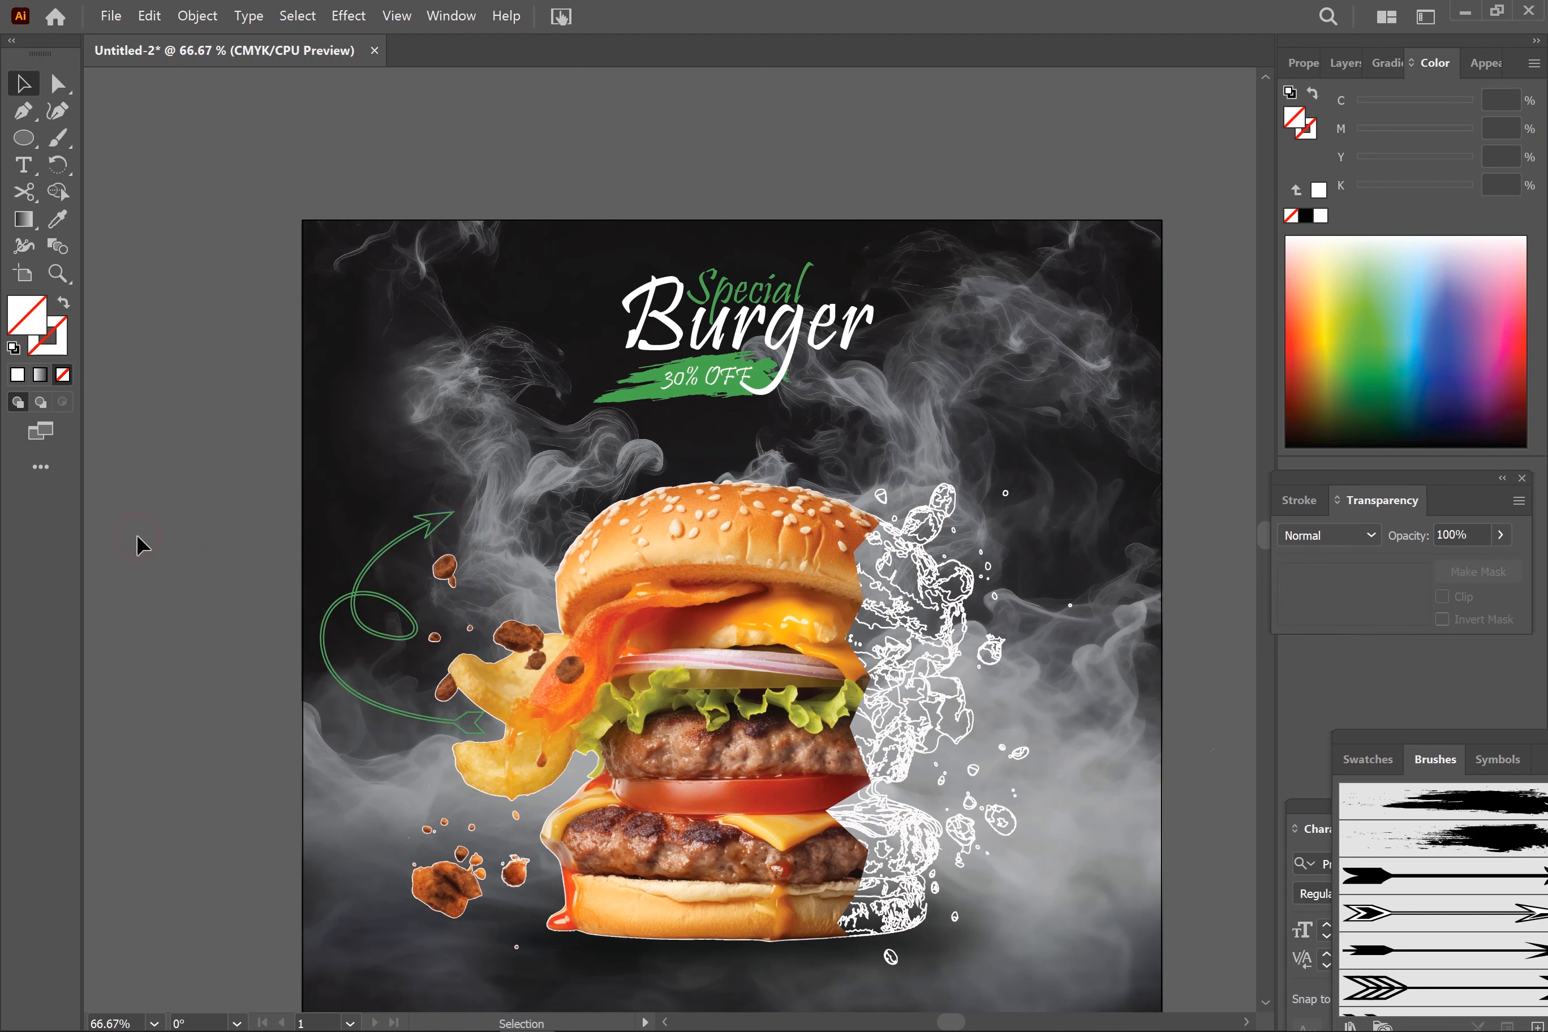
Draw a small white circle with a black outline beside the poster and duplicate it into an overlapping cloud-like cluster.
key("l")
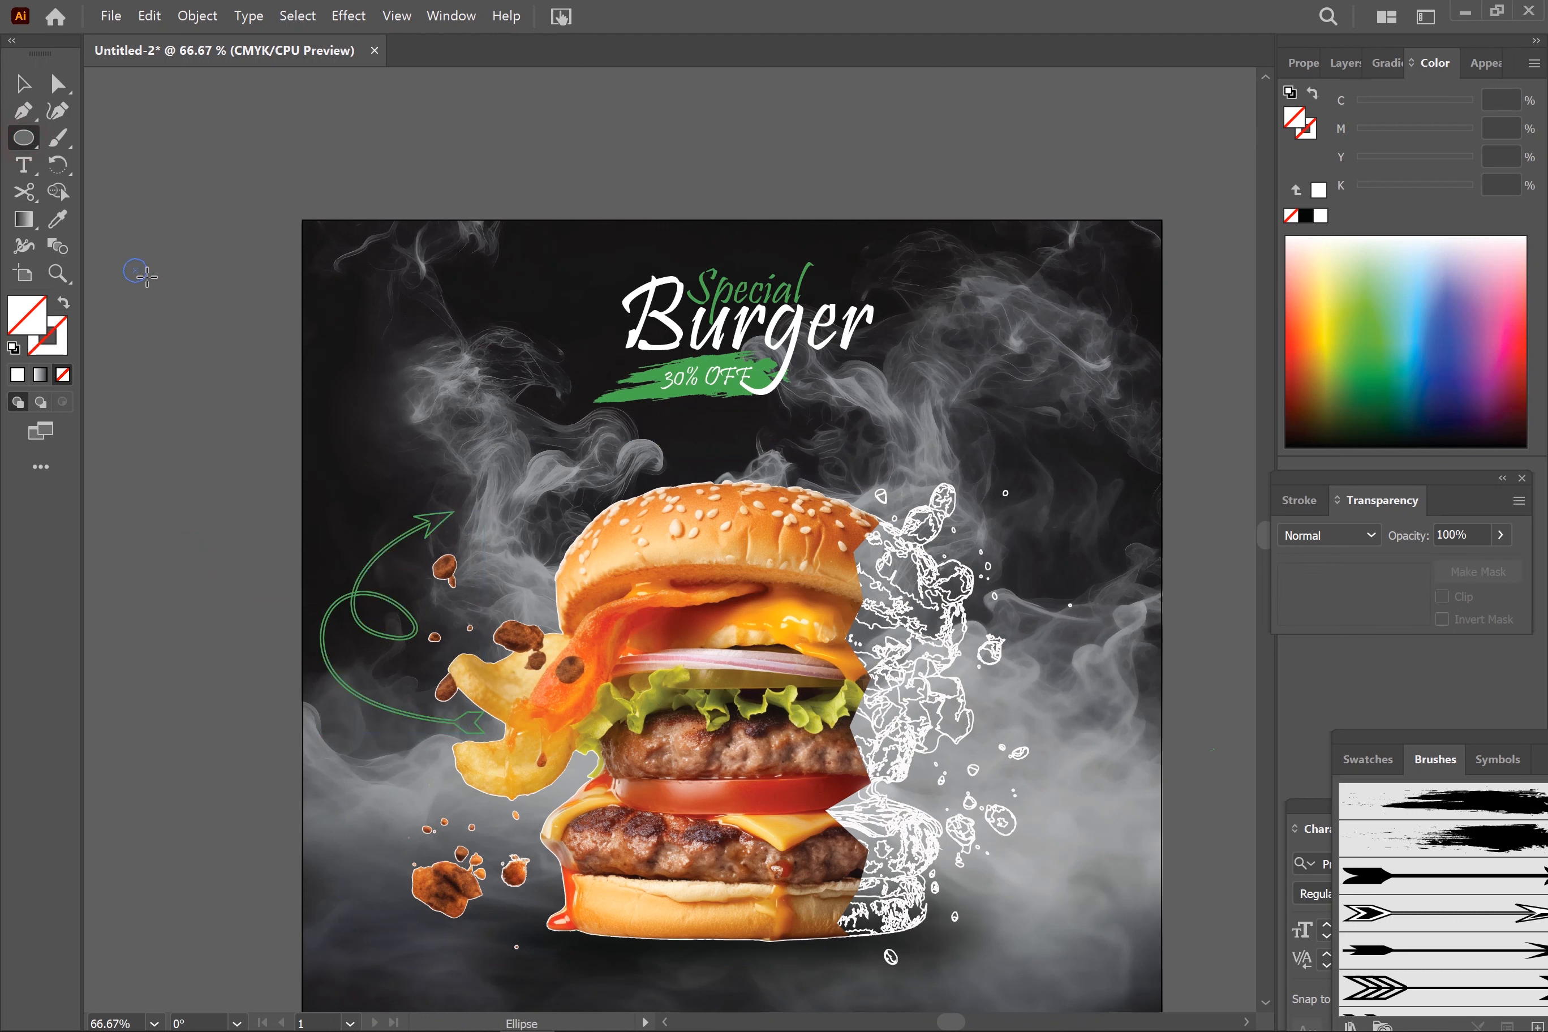
left_click_drag(148, 279, 167, 264)
key("v")
key("d")
left_click_drag(167, 265, 184, 266, "alt")
mouse_move(176, 261)
left_mouse_down("alt")
mouse_move(177, 279)
mouse_move(150, 280)
left_mouse_up("alt")
left_click_drag(151, 281, 114, 285, "alt")
Select all the overlapping circles and unite them into a single cloud shape.
left_click(24, 82)
left_click_drag(243, 172, 146, 343)
left_click_drag(1457, 479, 1487, 625)
left_click(1303, 63)
left_click(1291, 603)
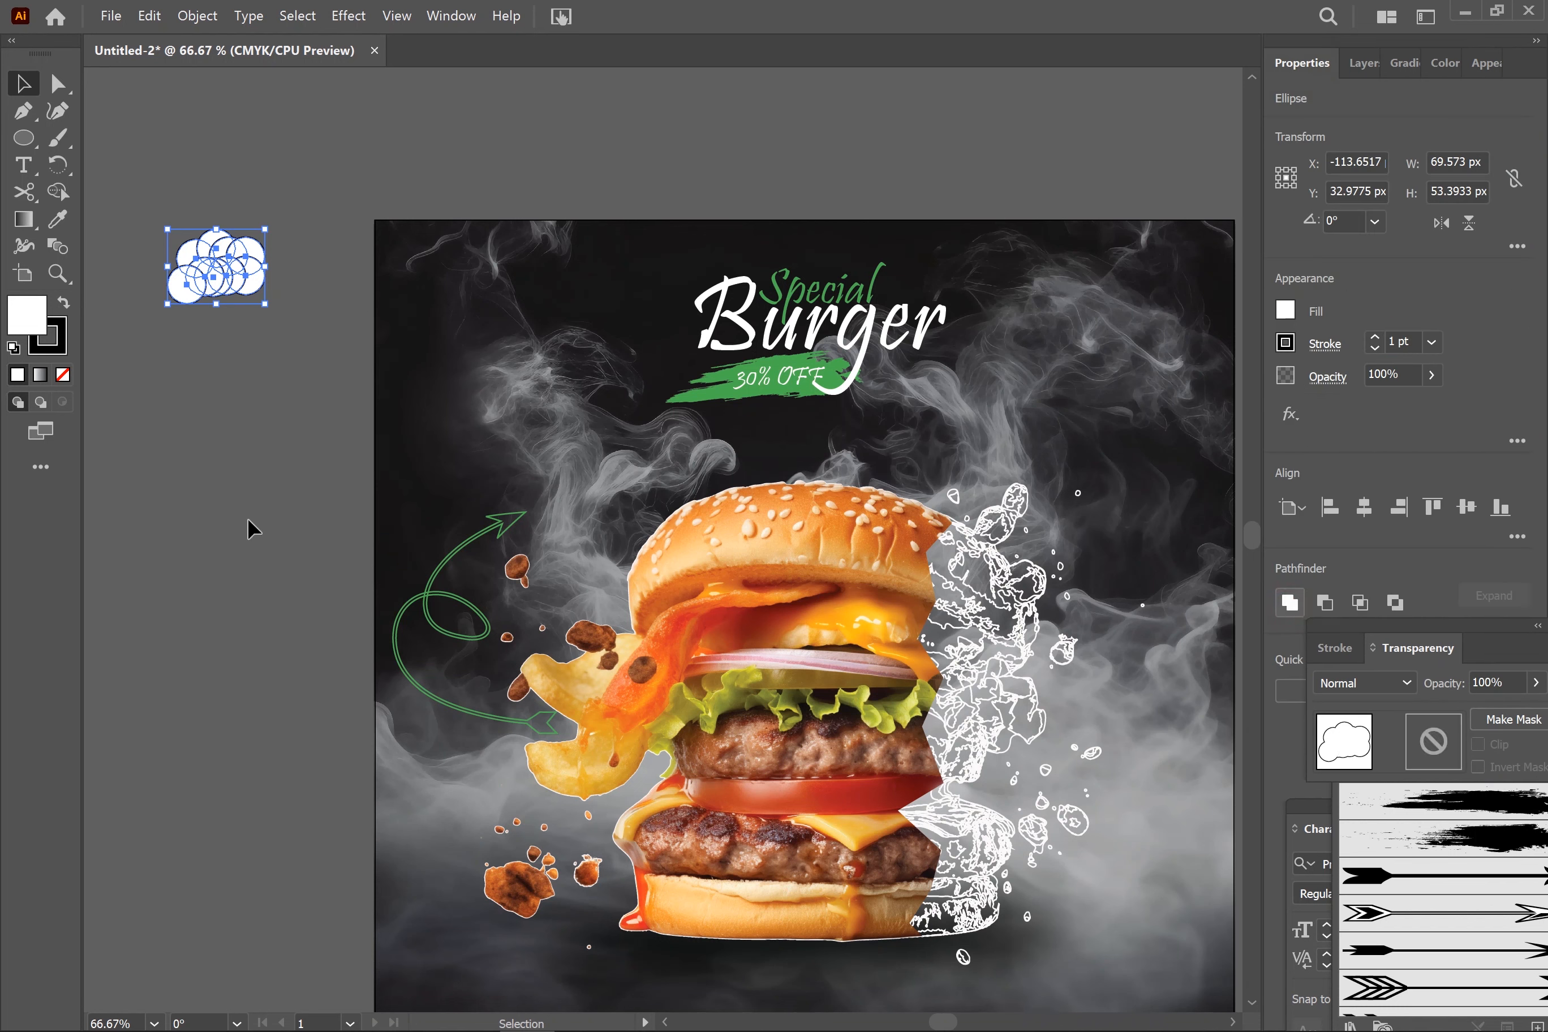
left_click(303, 459)
Remove the cloud's outline and fill it with the green sampled from the poster artwork.
left_click(203, 275)
left_click(57, 340)
left_click(63, 373)
left_click(27, 316)
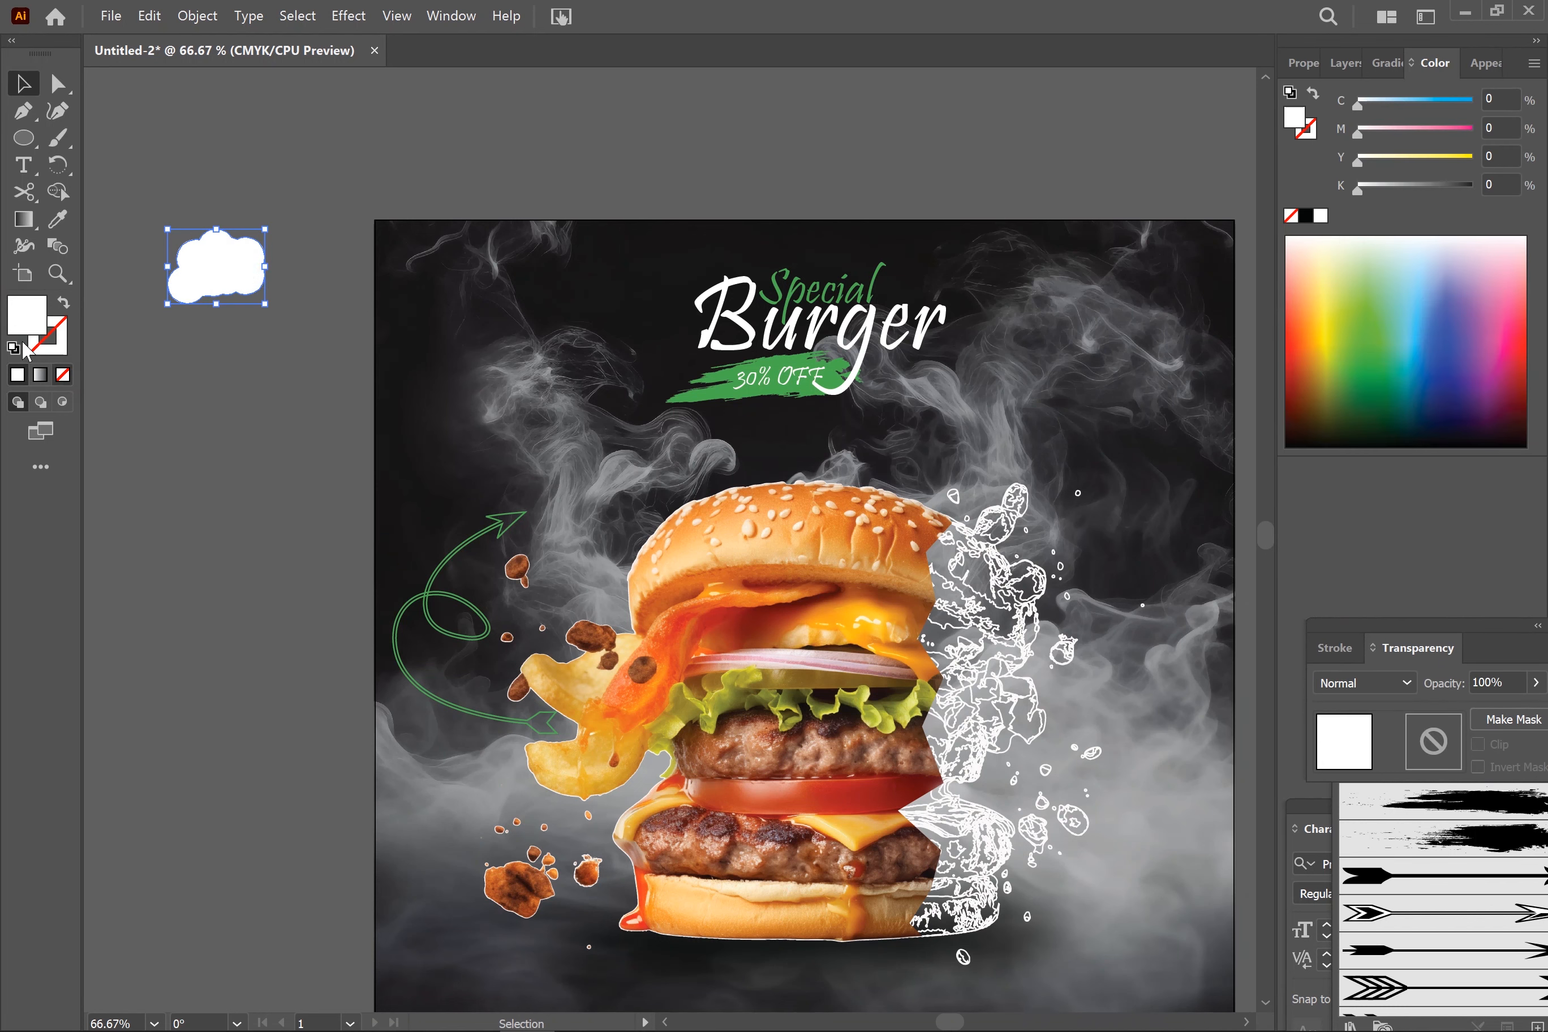
left_click(57, 219)
left_click_drag(1156, 463, 668, 449)
left_click(953, 270)
left_click_drag(504, 408, 1092, 461)
left_click(23, 81)
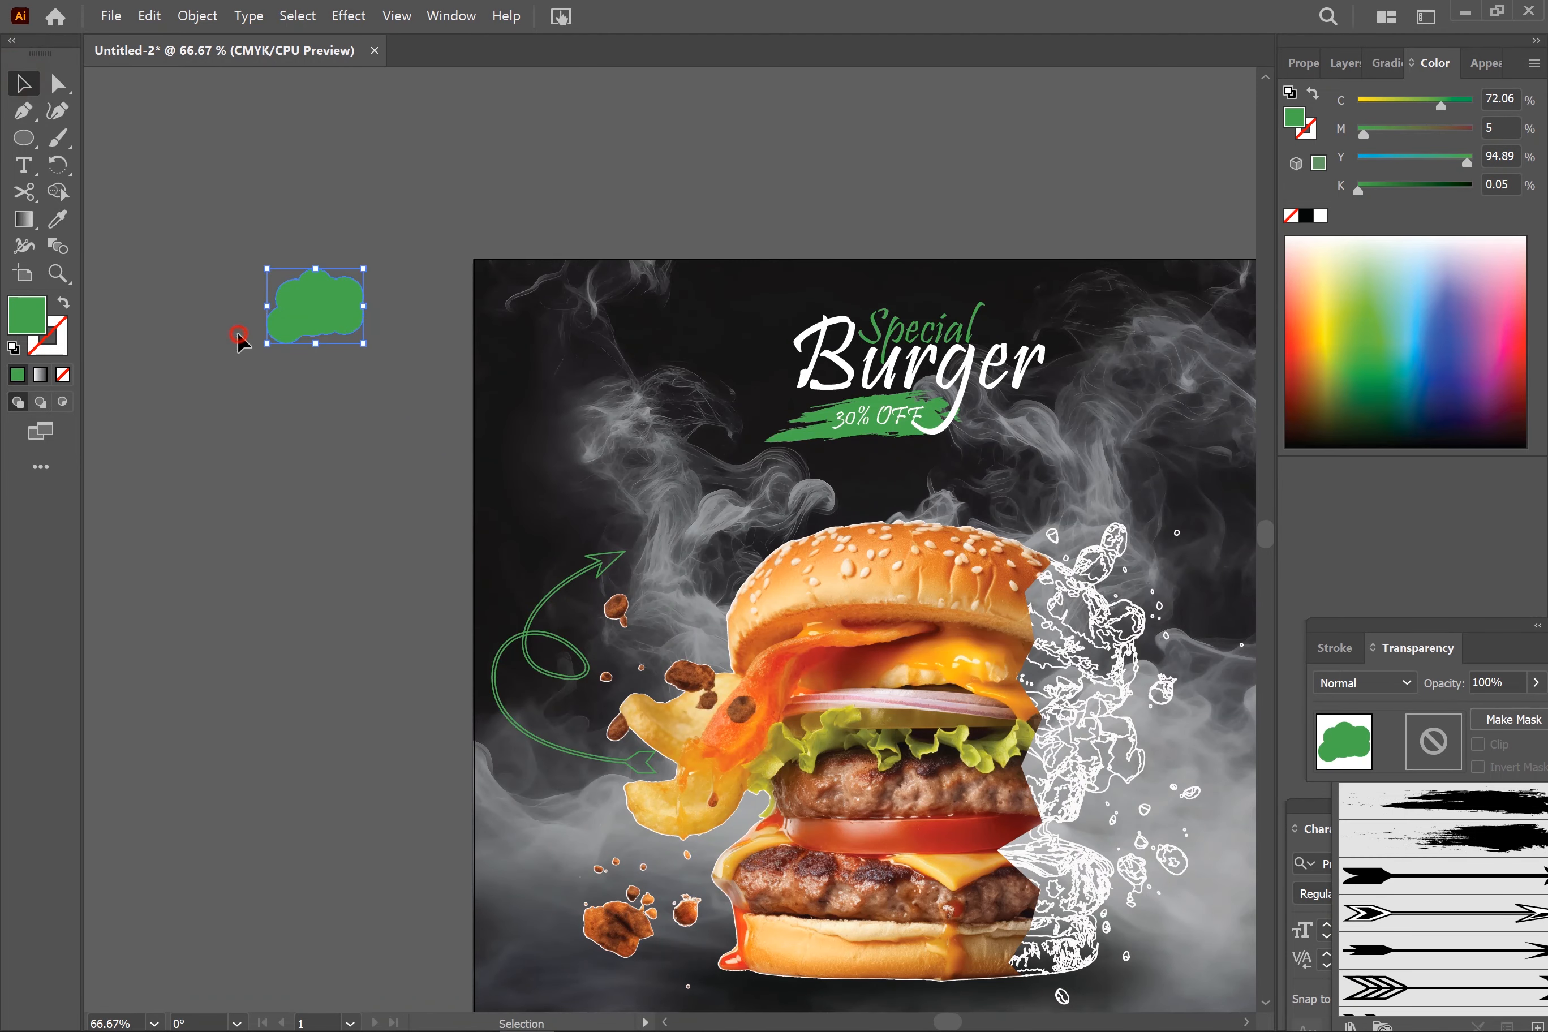
Place the green cloud on the poster at the tip of the looping arrow.
left_click_drag(326, 317, 692, 536)
left_click(426, 440)
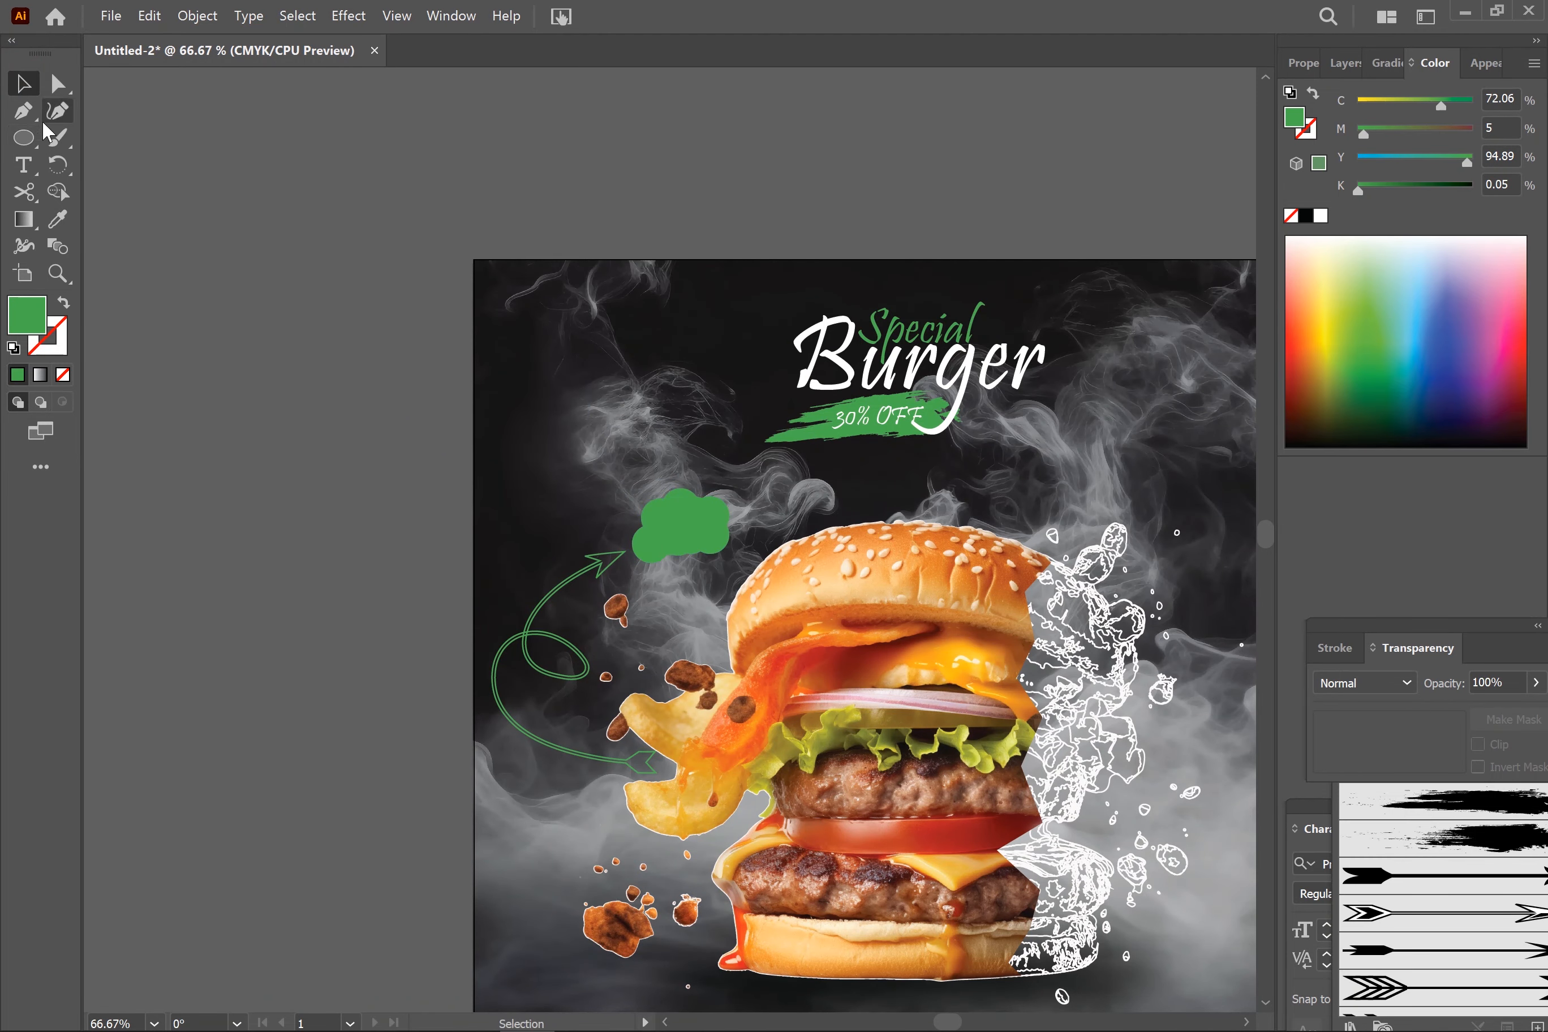
Add the text "9$" on the empty canvas beside the poster.
left_click(24, 165)
left_click(203, 283)
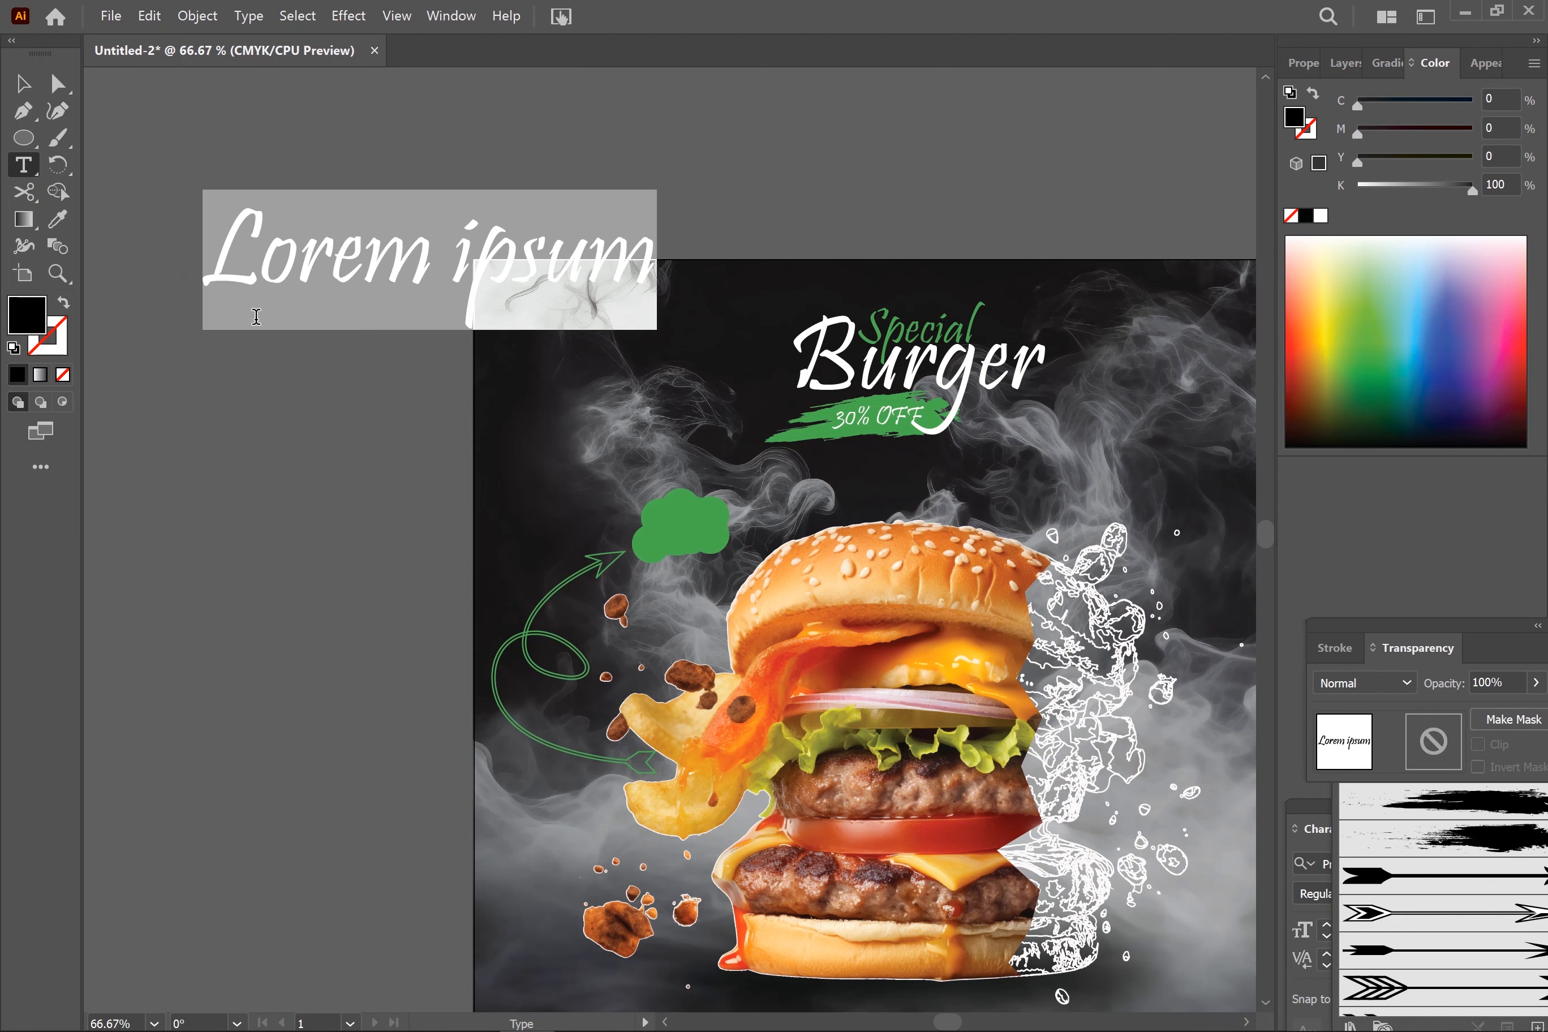
type("9$")
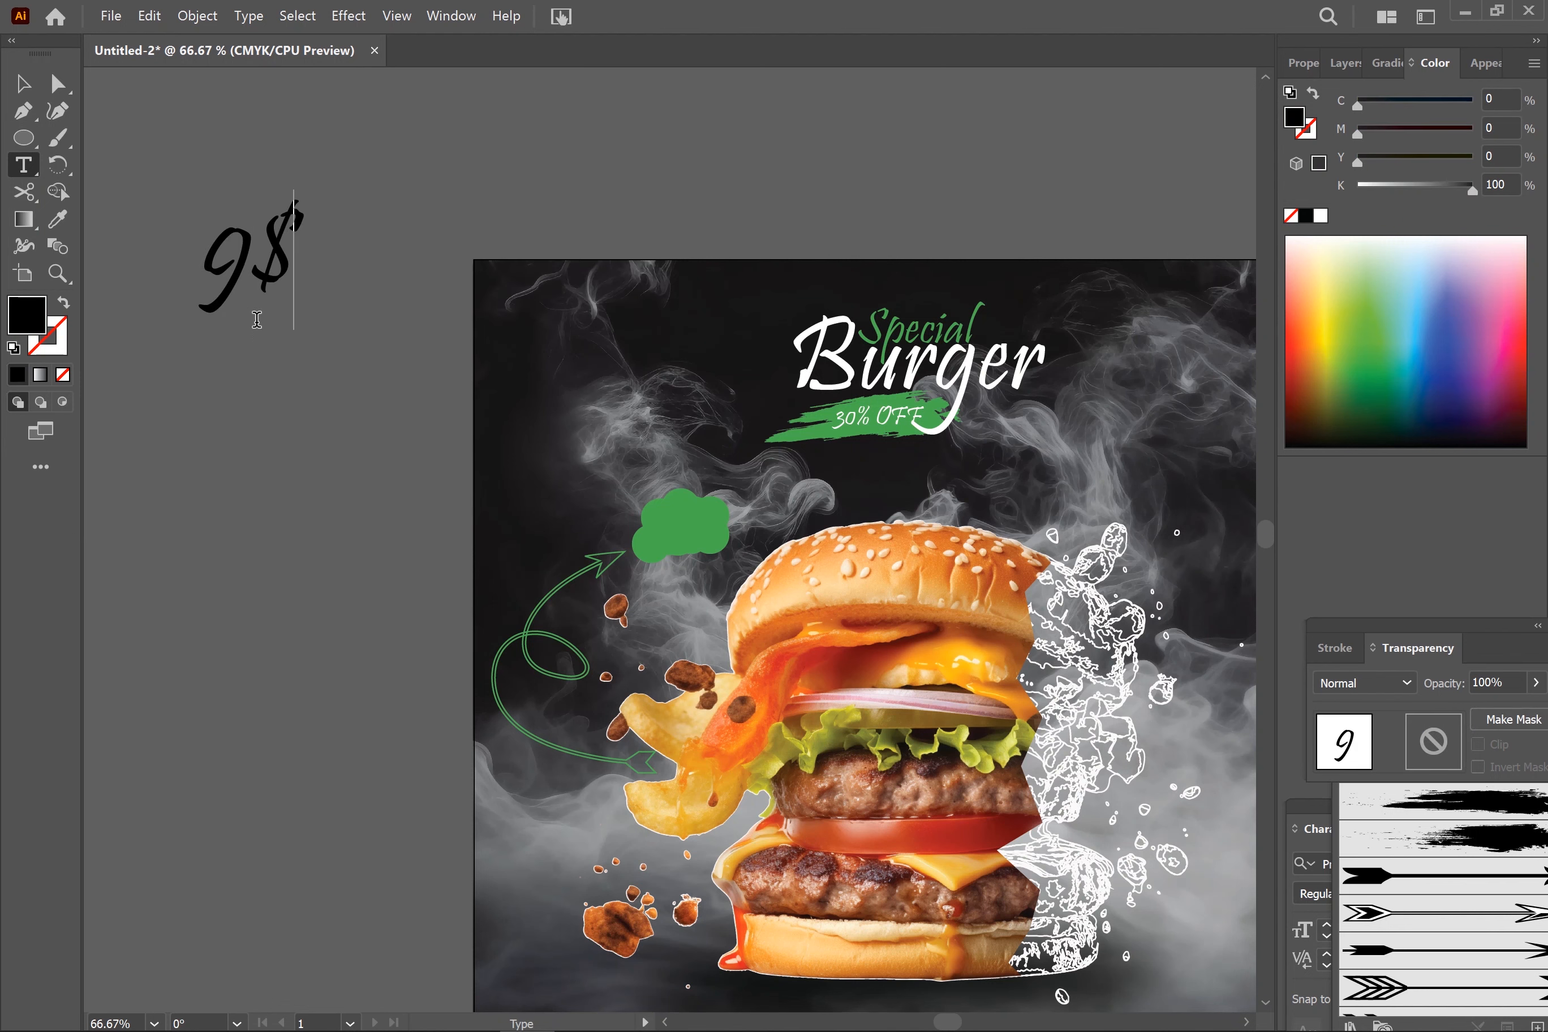
Update the modified linked files and set the "9$" text's font to Myriad Pro.
left_click(18, 86)
left_click(1427, 503)
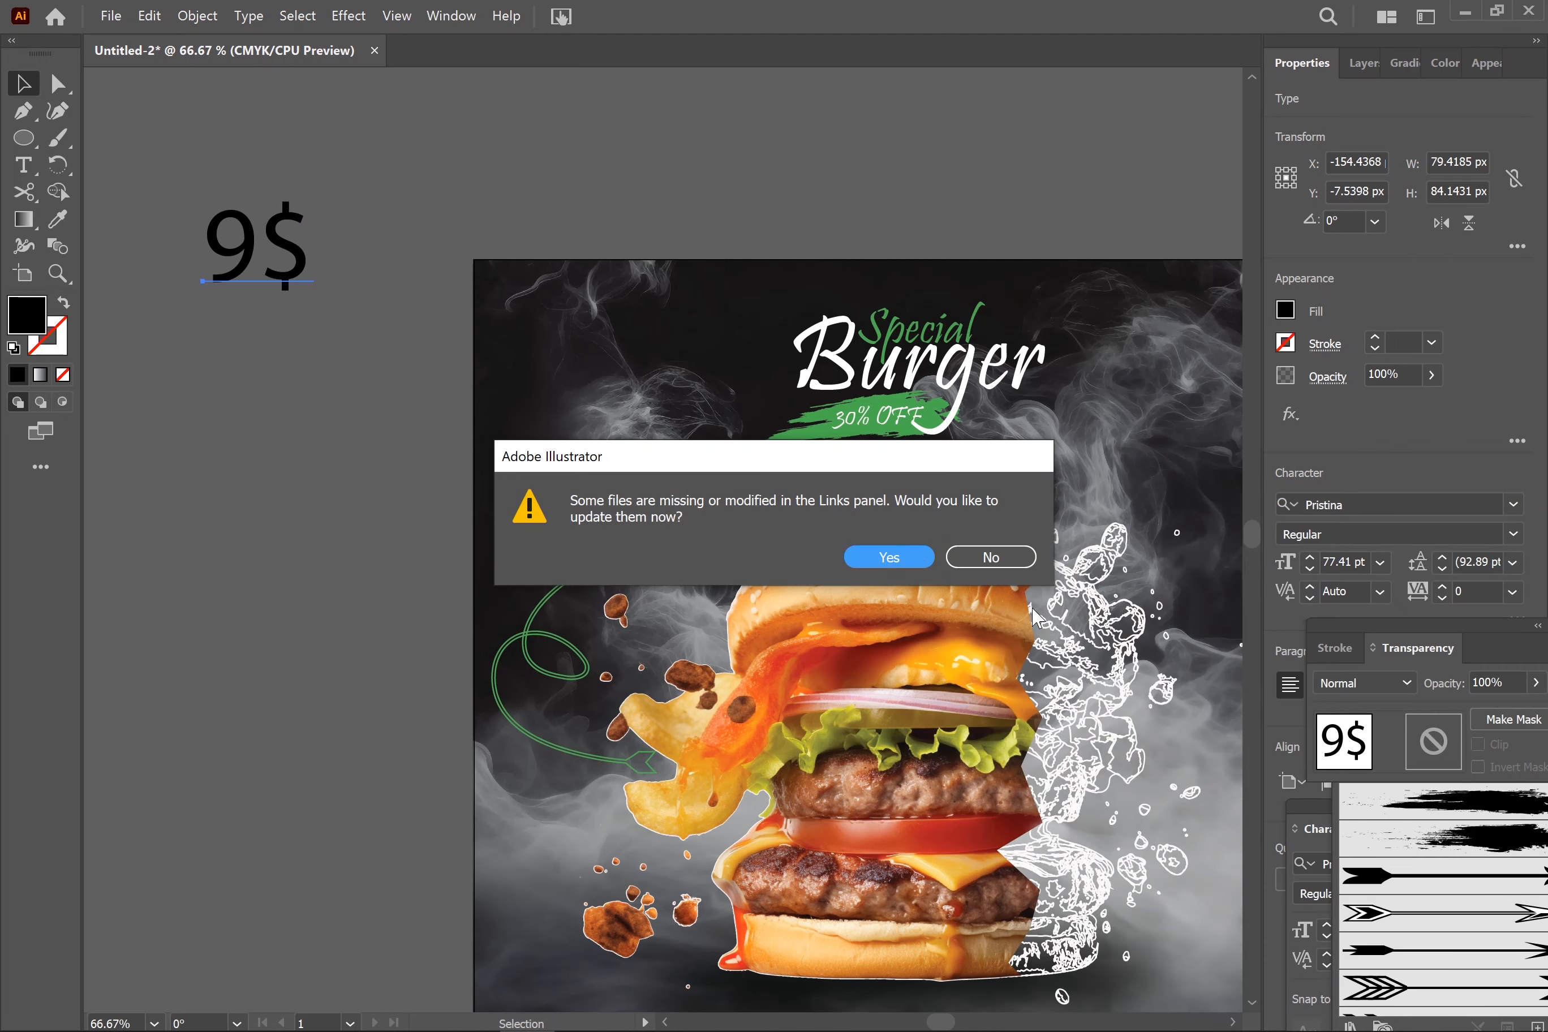
left_click(880, 553)
left_click(1514, 503)
key("Return")
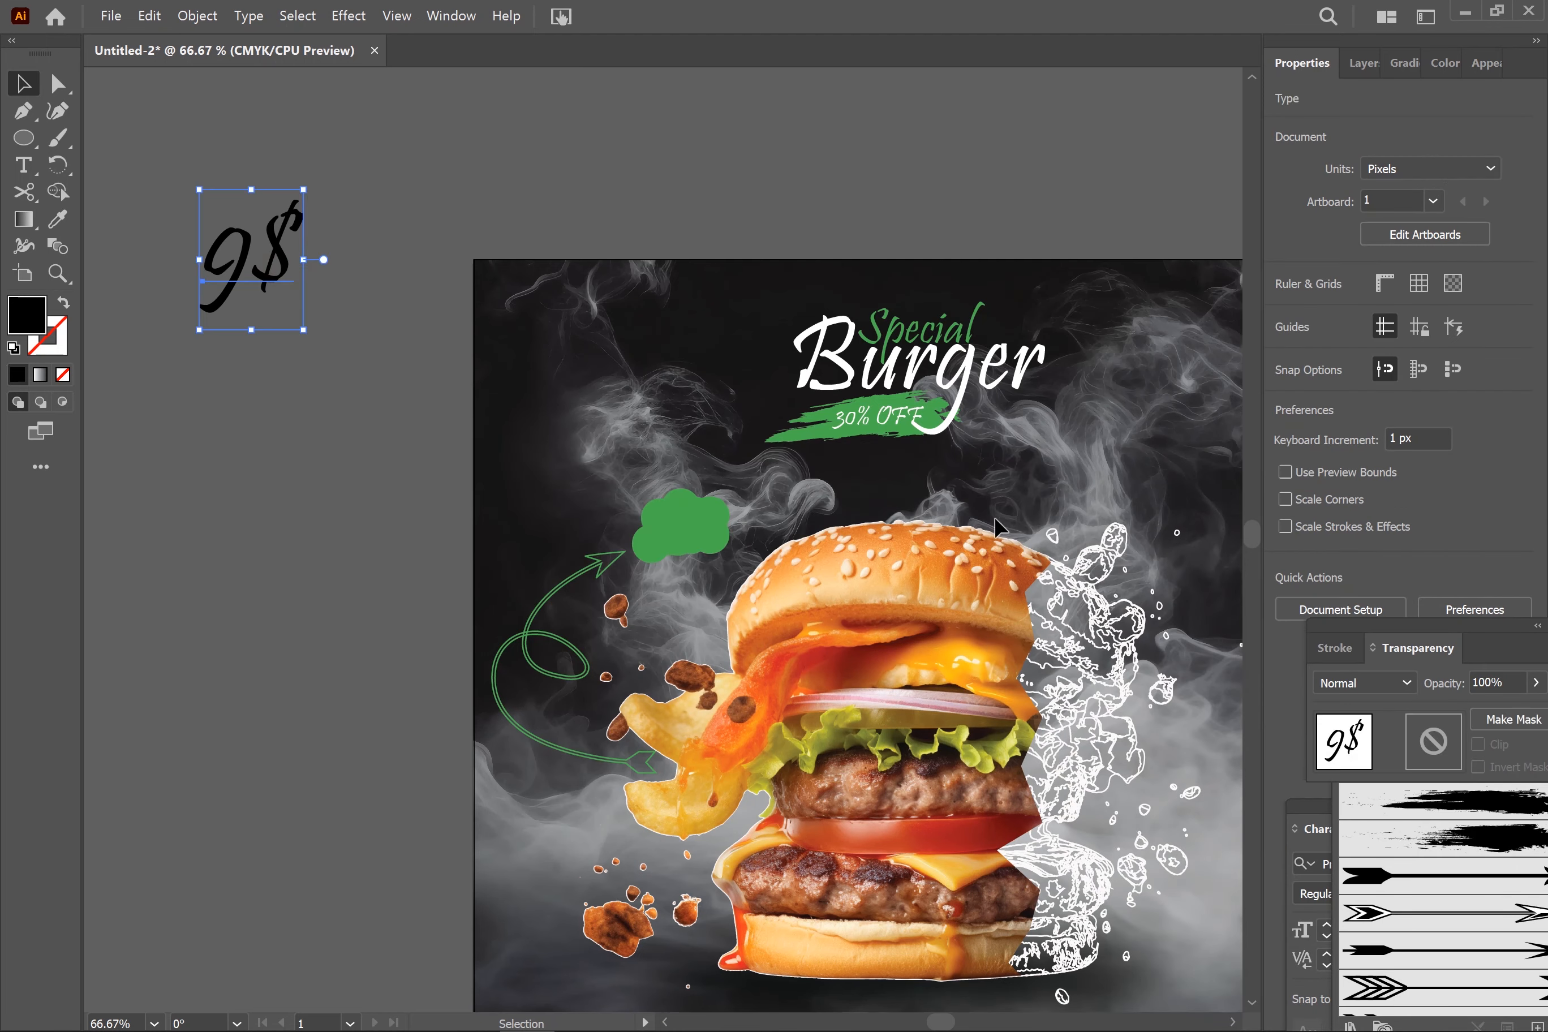
left_click(1511, 507)
left_click(1378, 650)
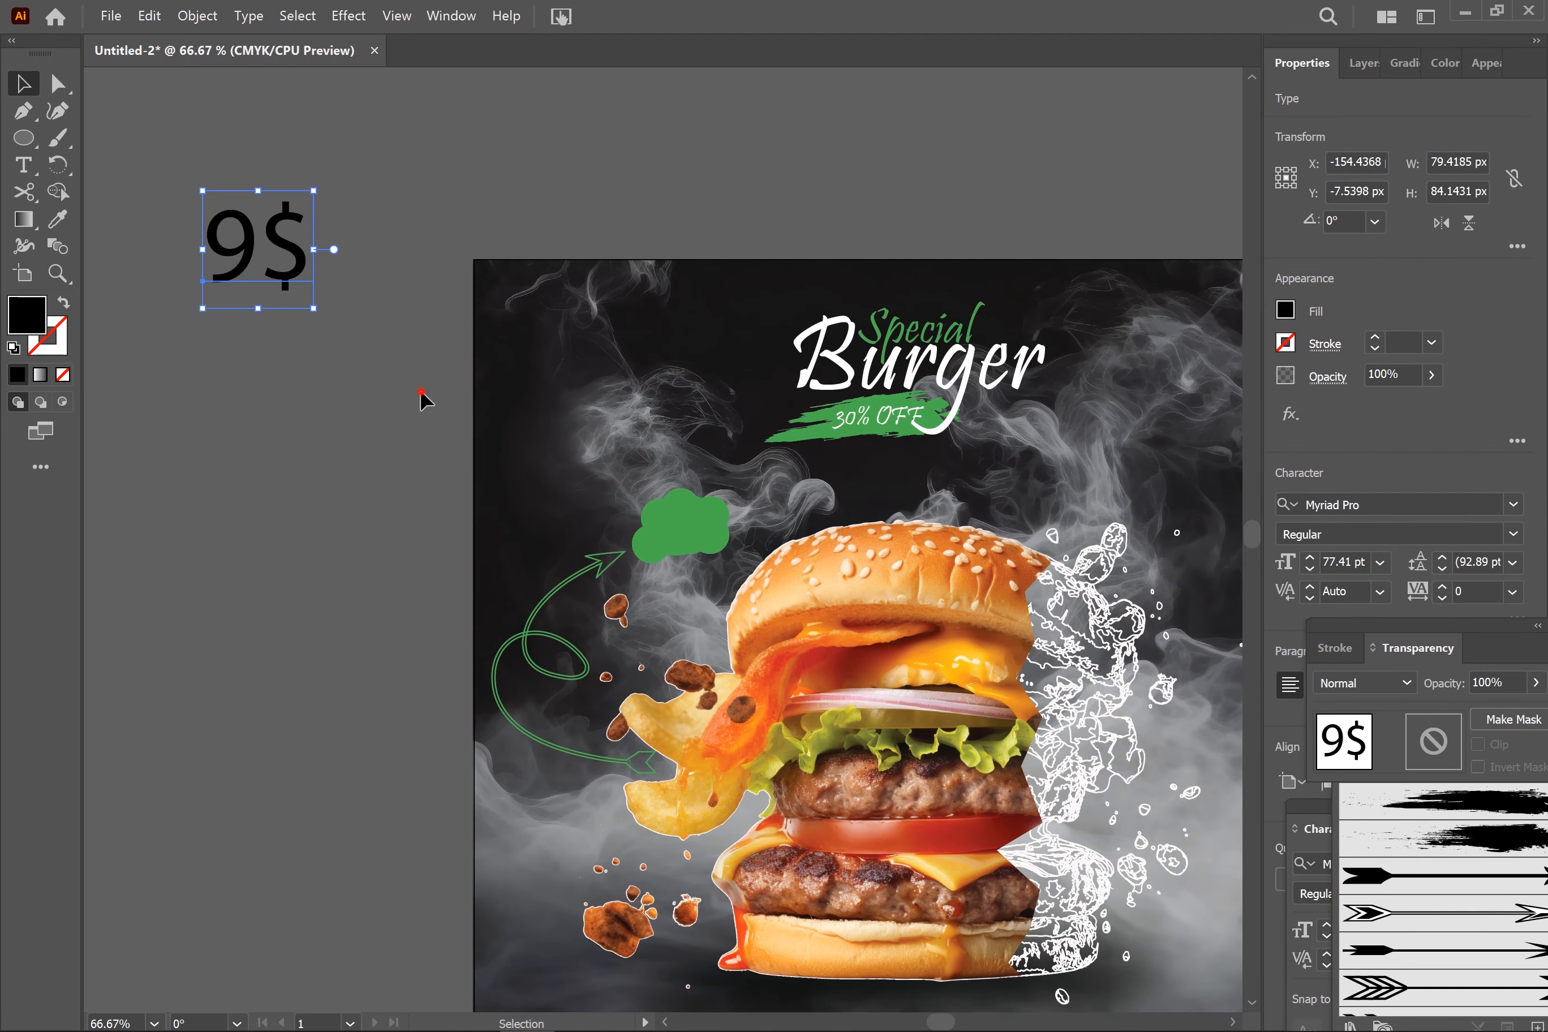
Shrink the price text to about 22 pt and extend it to read "Only in 9$".
left_click_drag(313, 191, 235, 275)
key("t")
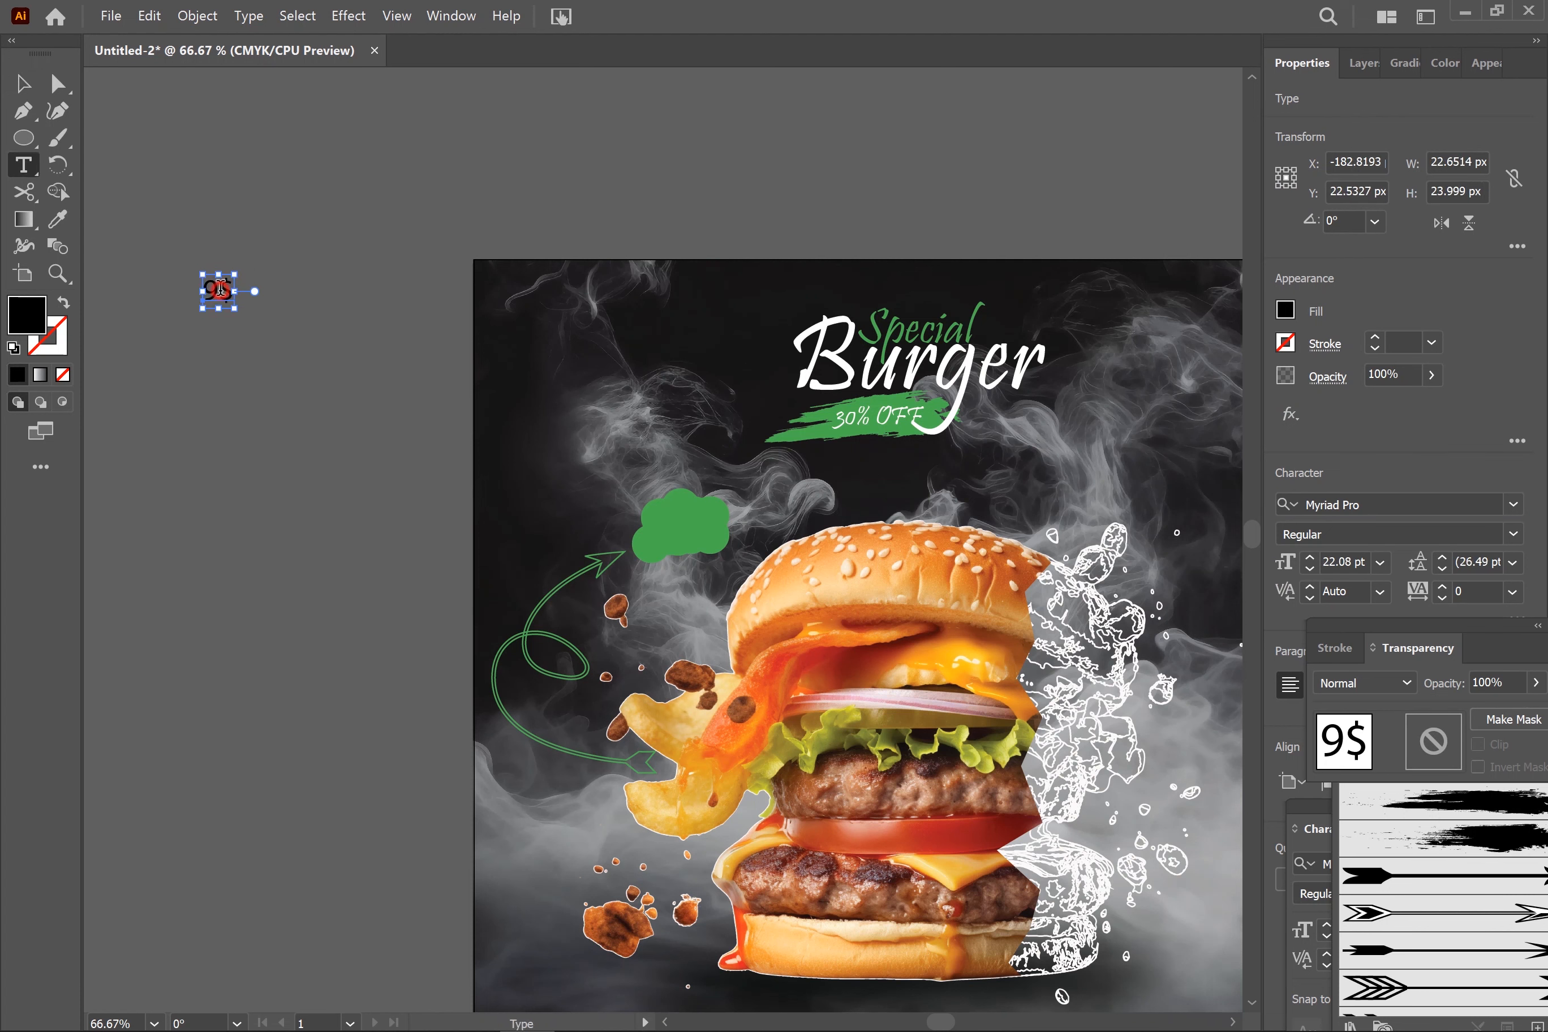
left_click(202, 291)
type("Onlt")
key("BackSpace")
type("y")
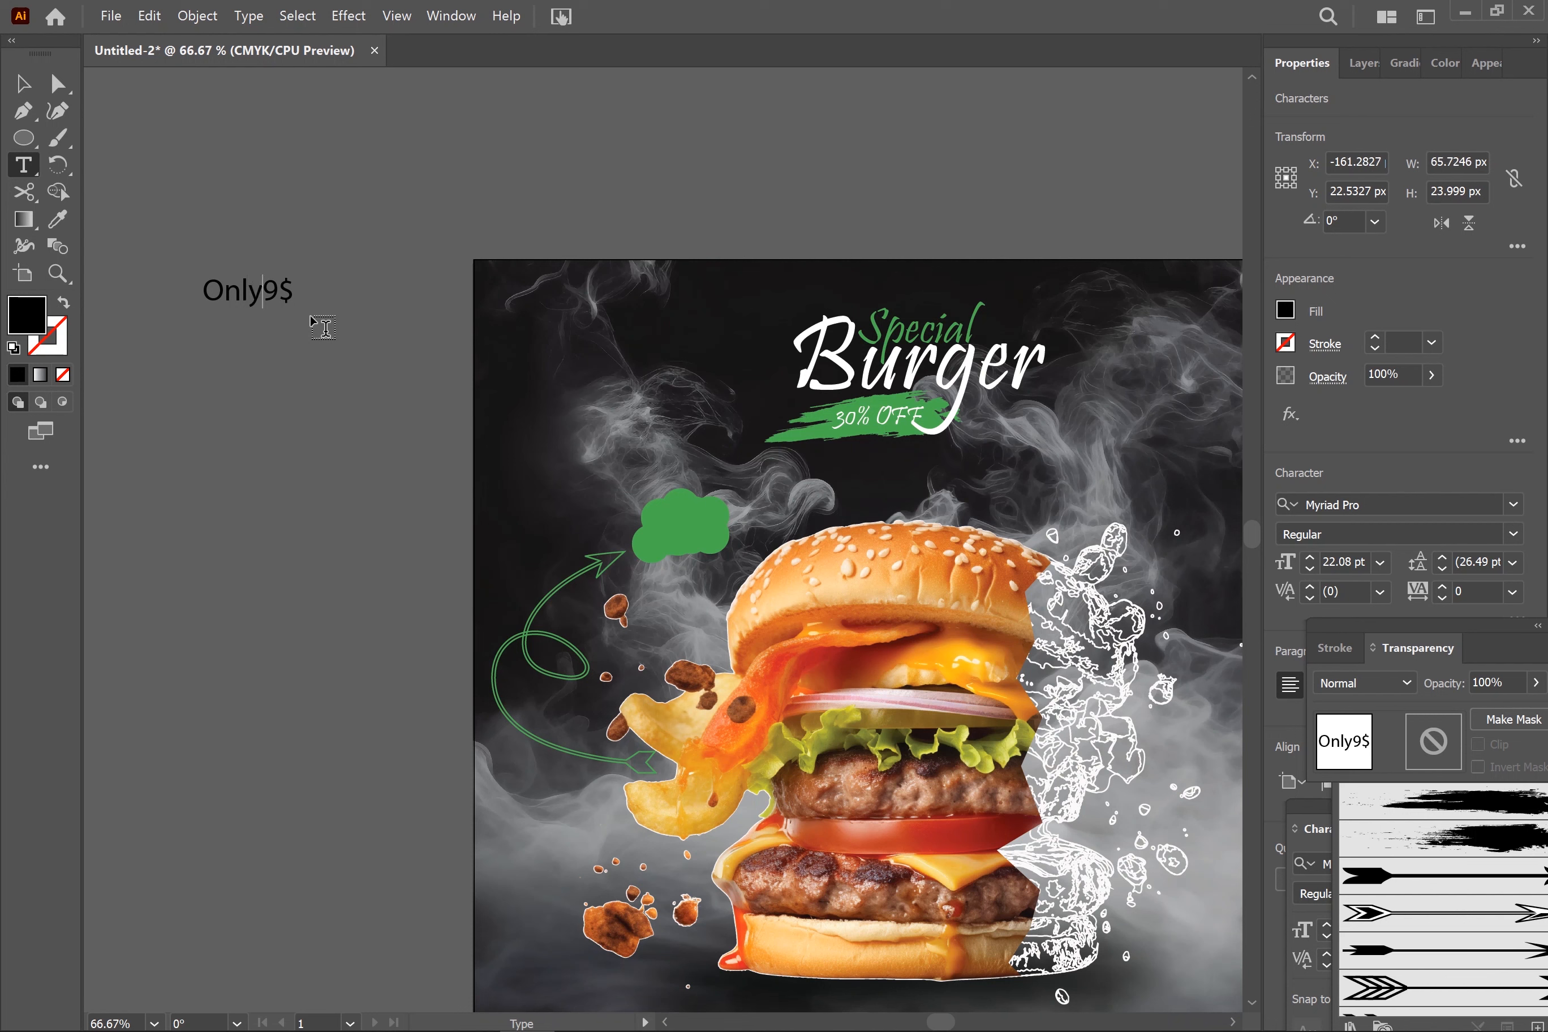
type(" in")
key("Escape")
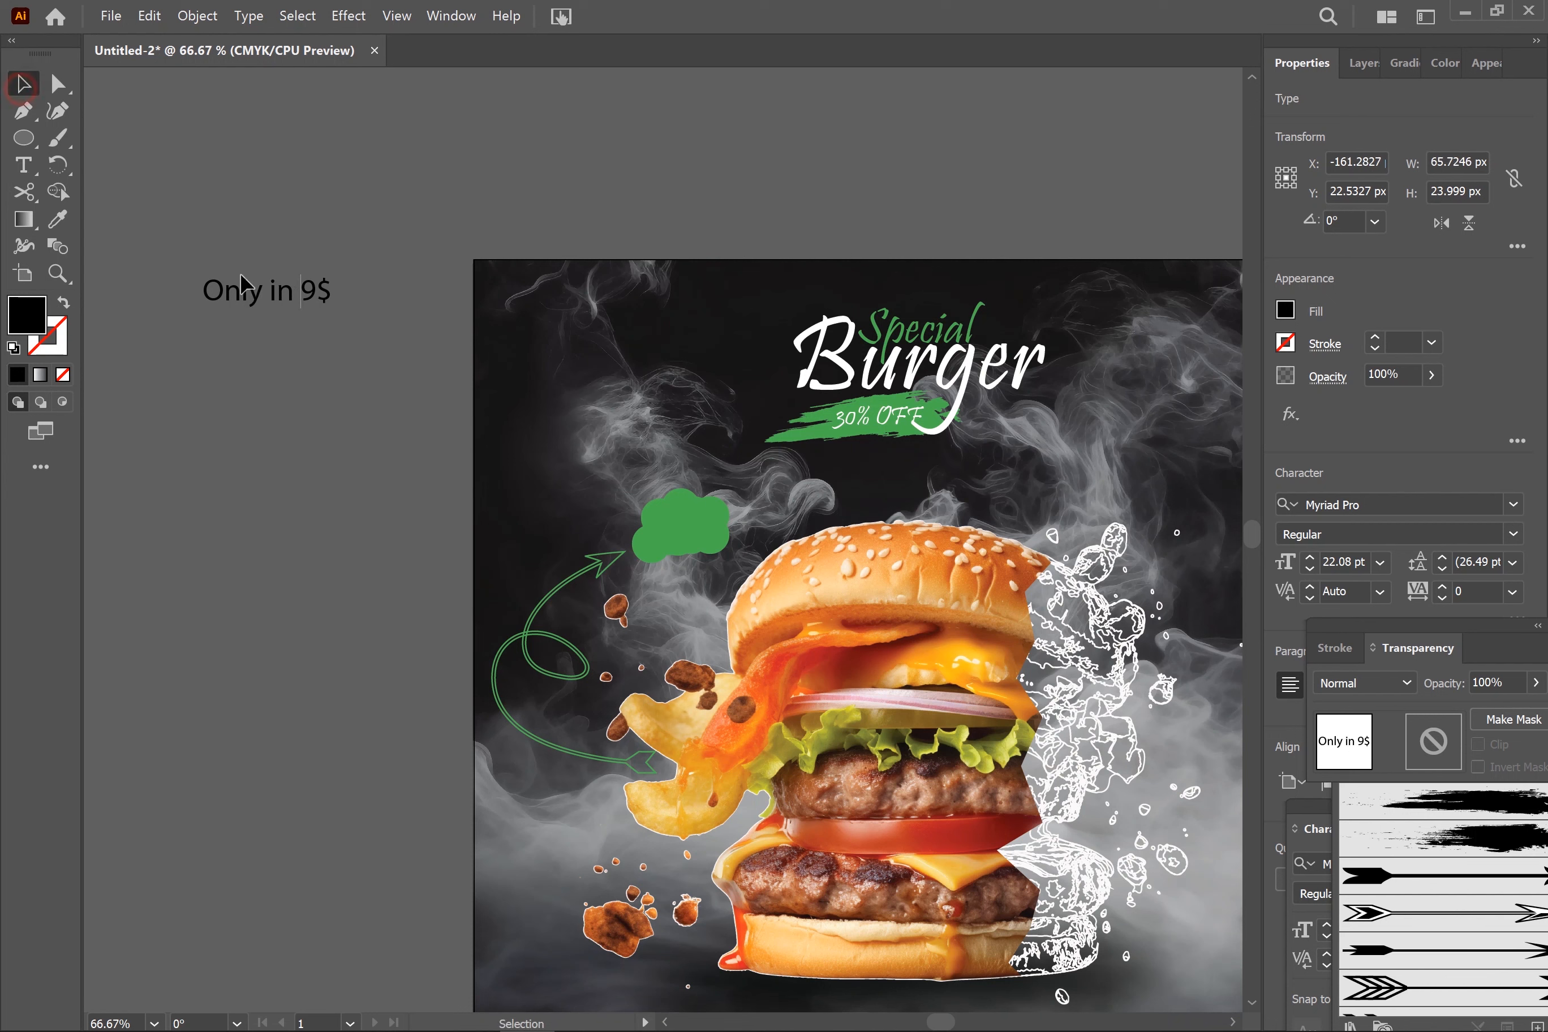
Place the "Only in 9$" text on the green cloud, scaled to about 15 pt and tilted about 10°.
left_click_drag(323, 279, 710, 531)
left_click_drag(732, 512, 679, 550)
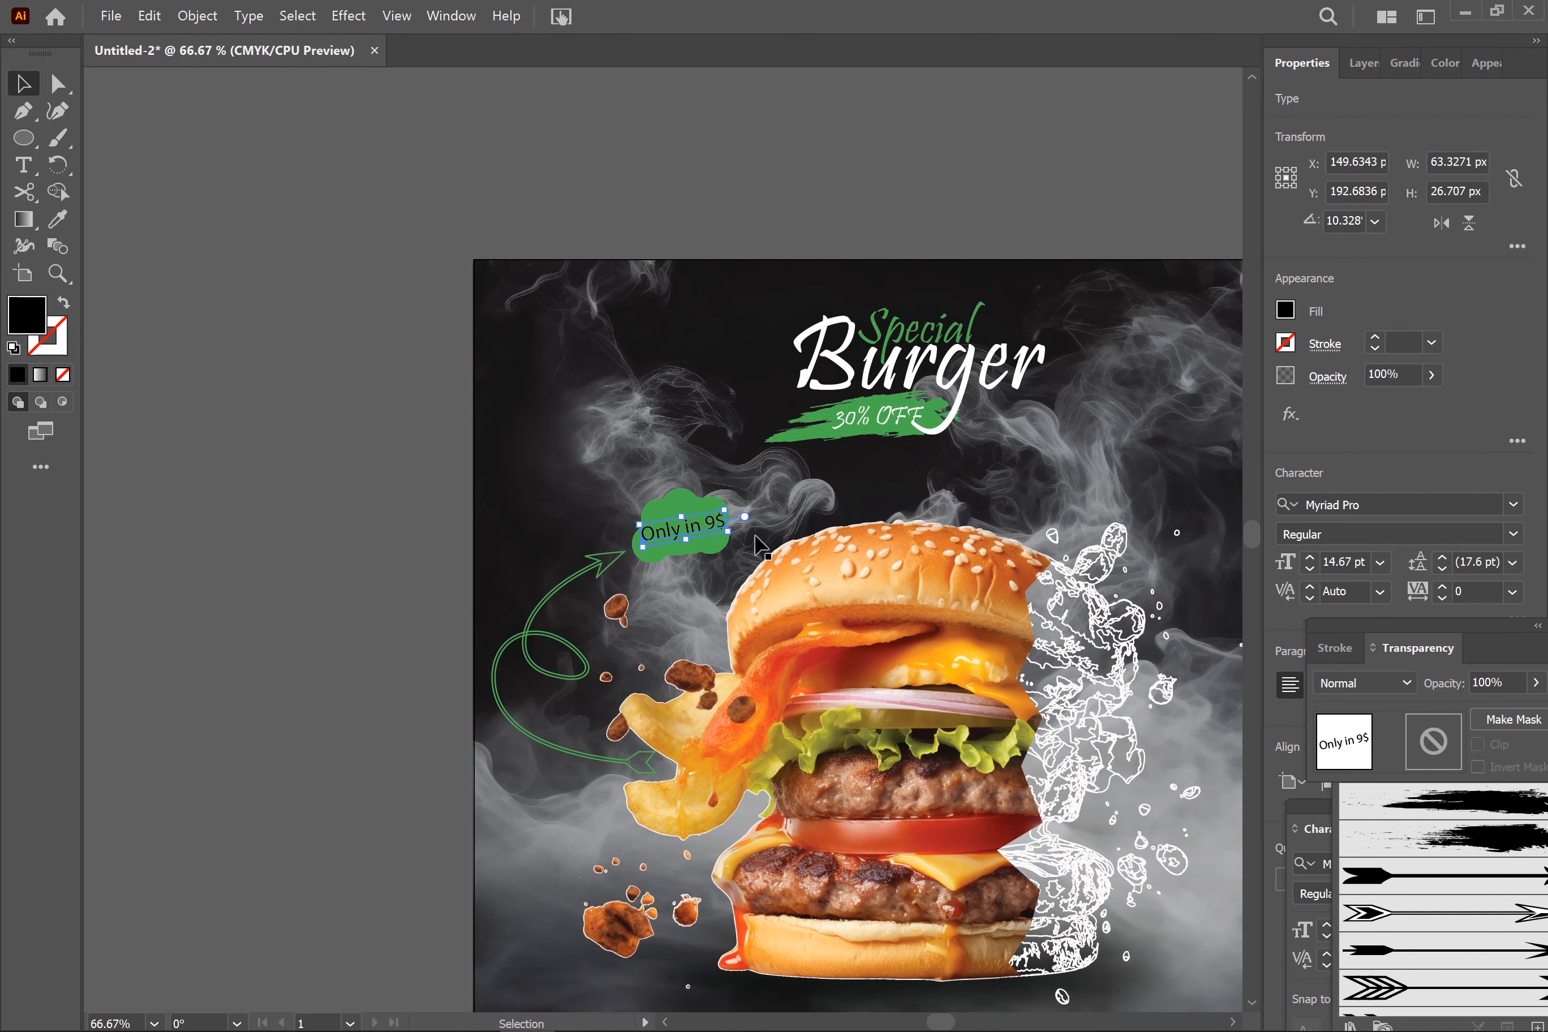
left_click(356, 422)
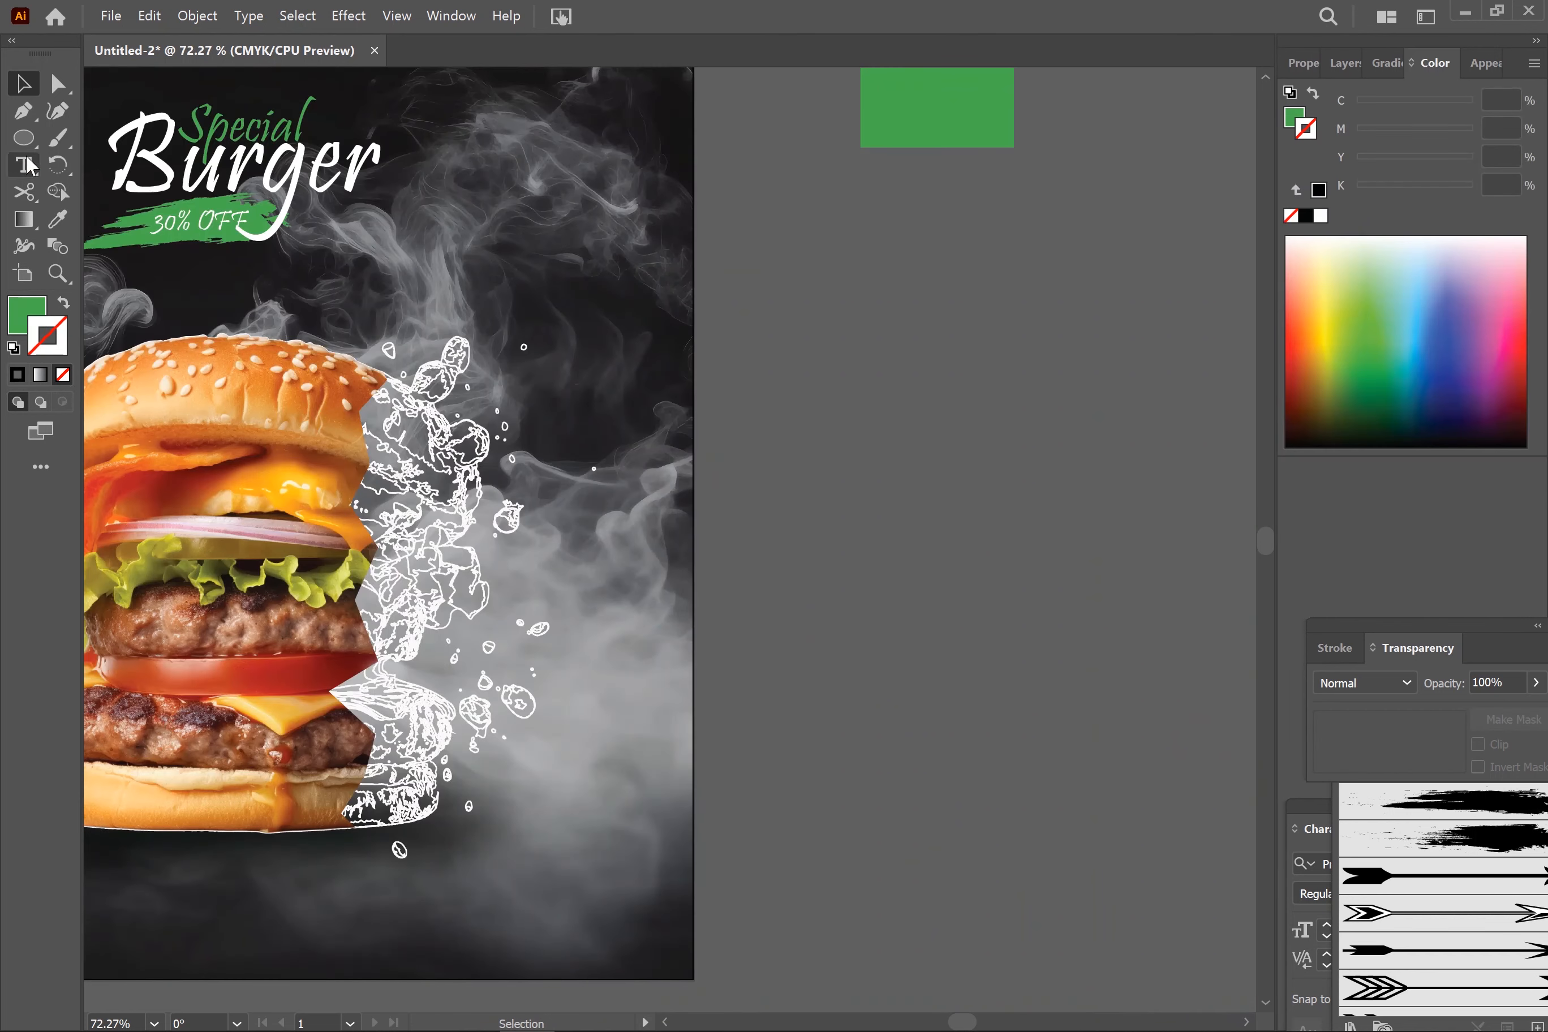
Draw a wide green rectangle beside the poster and fully round its corners into a pill-shaped button.
key("m")
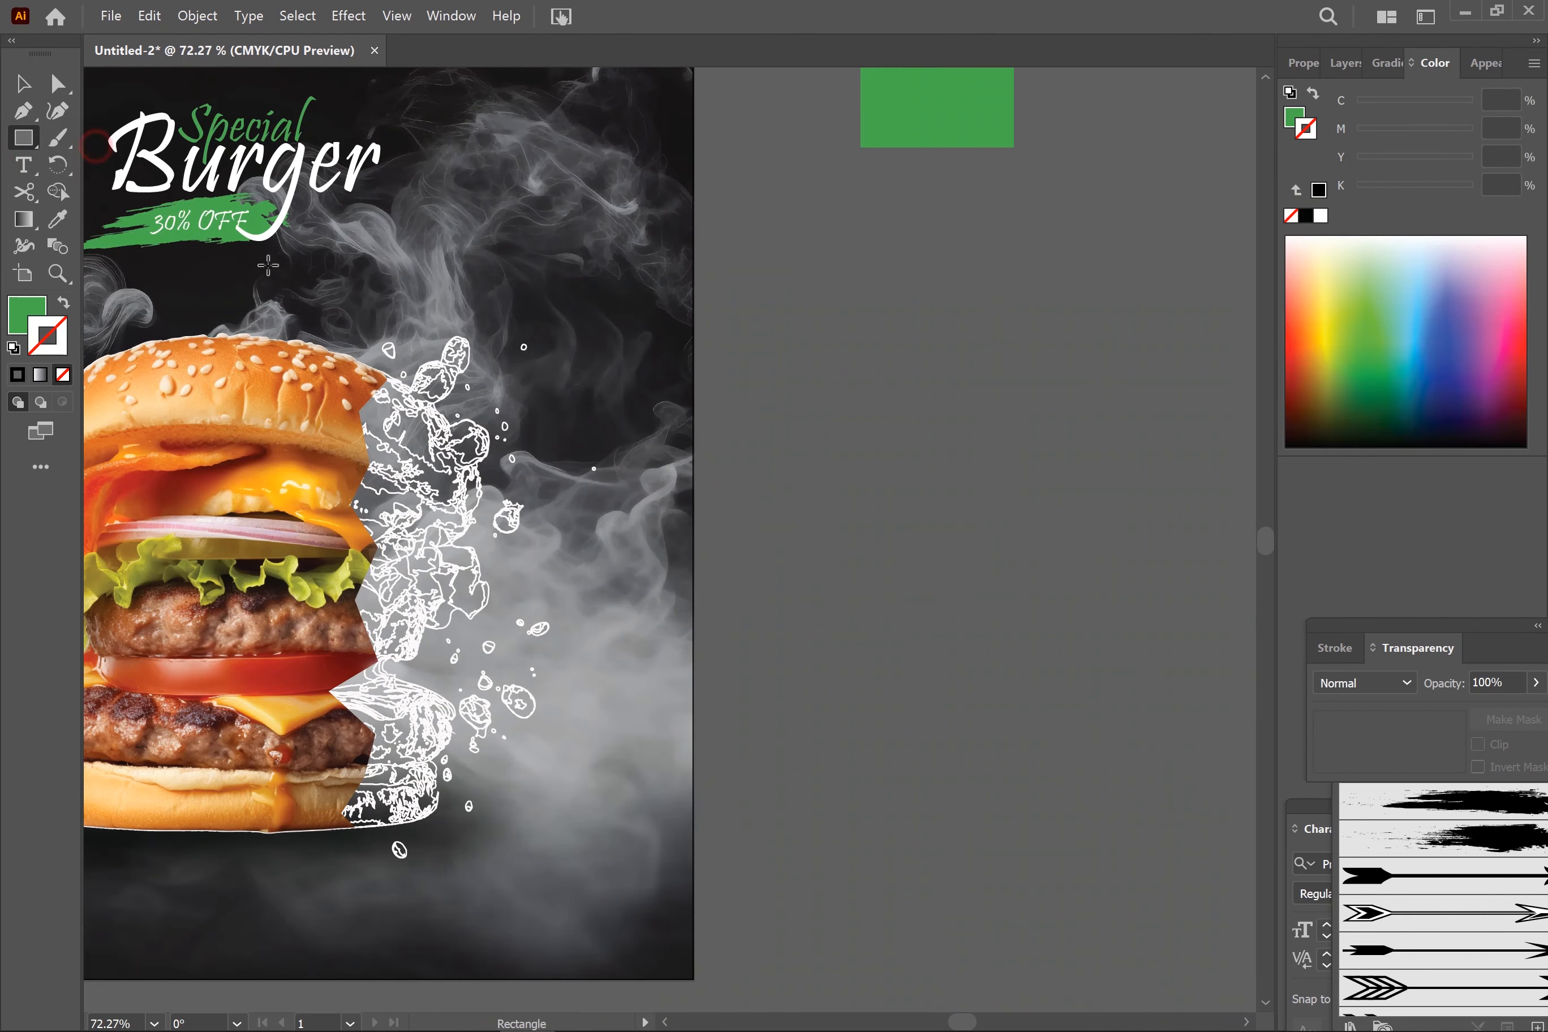
mouse_move(824, 423)
left_mouse_down()
mouse_move(1134, 542)
mouse_move(1085, 515)
left_mouse_up()
key("v")
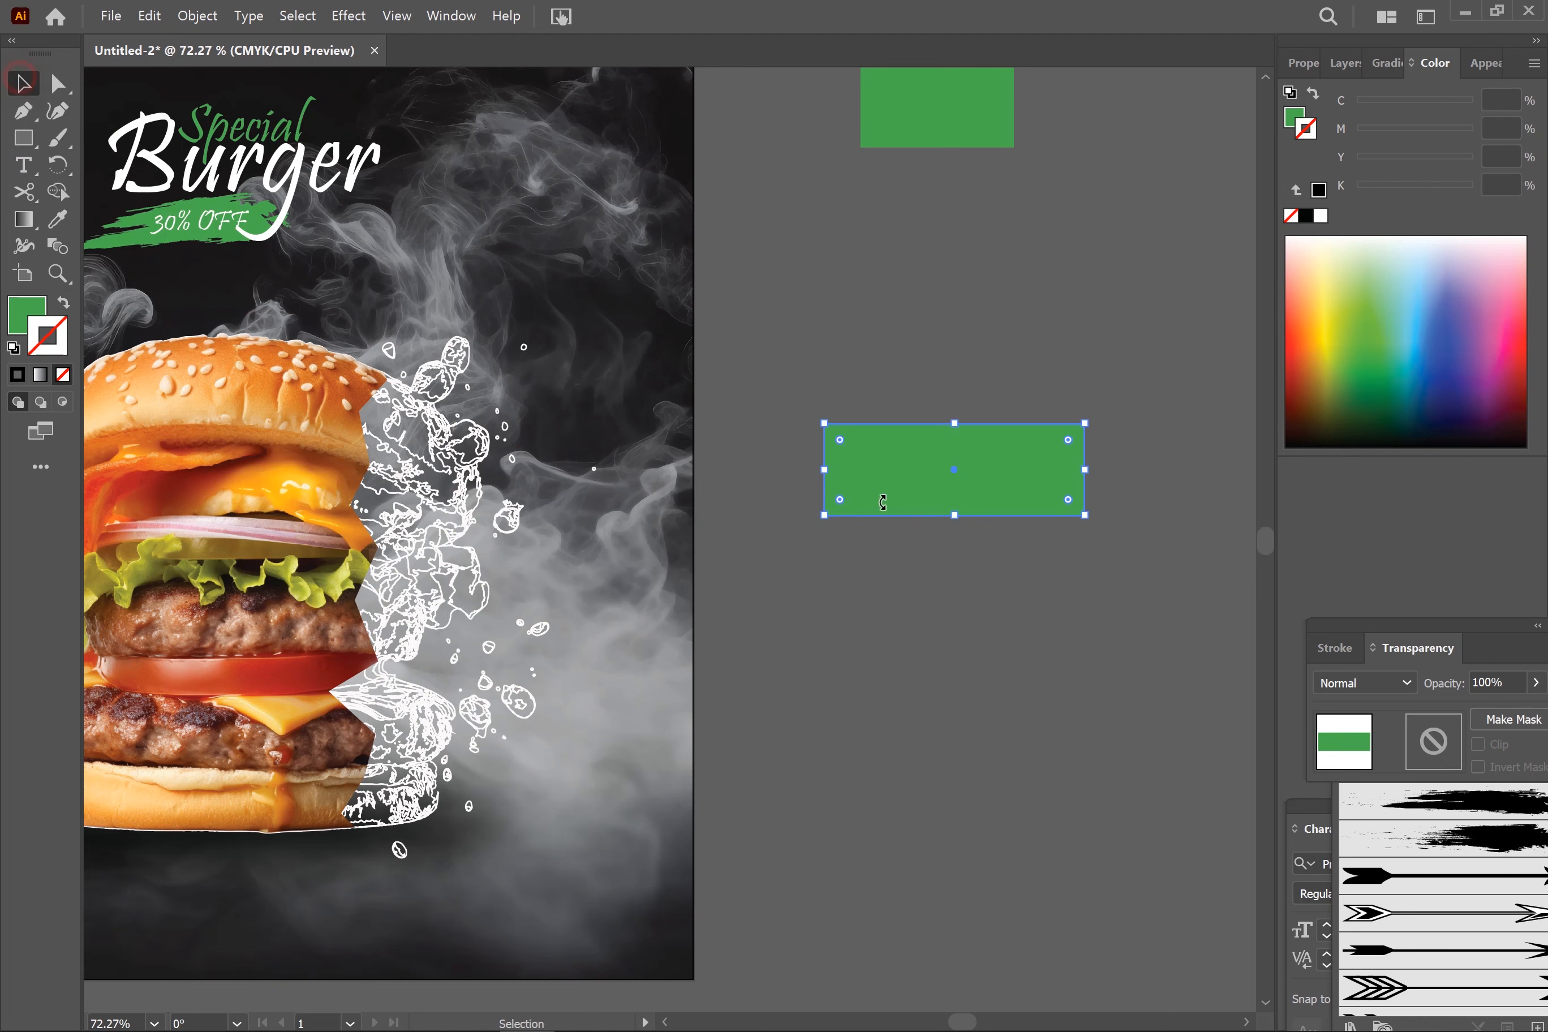
left_click_drag(1067, 440, 1026, 471)
left_click(909, 667)
Place the green pill shape in the poster's lower-left corner, resized to about 144 by 60 px.
left_click_drag(826, 662, 1102, 638)
left_click_drag(1202, 454, 294, 907)
left_click_drag(332, 924, 477, 858)
key("a")
key("ctrl+z")
mouse_move(604, 812)
left_mouse_down()
mouse_move(546, 840)
mouse_move(673, 806)
mouse_move(596, 830)
left_mouse_up()
left_click_drag(467, 851, 445, 857)
left_click(149, 477)
Add the text "Order Now" and set its font to Algerian.
key("t")
left_click(146, 380)
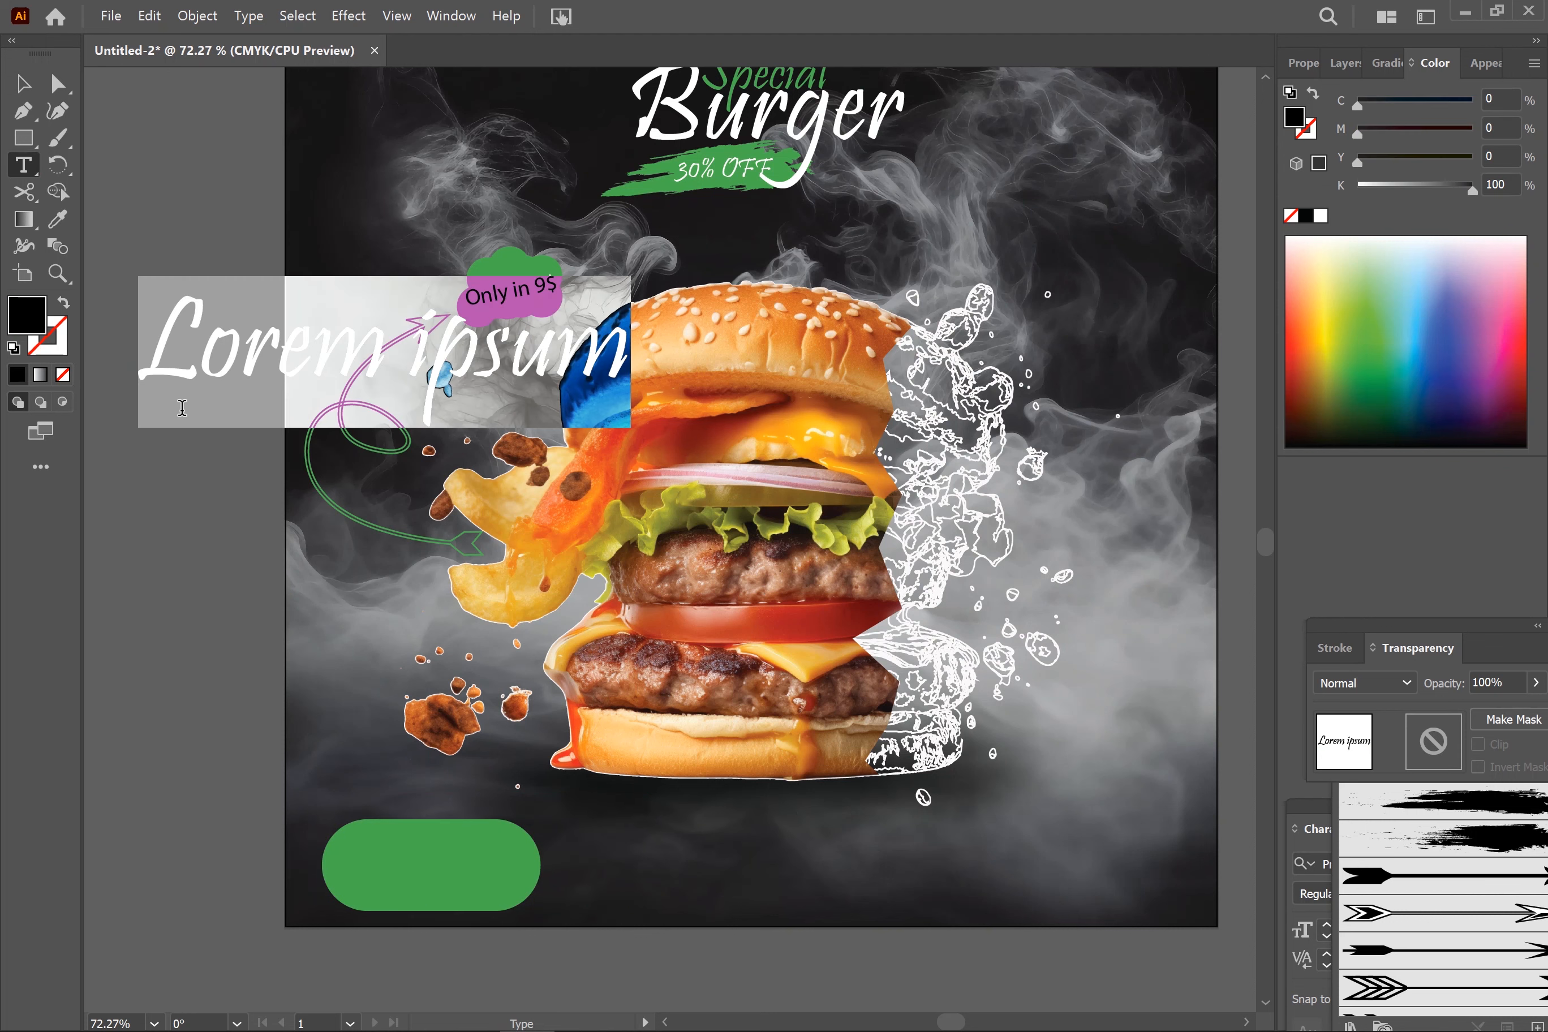
type("Order Now")
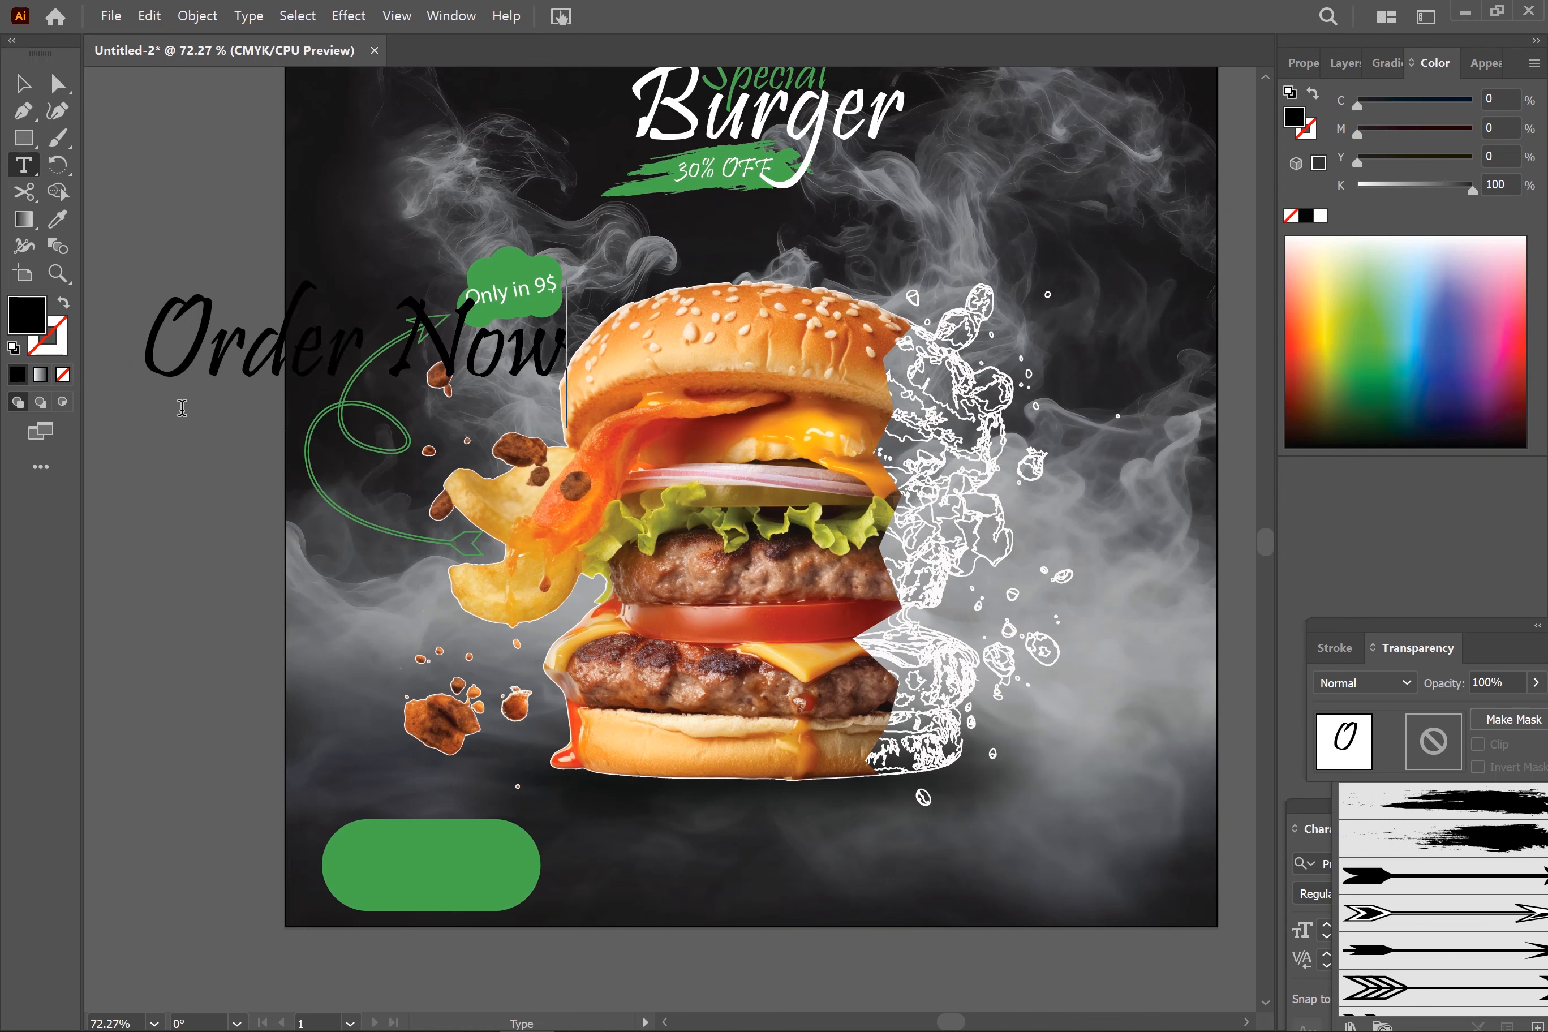
left_click(21, 84)
left_click(1303, 62)
left_click(1513, 504)
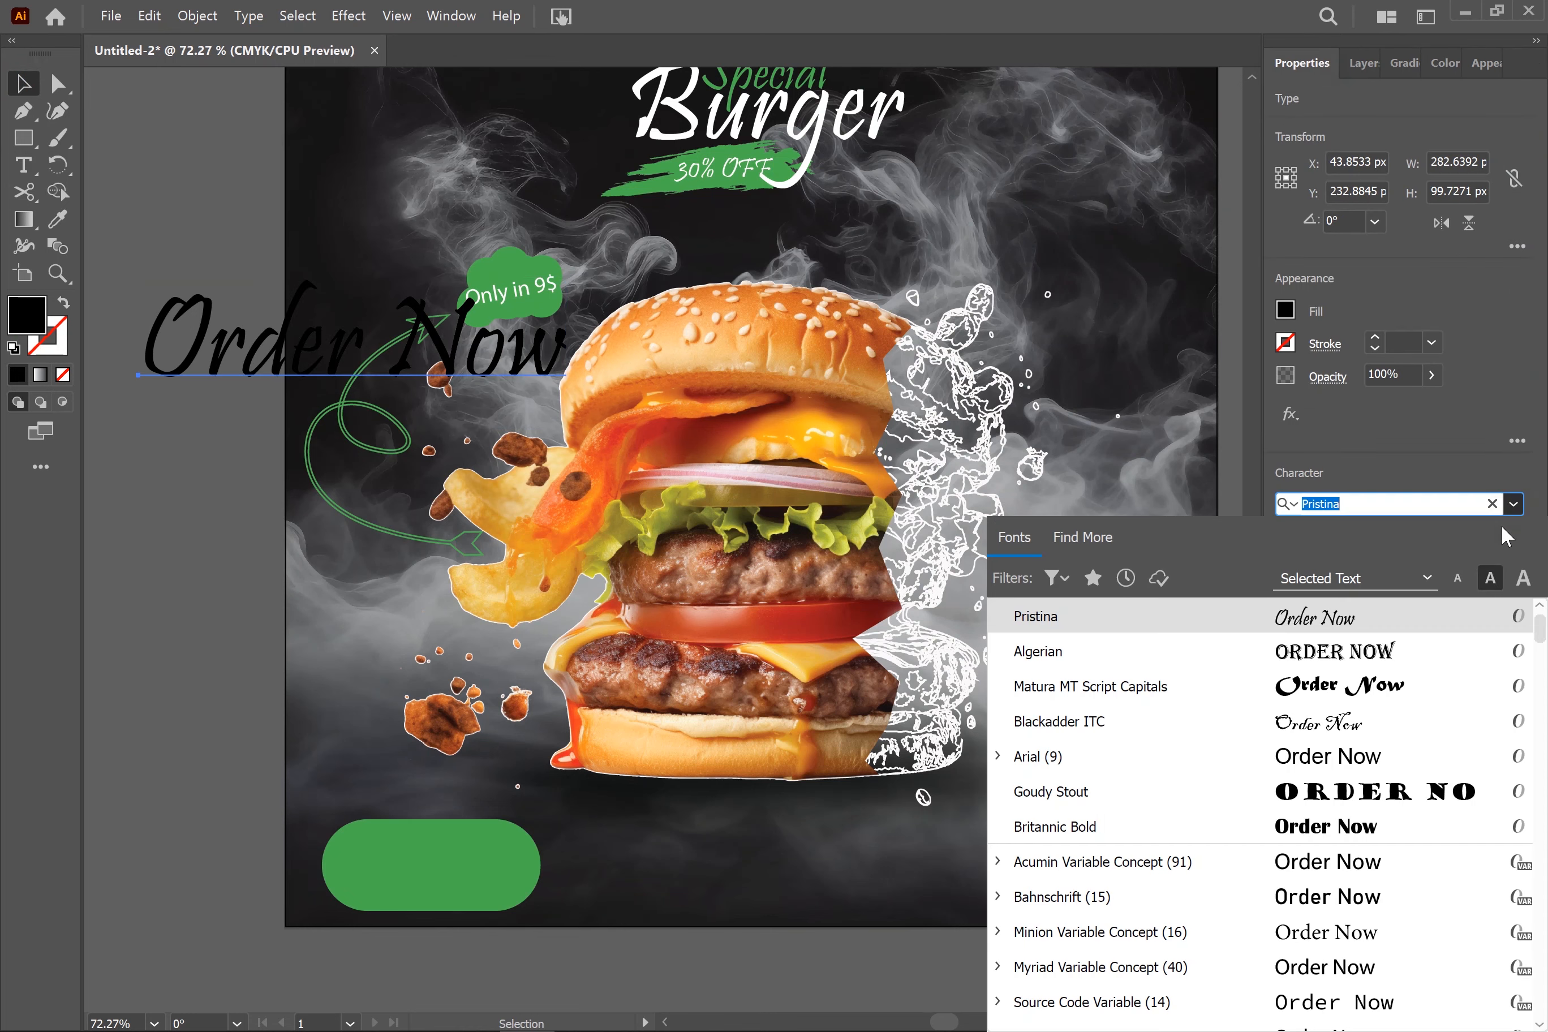
left_click(1389, 658)
Shrink the "Order Now" text onto the green button and centre the two horizontally and vertically.
left_click_drag(773, 280, 485, 399)
left_click_drag(240, 391, 463, 861)
left_click(480, 864)
left_click(481, 867)
left_click(480, 889, "shift")
left_click(489, 891)
left_click(1364, 509)
left_click(1472, 509)
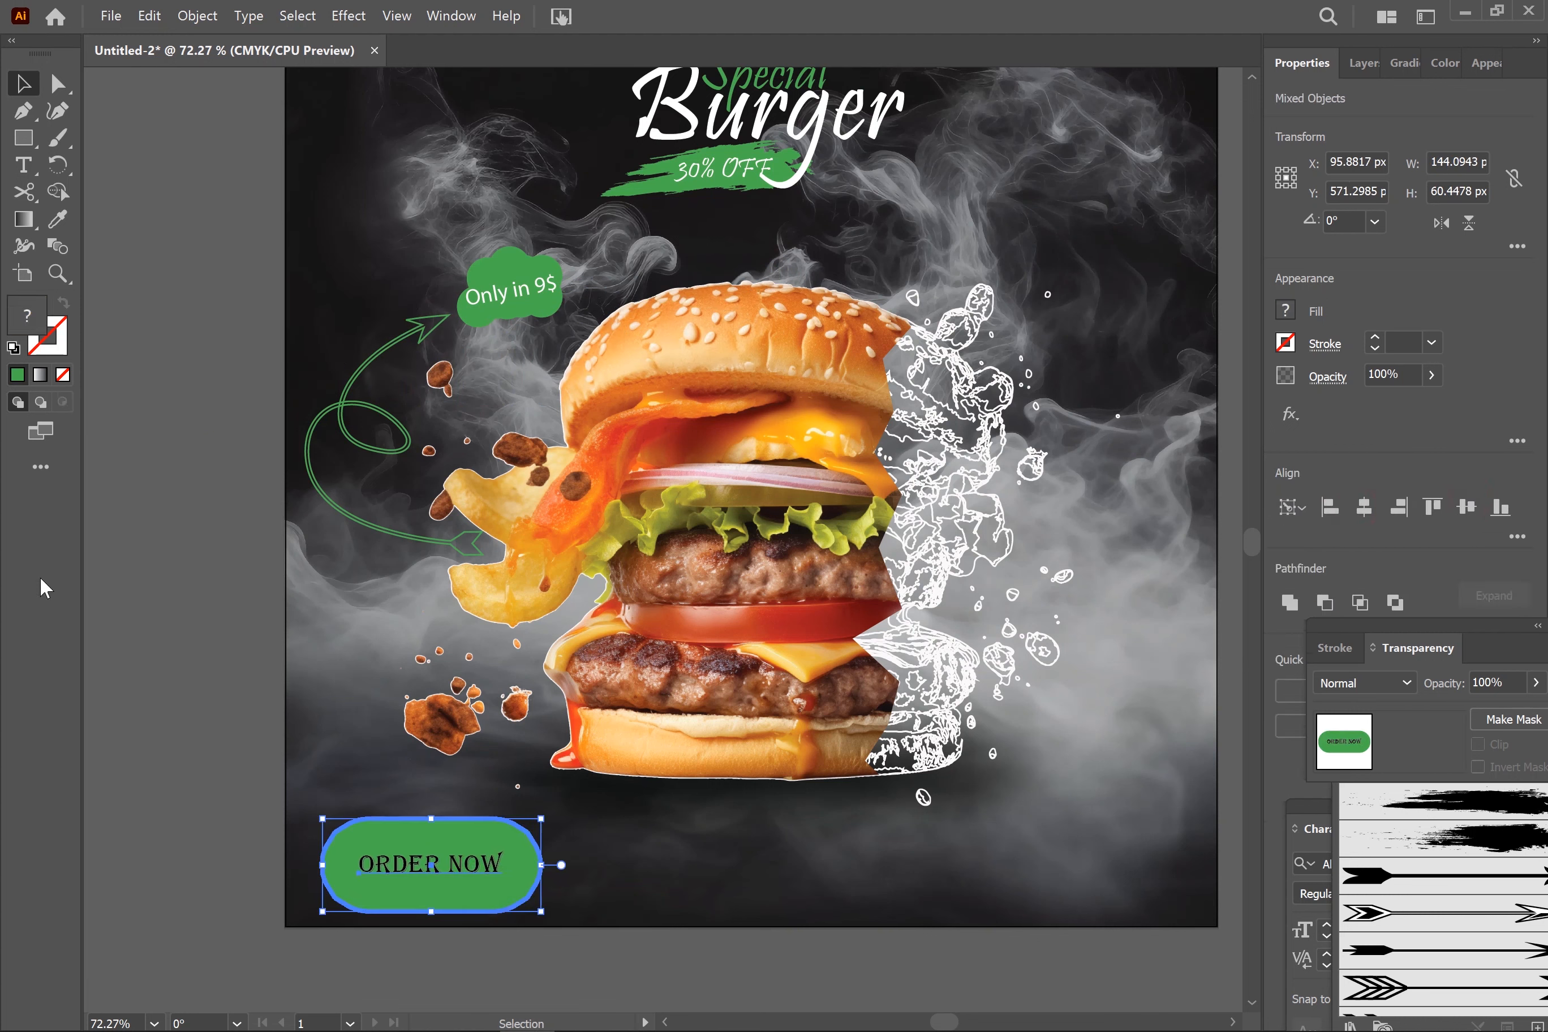
left_click(187, 595)
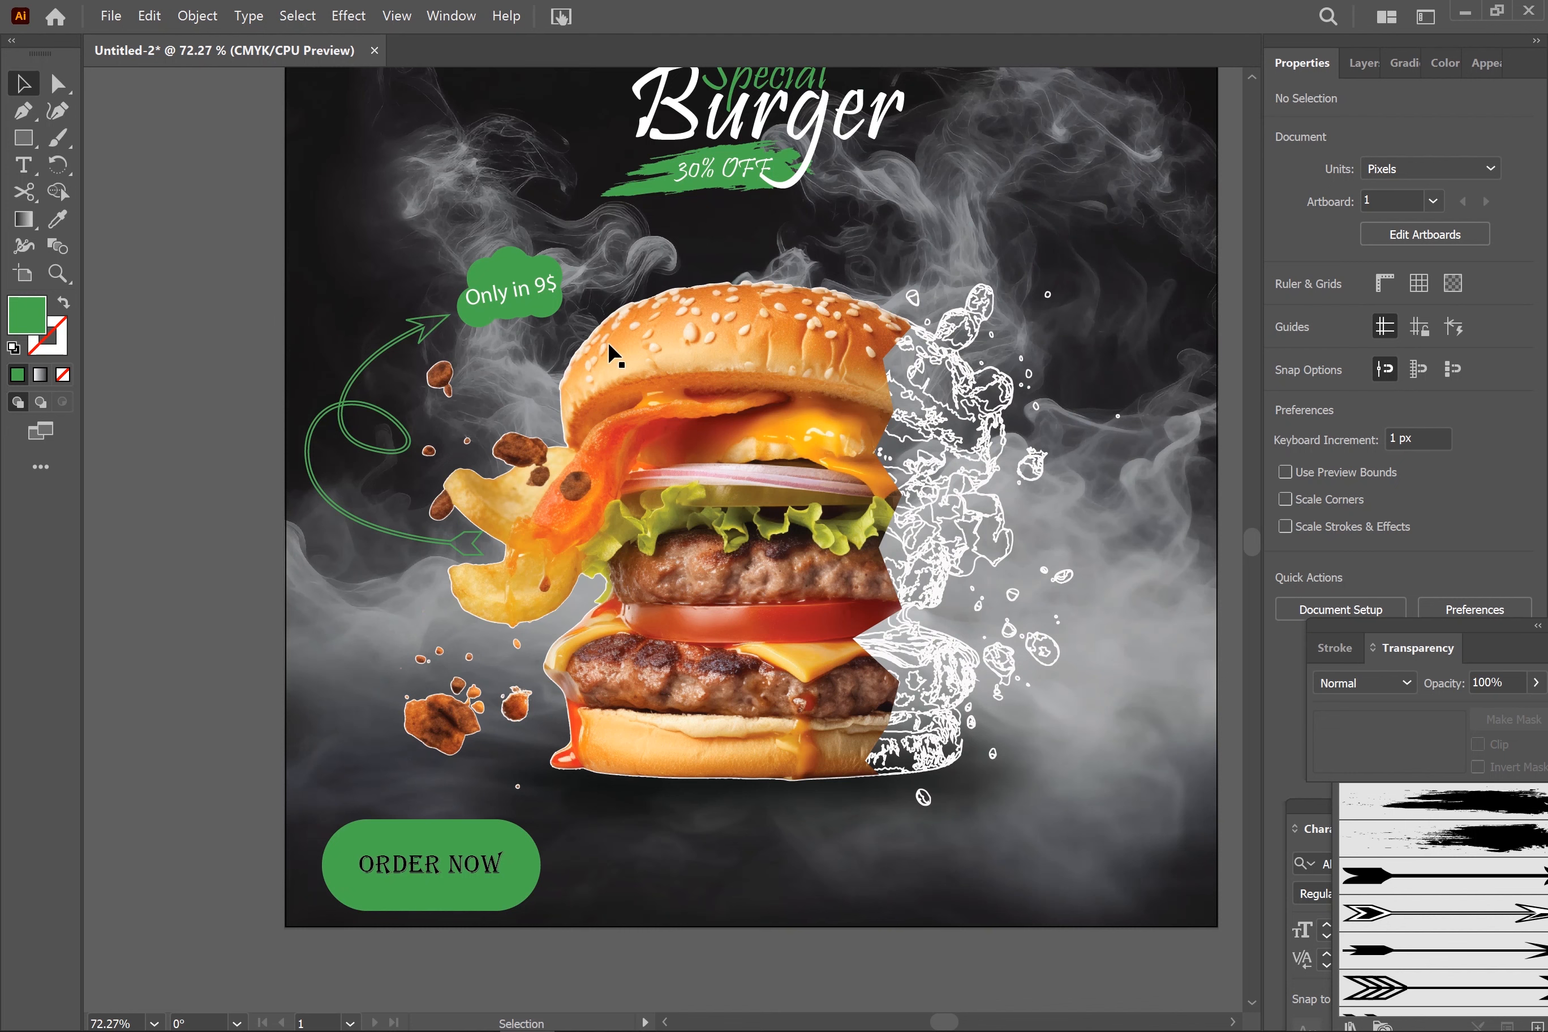
Add the text "CONTACT NO." on the empty canvas to the right of the poster.
key("ctrl+minus")
left_click_drag(1066, 376, 987, 462)
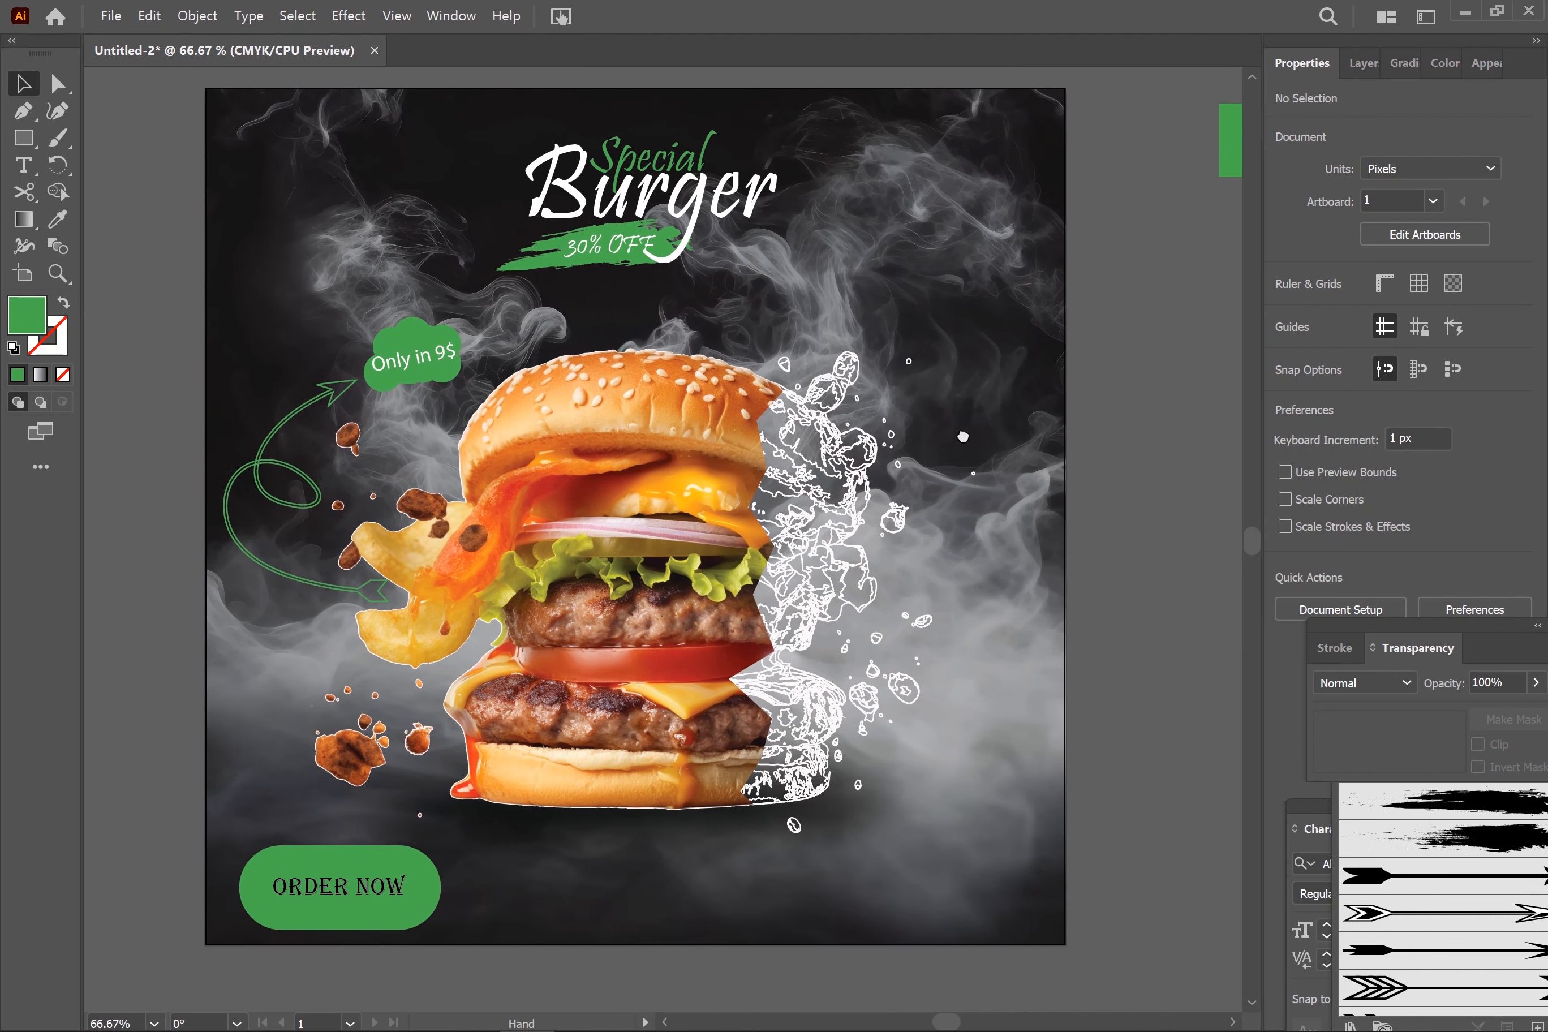
left_click(32, 166)
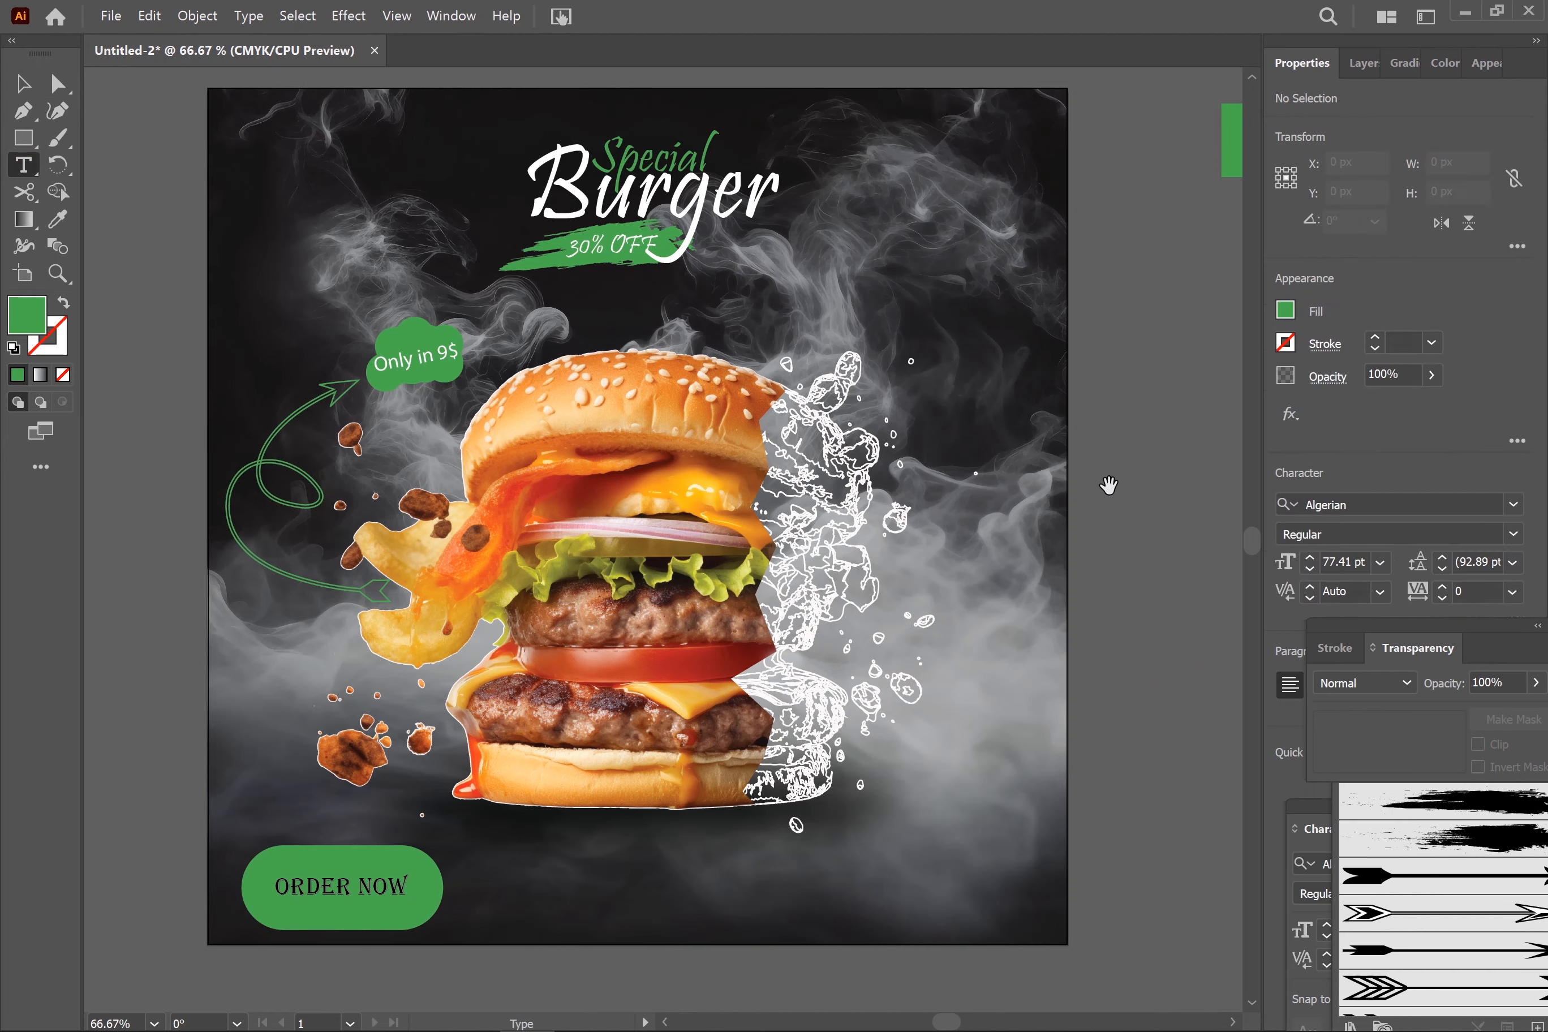
left_click_drag(1151, 420, 946, 446)
left_click(888, 564)
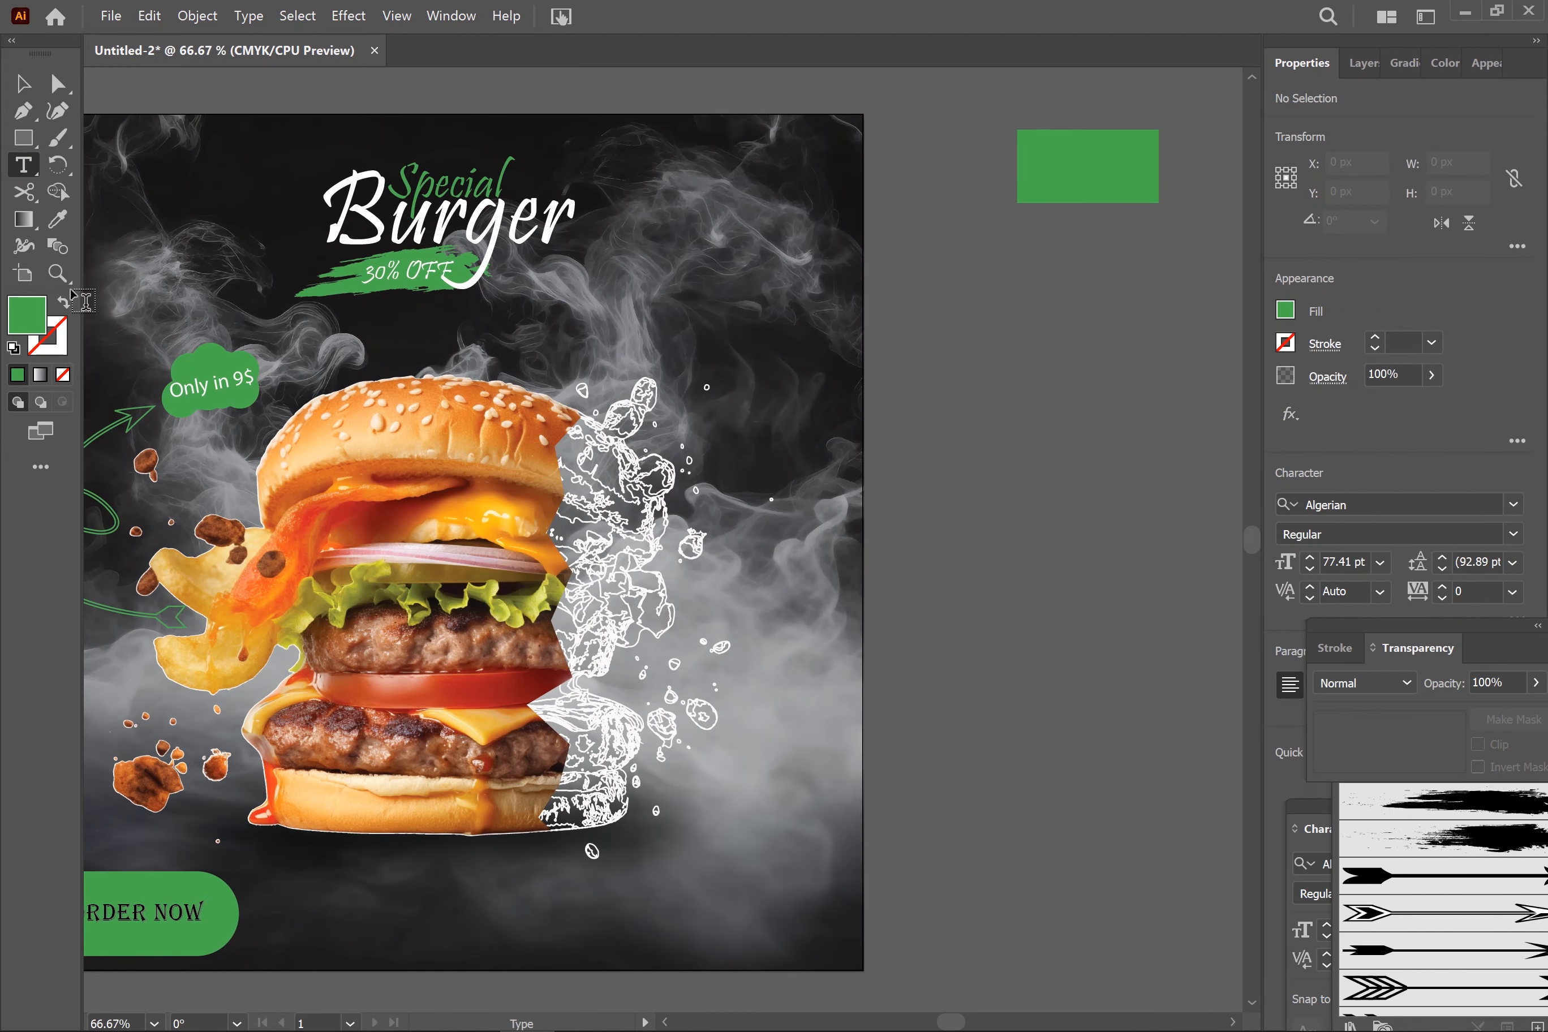
left_click(944, 380)
type("NU")
key("BackSpace")
key("BackSpace")
type("CONTA")
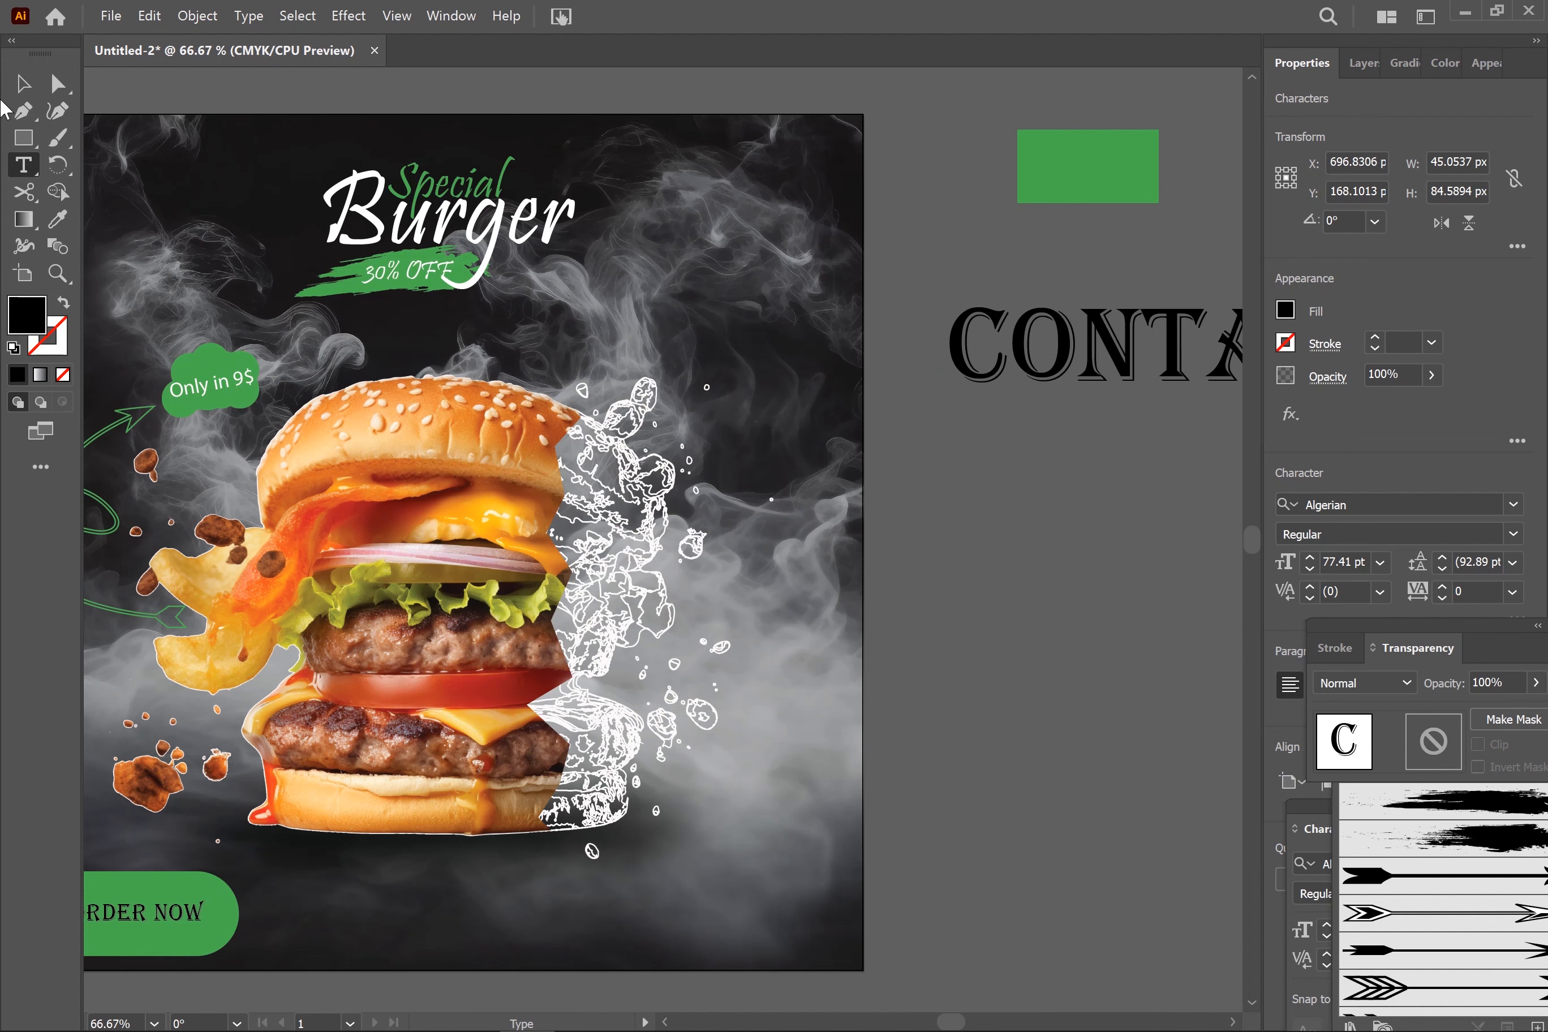
Scale the "CONTACT NO." text down to about 13 pt and duplicate it just below.
left_click(24, 84)
left_click_drag(946, 290, 1114, 399)
left_click_drag(1192, 542, 622, 513)
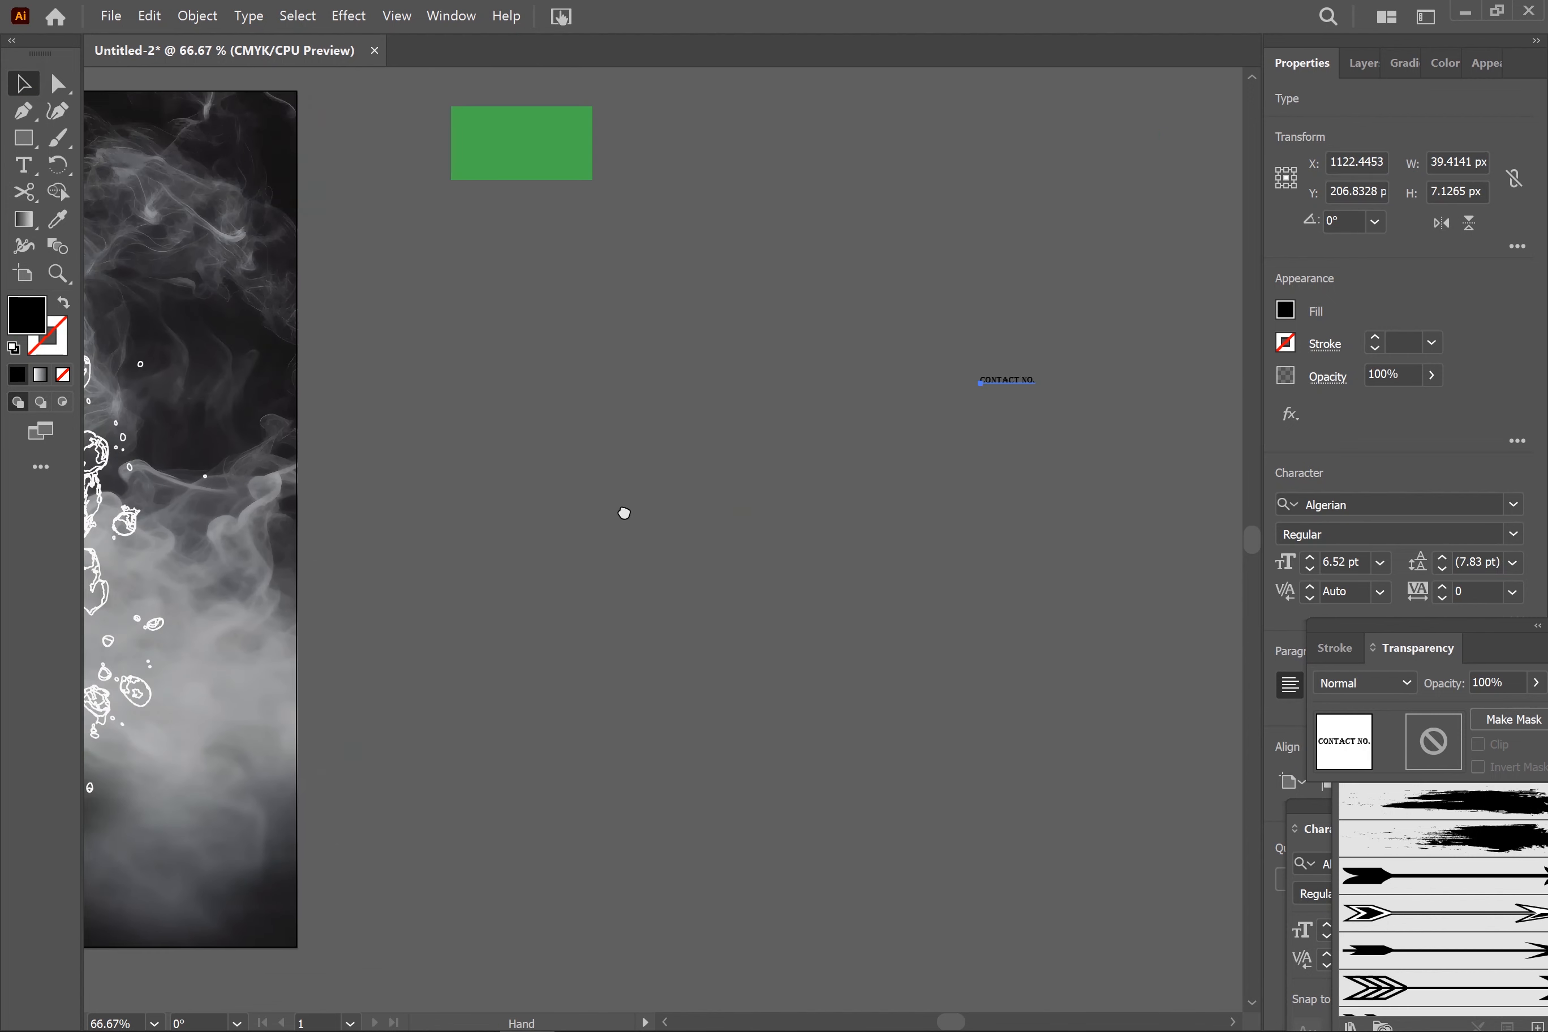
left_click_drag(1060, 359, 1078, 429)
Replace the lower "CONTACT NO." copy's text with a placeholder phone number.
double_click(1083, 424)
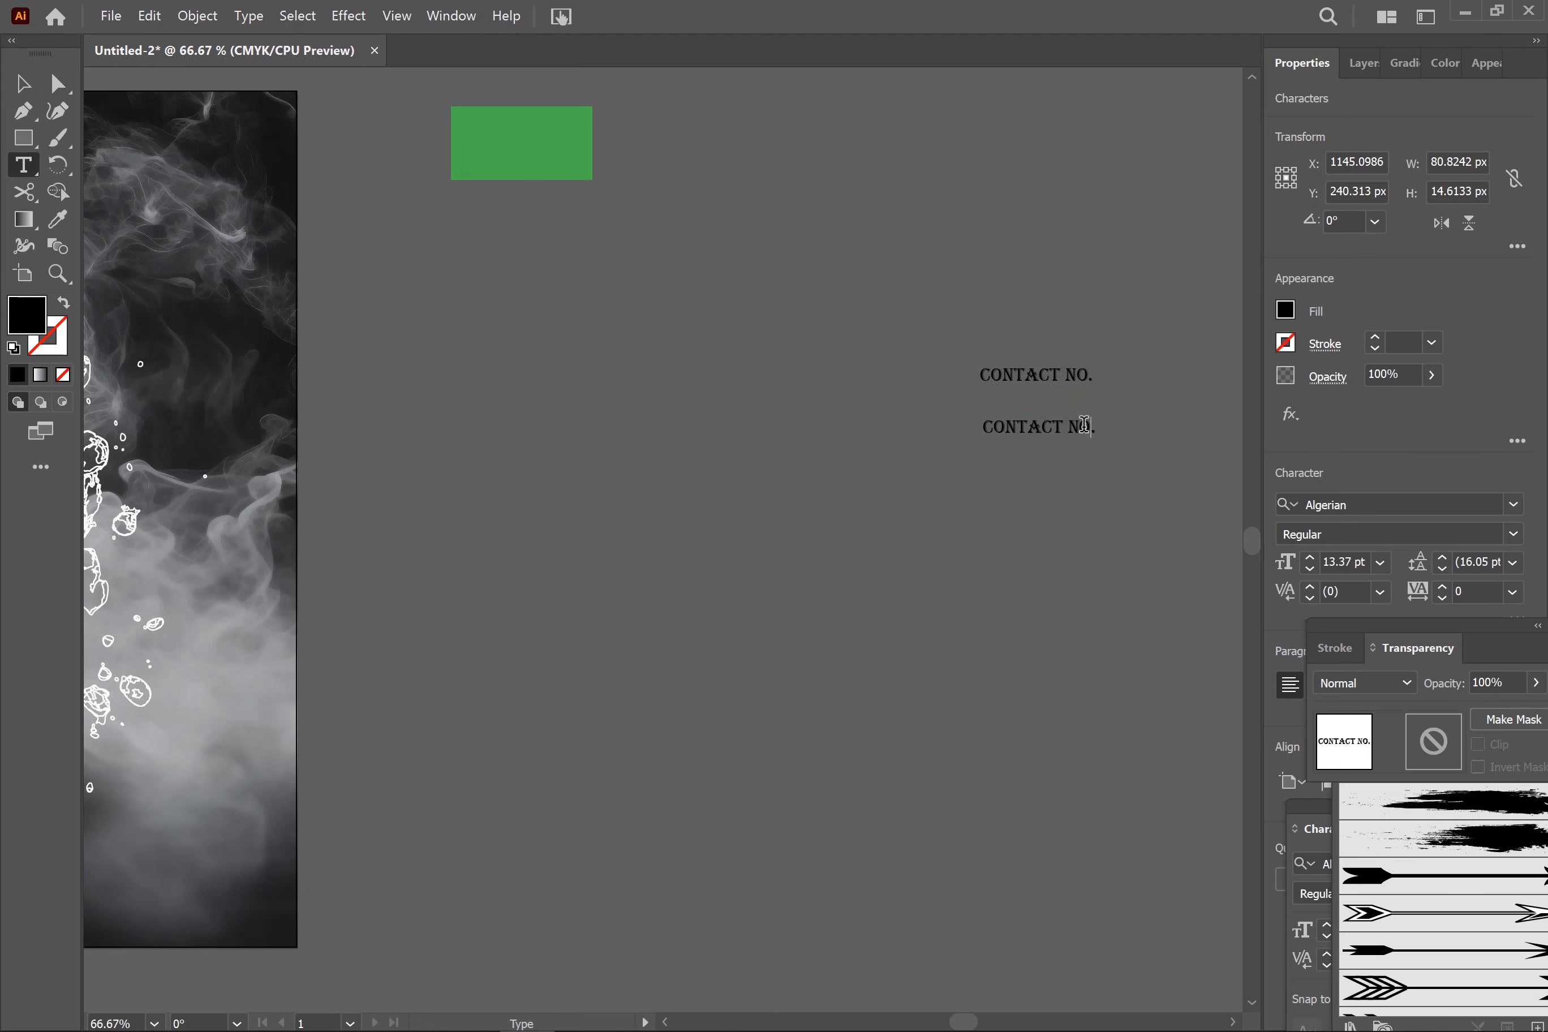
key("BackSpace")
key("BackSpace")
key("BackSpace")
key("BackSpace")
key("BackSpace")
key("BackSpace")
key("BackSpace")
key("BackSpace")
key("BackSpace")
key("BackSpace")
type("123456789")
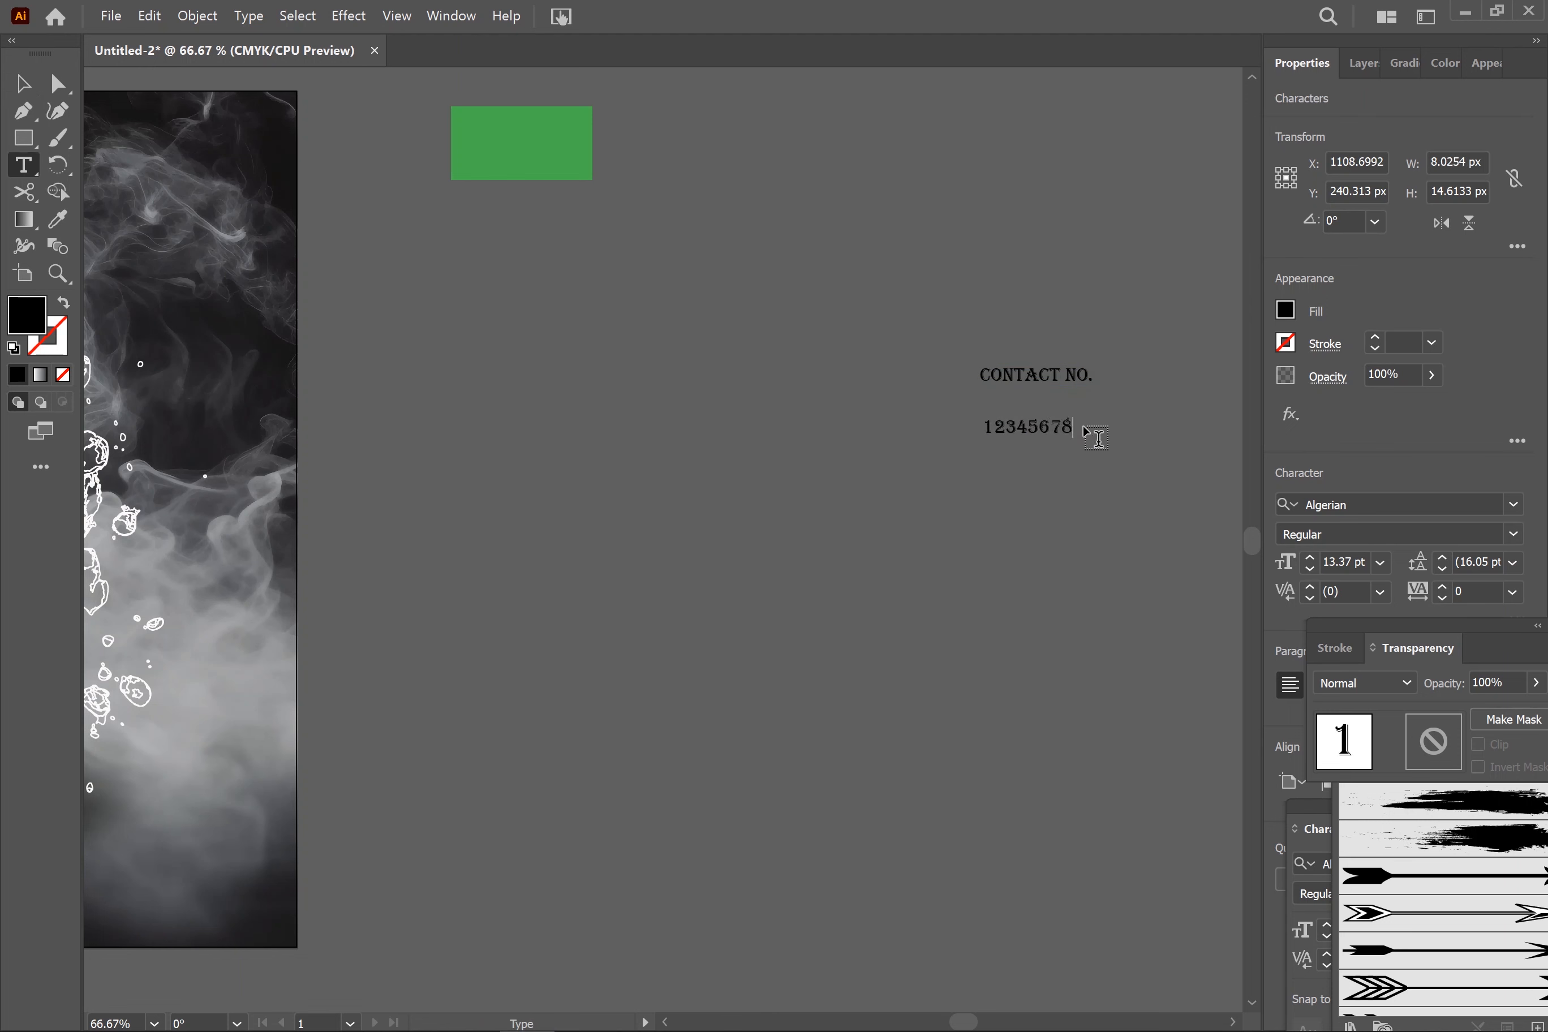
left_click(1063, 483, "ctrl")
Move the "CONTACT NO." text to the poster's lower-right corner.
left_click(22, 84)
left_click_drag(1037, 374, 212, 889)
left_click_drag(883, 711, 1033, 708)
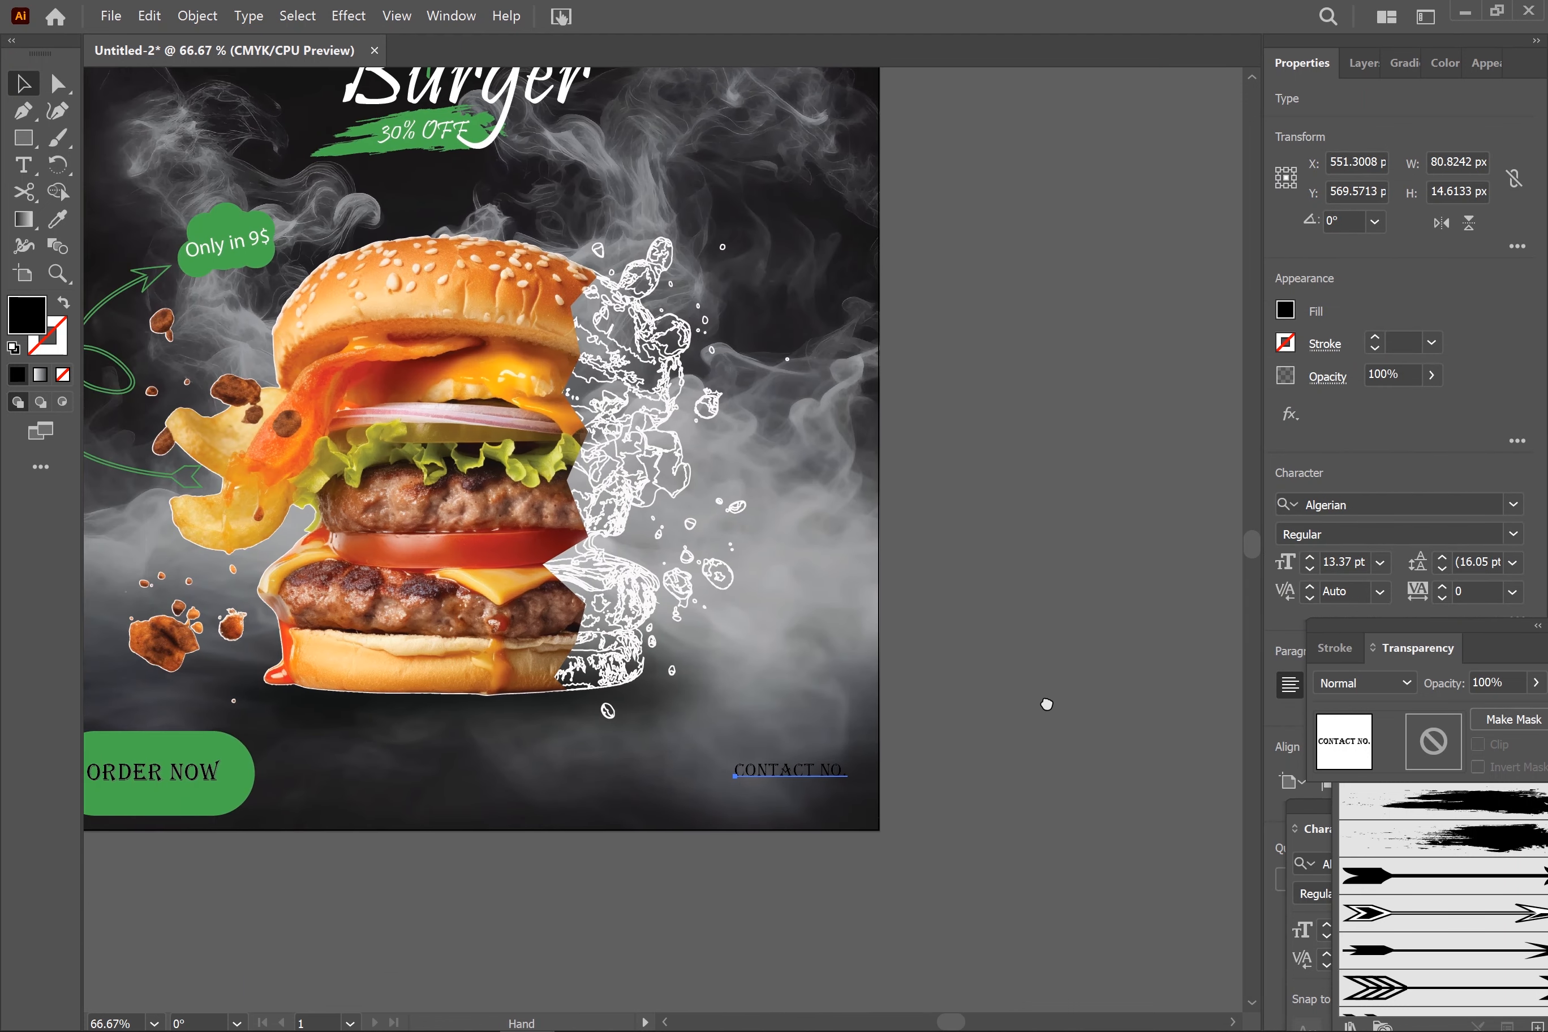
Fill the "ORDER NOW" text with white.
left_click(280, 754)
double_click(27, 315)
left_click(700, 221)
left_click(1237, 227)
Fill the "CONTACT NO." text with white and nudge it up 5 px.
left_click(864, 757)
double_click(27, 315)
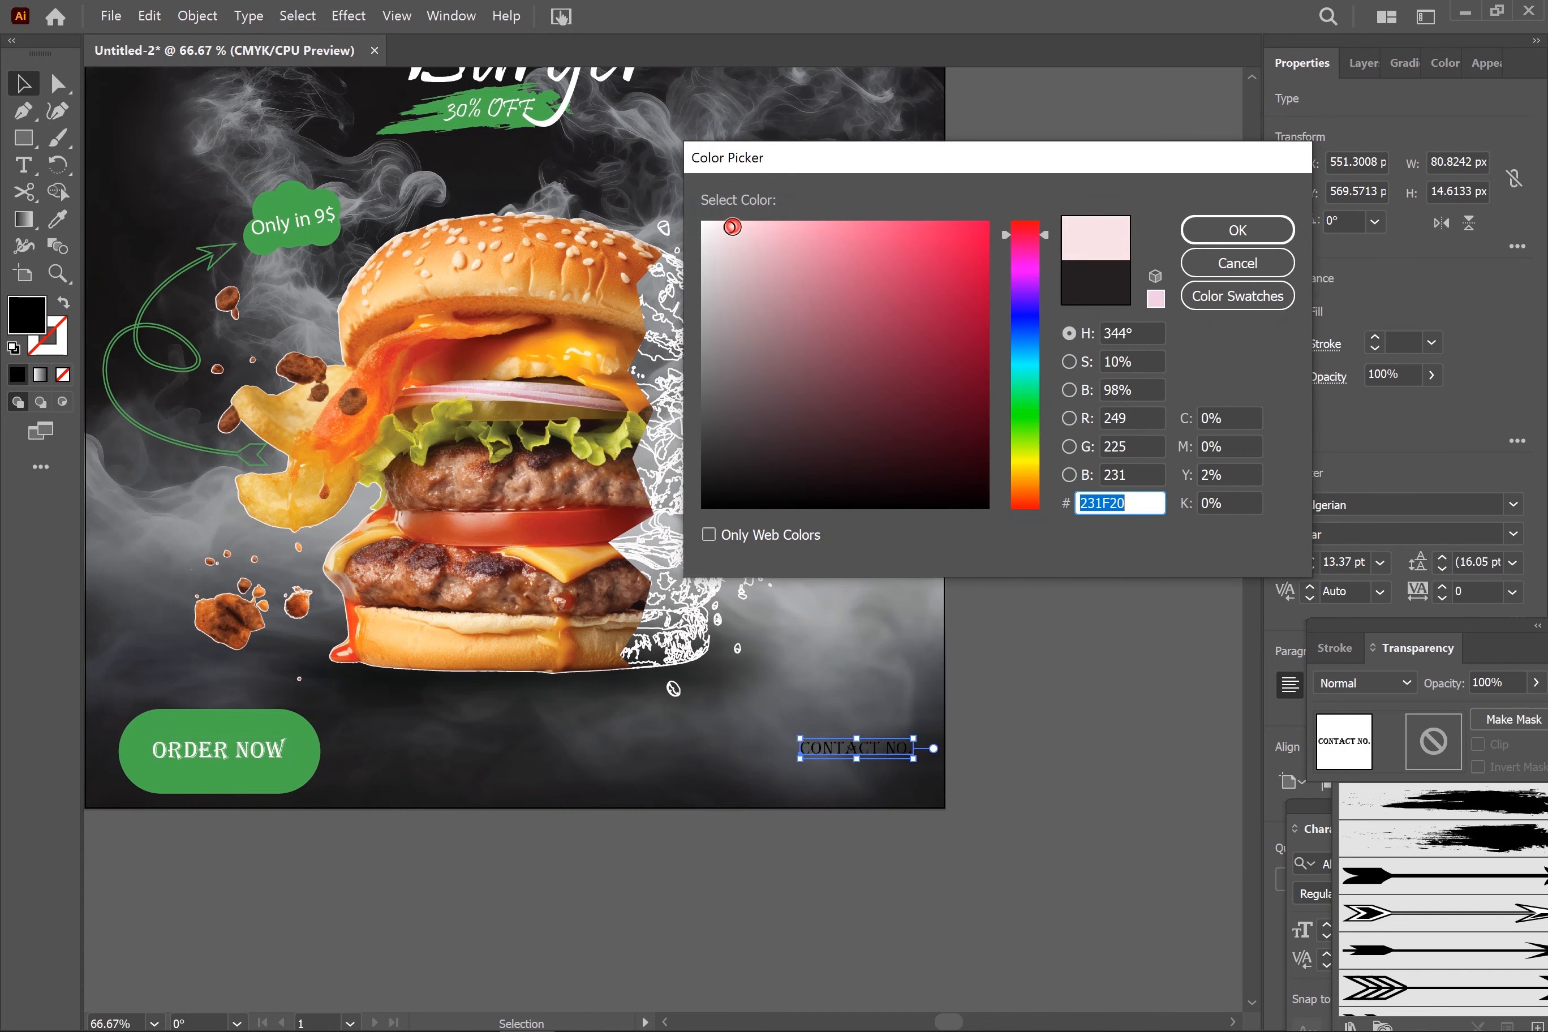
left_click(700, 221)
left_click(1238, 227)
left_click(901, 746)
key("Up")
key("Up")
key("Up")
key("Up")
key("Up")
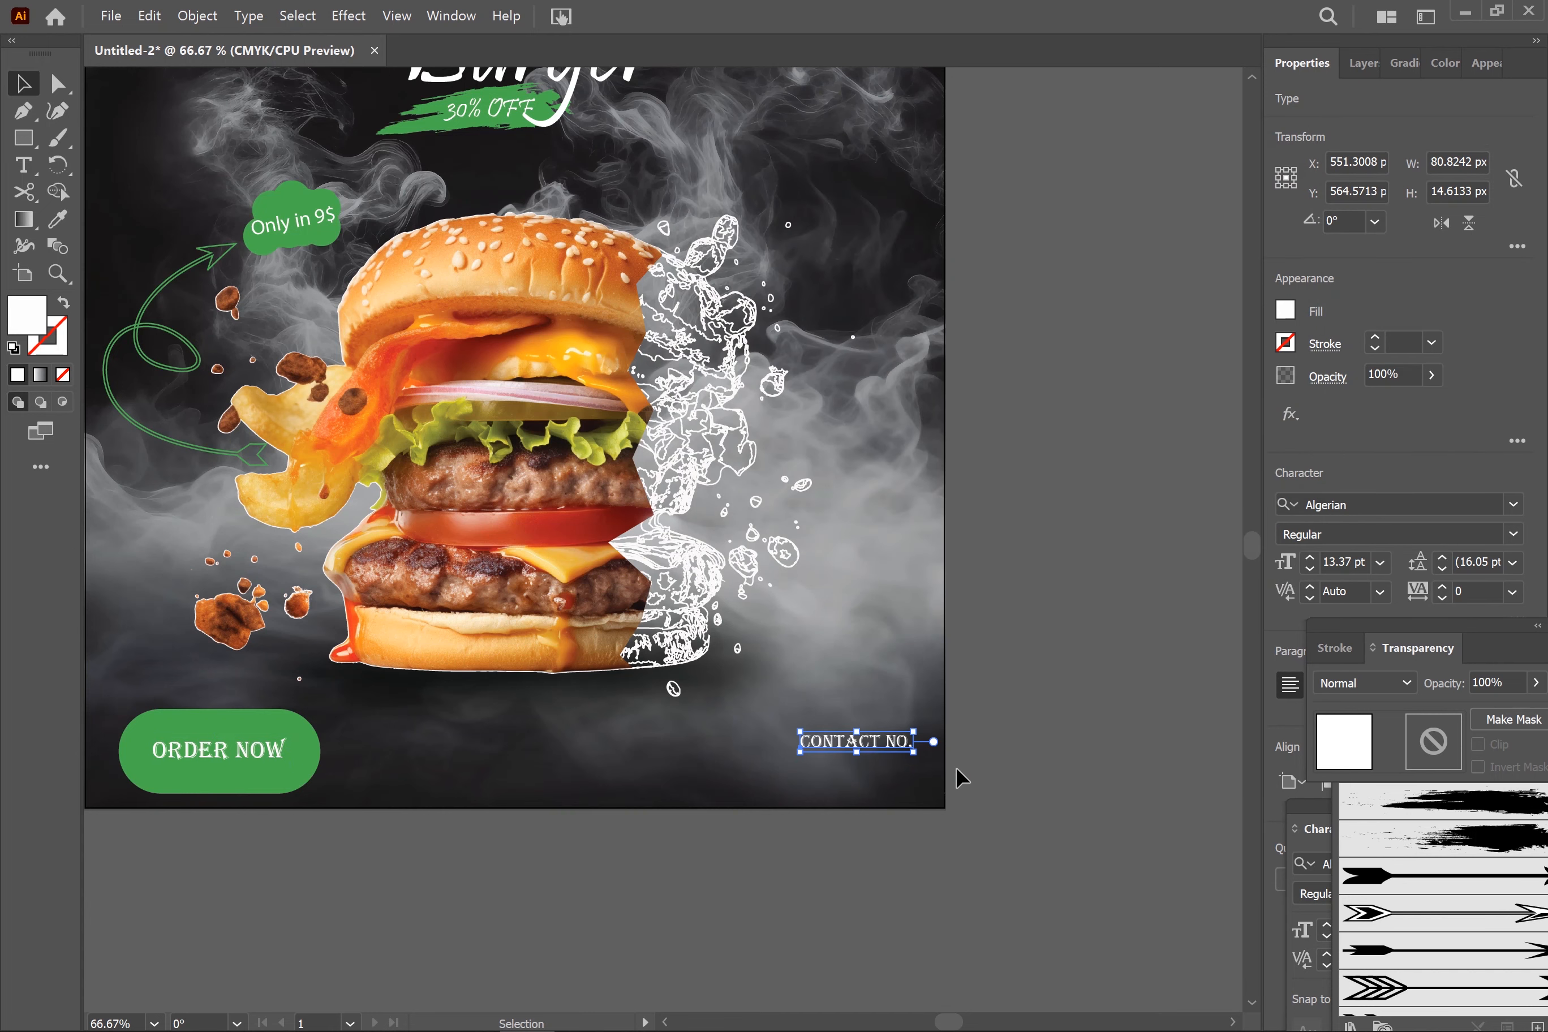
Set the phone number's font to Myriad Pro and place it directly beneath "CONTACT NO." on the poster.
left_click_drag(1220, 493, 809, 593)
left_click_drag(1213, 402, 675, 786)
left_click_drag(758, 852, 1105, 741)
left_click(1389, 506)
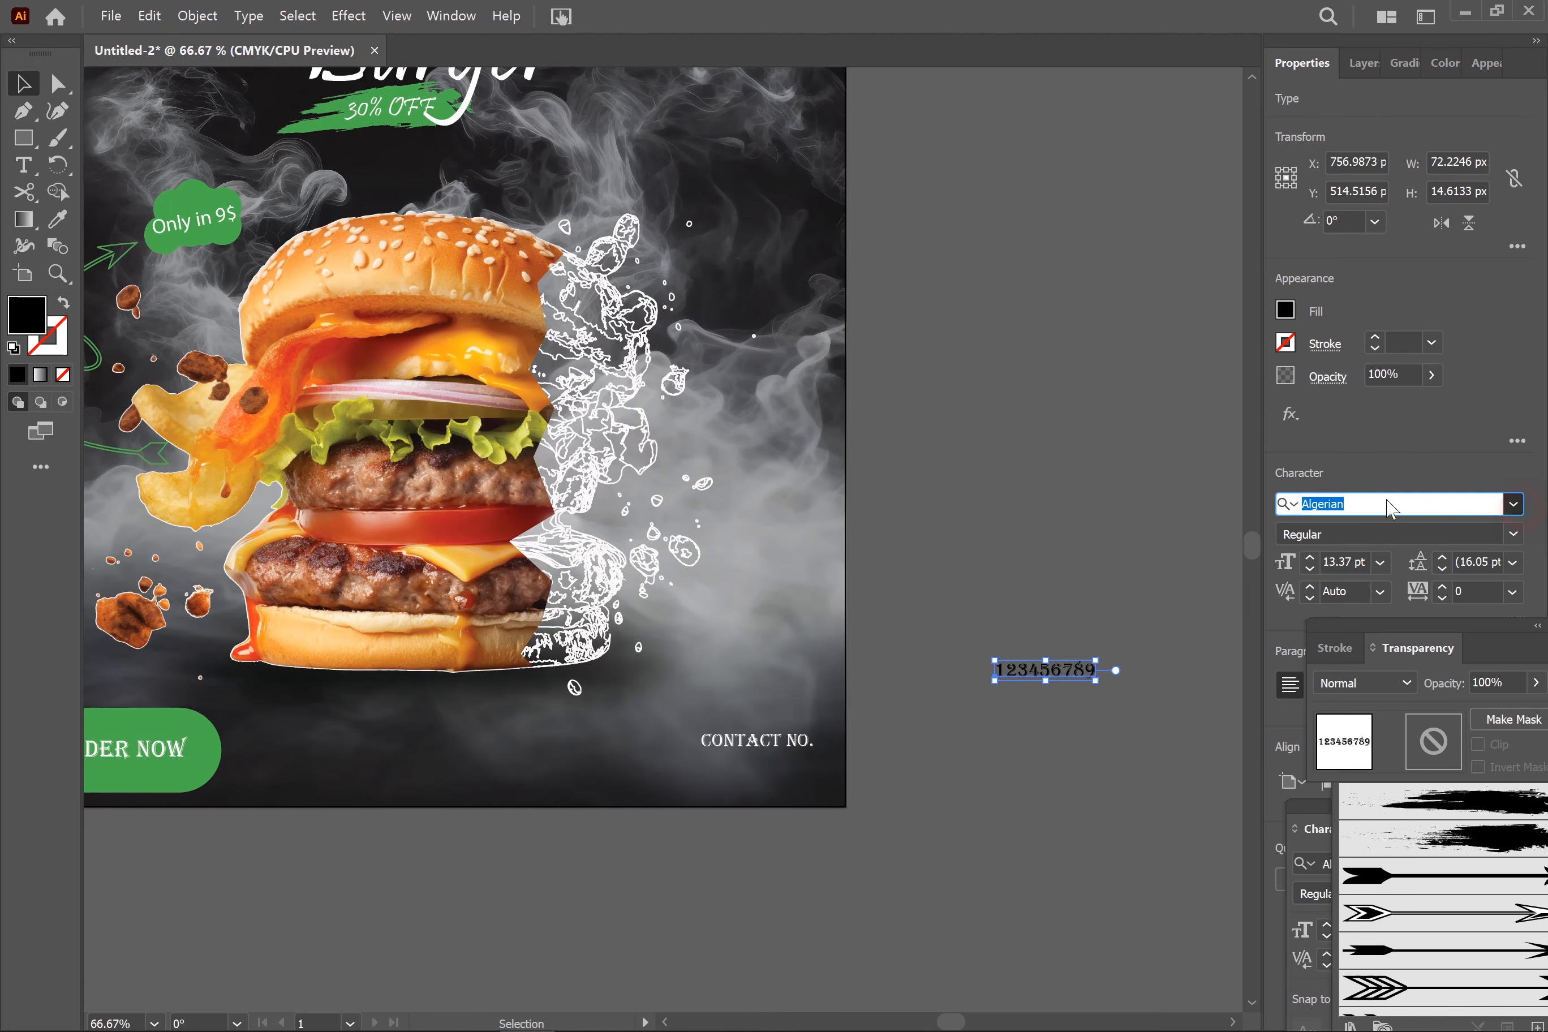
left_click(1338, 671)
left_click_drag(962, 617, 1141, 712)
left_click_drag(1066, 669, 800, 773)
Fill the phone number with white and update the modified linked files.
double_click(27, 313)
left_click_drag(706, 220, 696, 215)
left_click(1232, 234)
left_click(936, 559)
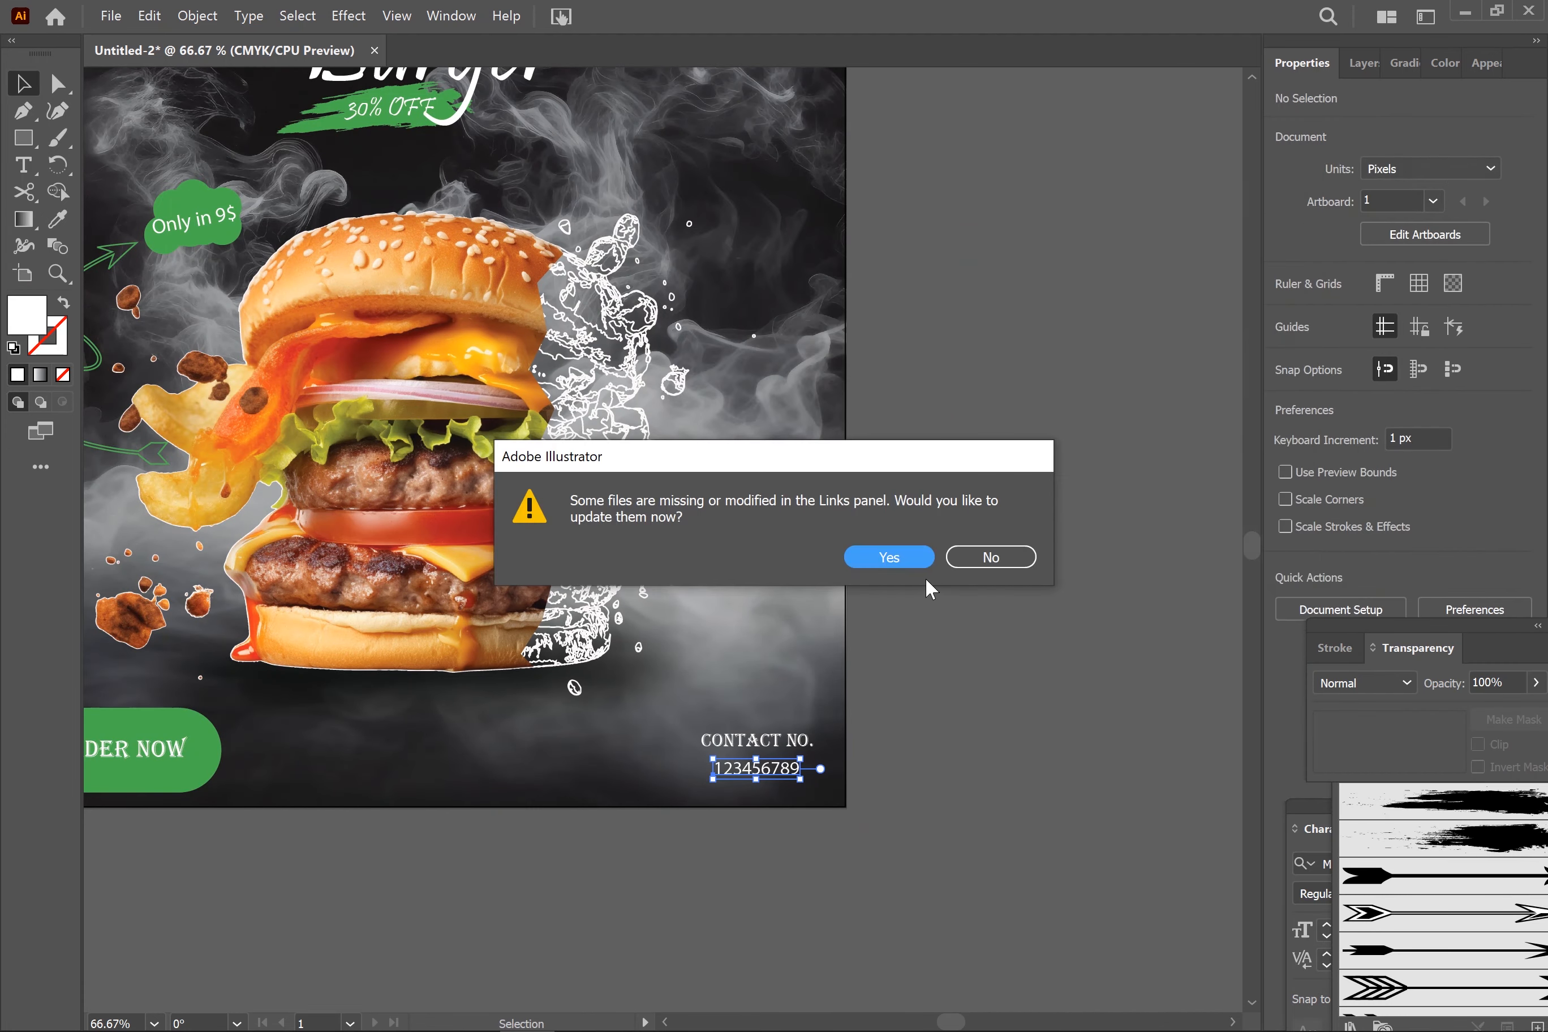
left_click(896, 557)
left_click_drag(1006, 556, 1110, 626)
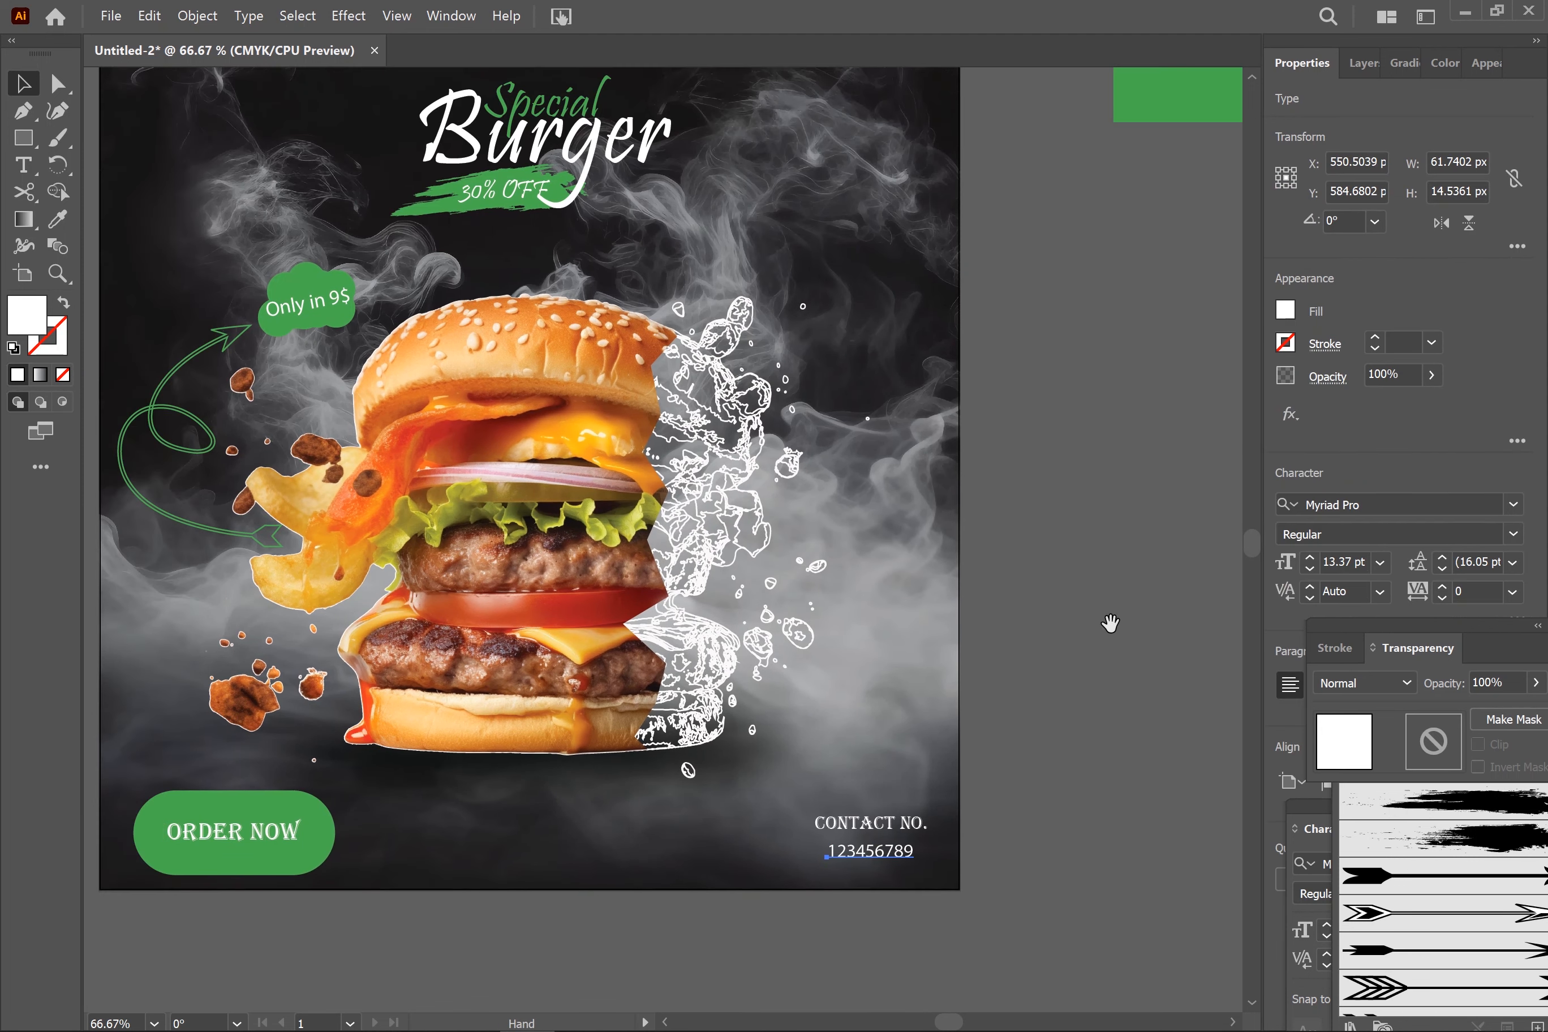
left_click(1015, 805)
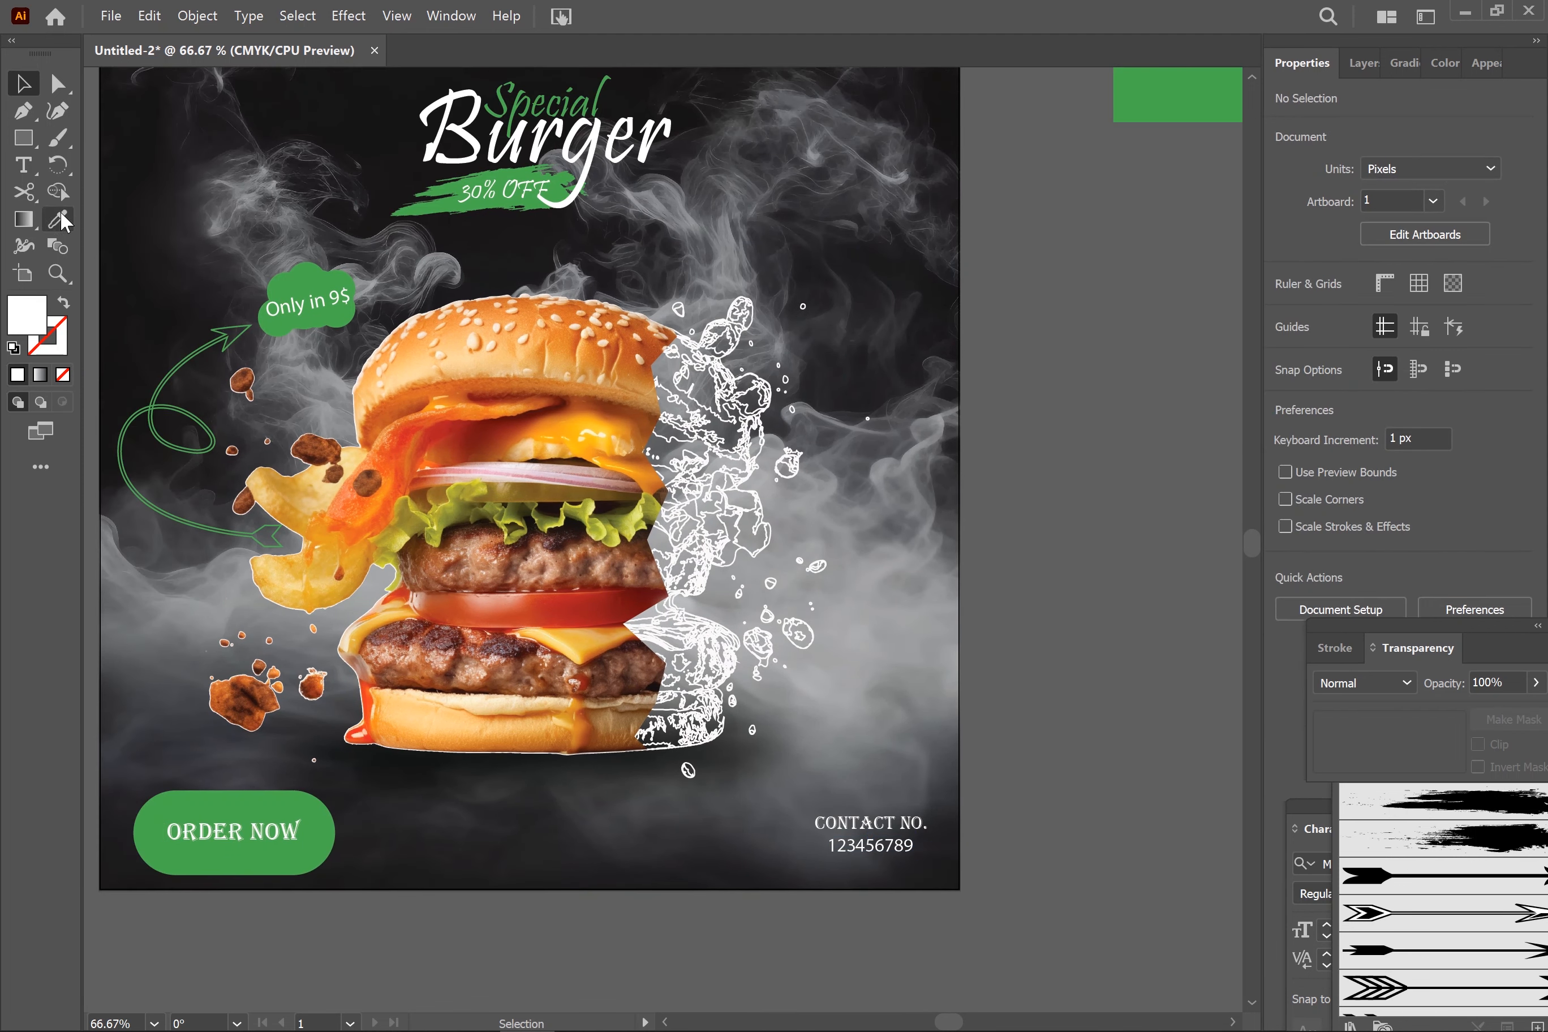
left_click(23, 164)
left_click(1031, 381)
key("BackSpace")
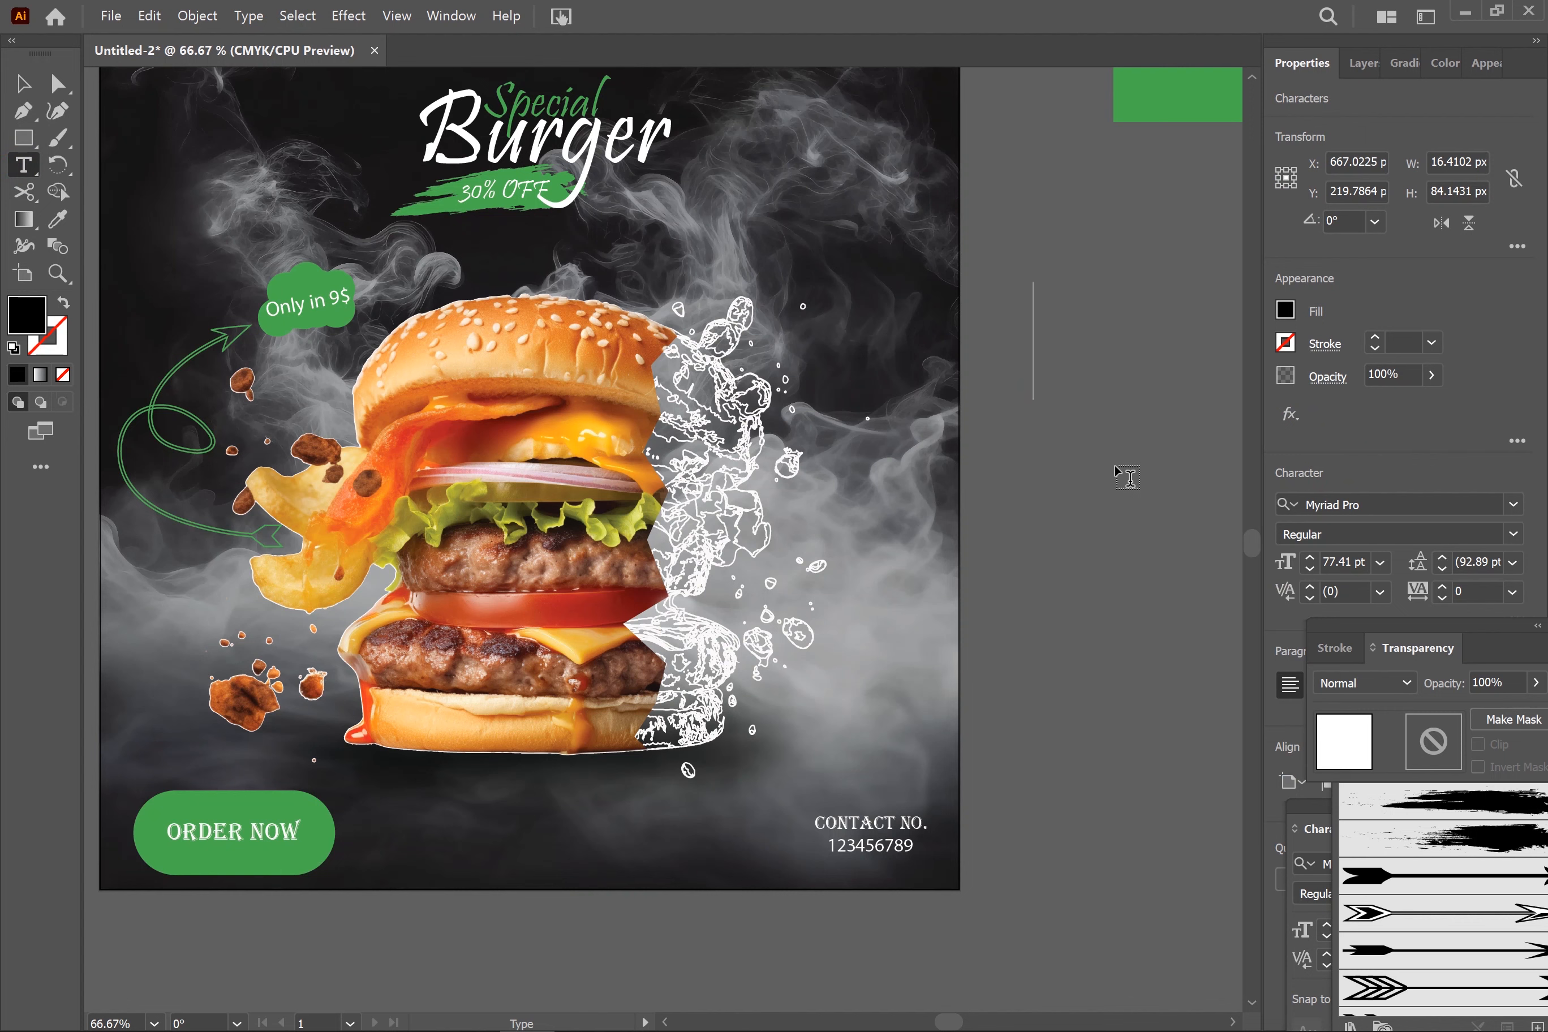
type("www.web.com")
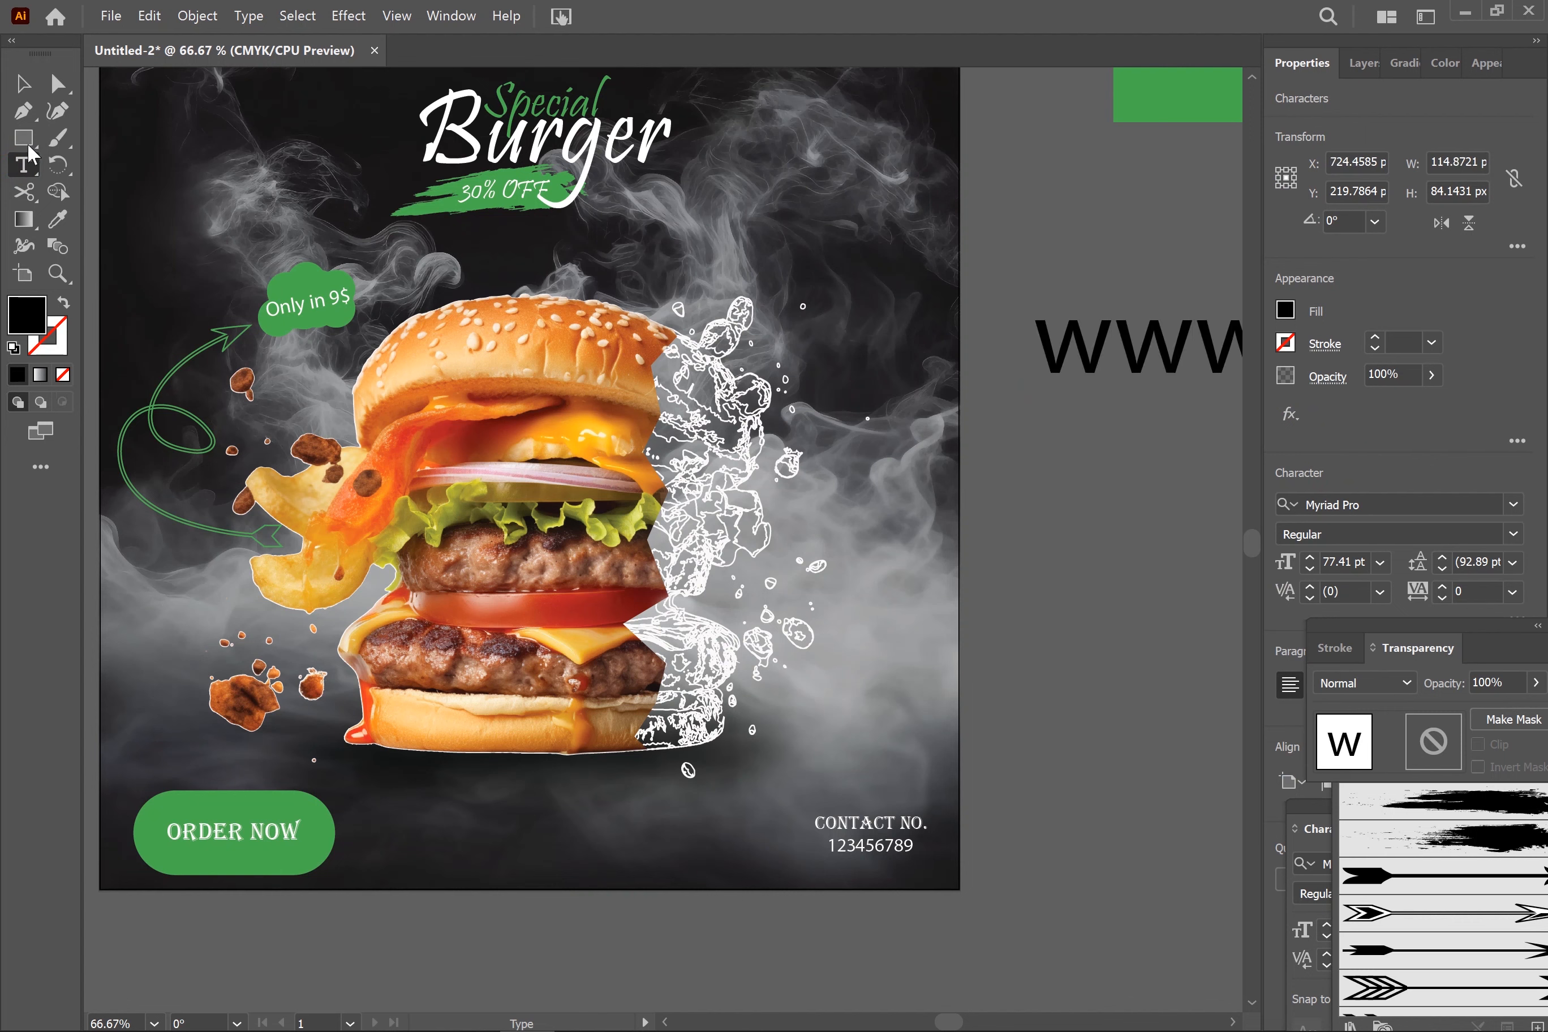
Fill the website text white and place it between the order button and contact details, scaled to about 205 px wide.
left_click(23, 83)
left_click_drag(1100, 358, 290, 626)
left_click_drag(903, 573, 459, 633)
double_click(30, 316)
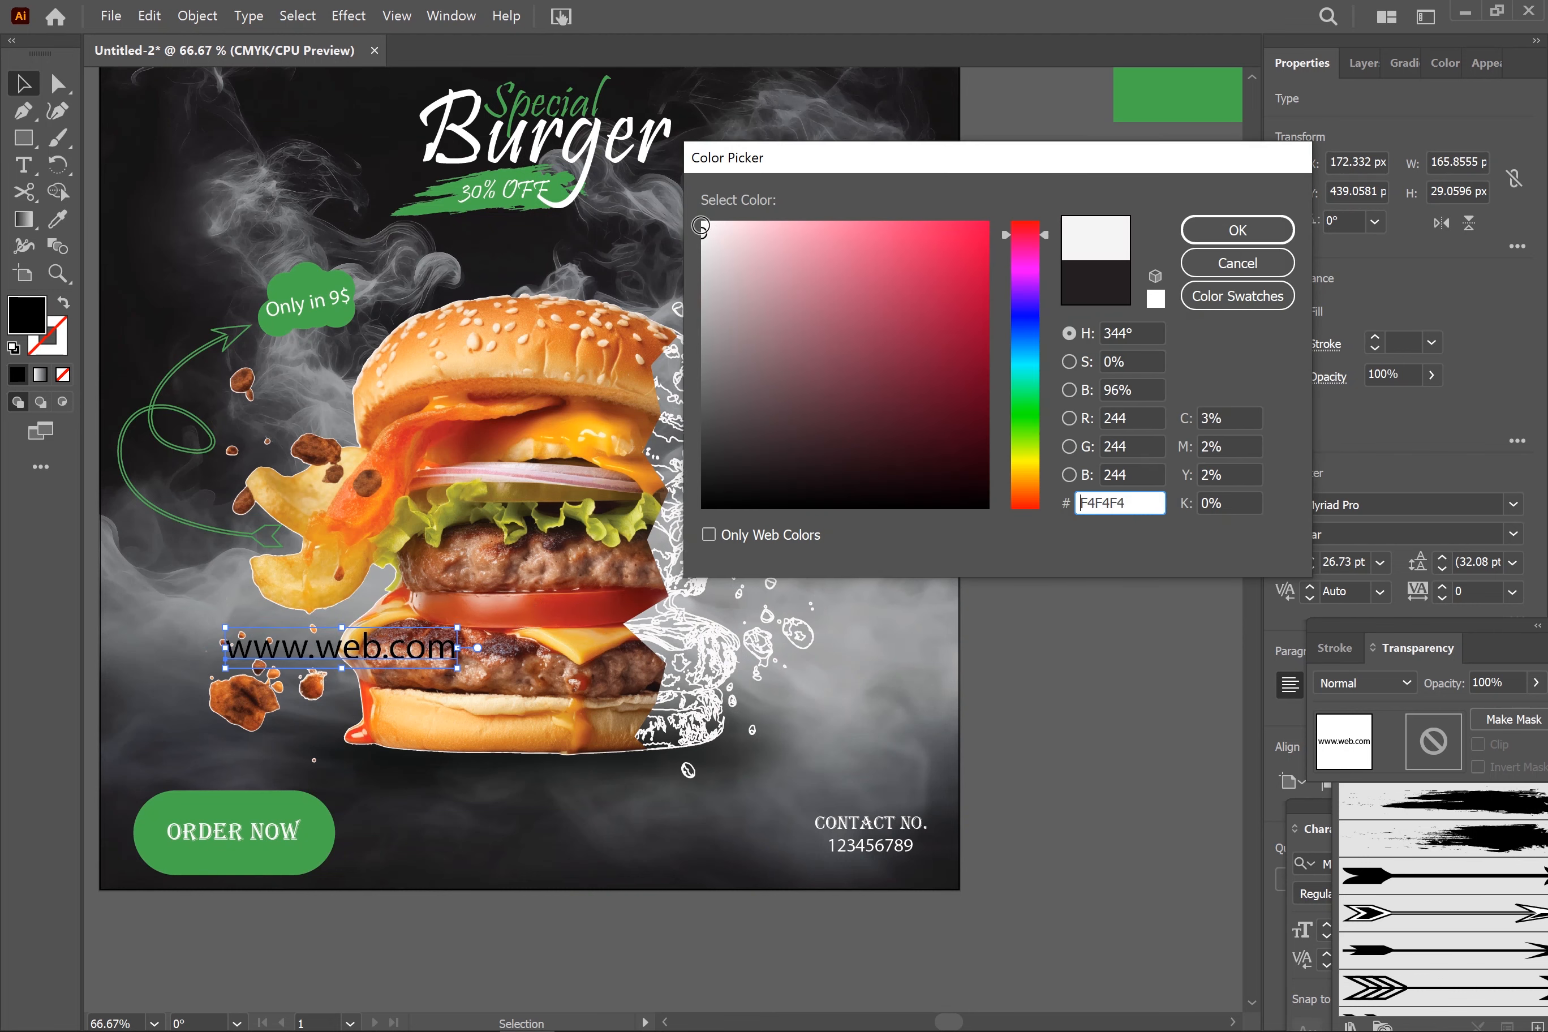
left_click(1233, 228)
left_click_drag(378, 667, 589, 865)
left_click_drag(673, 827, 732, 818)
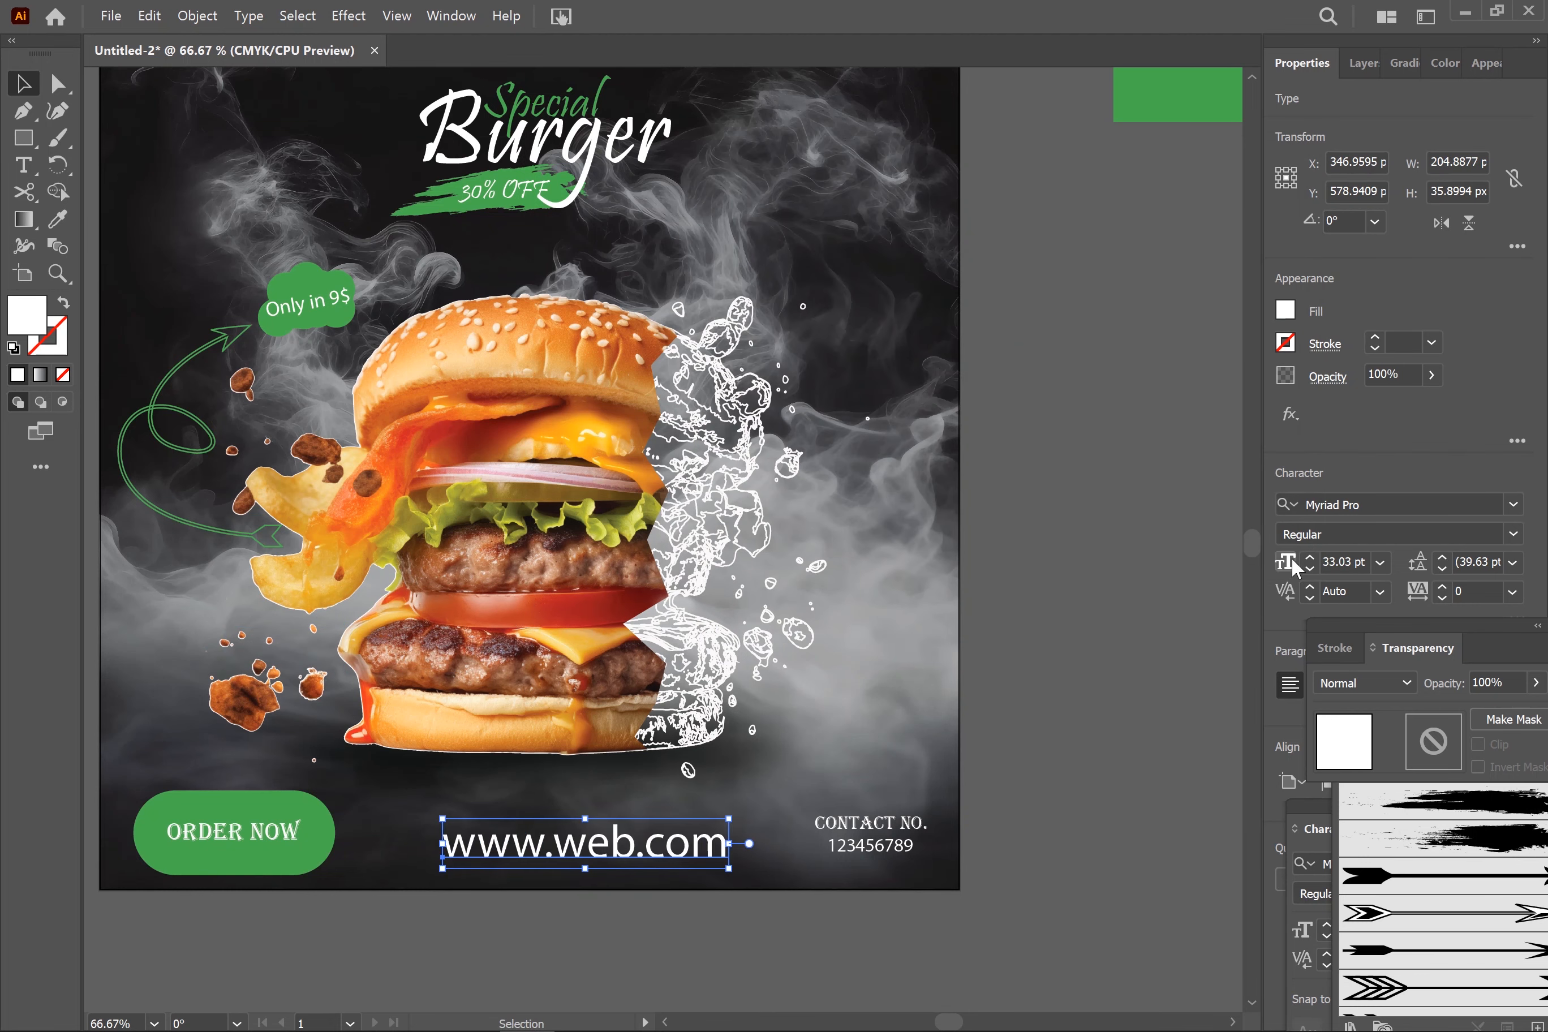
Clear the floating panels off the alignment options and centre the website text horizontally on the artboard.
left_click_drag(1480, 630, 1439, 304)
left_click_drag(1436, 737, 1378, 419)
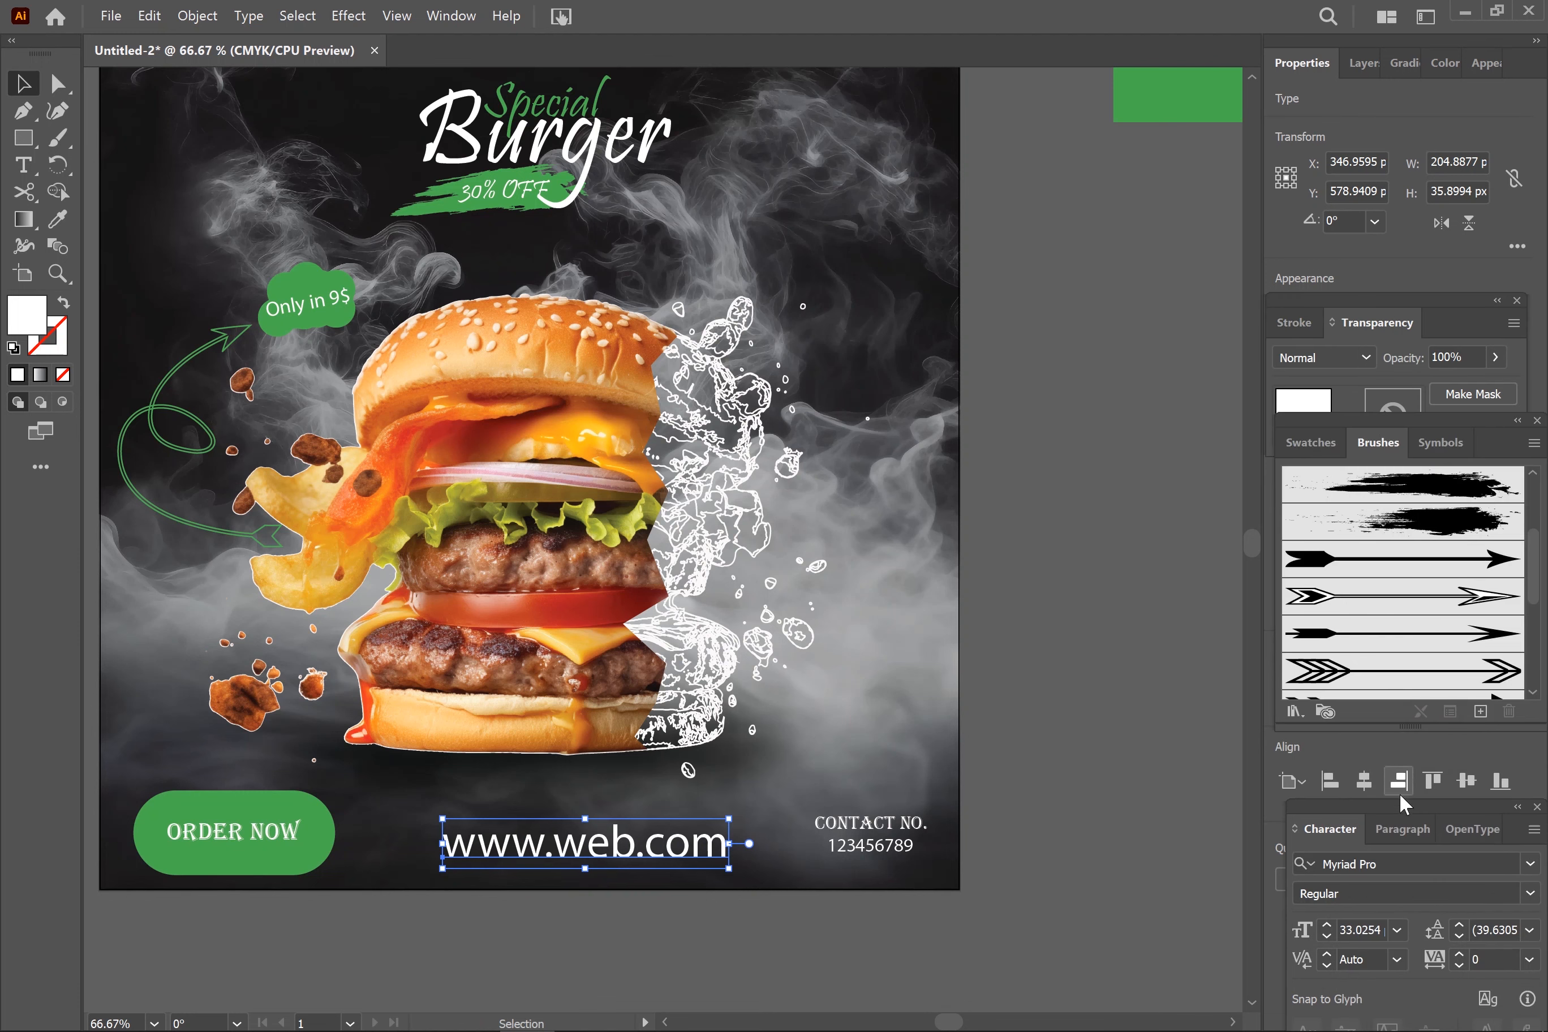
left_click_drag(1401, 805, 1390, 157)
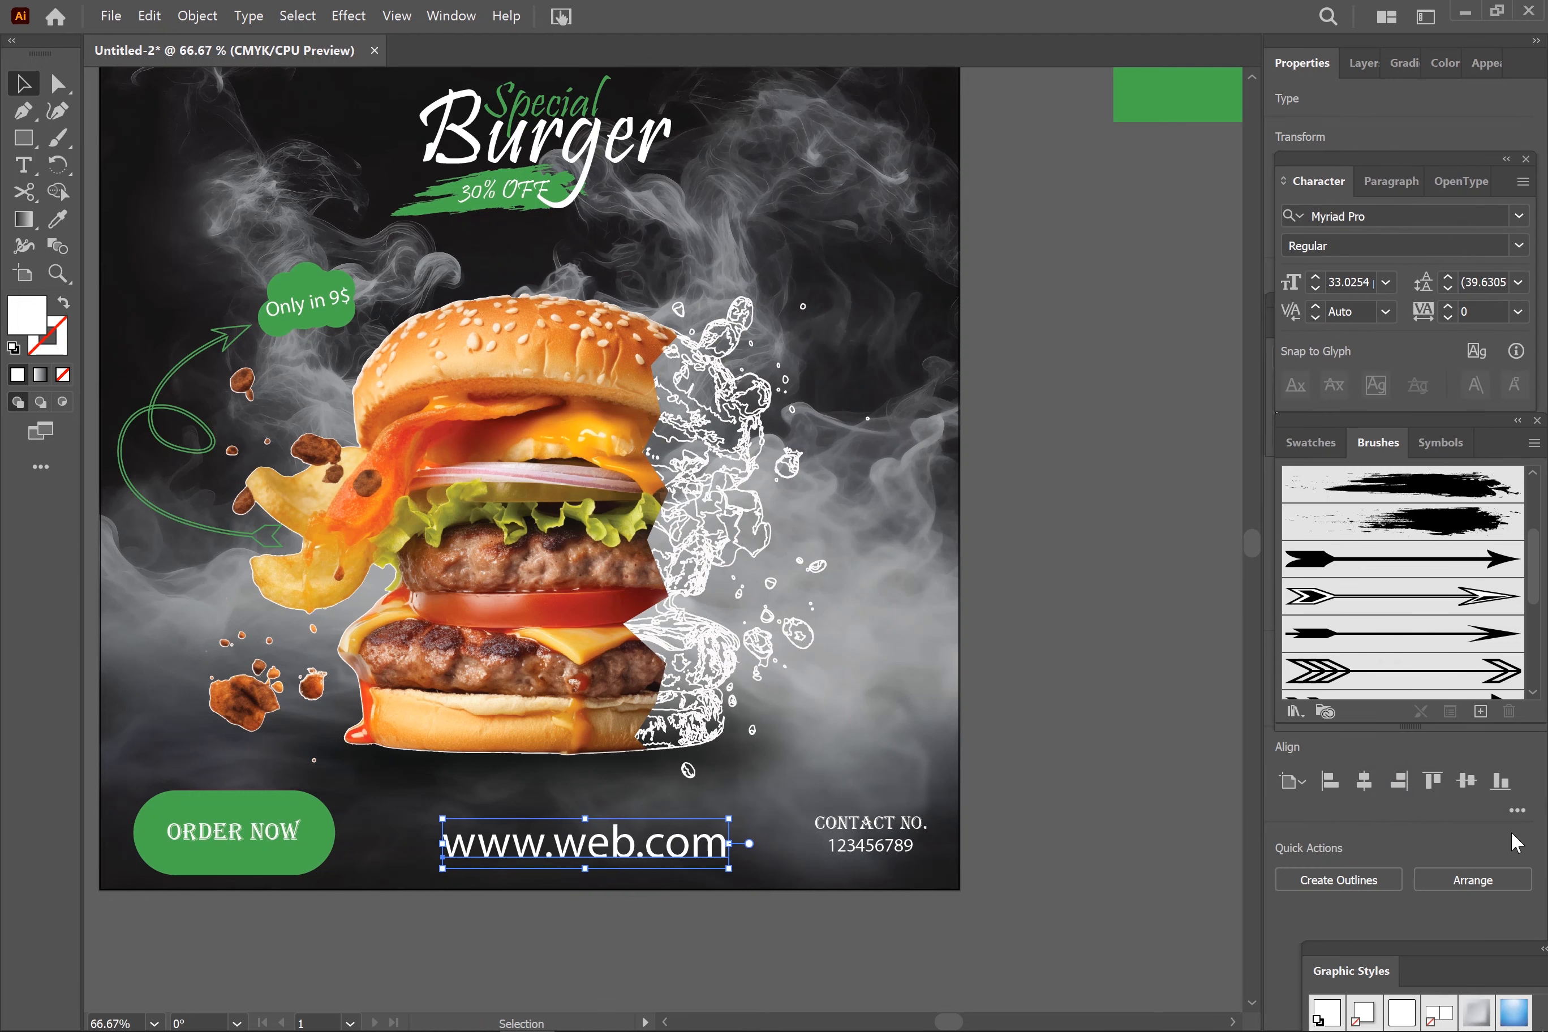
left_click(1516, 810)
left_click(1319, 878)
left_click(1146, 834)
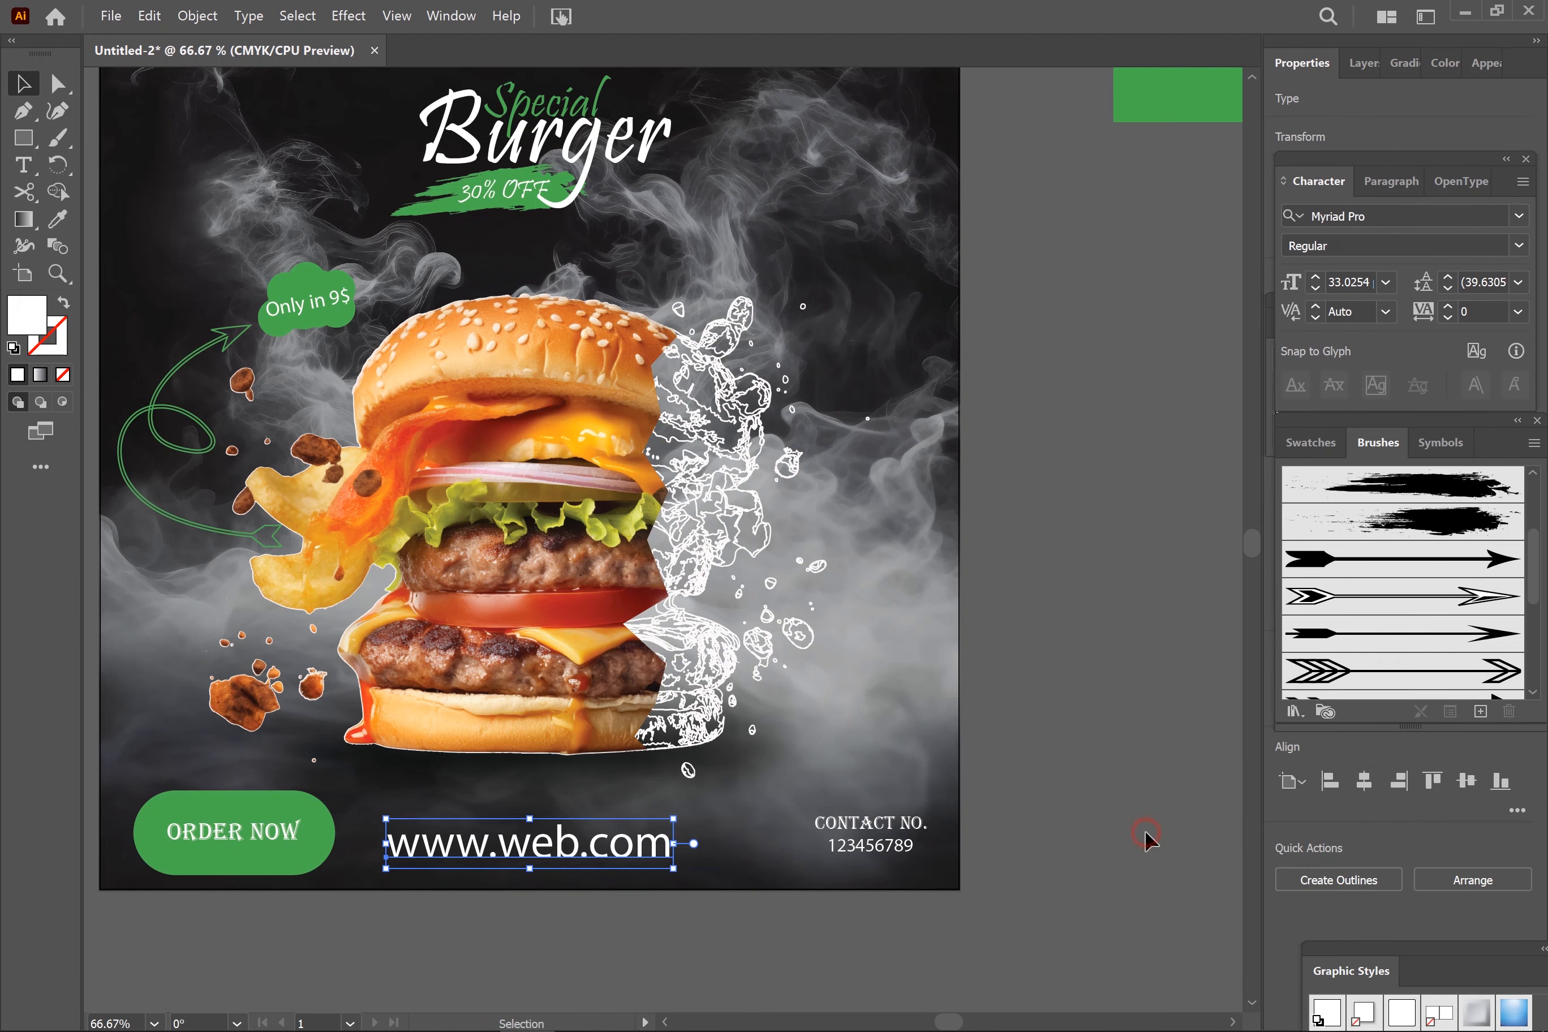
Delete the leftover green rectangle from the canvas beside the poster.
left_click(1076, 704)
scroll(1066, 619, "up", 3)
scroll(1057, 567, "down", 2)
left_click(1192, 114)
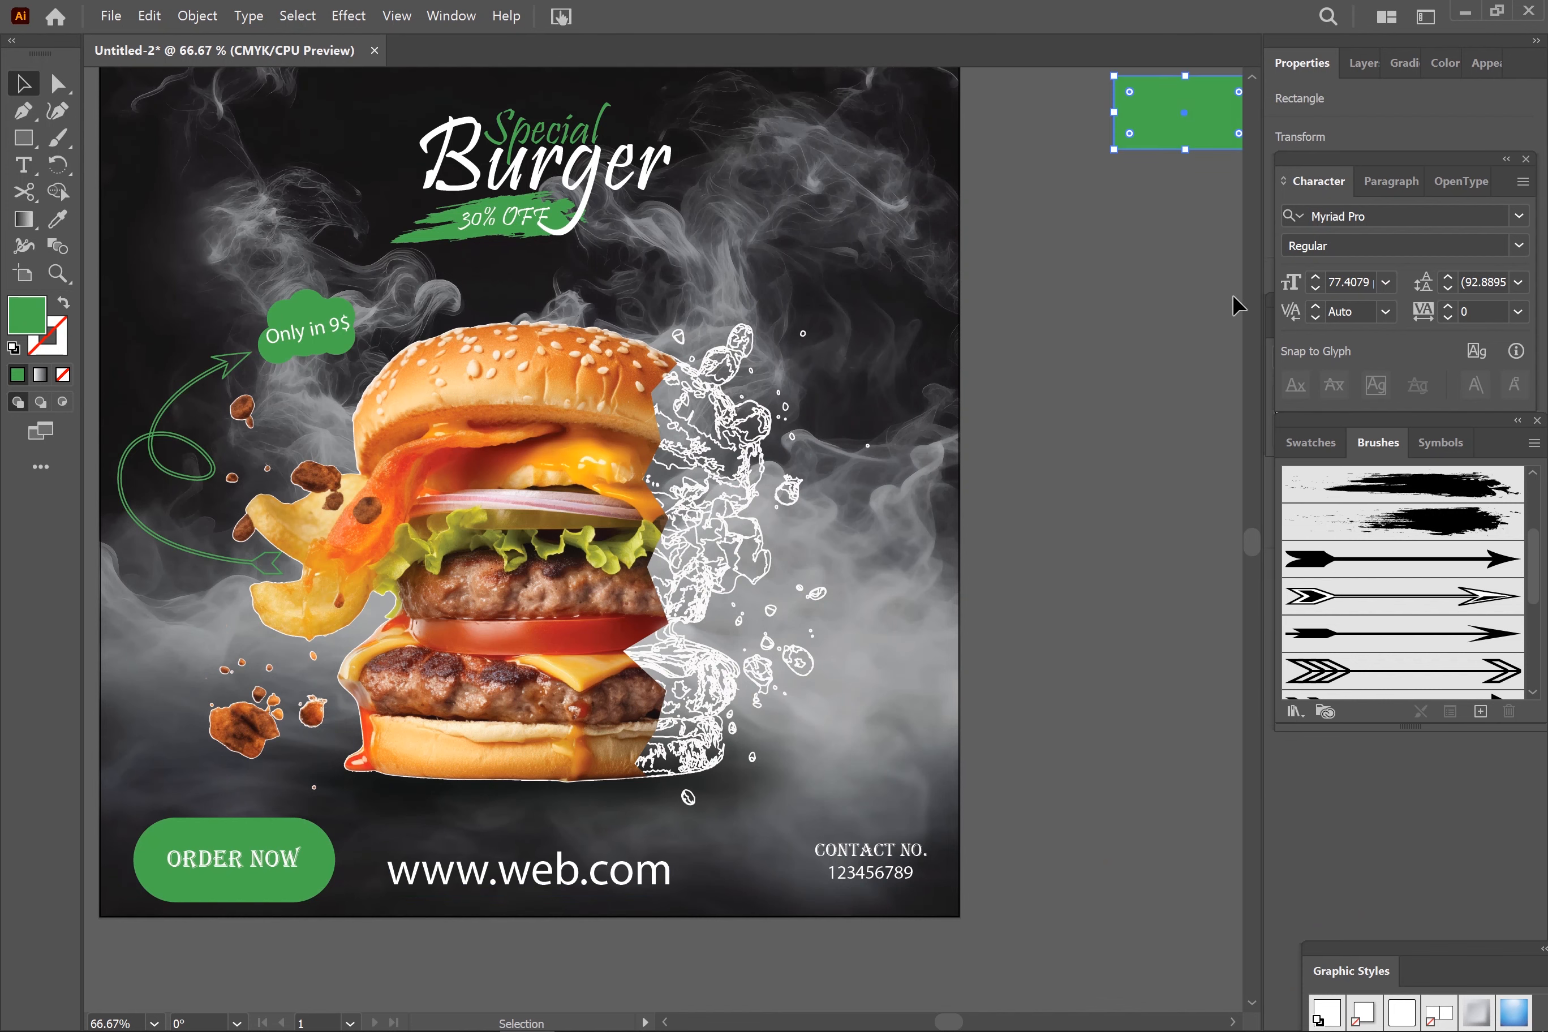
key("Delete")
scroll(1023, 315, "up", 1)
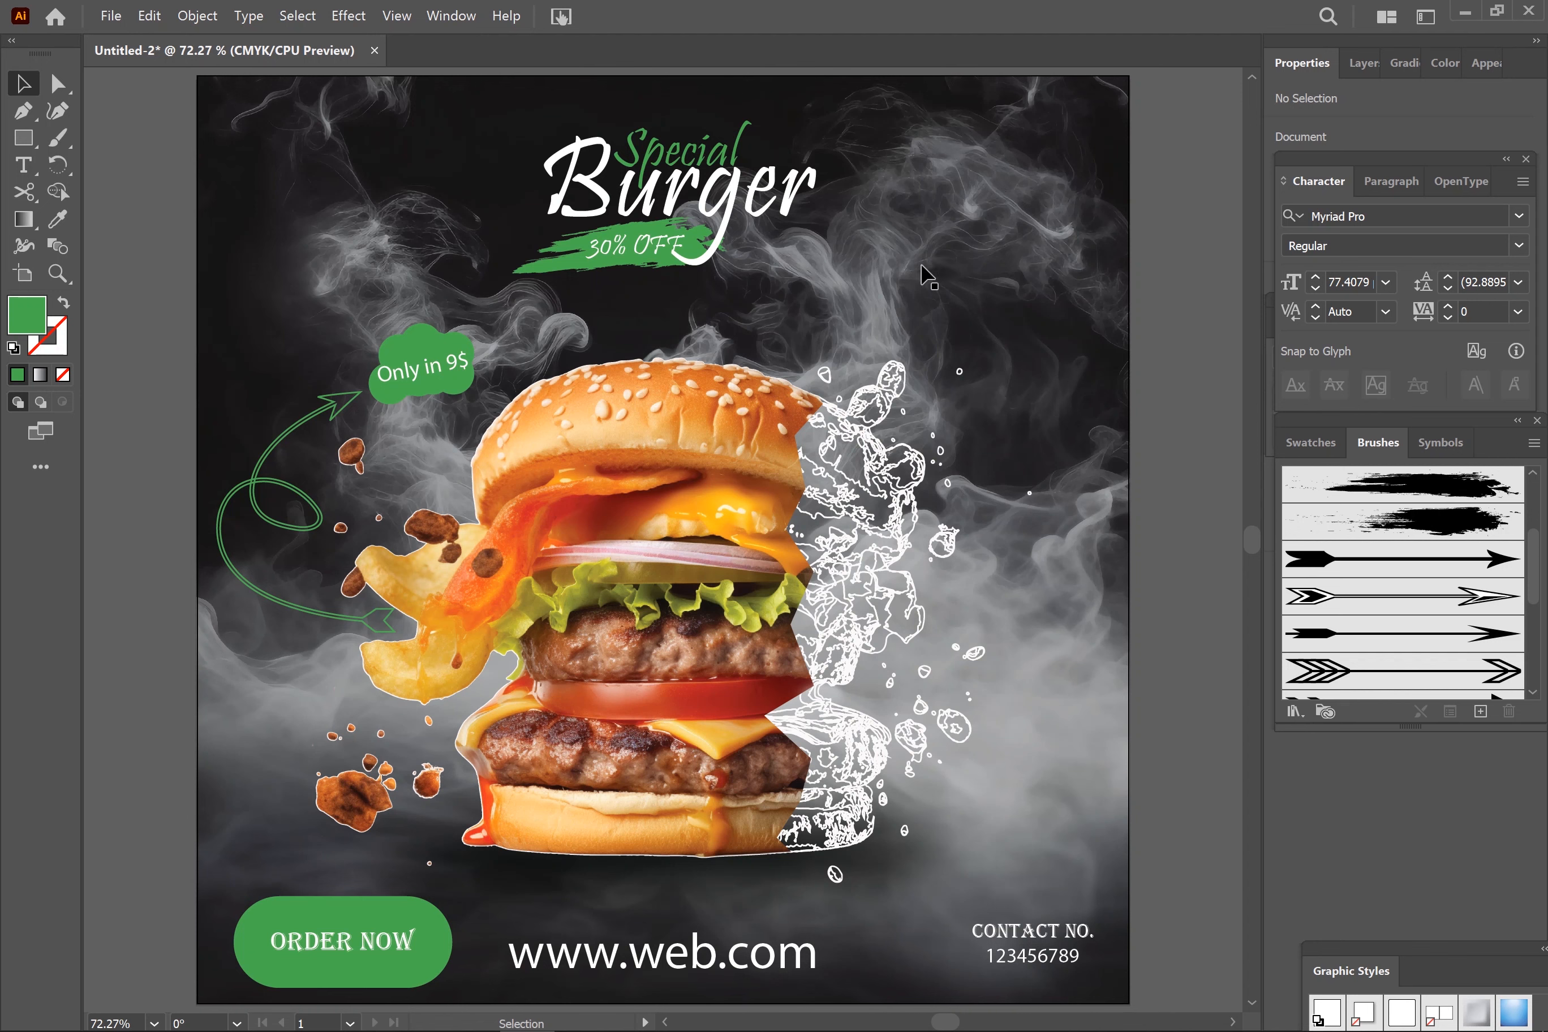
Draw a wide, flat ellipse across the "30% OFF" brush stroke beneath the Burger title.
right_click(23, 138)
left_click(143, 166)
left_click_drag(501, 236, 841, 260)
key("v")
left_click(1182, 139)
Move the new ellipse directly below the green brush-stroke path in the layer order, behind the "30% OFF" text.
left_click(1364, 61)
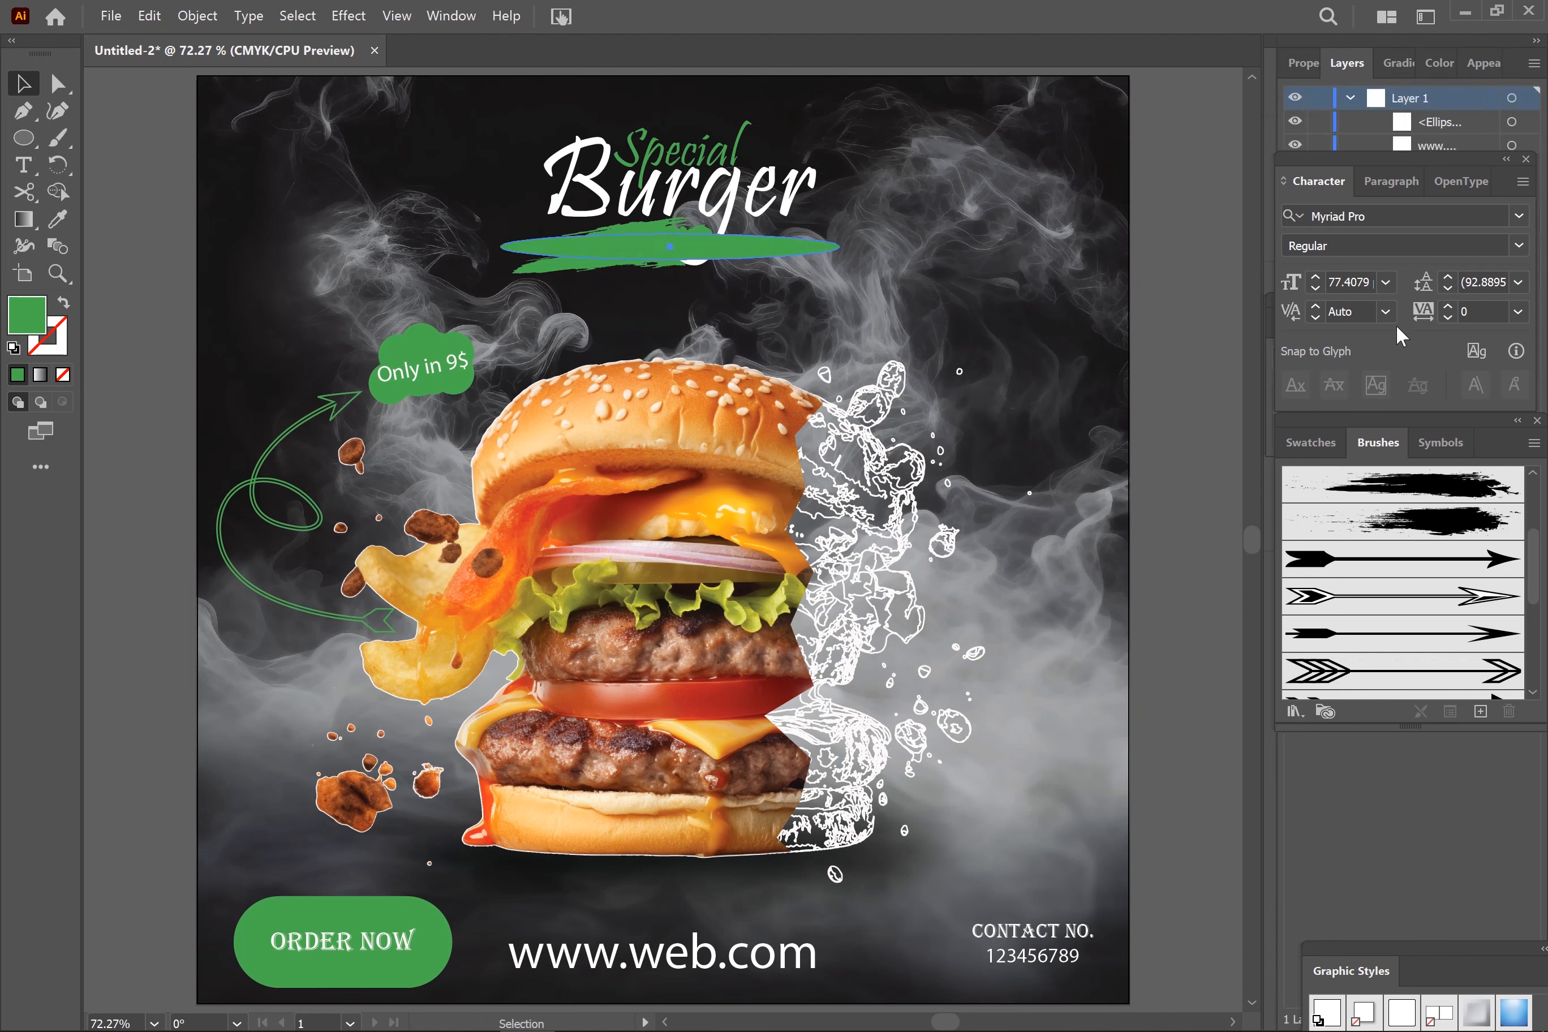
left_click_drag(1413, 159, 1453, 607)
left_click_drag(1432, 319, 1491, 760)
left_click_drag(1446, 419, 1446, 714)
left_click(1456, 124)
left_click(1511, 122)
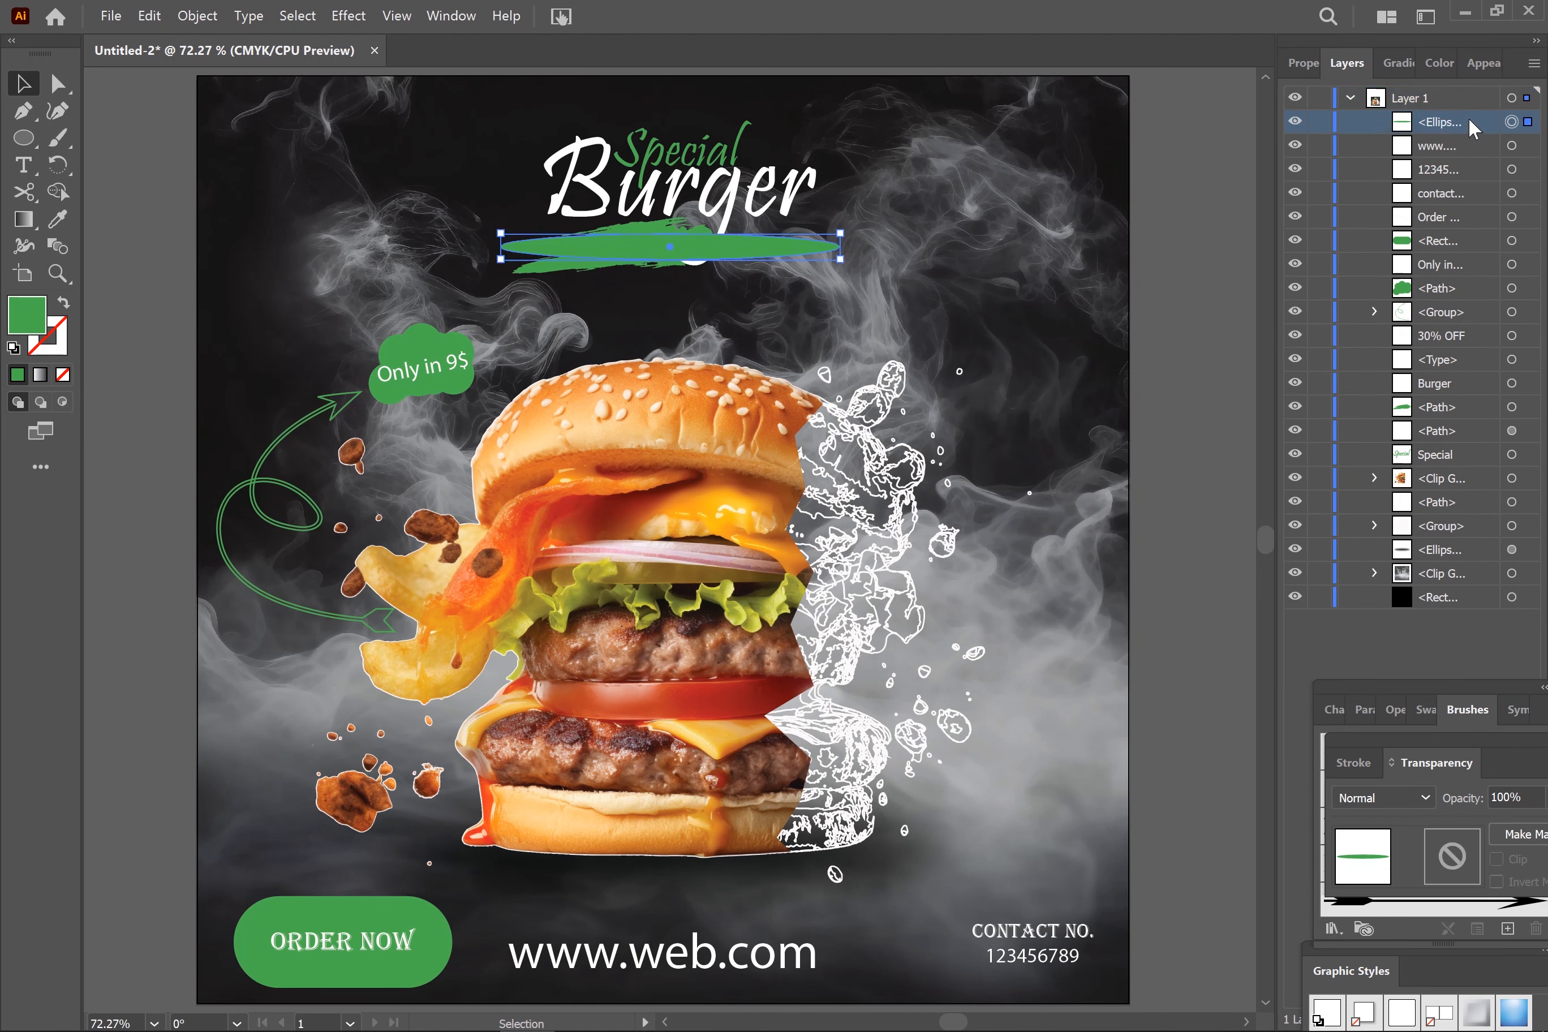
left_click_drag(1473, 127, 1481, 418)
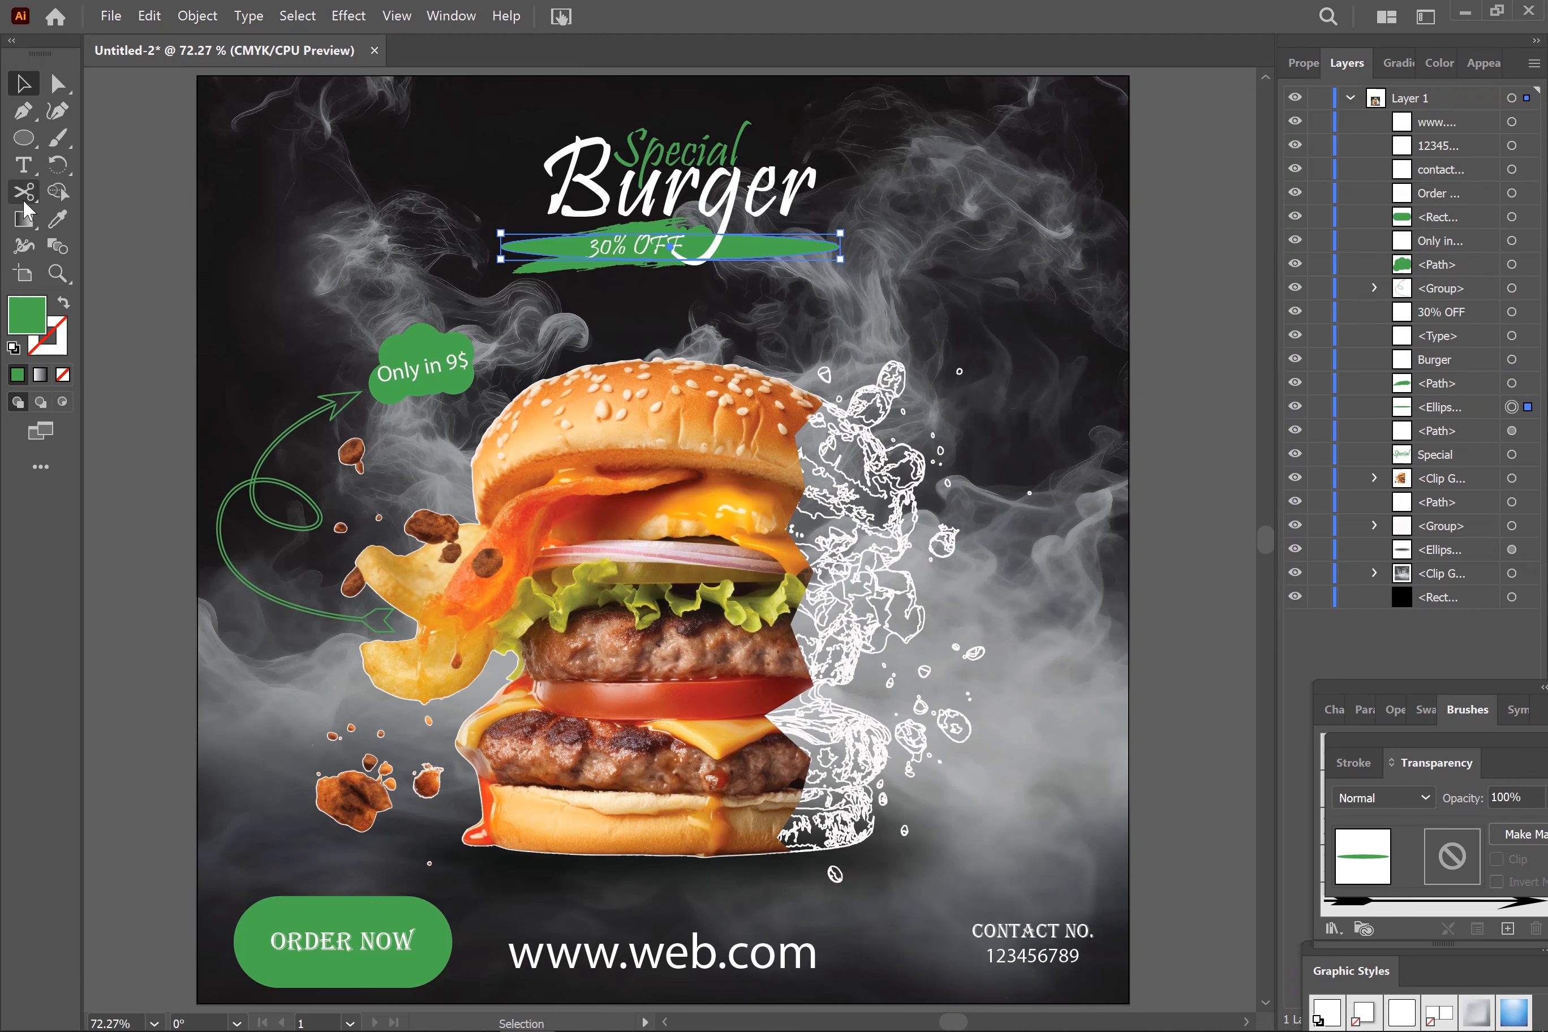
Fill the flat ellipse behind "30% OFF" with black.
double_click(20, 312)
left_click_drag(823, 300, 971, 524)
left_click(1232, 234)
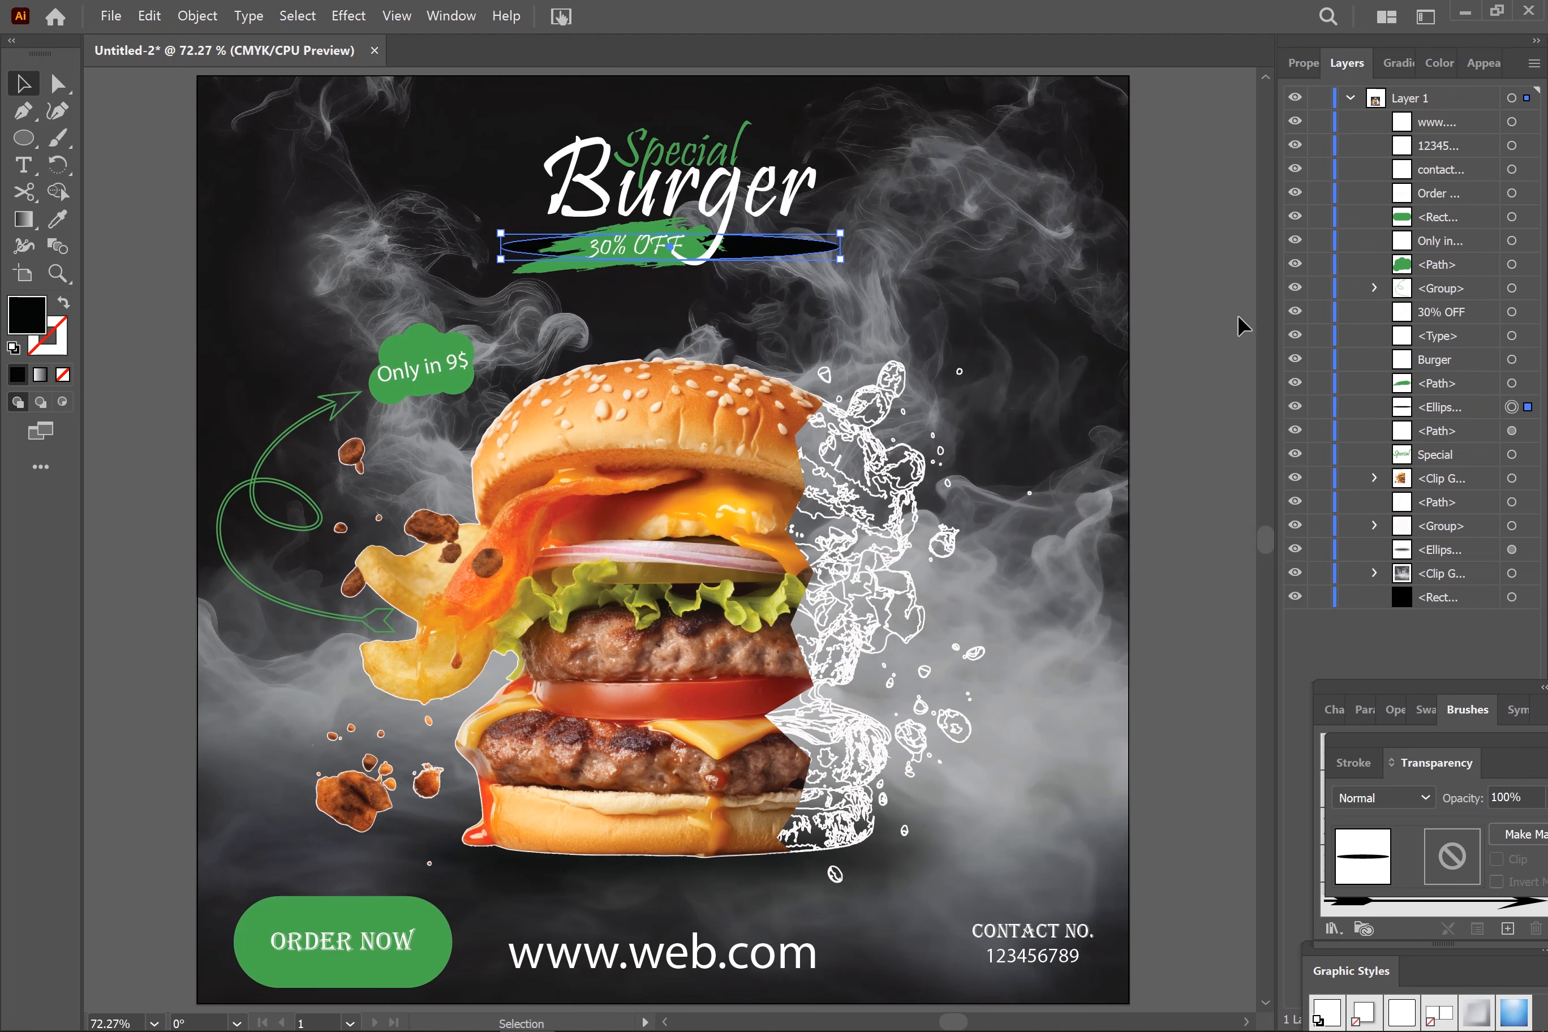
Apply a Gaussian Blur with a radius of 184.8936 pixels to the black ellipse and shift it slightly left.
left_click(349, 27)
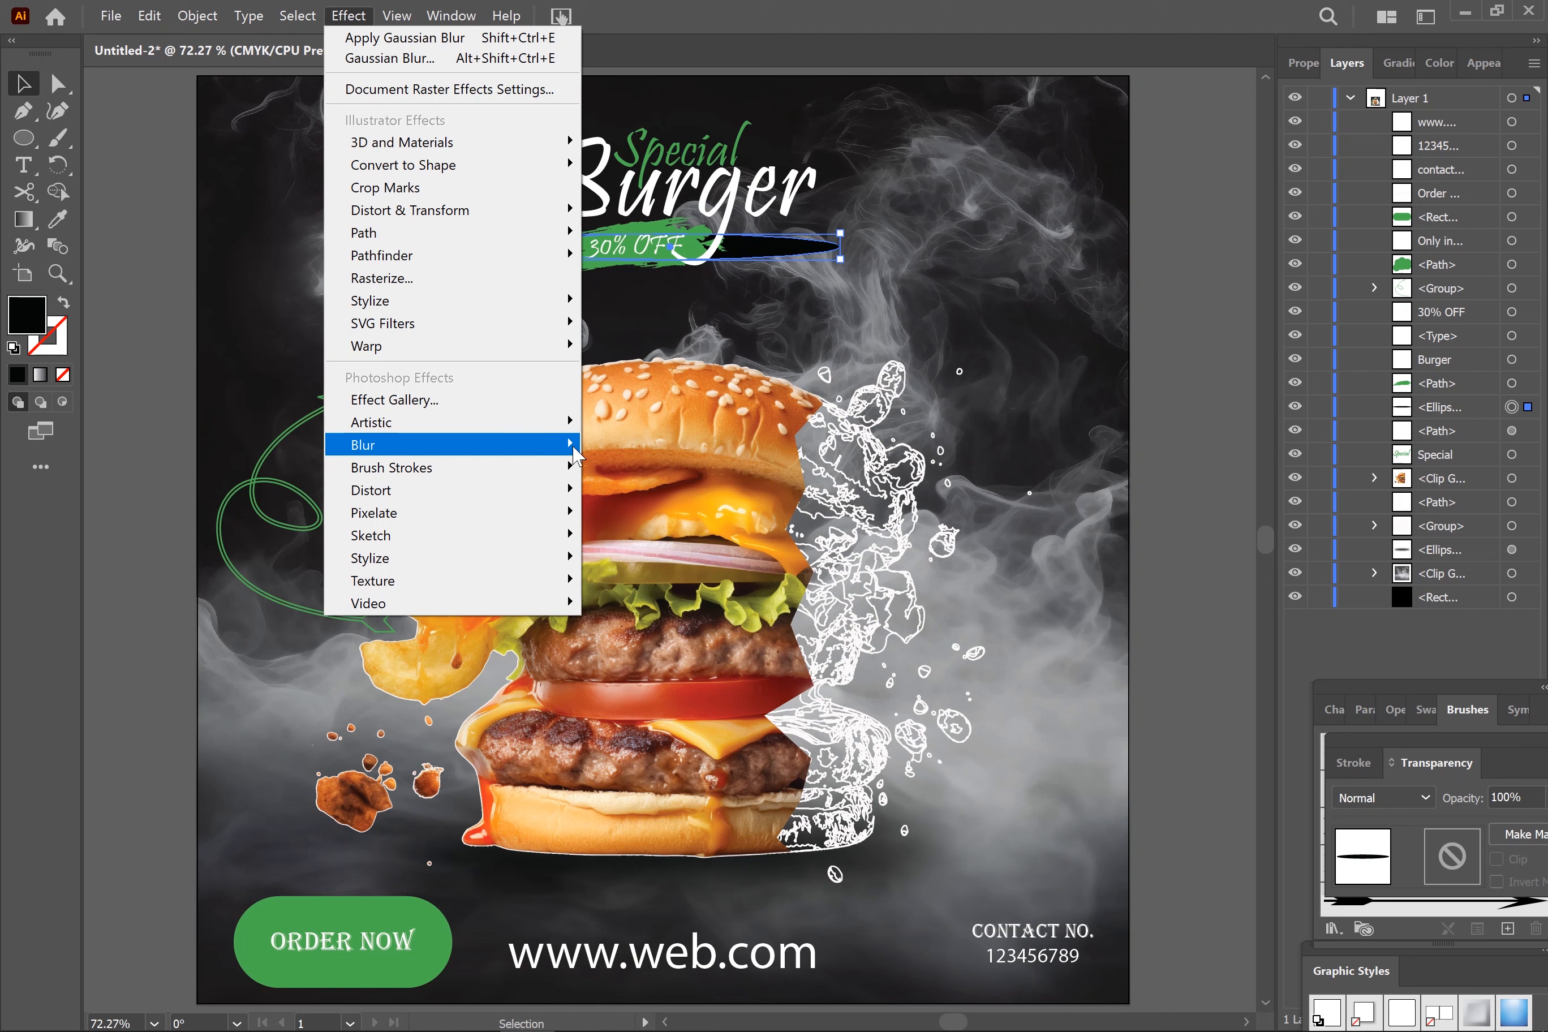
left_click(902, 356)
left_click_drag(939, 266, 1071, 157)
left_click_drag(1159, 216, 1148, 211)
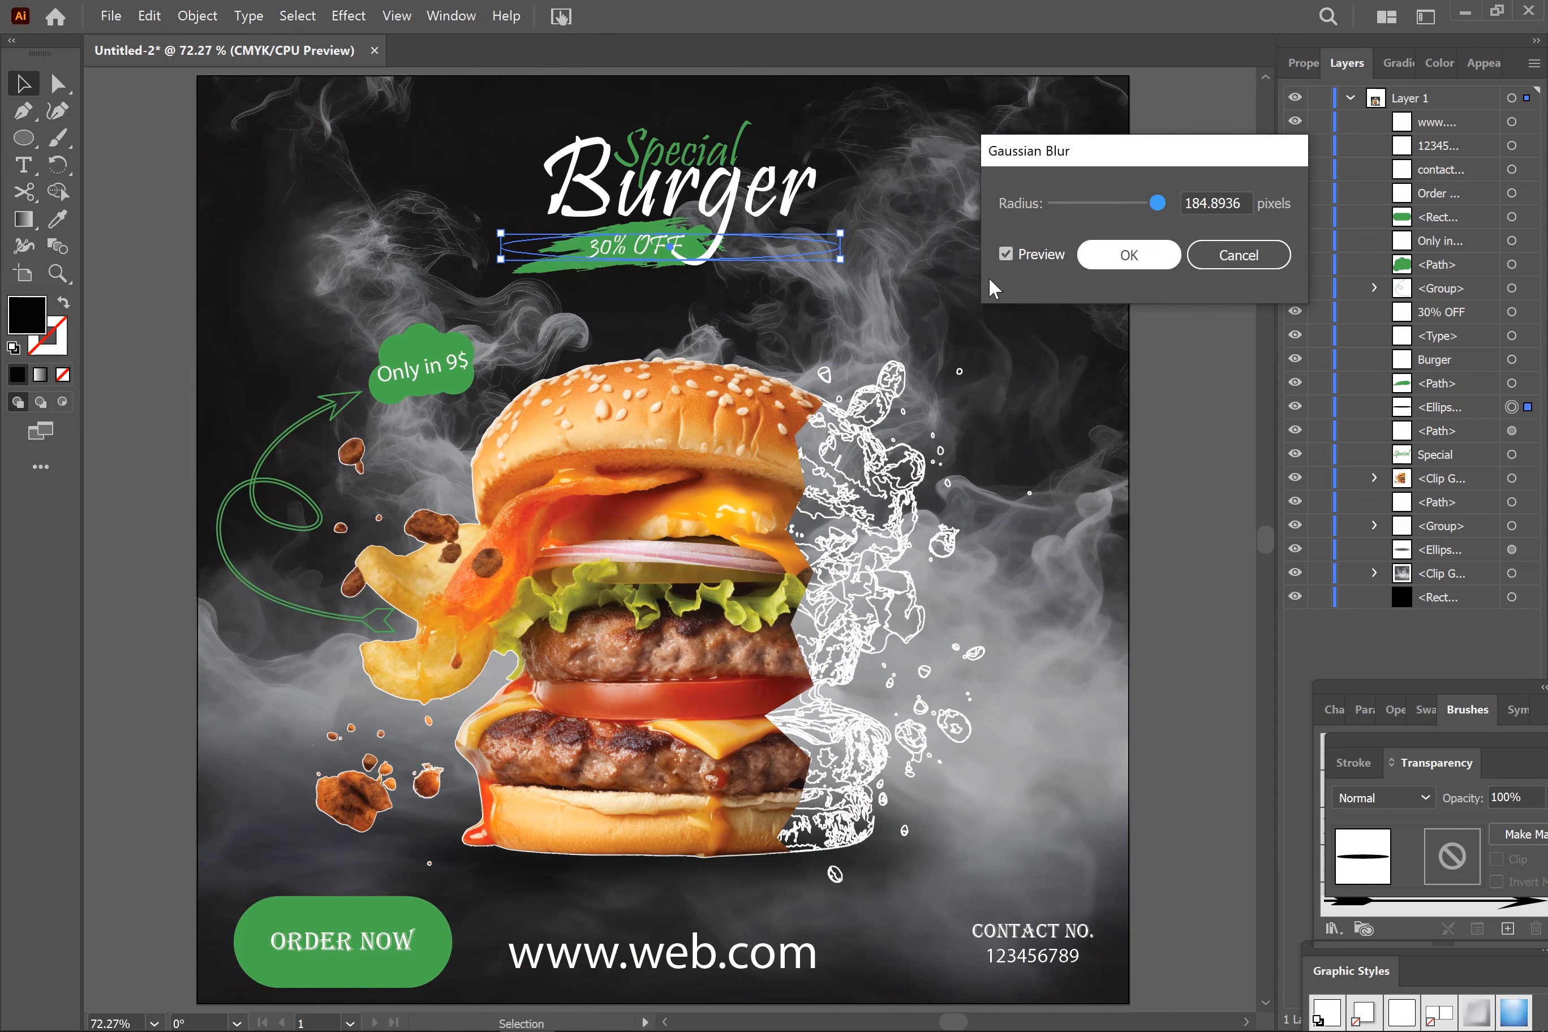
left_click(1126, 253)
left_click_drag(841, 233, 775, 242)
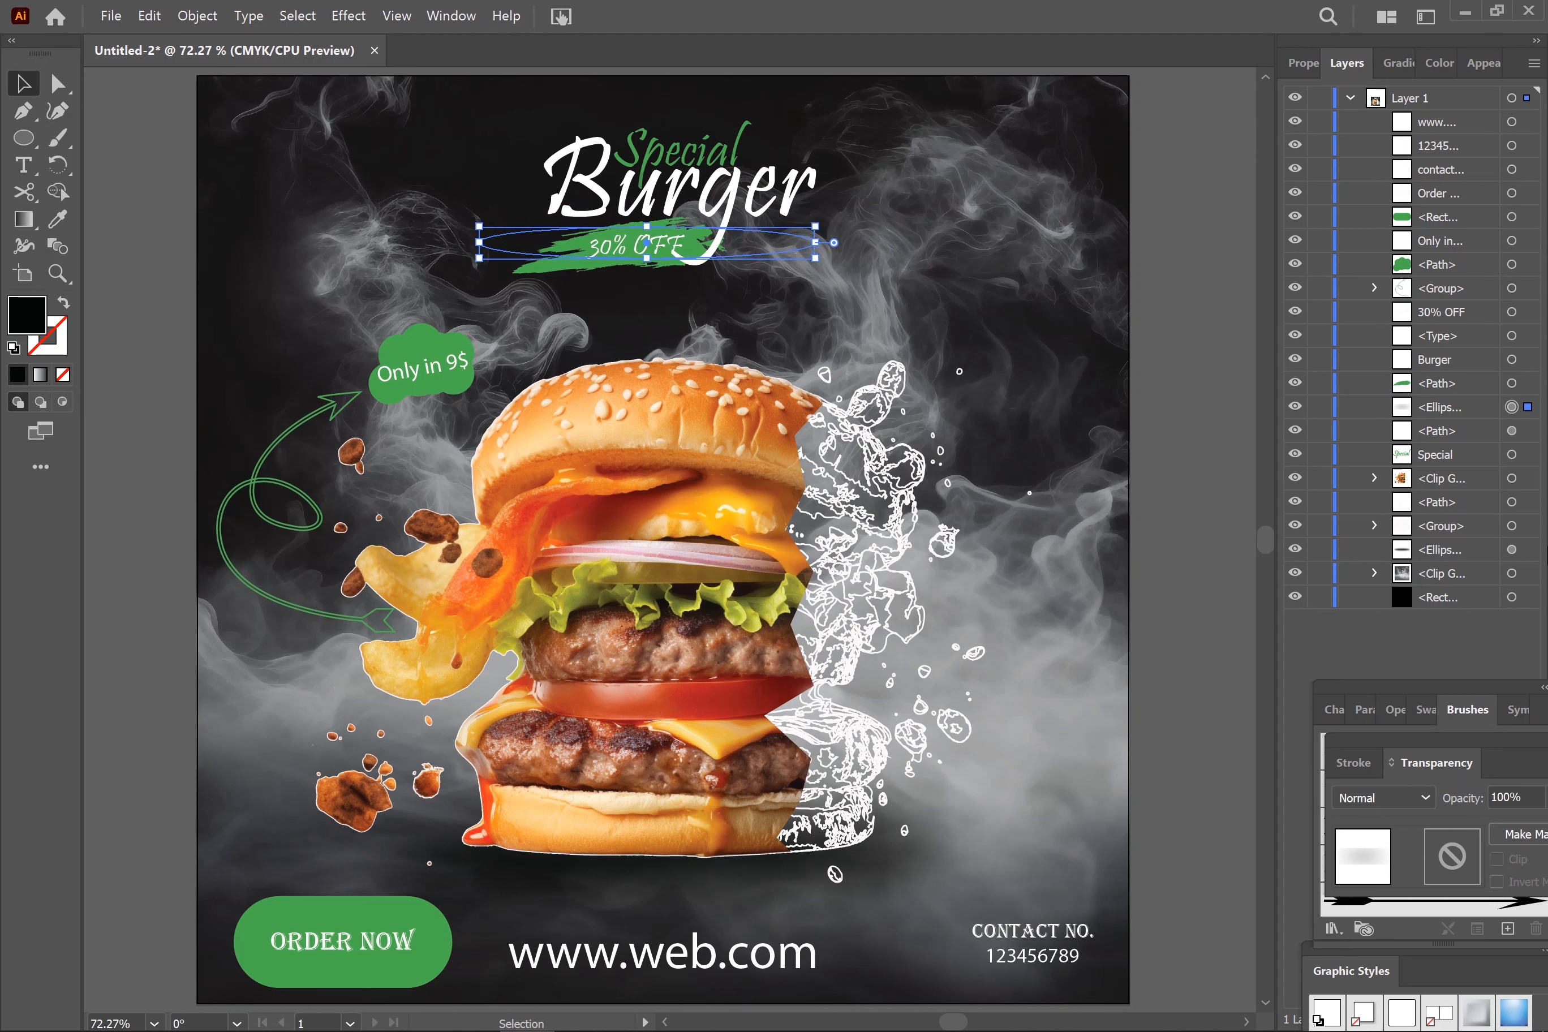
Edit the ellipse's existing Gaussian Blur effect, setting its radius to about 31.4 pixels.
left_click(1438, 63)
left_click(1484, 63)
left_click(1387, 214)
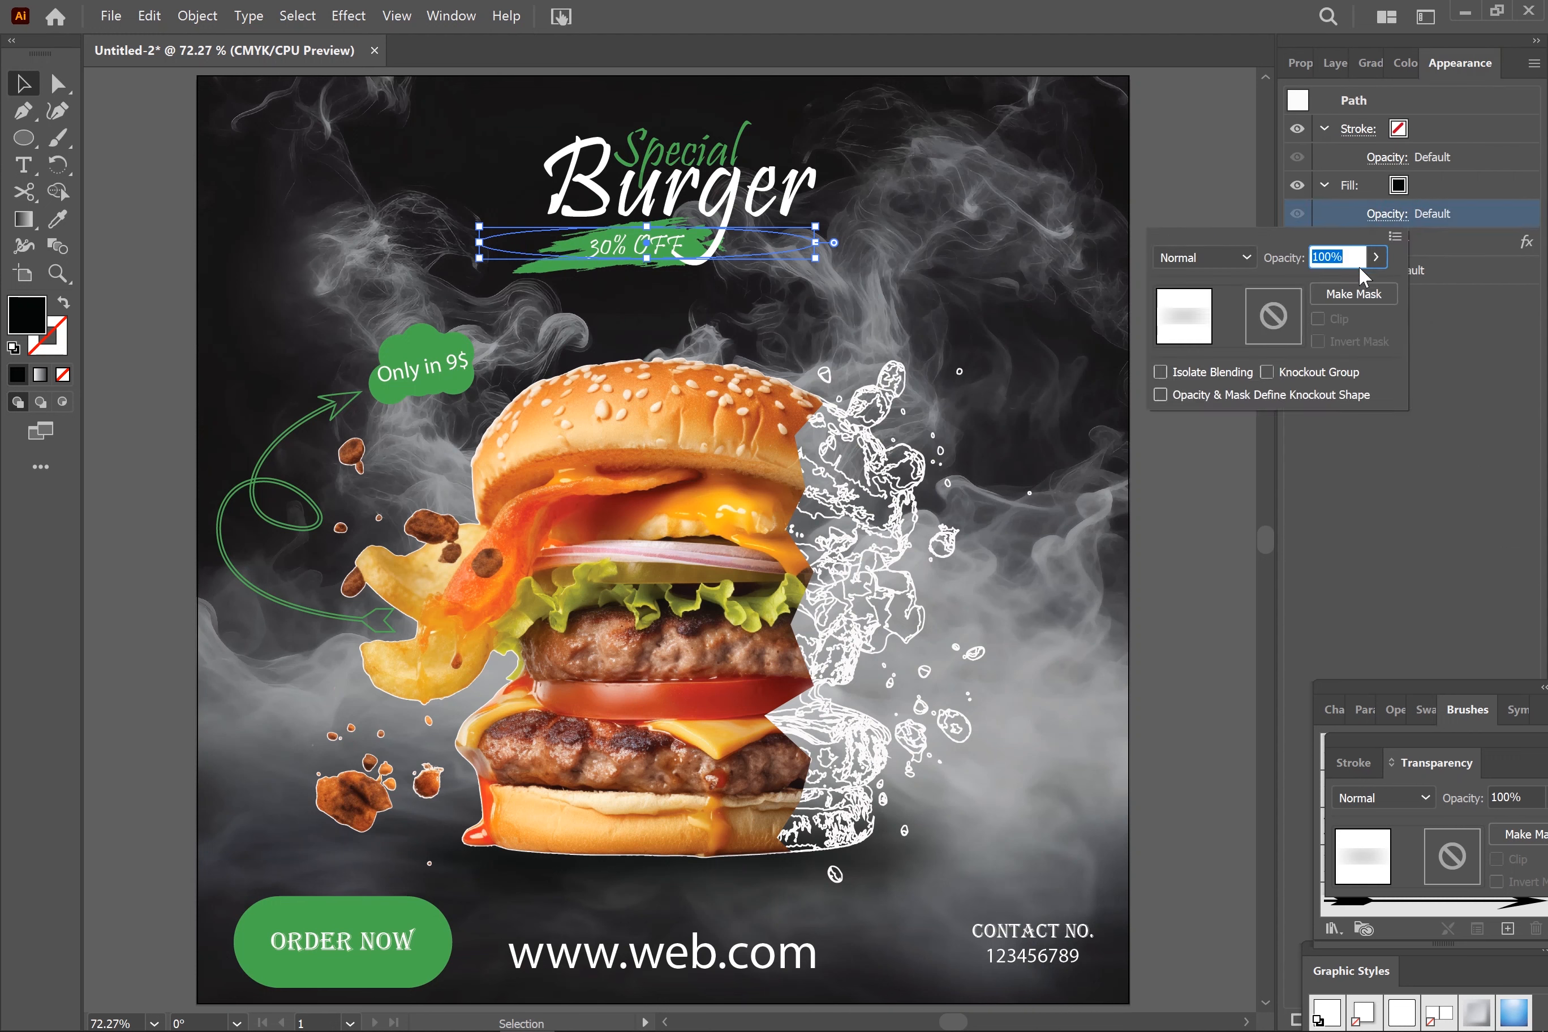
left_click(1395, 243)
left_click_drag(1054, 203, 1126, 204)
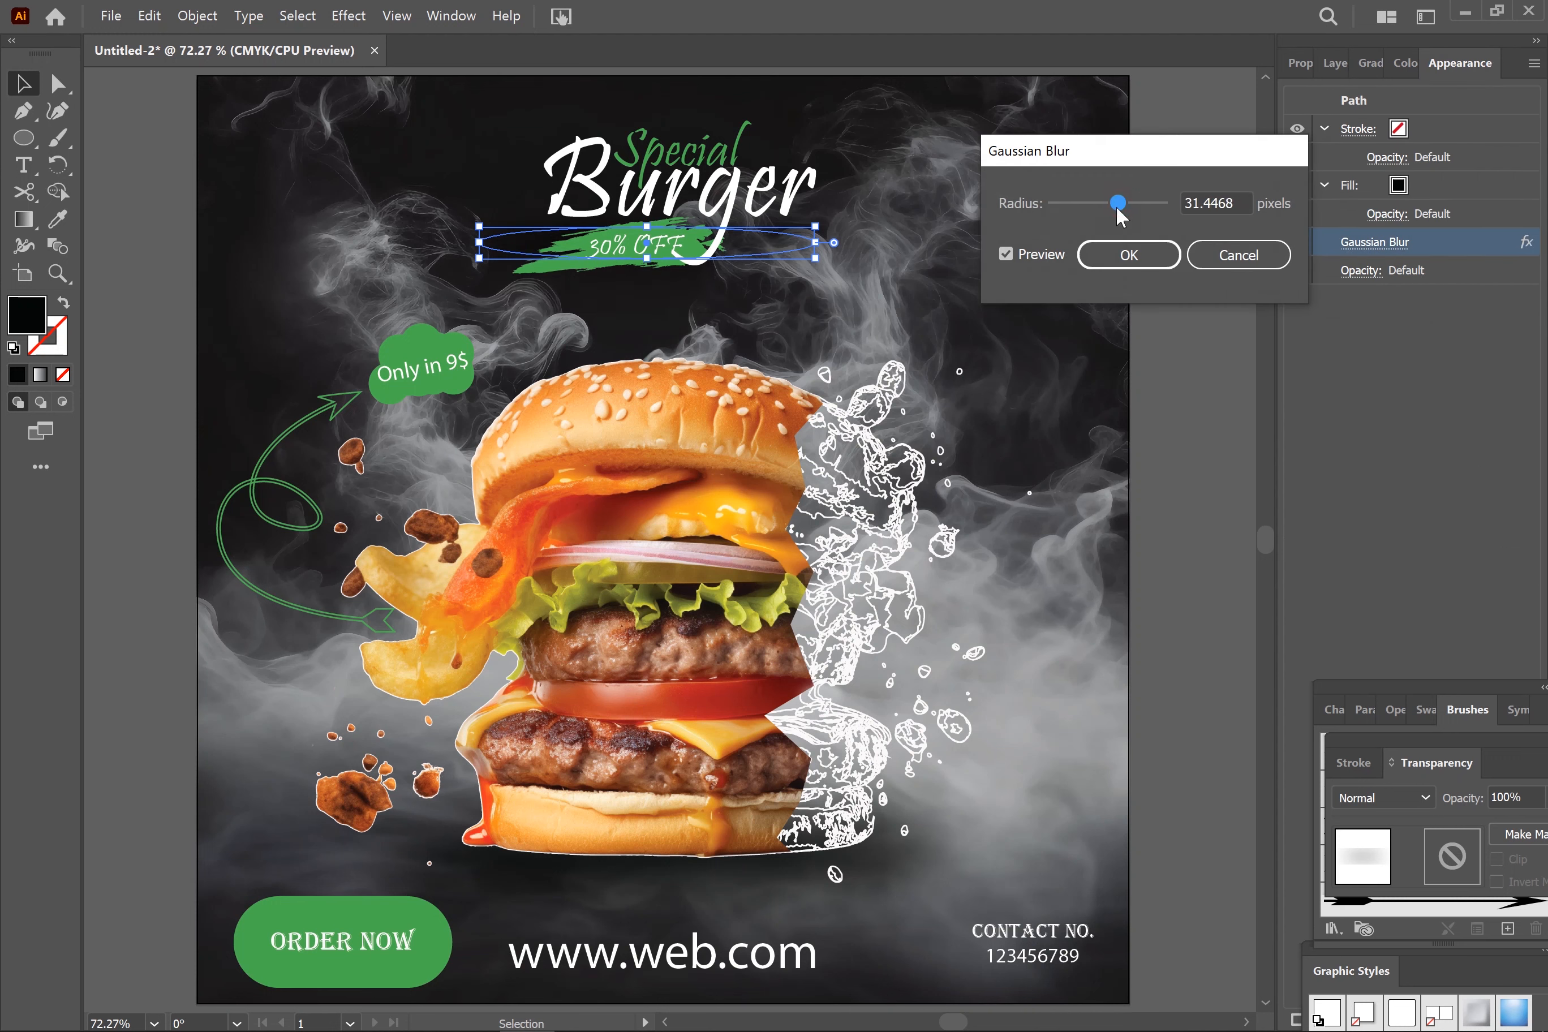
left_click(1128, 255)
left_click(1164, 365)
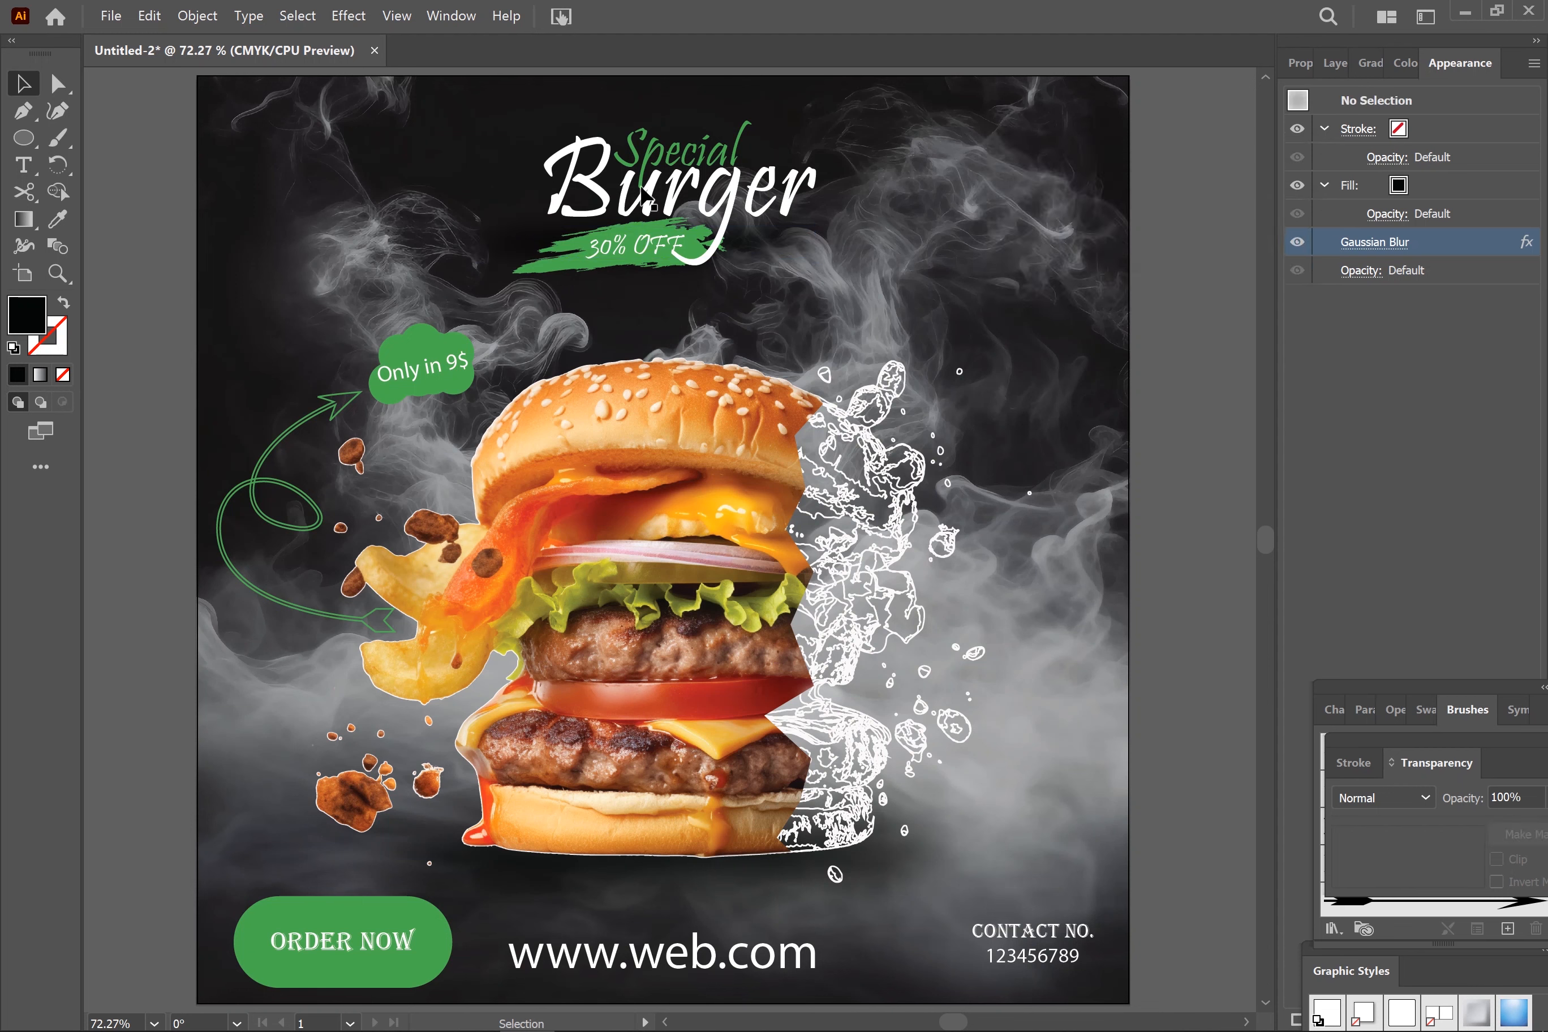
Select the blurred shadow ellipse beneath the Burger title and nudge it right behind the "30% OFF" brush stroke.
left_click(650, 152)
left_click(1376, 68)
left_click(1335, 64)
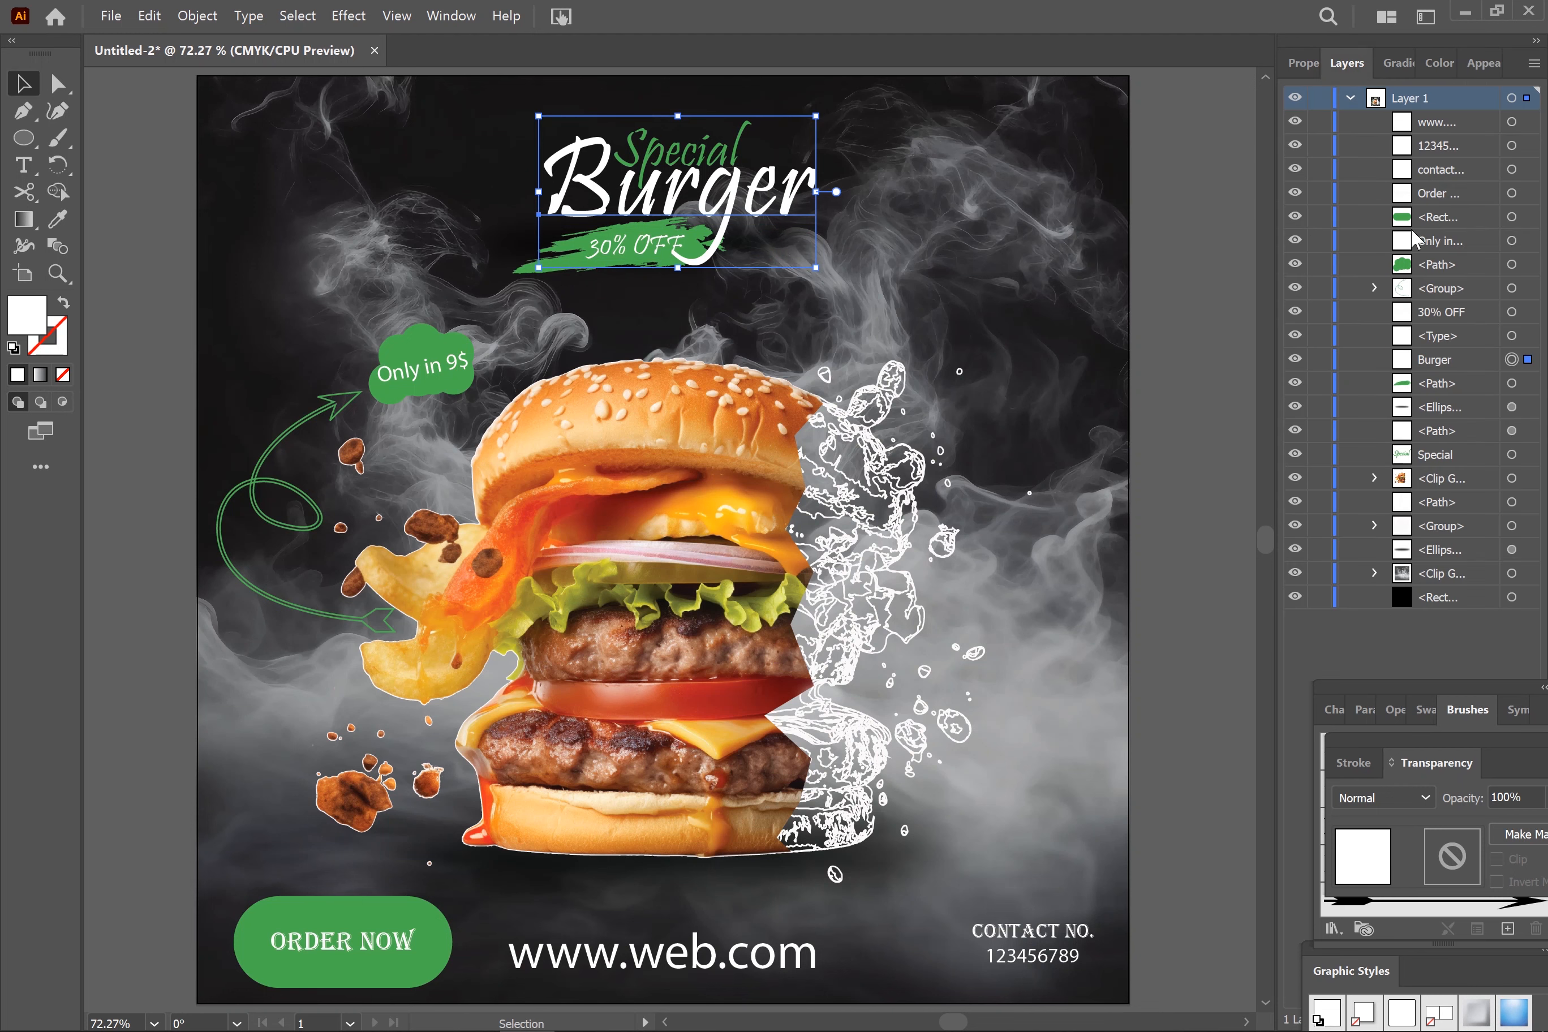
left_click(1439, 404)
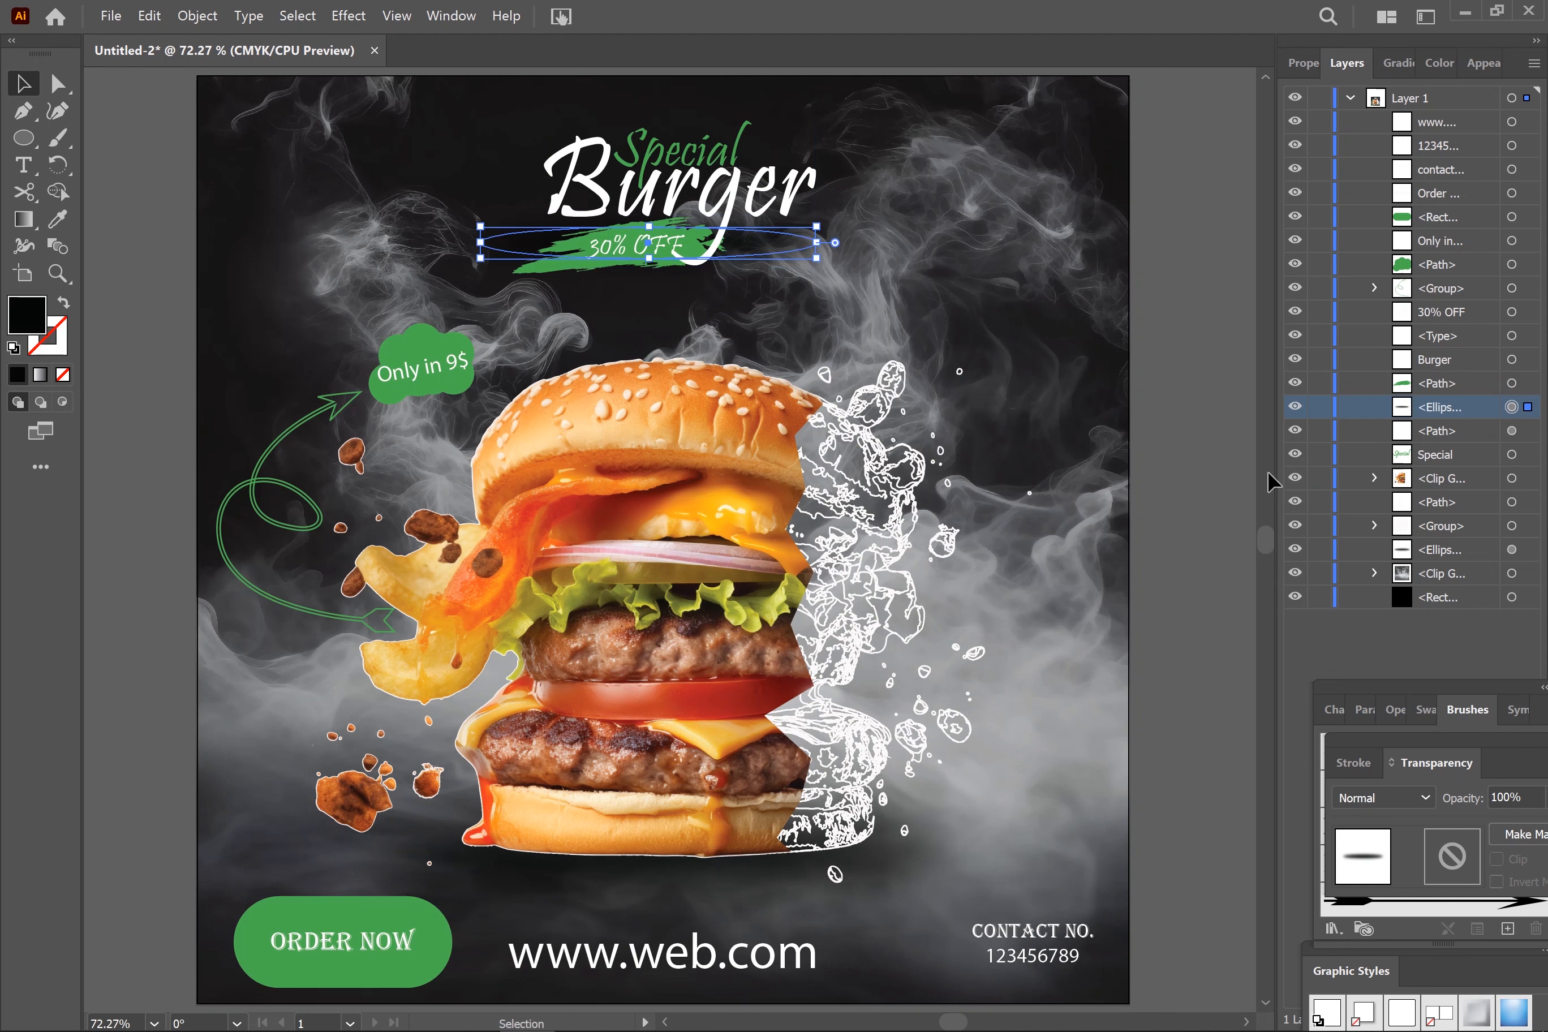
key("Right")
key("Right")
key("Right")
key("Right")
key("Right")
key("Right")
key("Right")
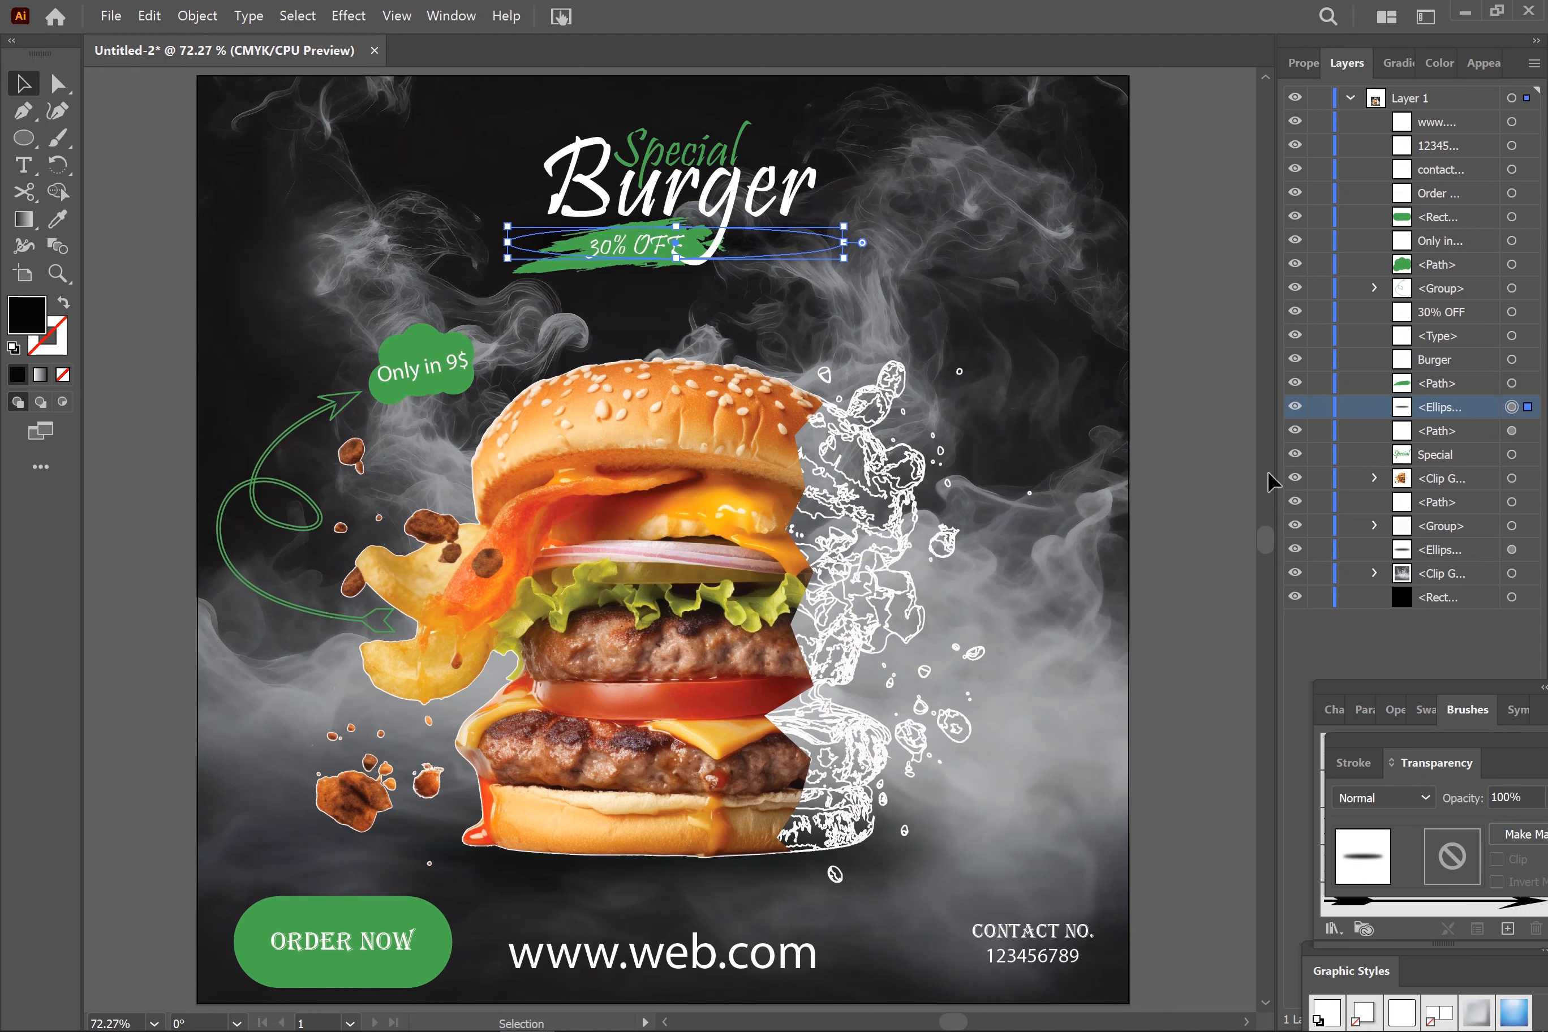